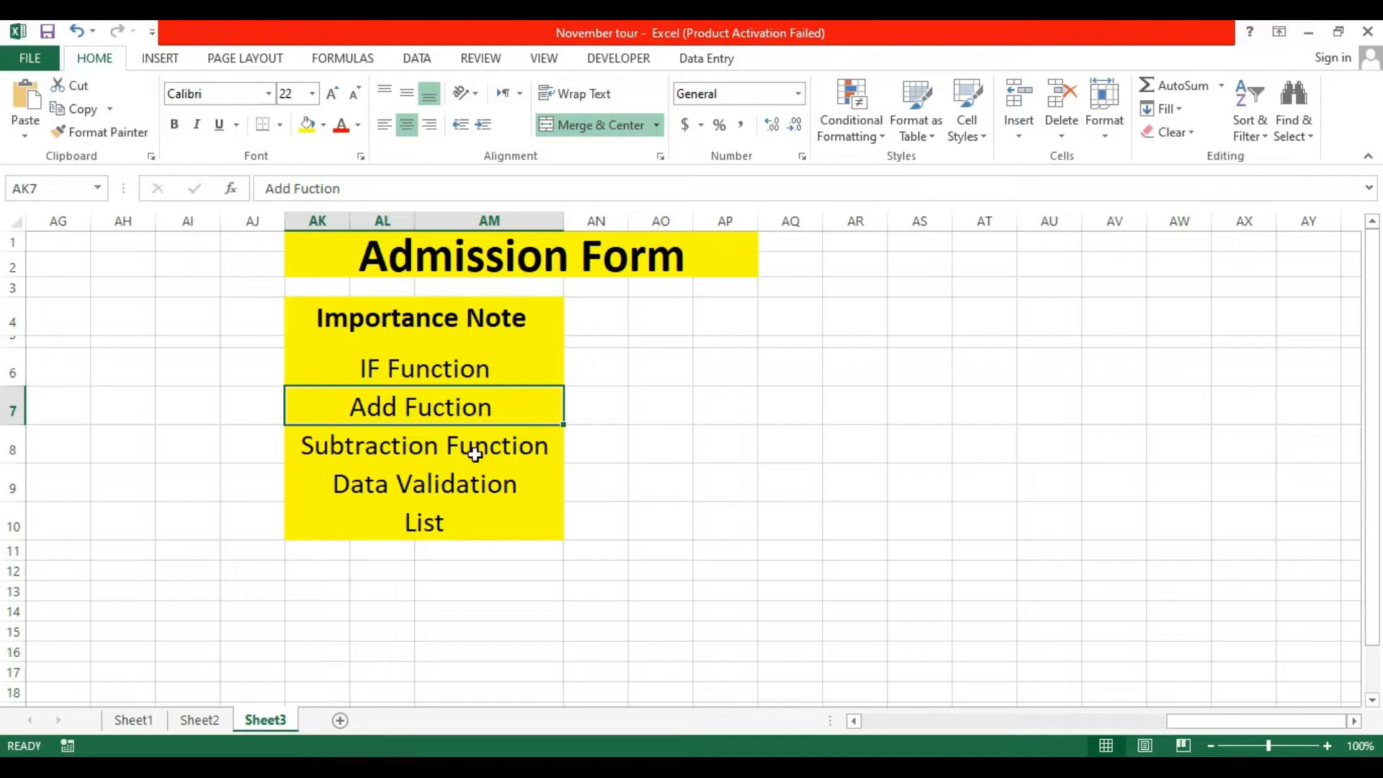
left_click(477, 488)
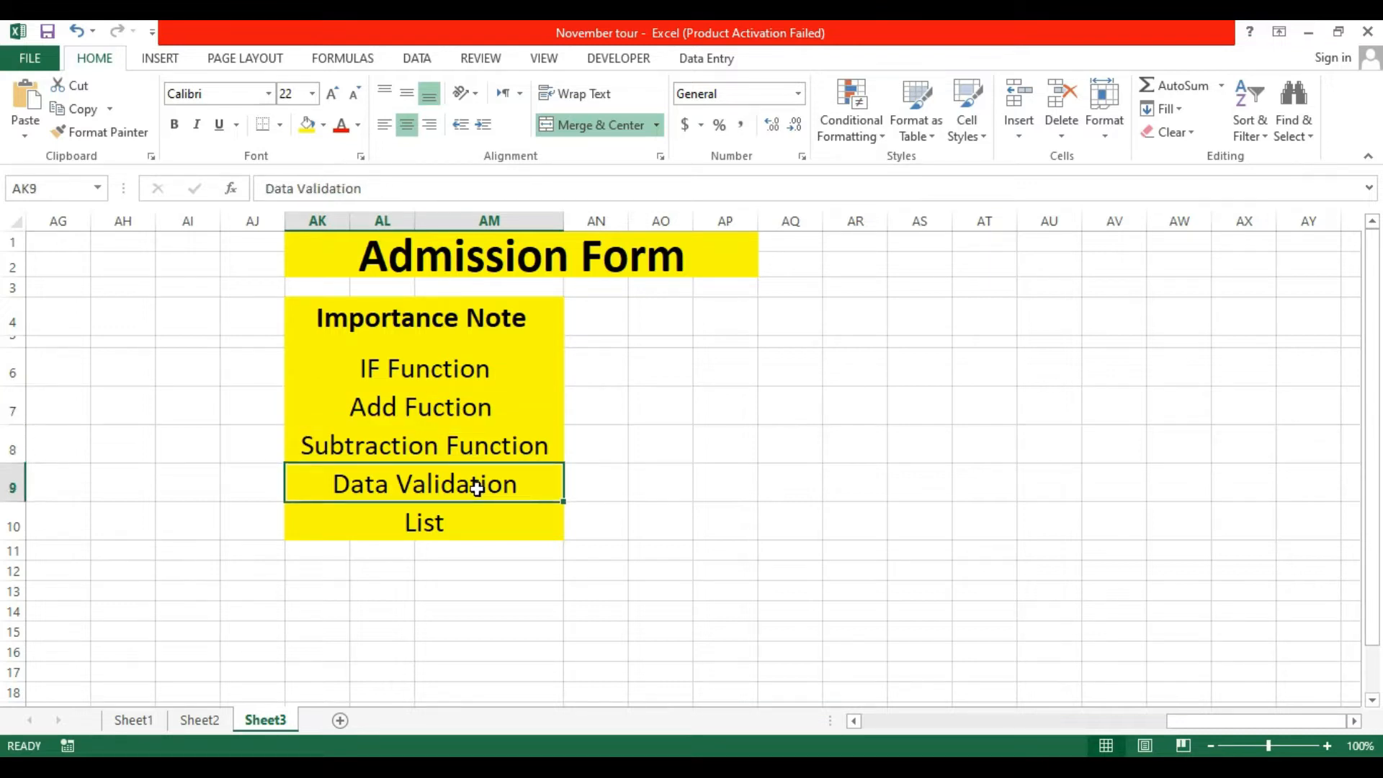
left_click(485, 524)
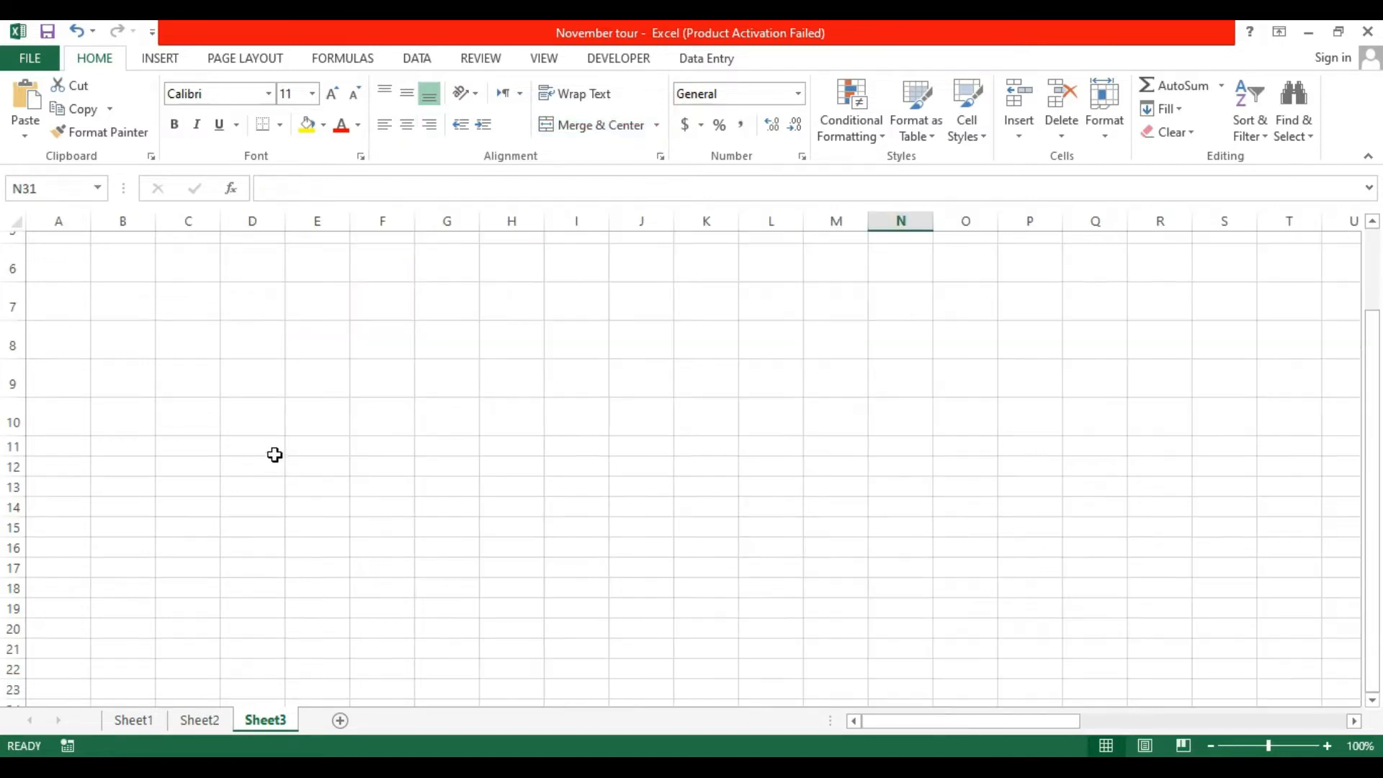
Merge and center D11:L12 on Sheet3 and enter the title ADMISSION FORM.
left_click_drag(275, 454, 758, 469)
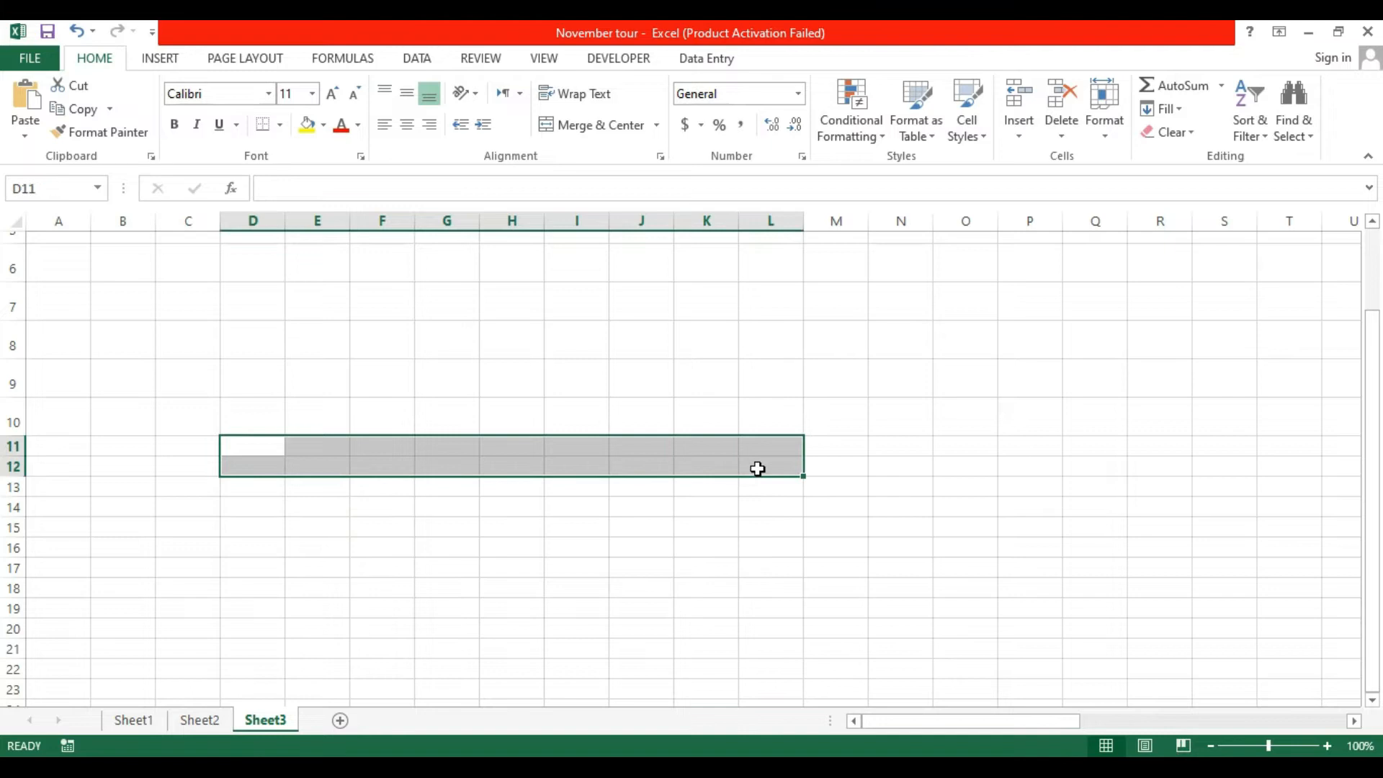
left_click(584, 127)
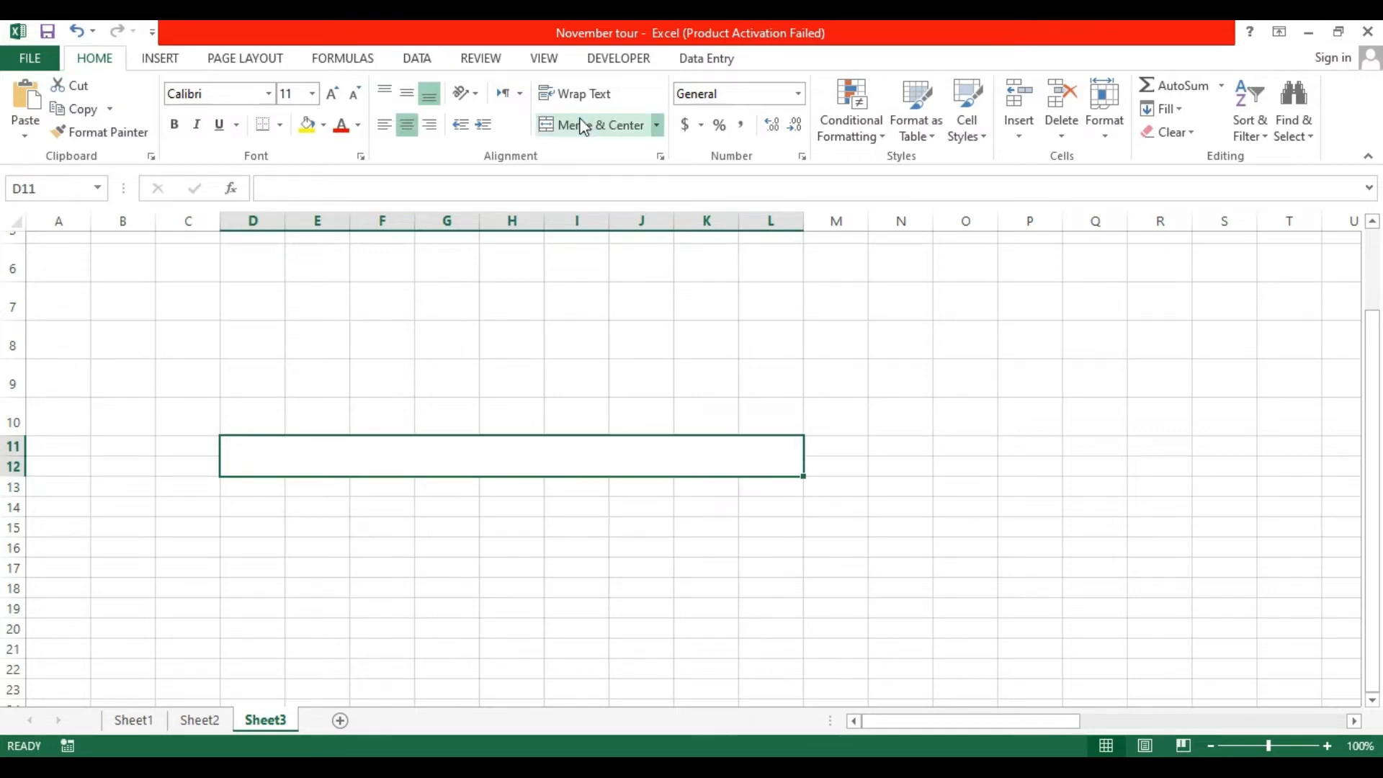
type("AD")
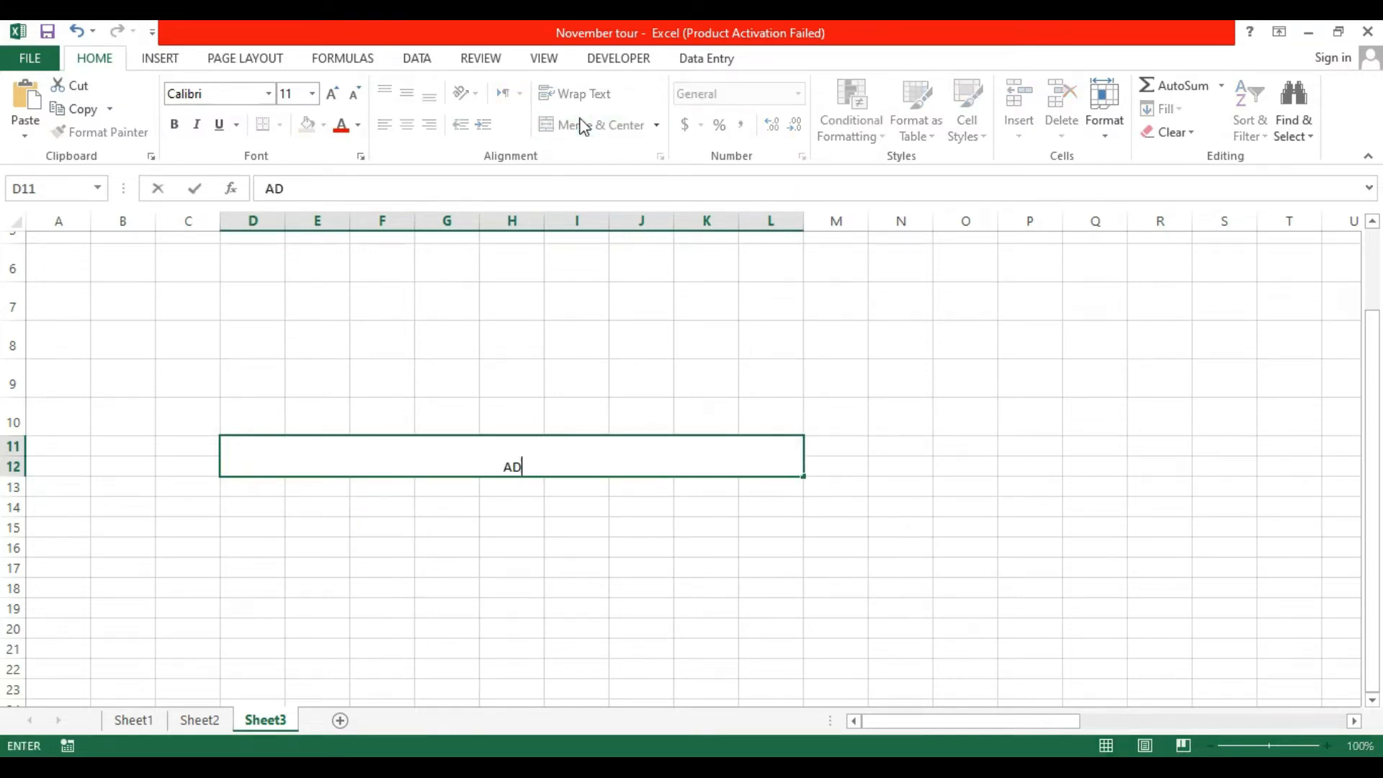
type("MISSION ")
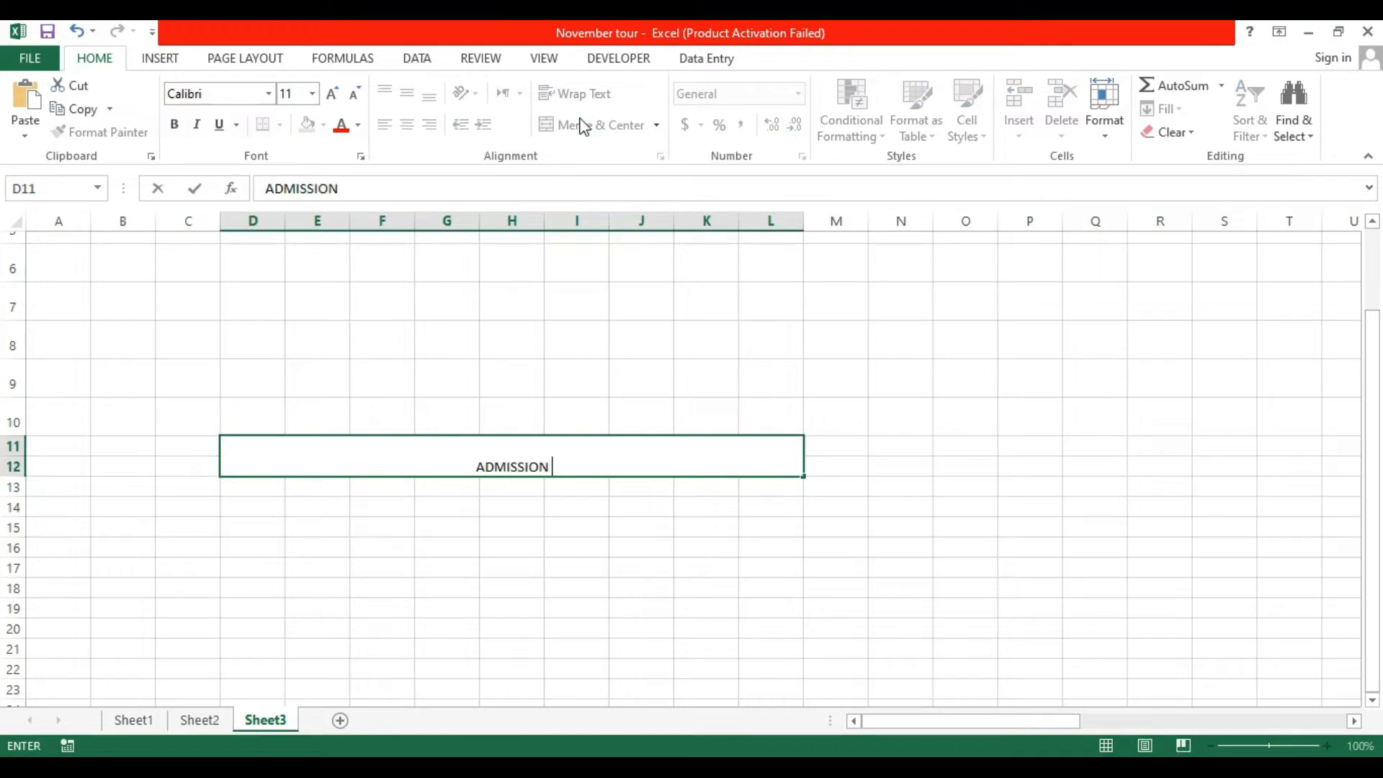
type("FORM")
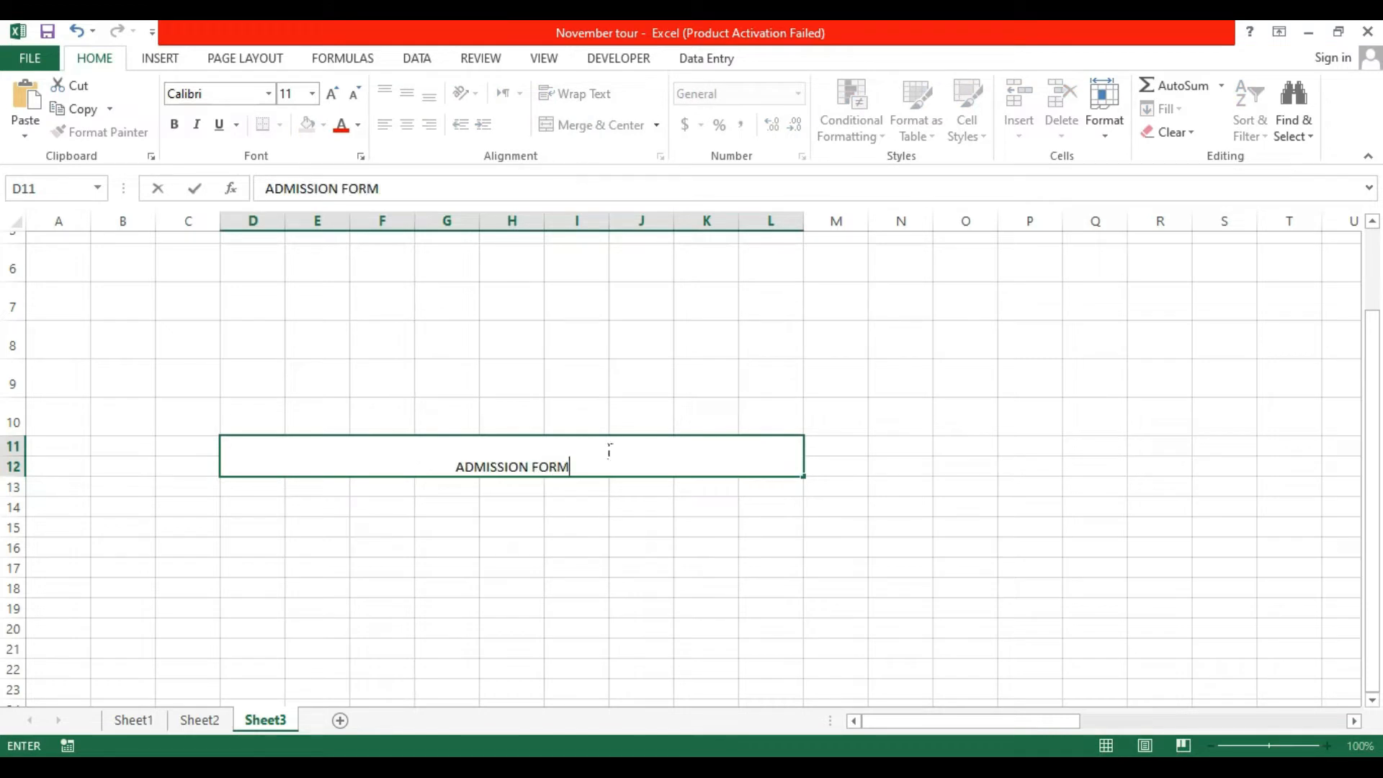
left_click(615, 510)
Format the ADMISSION FORM title with vertical middle alignment, 36-point bold text and a yellow fill.
left_click(513, 473)
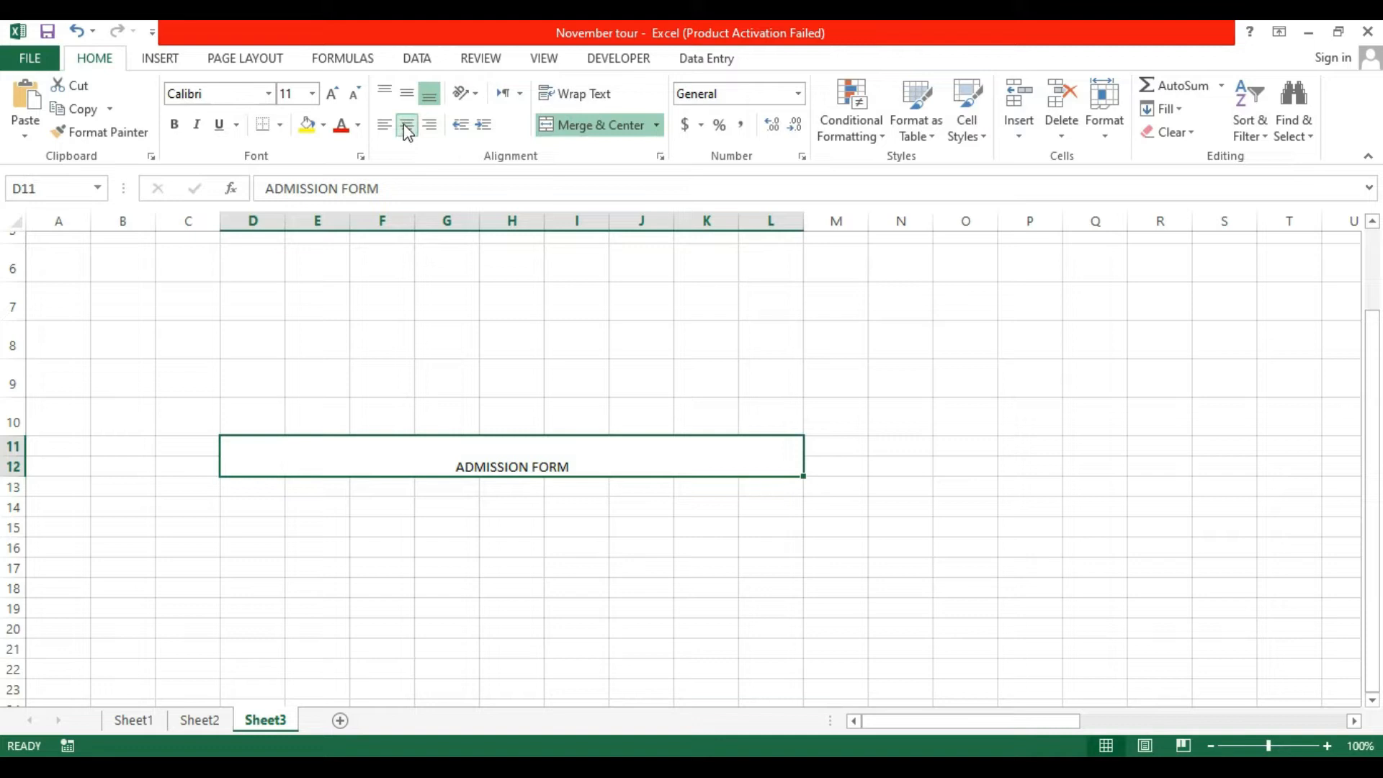
left_click(405, 96)
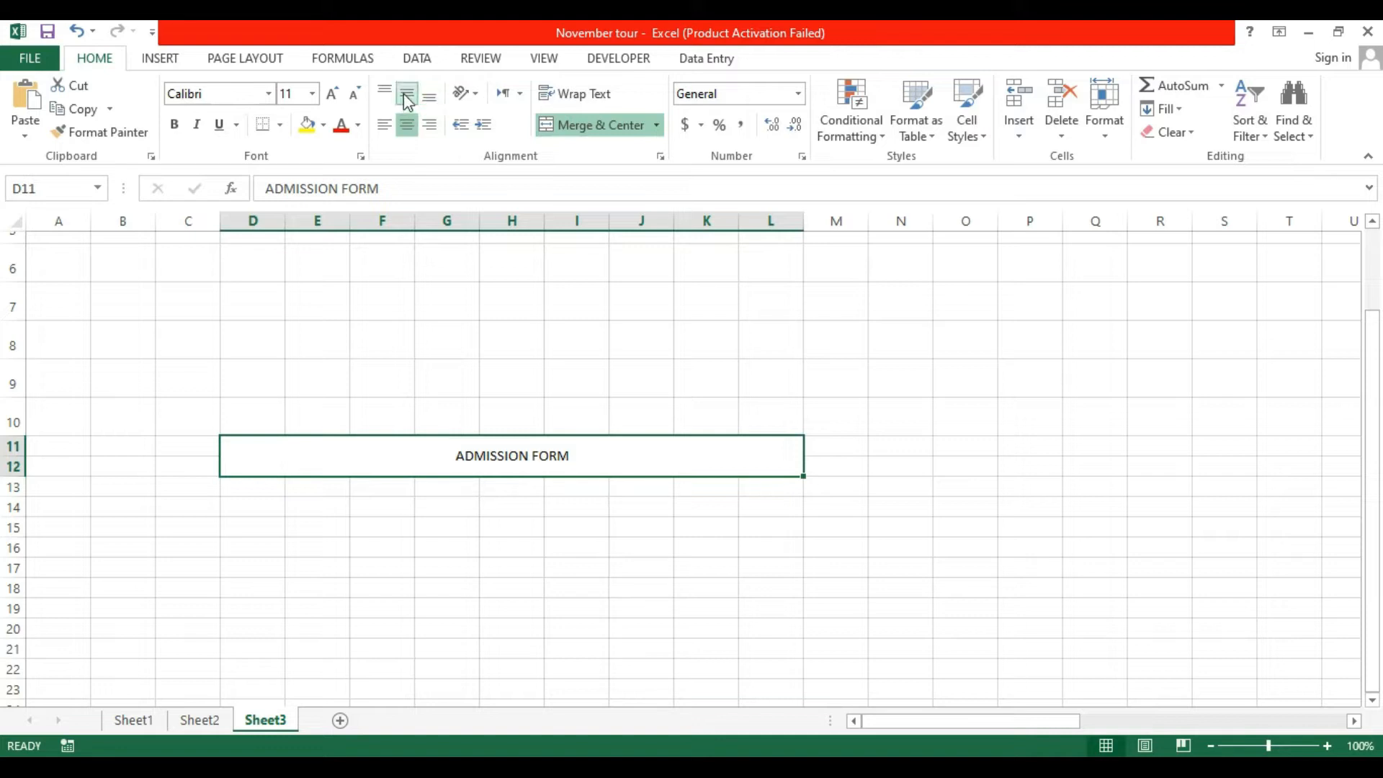
left_click(331, 96)
left_click(332, 96)
left_click(332, 96)
left_click(332, 96)
left_click(332, 95)
left_click(332, 96)
left_click(332, 96)
left_click(331, 96)
left_click(331, 96)
left_click(332, 96)
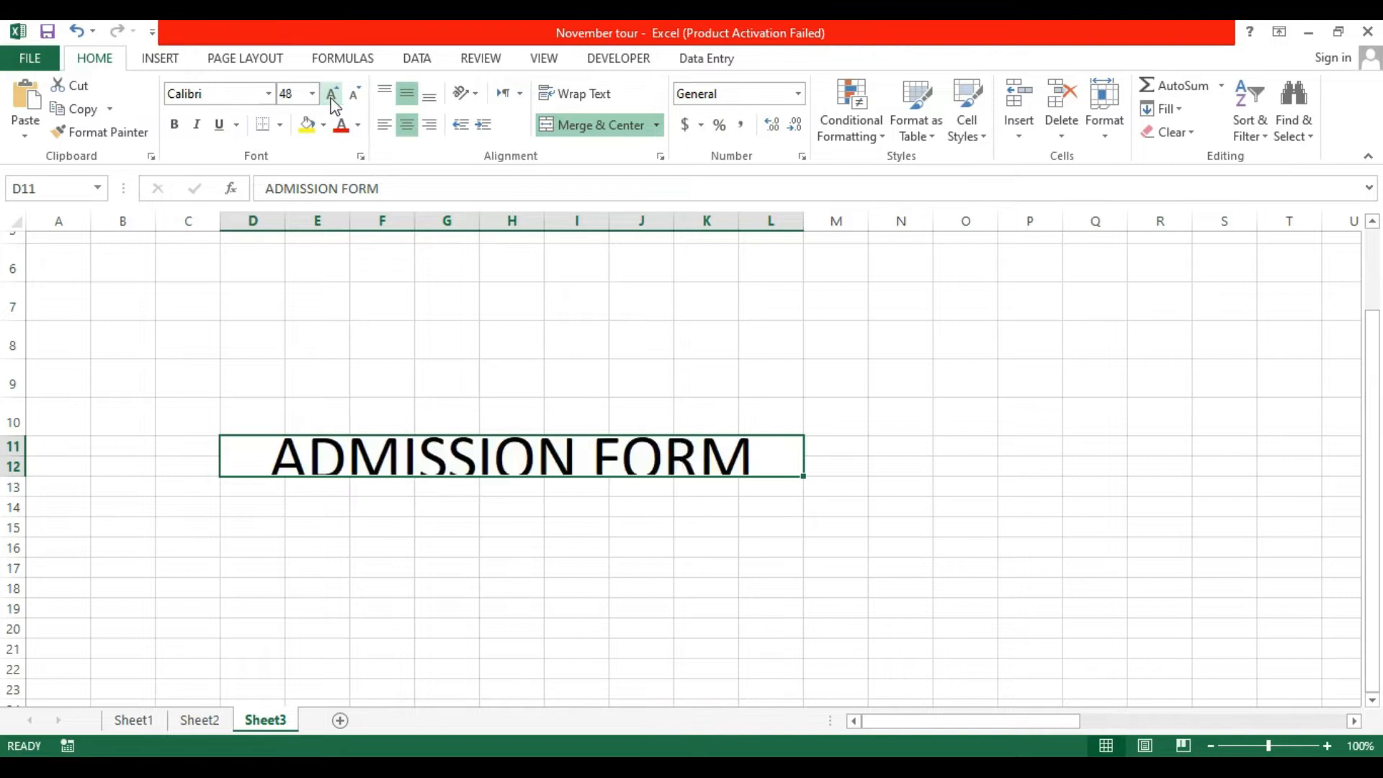
left_click(354, 96)
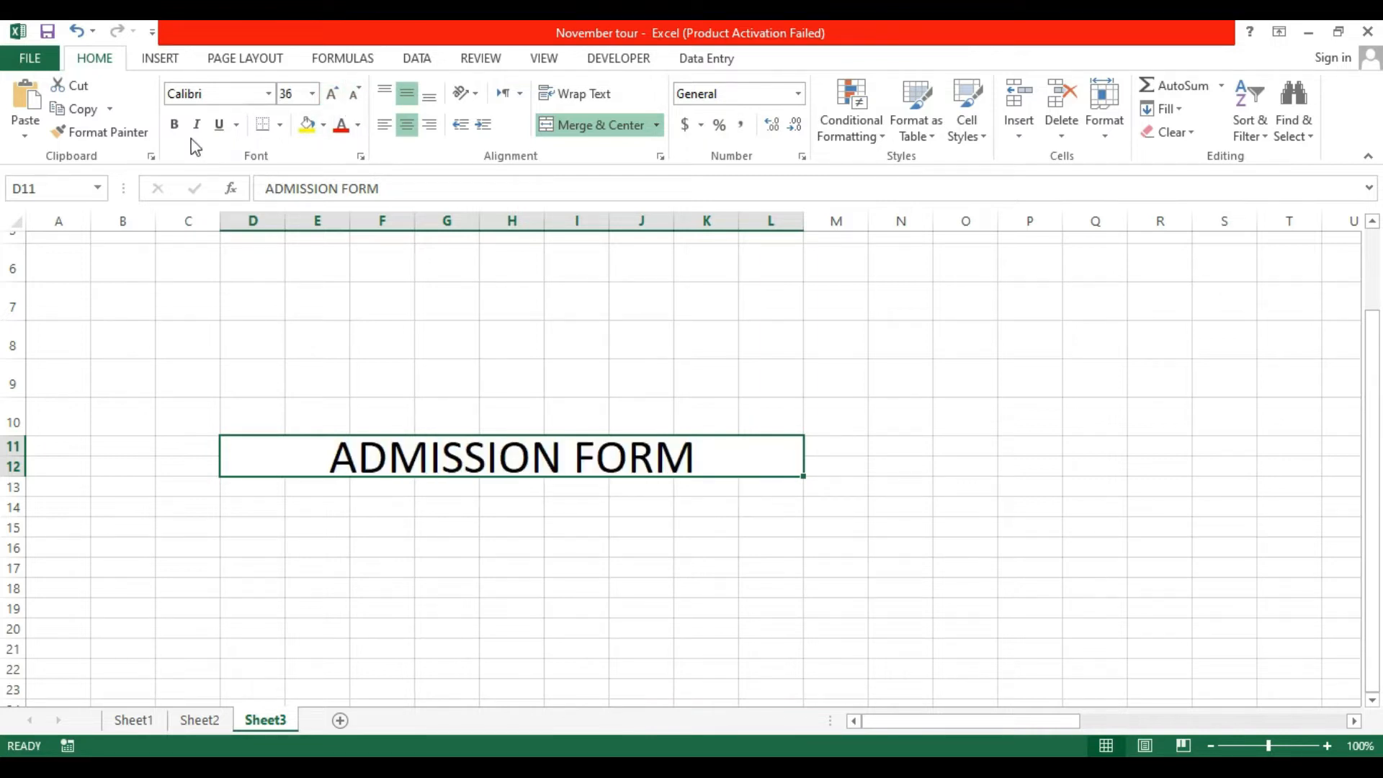
left_click(173, 124)
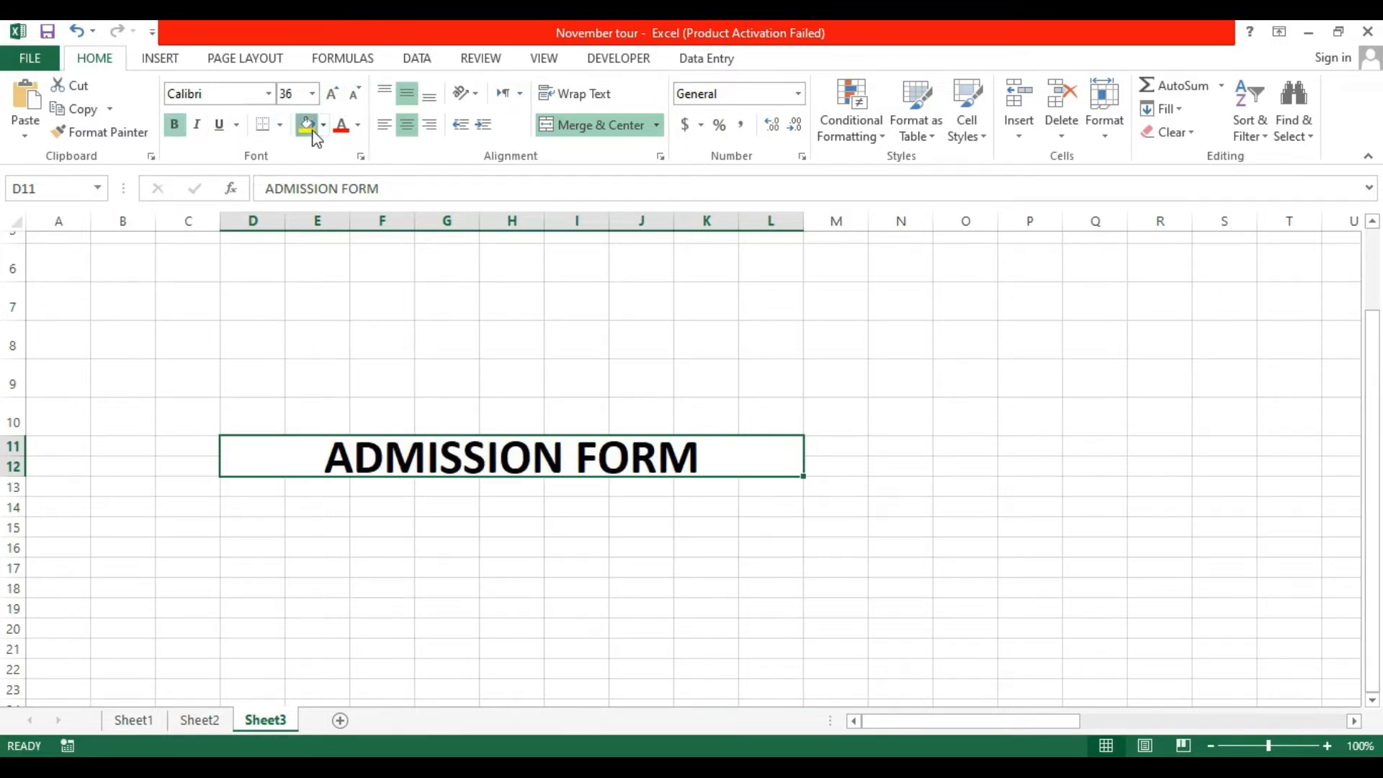
left_click(307, 125)
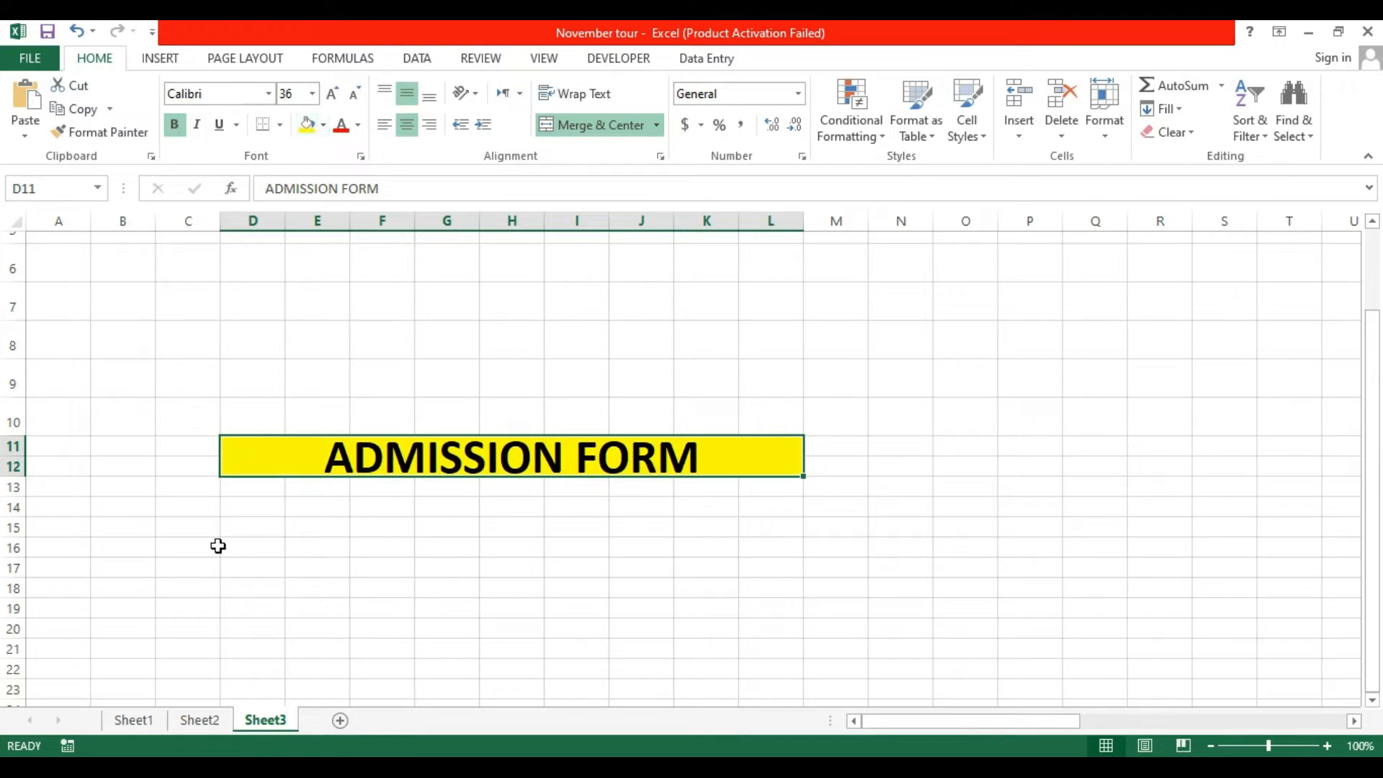
Enter the label "STUDENT NAME:" followed by an underscore blank line in cell C15.
scroll(218, 546, "down", 2)
left_click(231, 364)
left_click(192, 367)
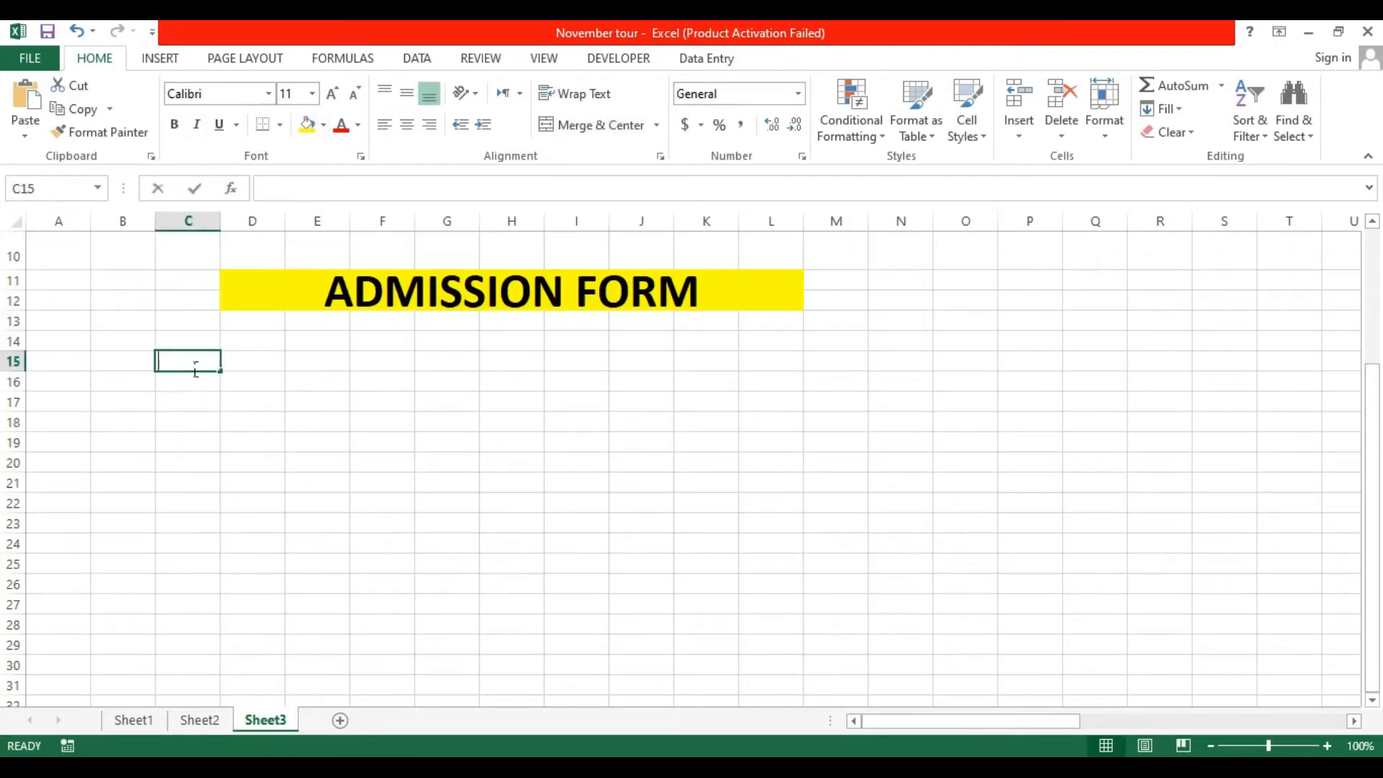
type("STUDEM")
type("T NAME")
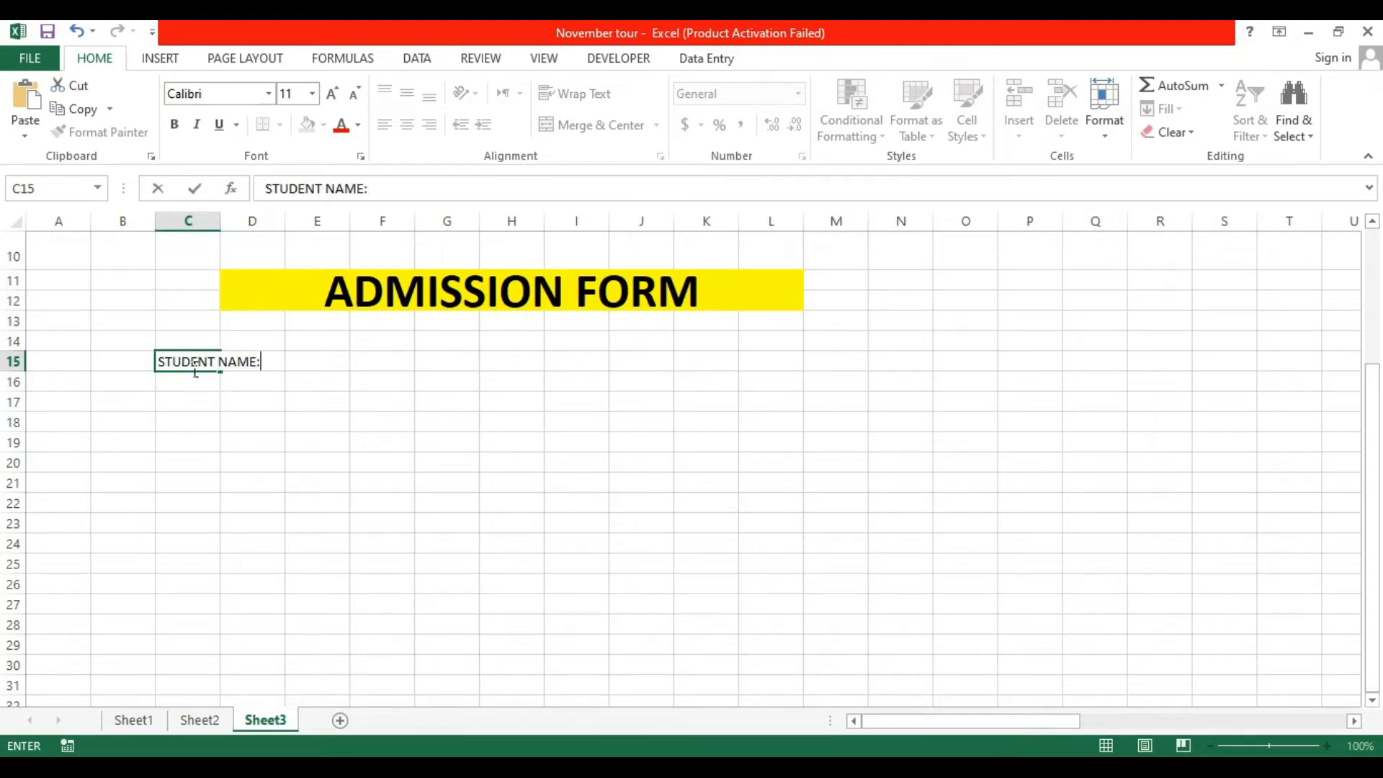
type(":____________")
left_click(194, 420)
Merge and center the student name label across C15:F15, then make it one font size larger and bold.
left_click_drag(170, 361, 358, 363)
left_click(576, 125)
left_click(332, 94)
left_click(174, 124)
left_click(389, 400)
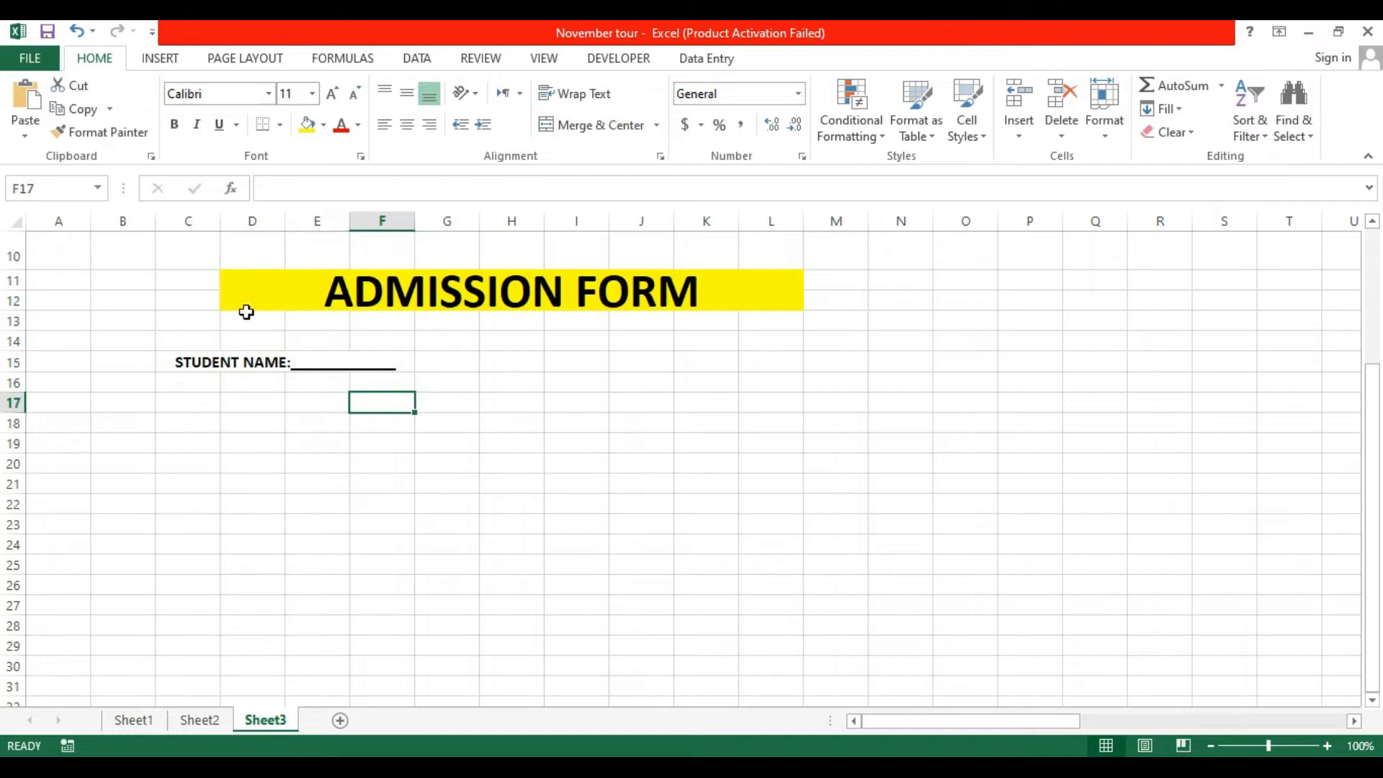
Draw an outer border around C17:S29 with the Draw Border tool.
left_click(281, 127)
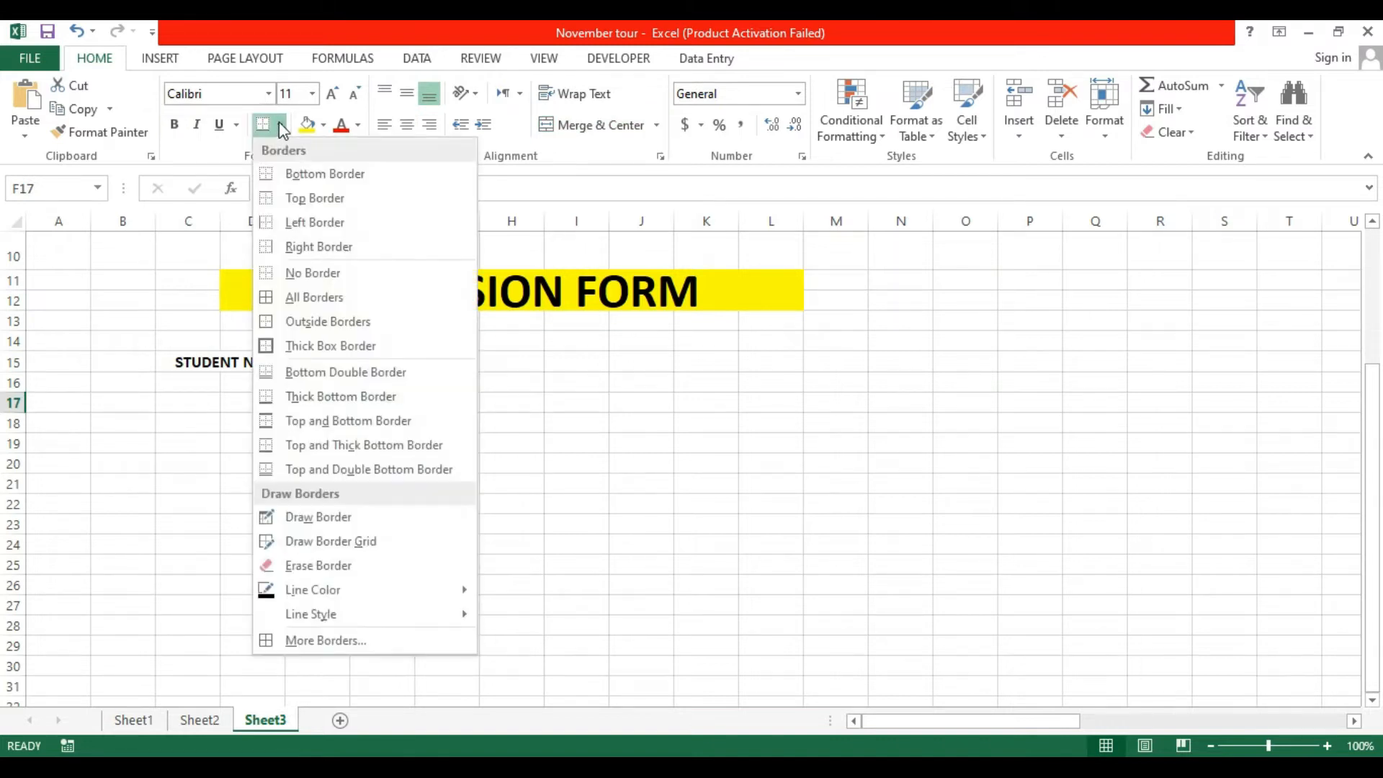
left_click(327, 519)
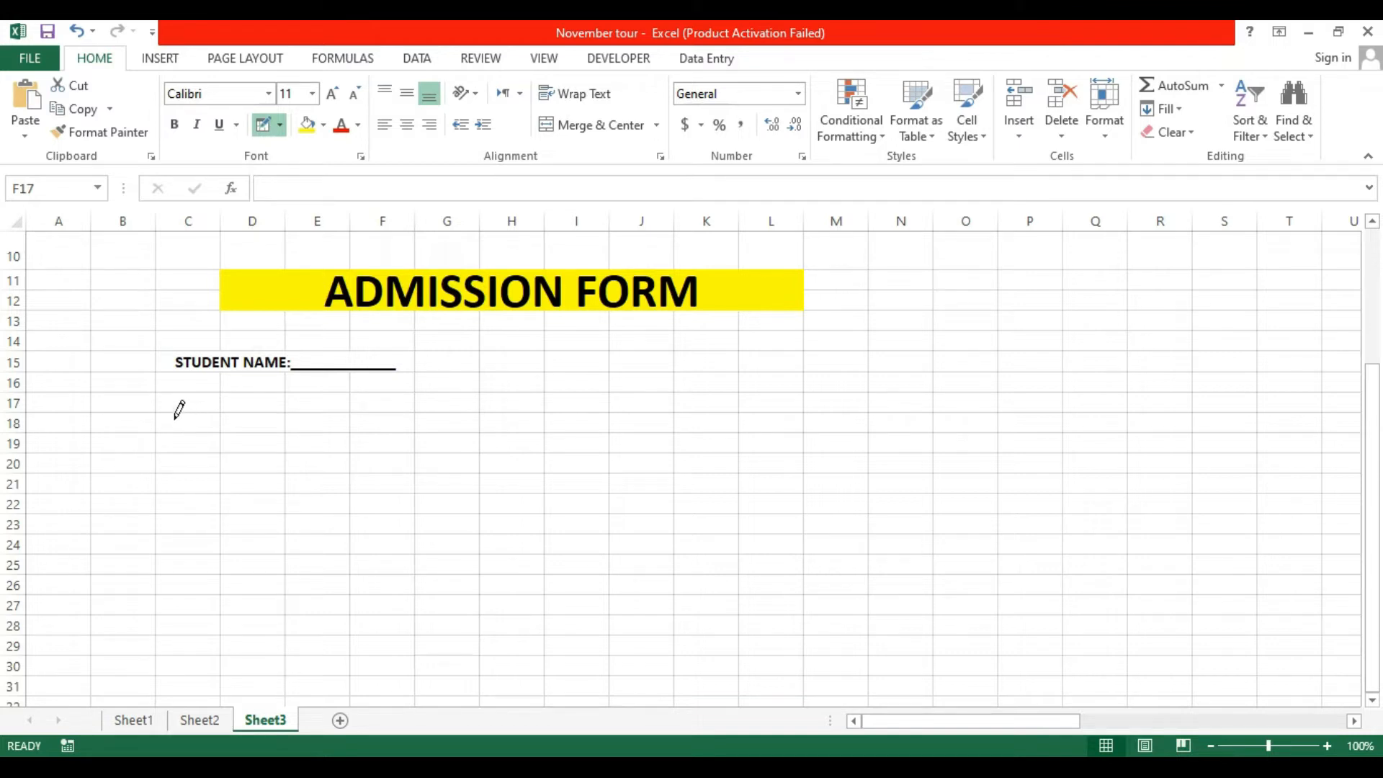
mouse_move(159, 403)
left_mouse_down()
mouse_move(204, 448)
mouse_move(355, 485)
mouse_move(1151, 645)
mouse_move(1236, 640)
left_mouse_up()
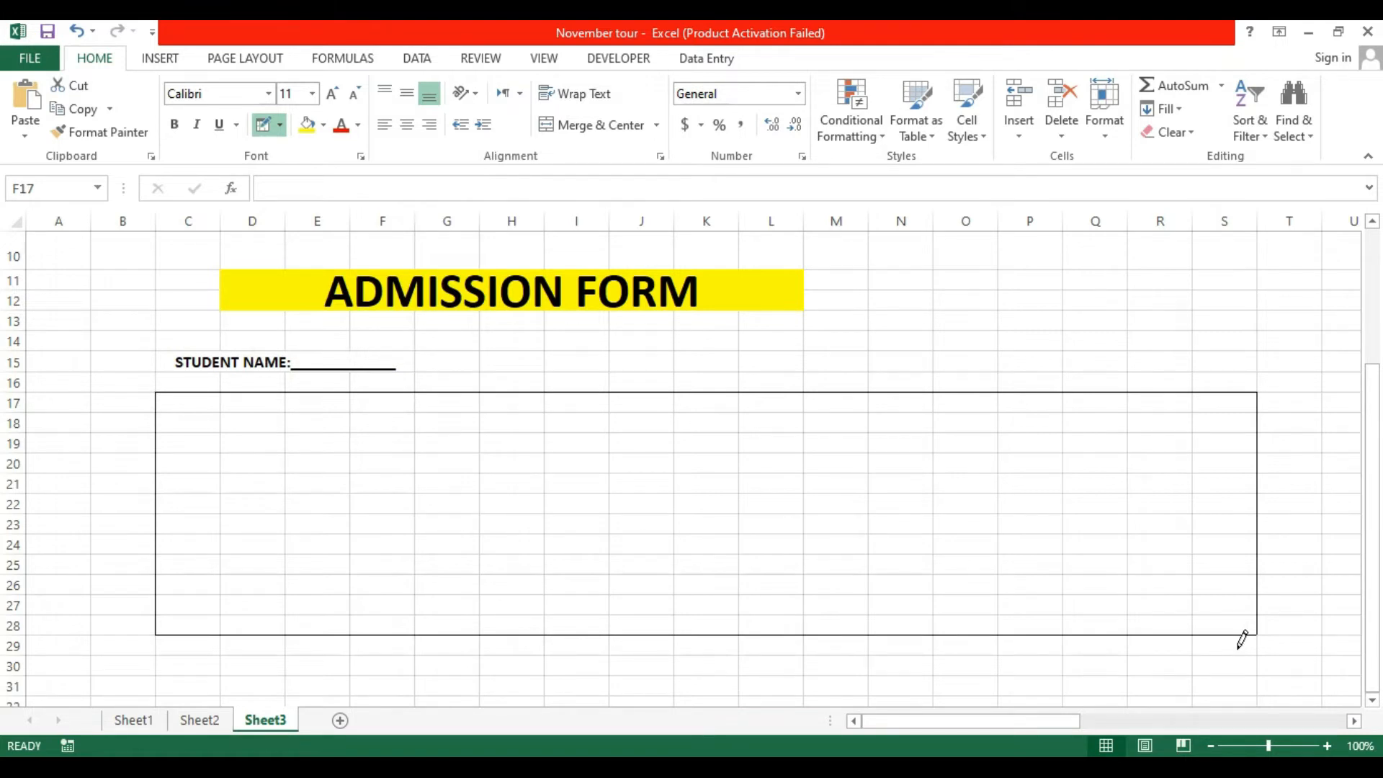
left_click_drag(1242, 639, 1239, 651)
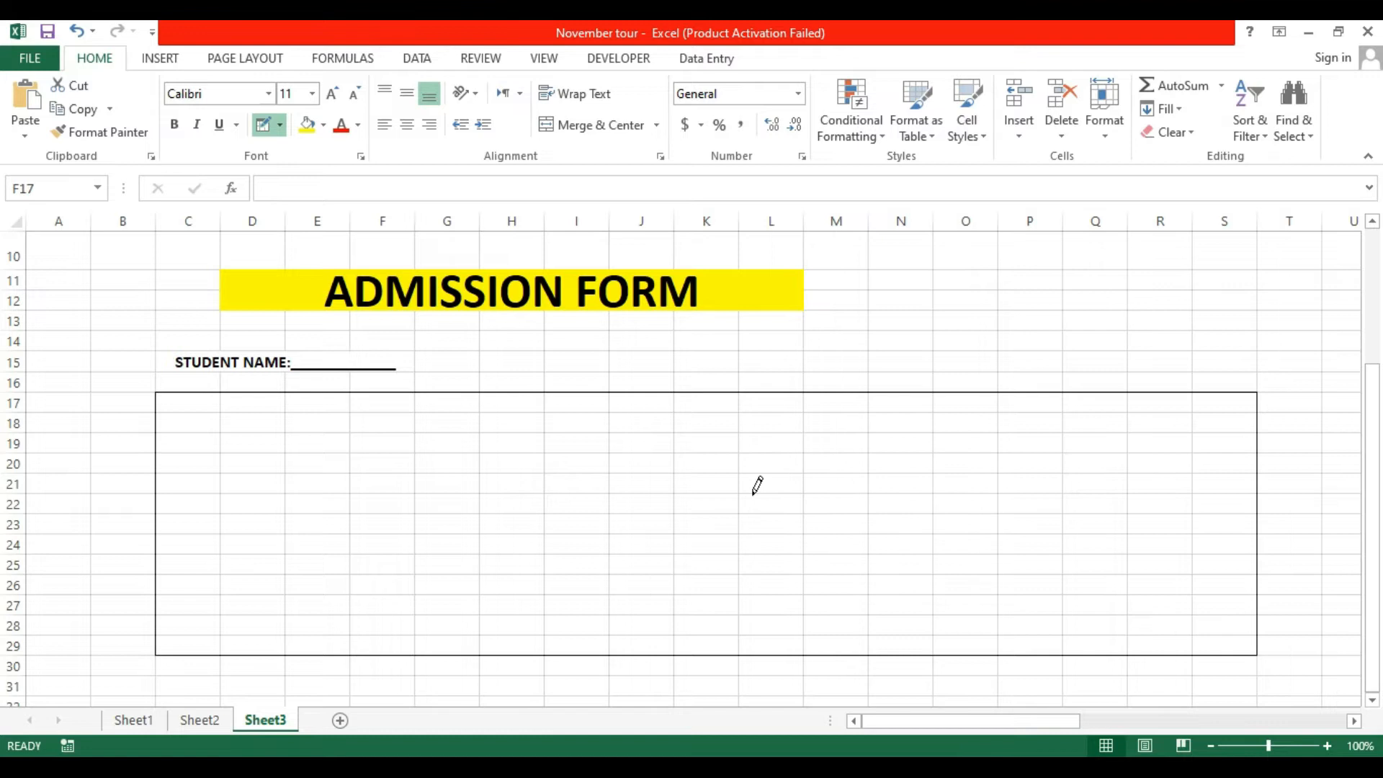
Draw horizontal border lines across the C17:S29 box below rows 19, 22, 25 and 27.
key("Escape")
left_click(266, 128)
mouse_move(164, 459)
left_mouse_down()
mouse_move(717, 441)
mouse_move(1189, 466)
left_mouse_up()
mouse_move(162, 526)
left_mouse_down()
mouse_move(1263, 519)
mouse_move(1242, 520)
left_mouse_up()
mouse_move(160, 583)
left_mouse_down()
mouse_move(920, 565)
mouse_move(1244, 587)
left_mouse_up()
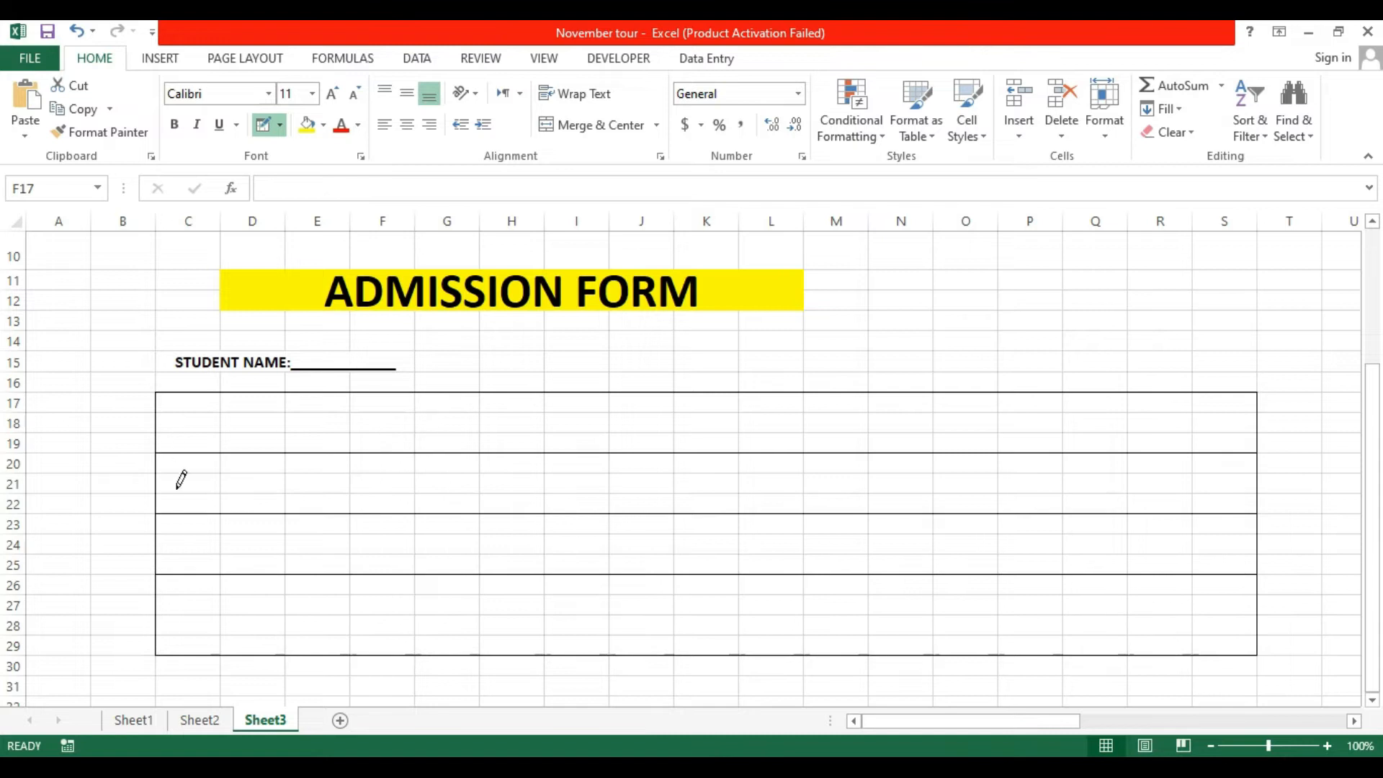
mouse_move(160, 627)
left_mouse_down()
mouse_move(494, 605)
mouse_move(1241, 629)
left_mouse_up()
Draw vertical border lines through rows 17 to 29 after columns D, H, L and P.
left_click_drag(289, 405, 288, 642)
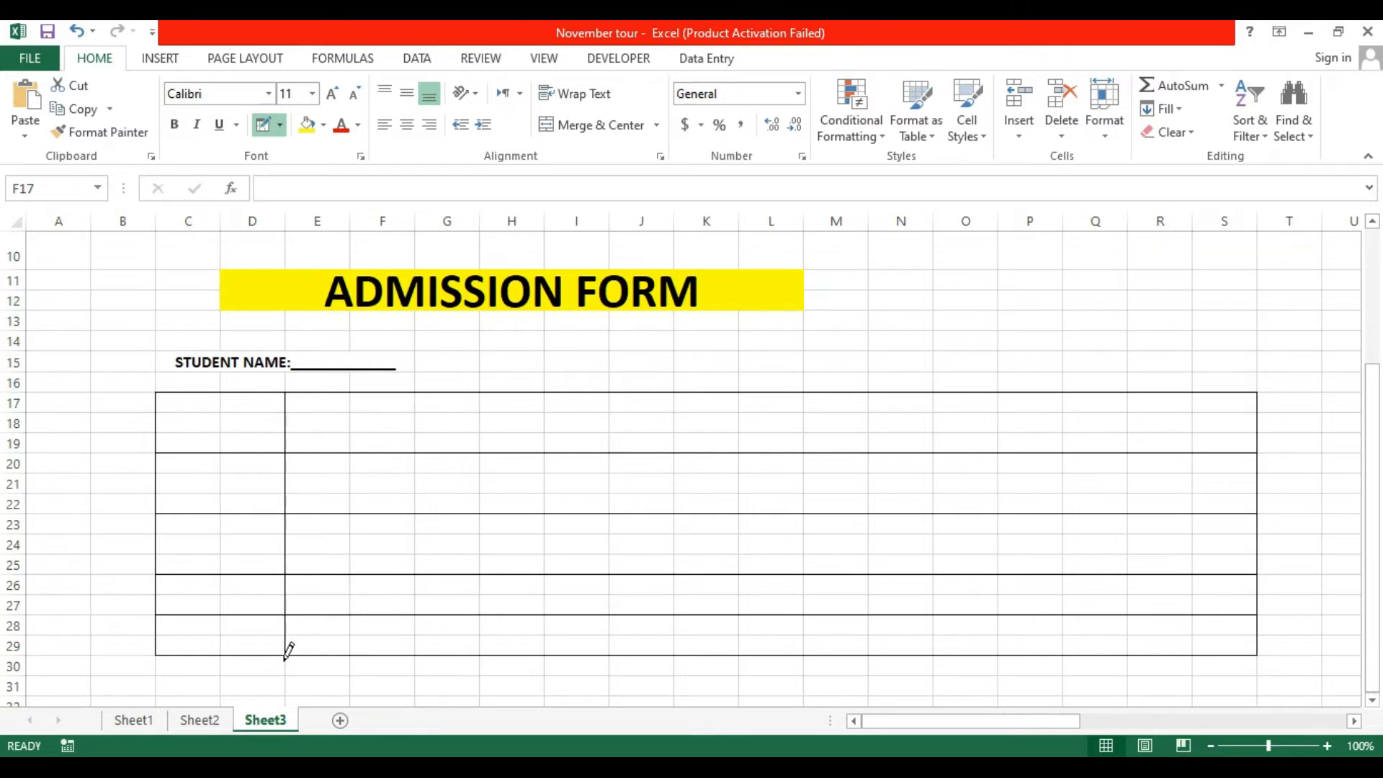
left_click_drag(546, 411, 544, 664)
left_click_drag(810, 405, 821, 652)
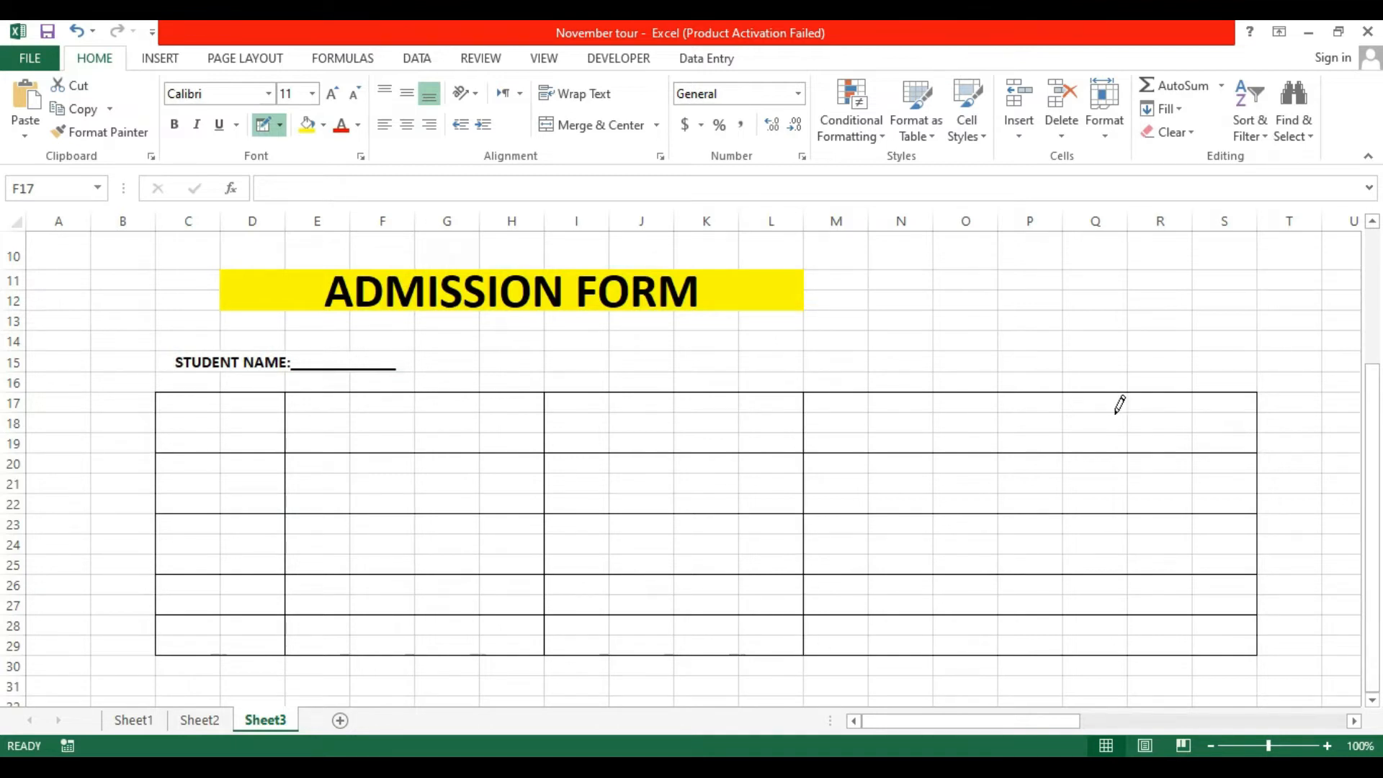
left_click_drag(1064, 446, 1065, 660)
left_click(271, 127)
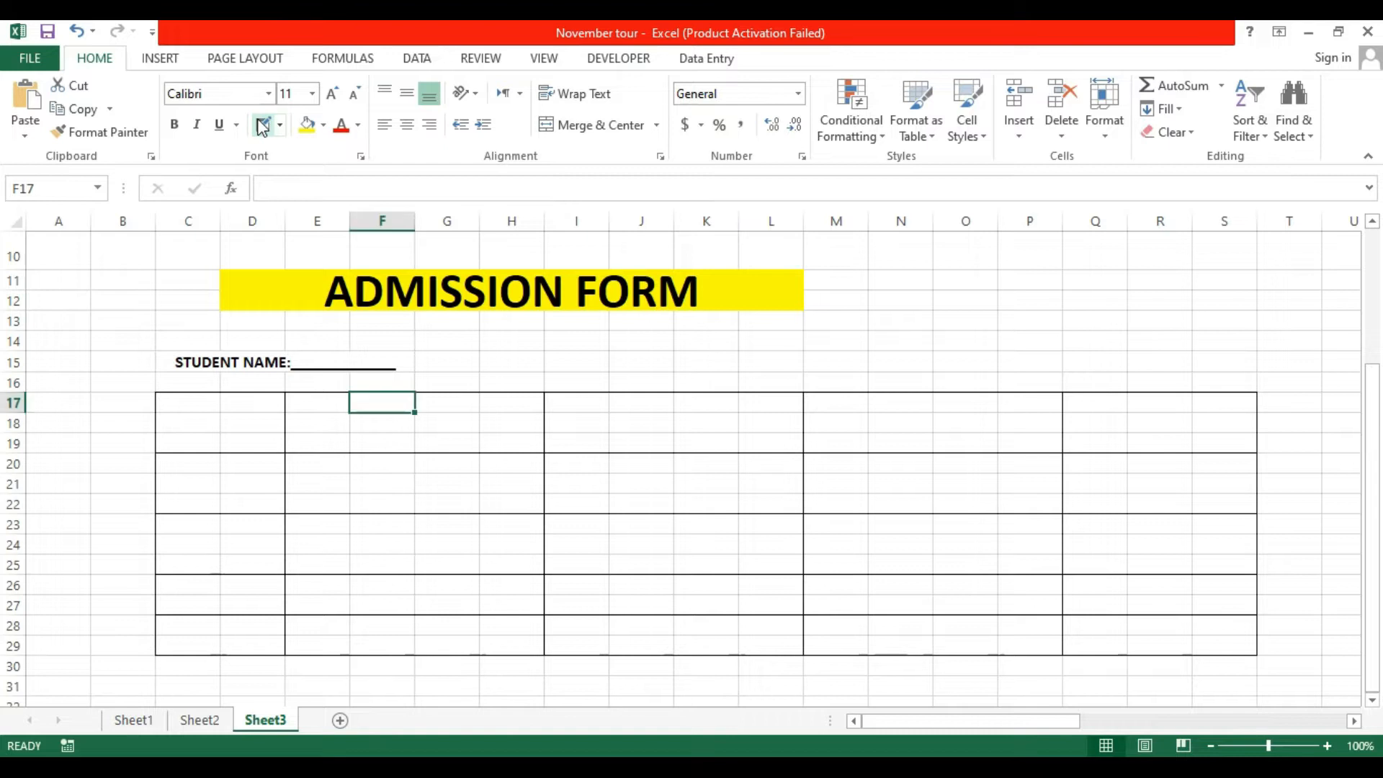
Merge and center P15:S15 and format it with middle alignment and 12-point bold text.
left_click(1090, 365)
left_click_drag(1053, 367, 1223, 386)
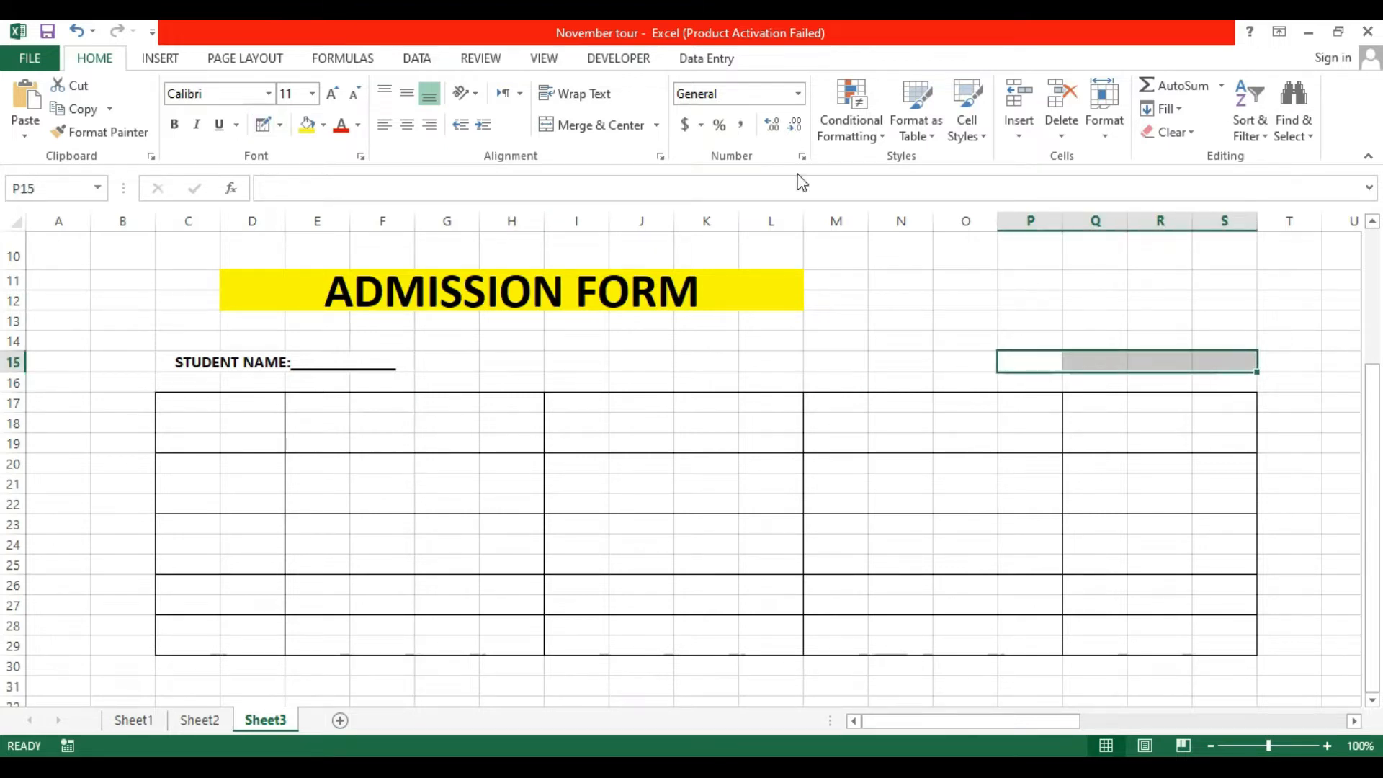
left_click(596, 125)
left_click(407, 94)
left_click(332, 94)
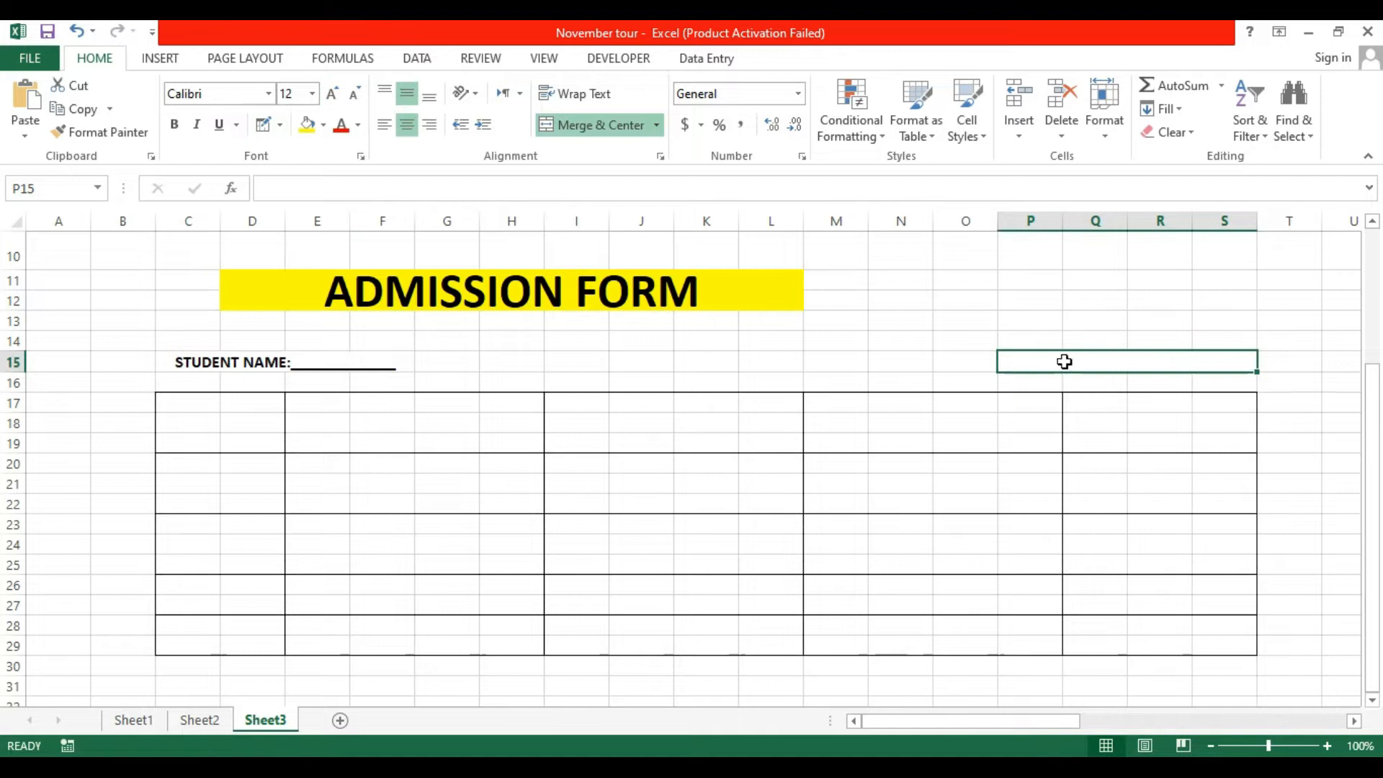
left_click(173, 124)
Enter "DATE:" in the merged P15:S15 cell, followed by three underscore blanks separated by slashes.
type("dATE:__________")
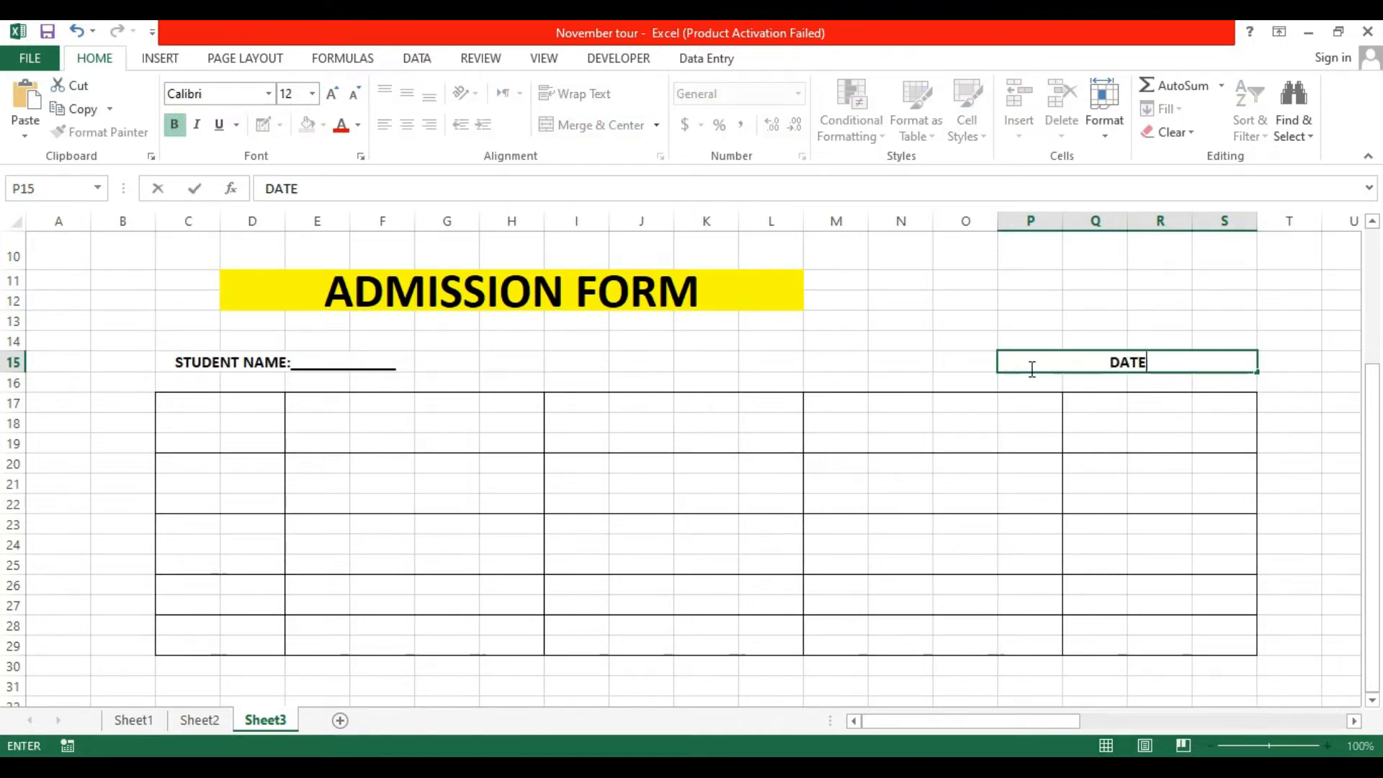
key("BackSpace")
key("BackSpace")
key("BackSpace")
key("BackSpace")
key("BackSpace")
key("BackSpace")
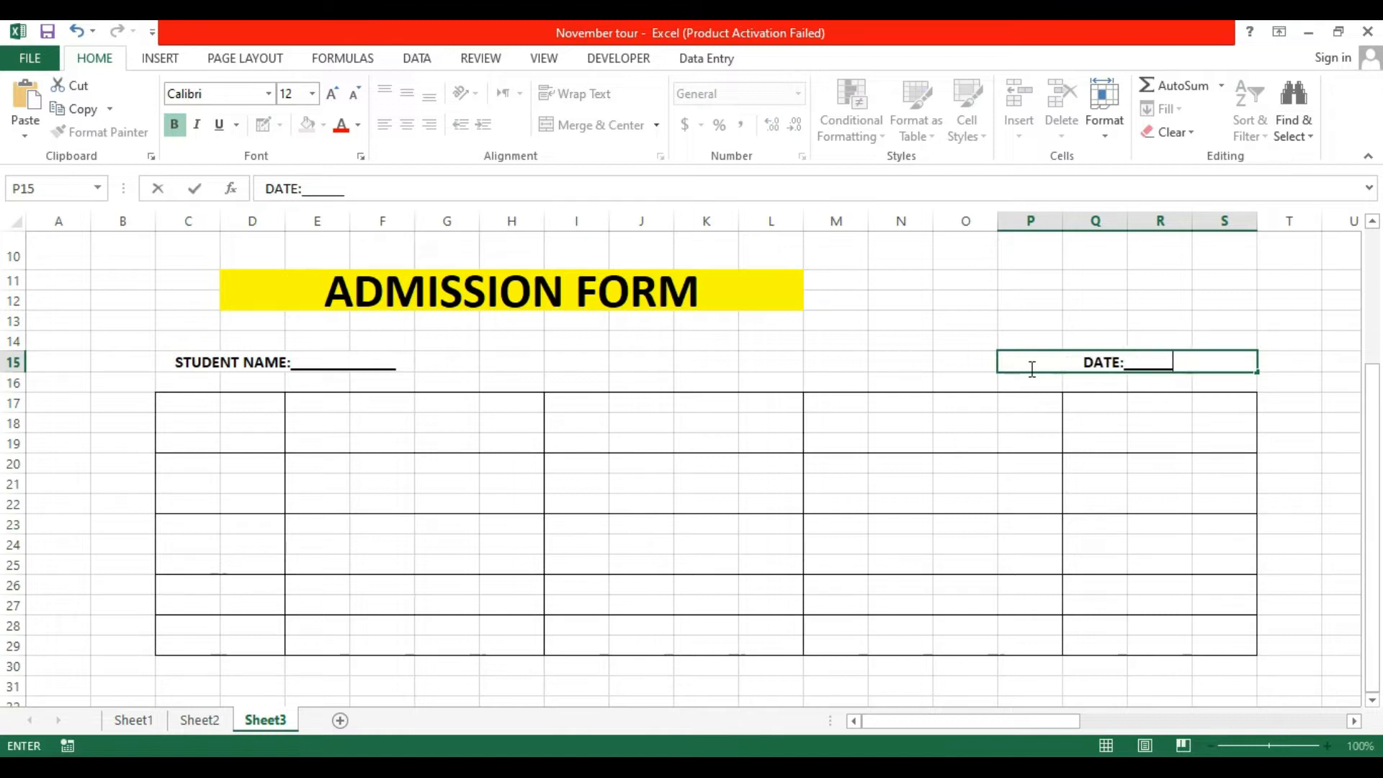
type("/__")
type("_____/_________")
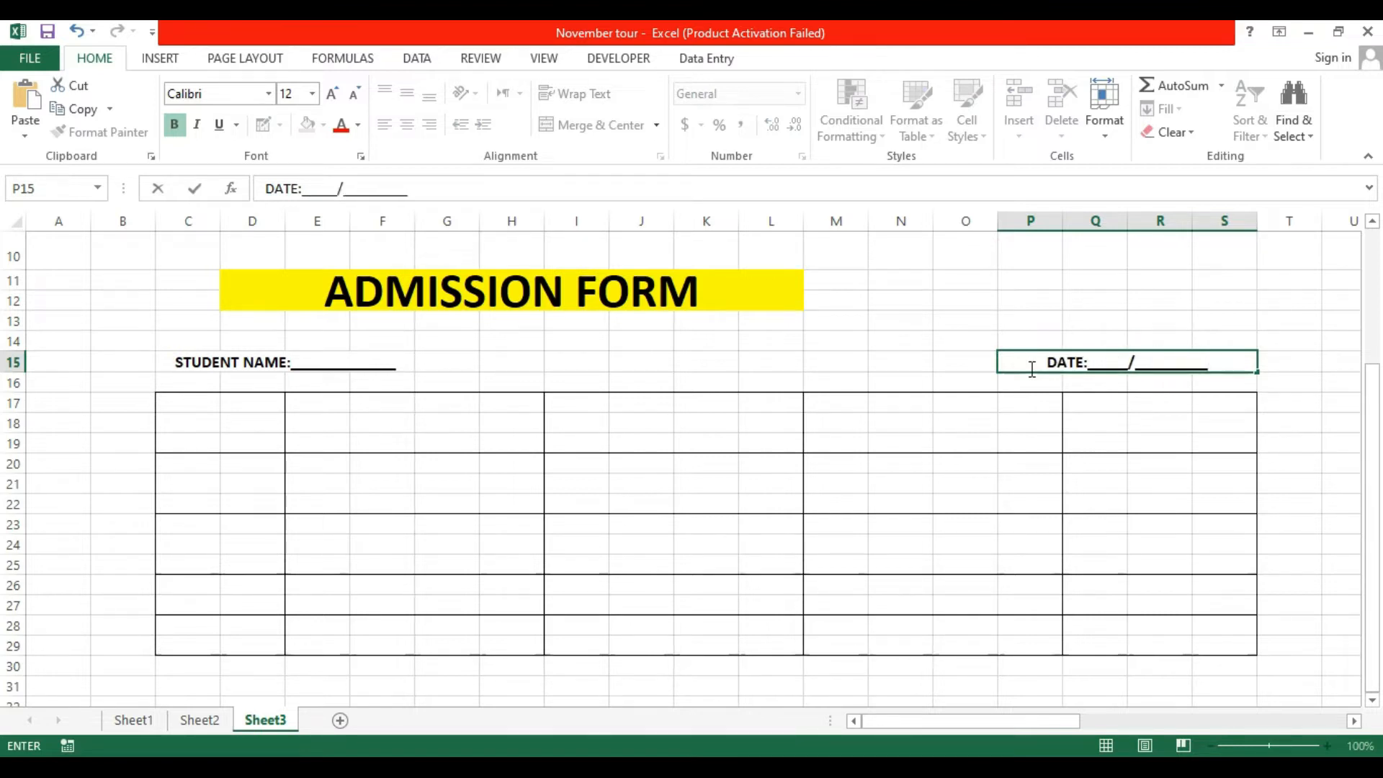
type("_")
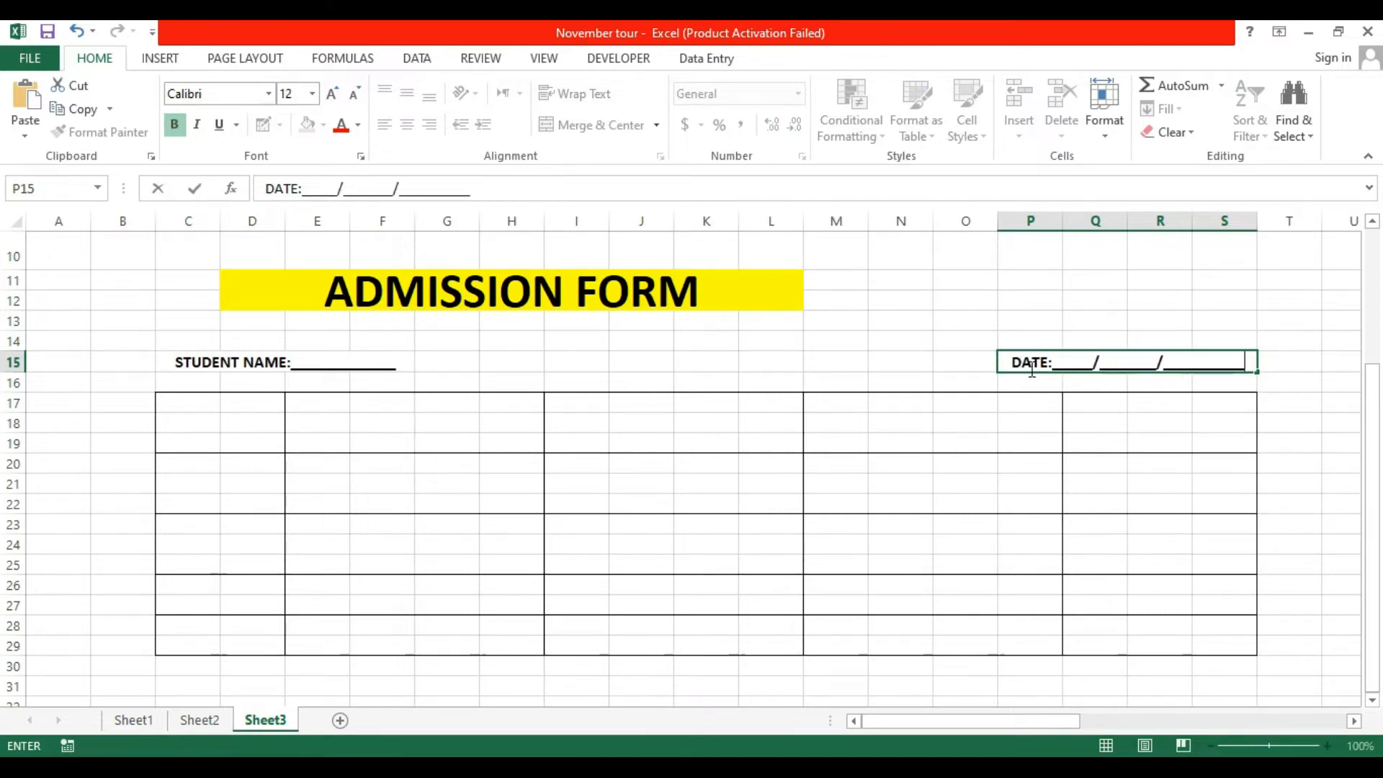
left_click(771, 361)
Draw a horizontal border line below row 17 from column E to column S.
left_click(265, 132)
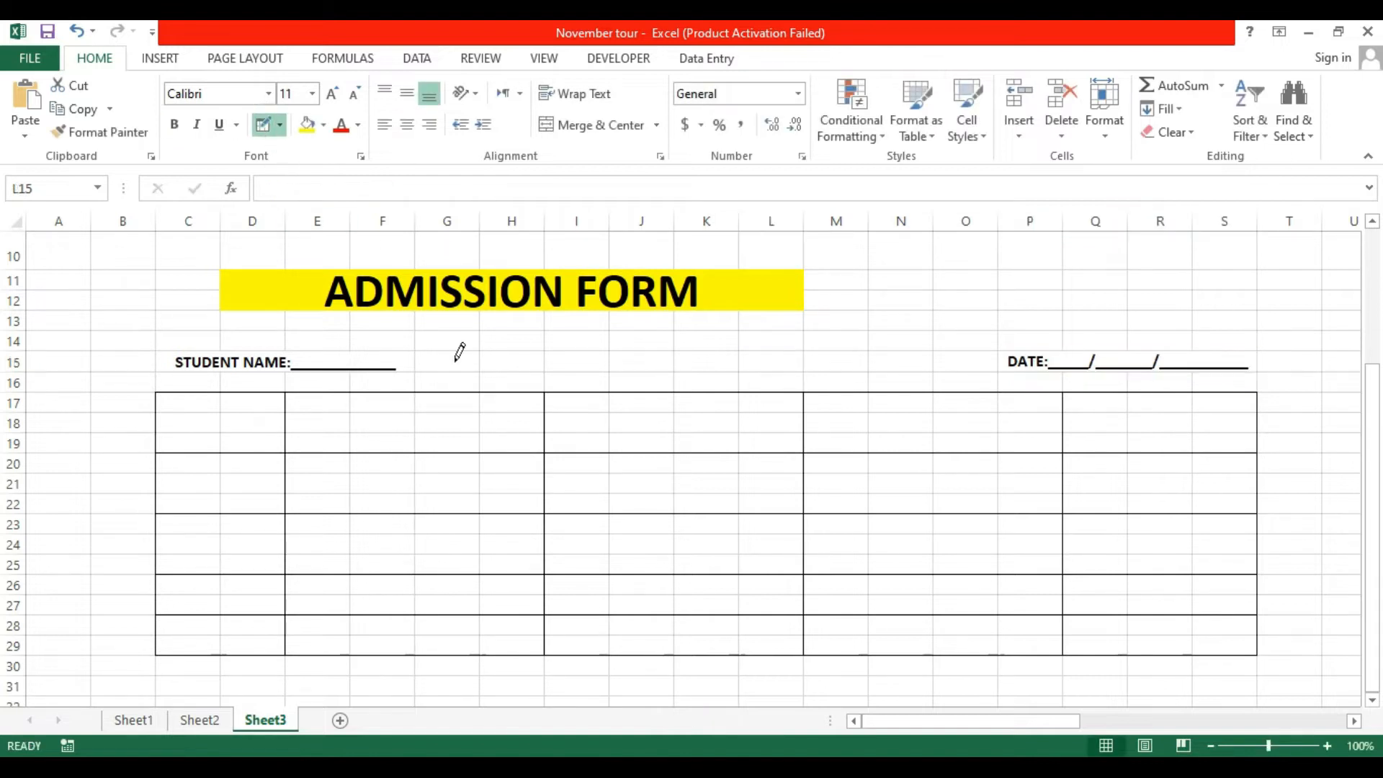
left_click_drag(289, 427, 1212, 430)
key("Escape")
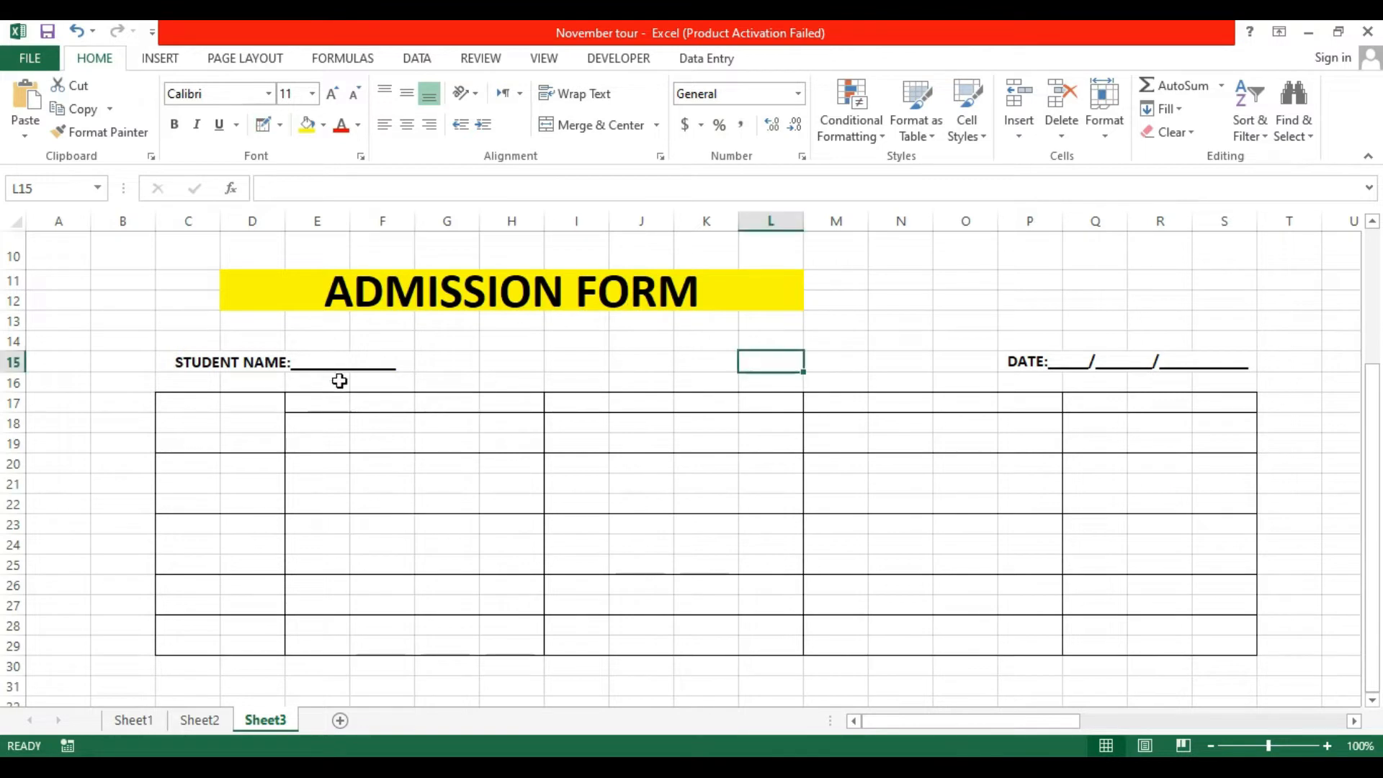
Merge and center E17:H17 with middle alignment and enter the bold heading "Programming Languages".
left_click(368, 405)
left_click_drag(319, 412, 508, 407)
left_click(595, 127)
left_click(407, 95)
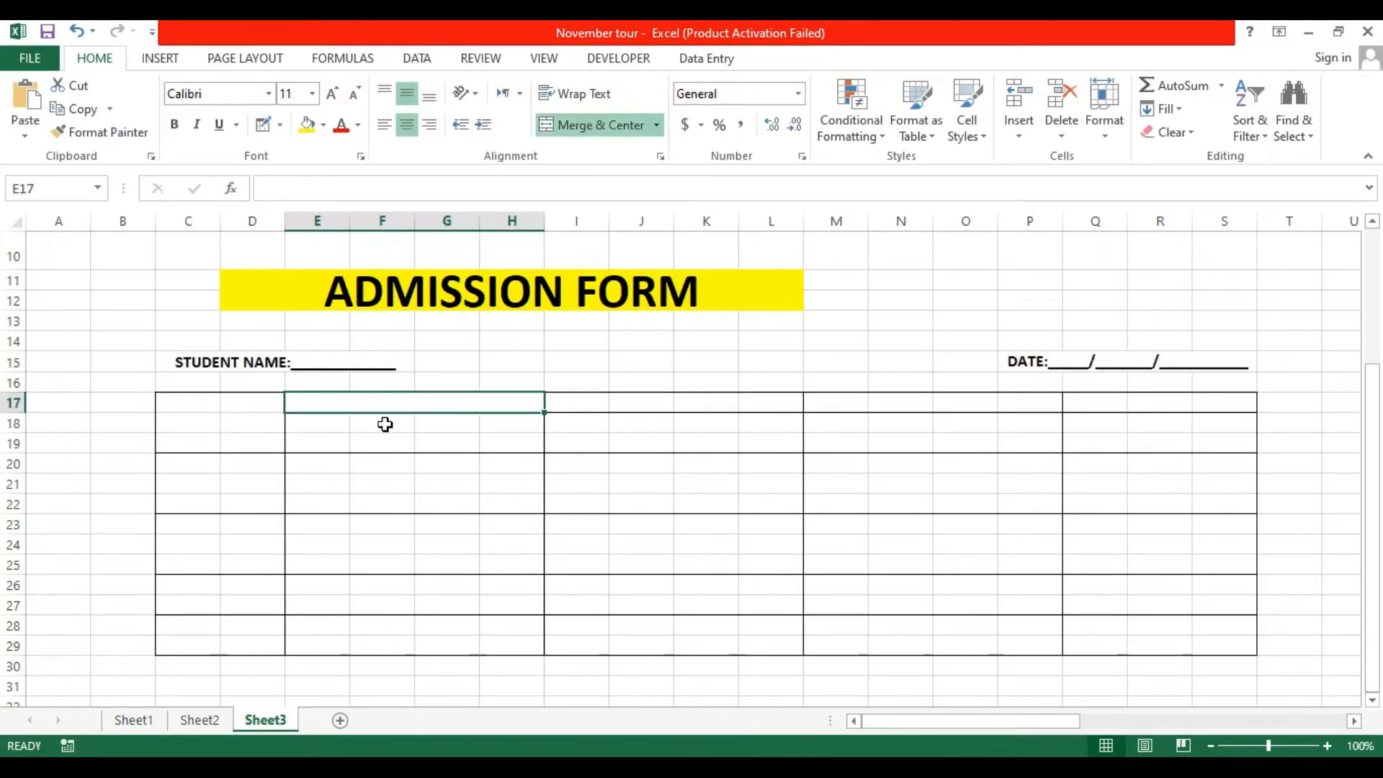
type("Programmin")
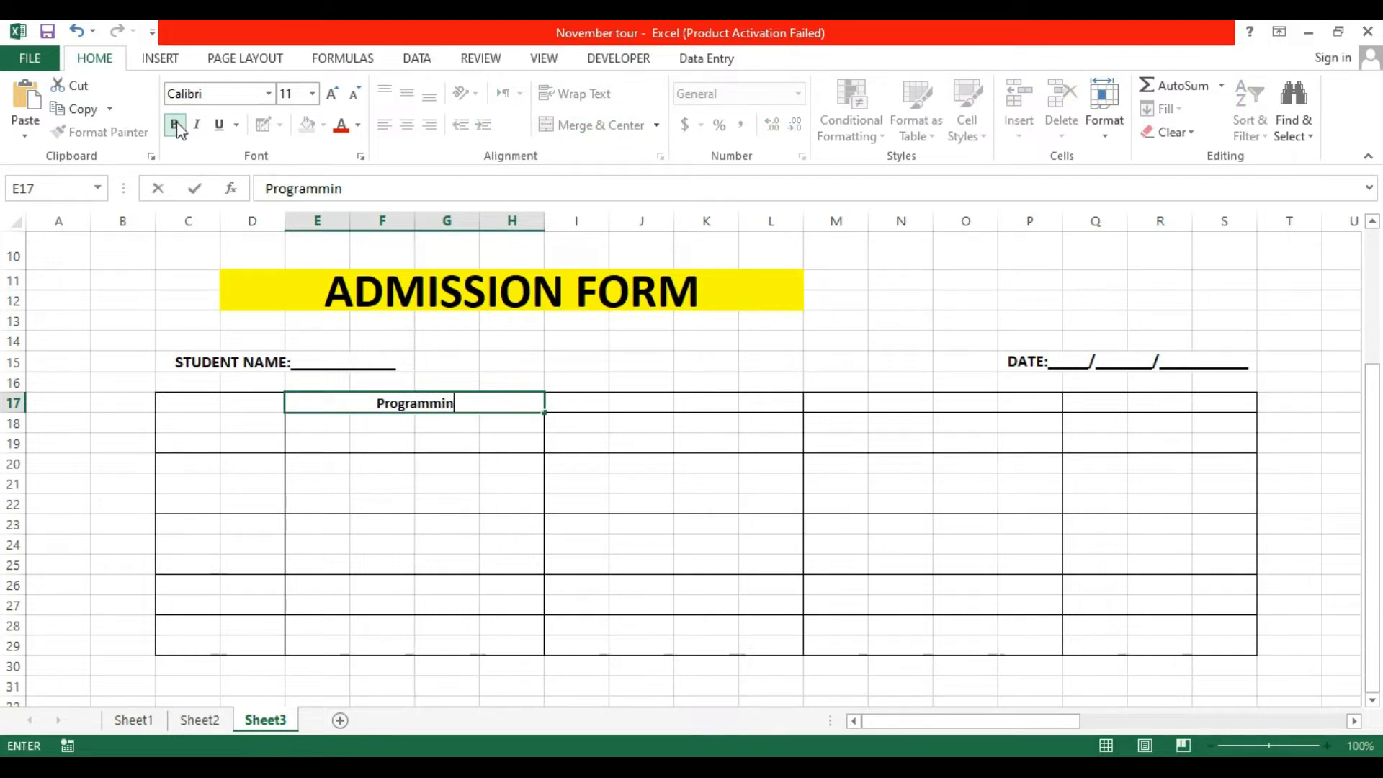
type("g Languages")
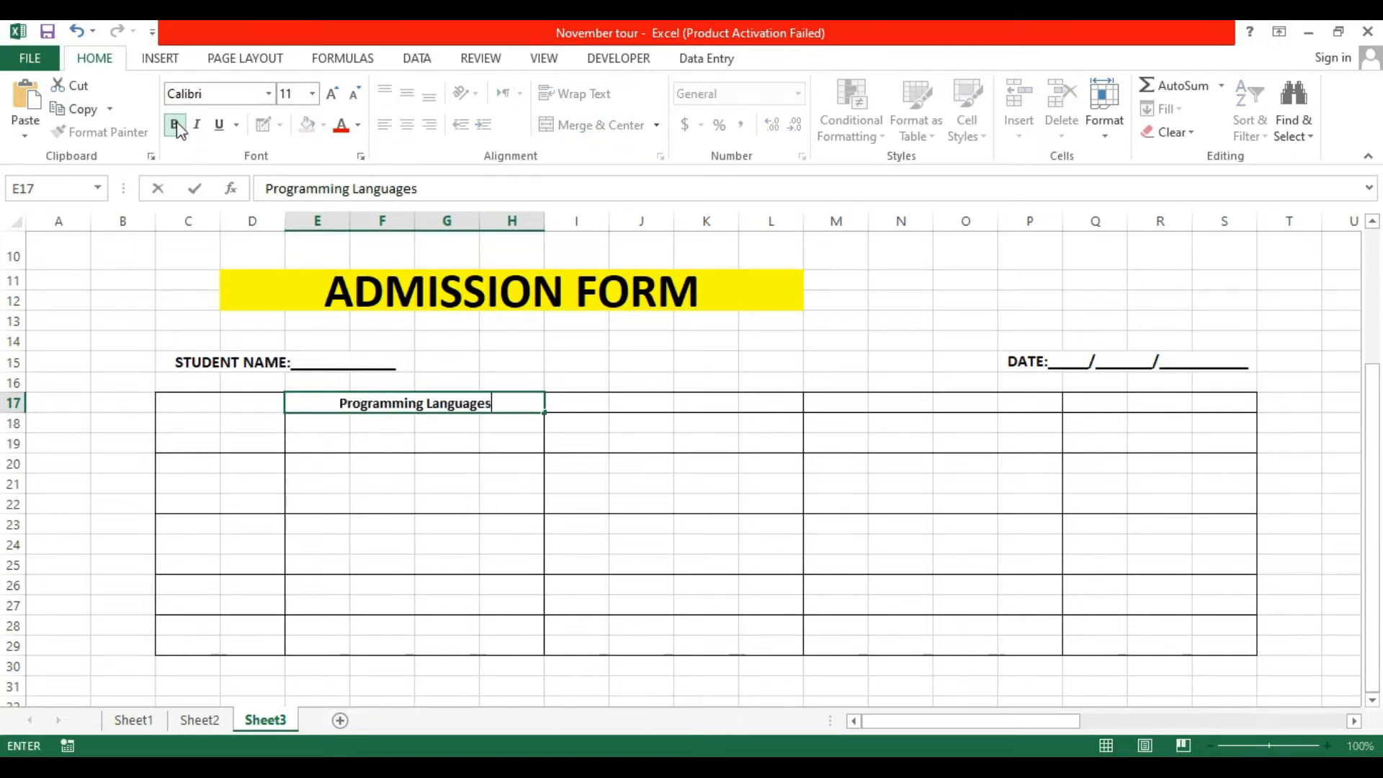
Merge and center I17:L17 and enter the bold heading "Web Development & Designing".
left_click_drag(608, 408, 769, 411)
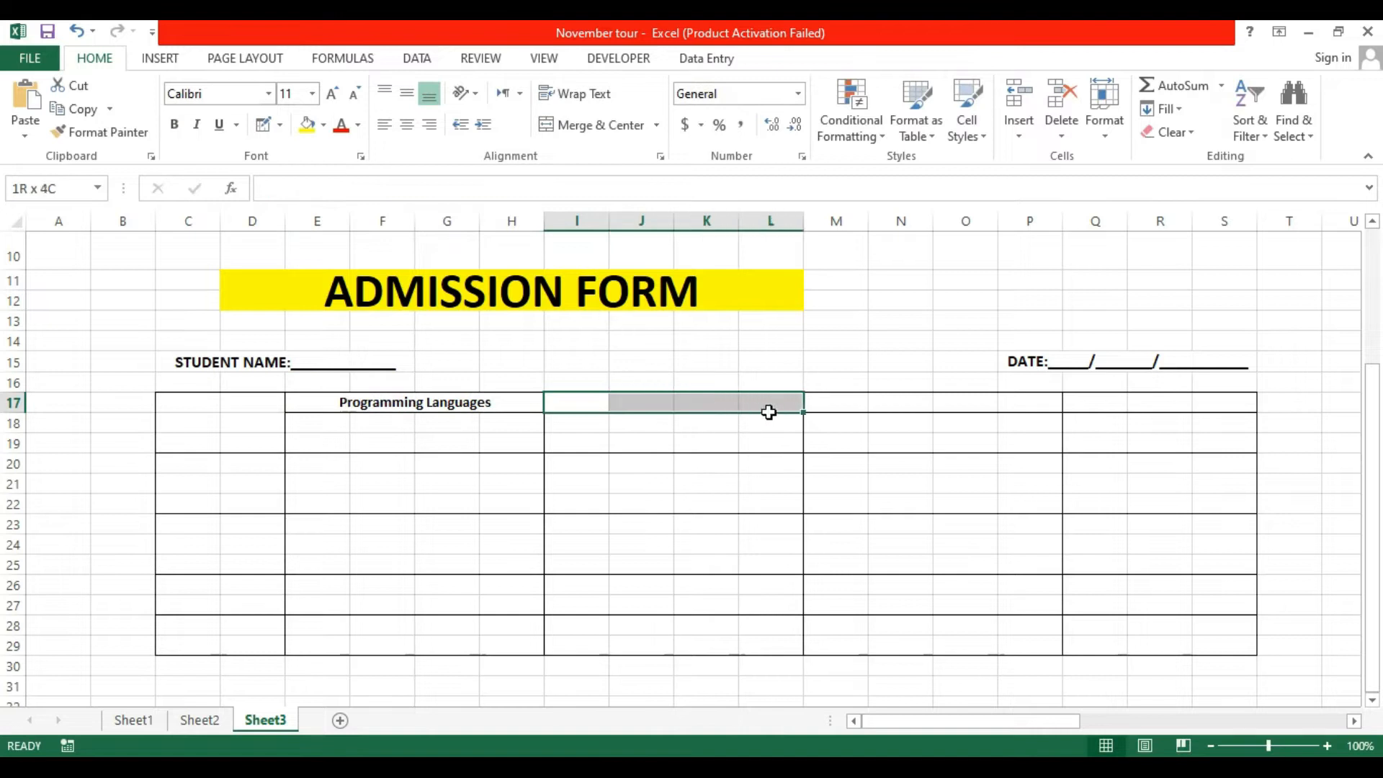
left_click(545, 128)
left_click(174, 123)
type("We")
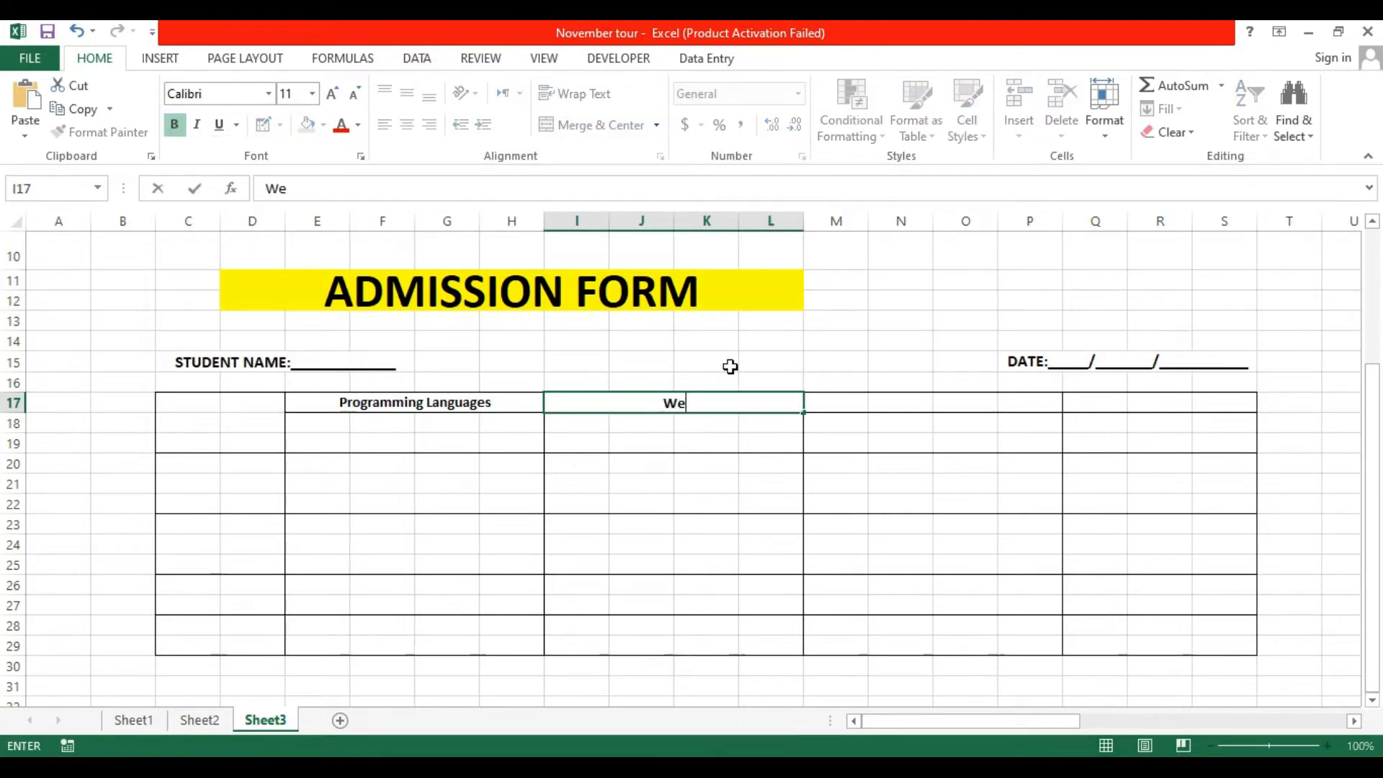
type("b Development")
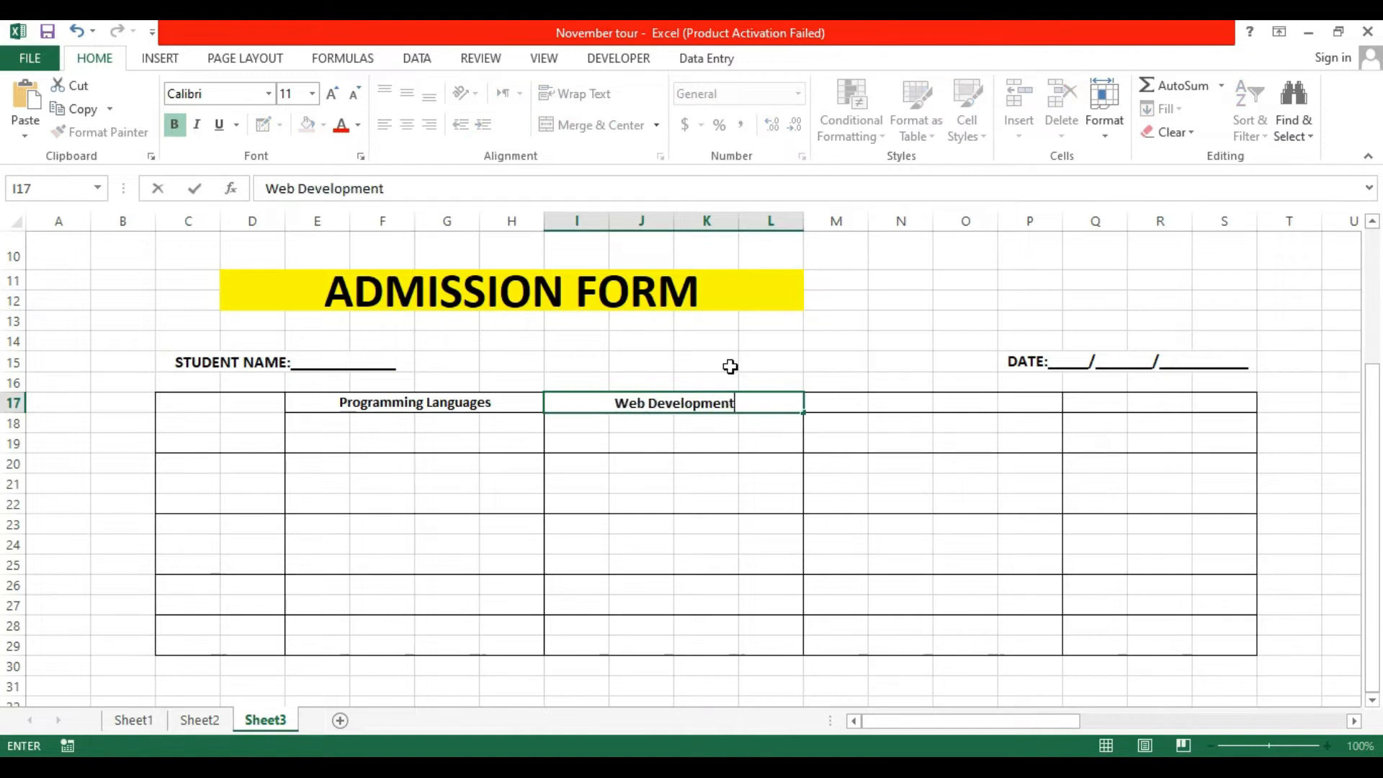
type(" & Designing")
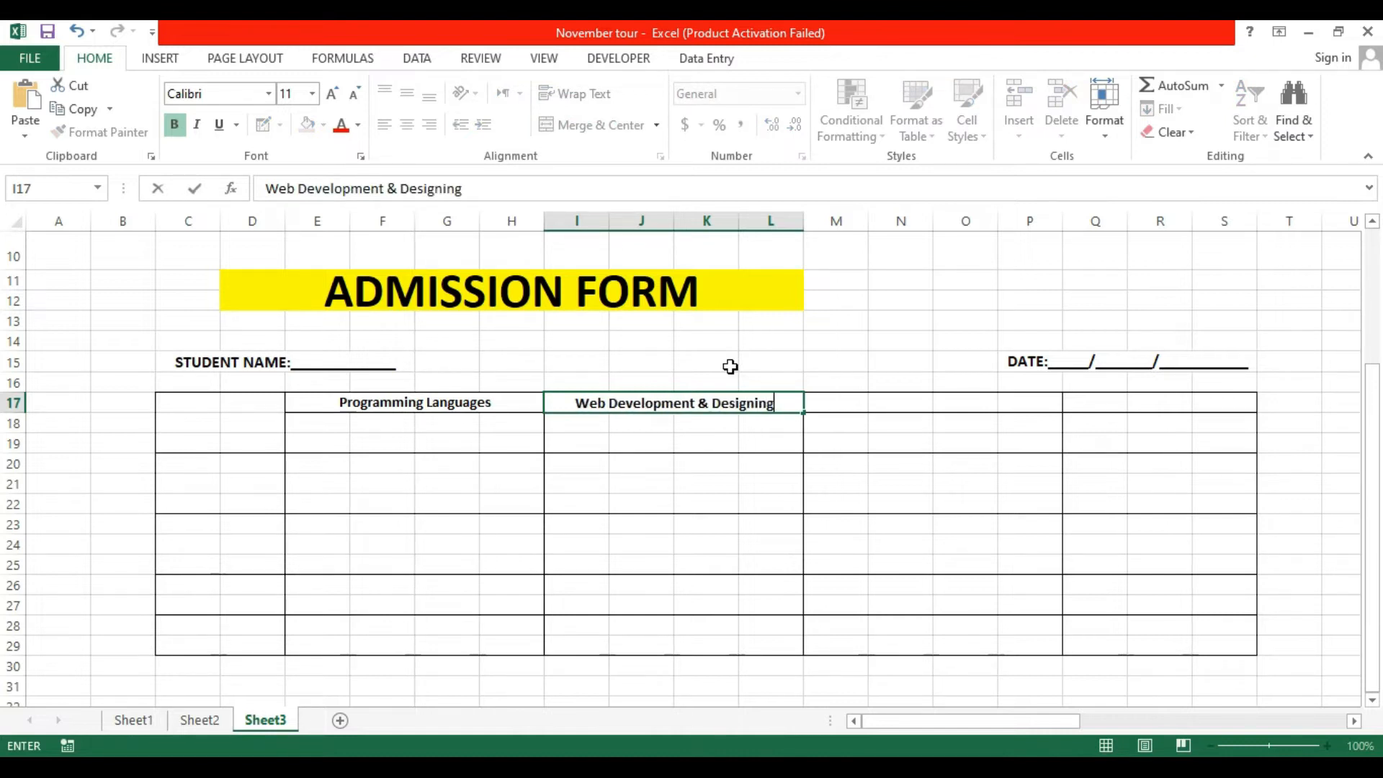
Merge and center M17:P17 and enter the bold heading "Graphic Designing".
left_click_drag(858, 404, 1037, 407)
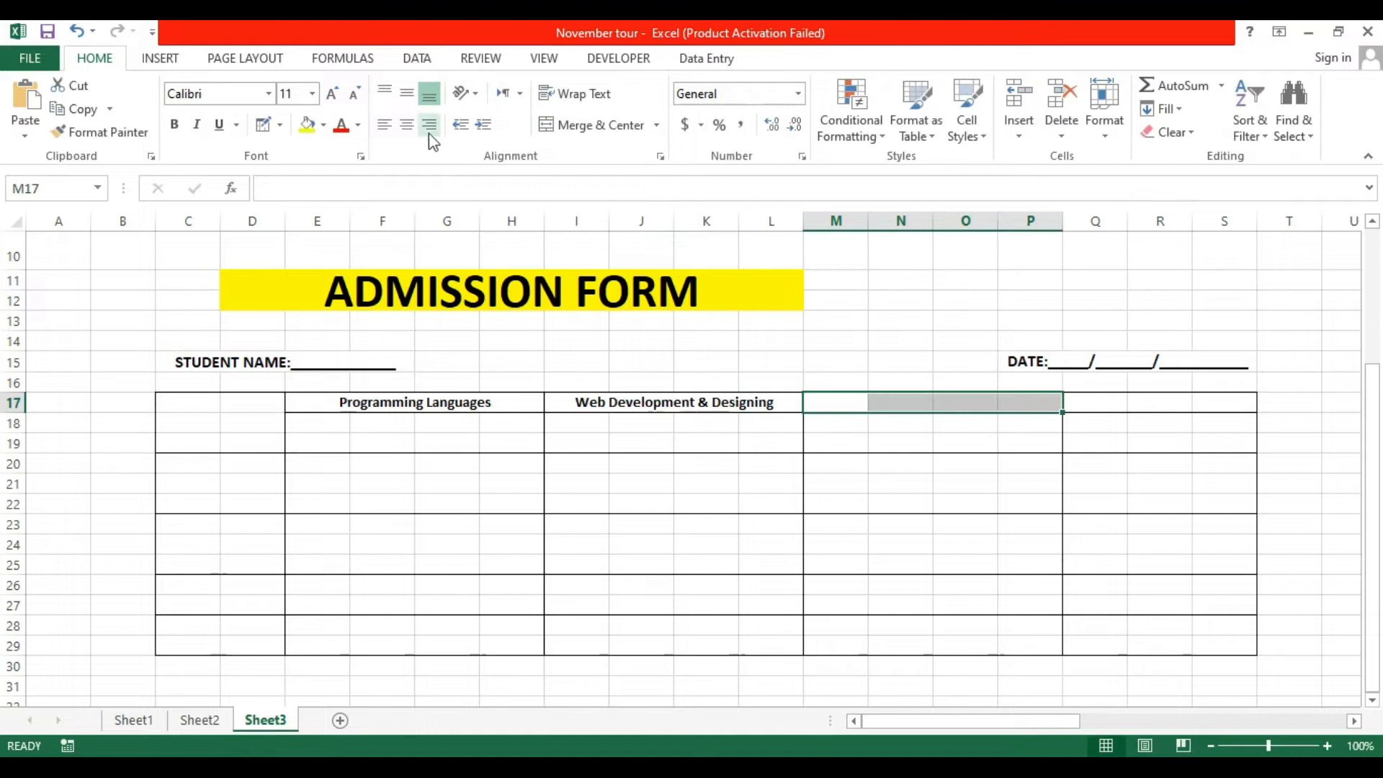
left_click(601, 126)
left_click(180, 133)
type("Graphic")
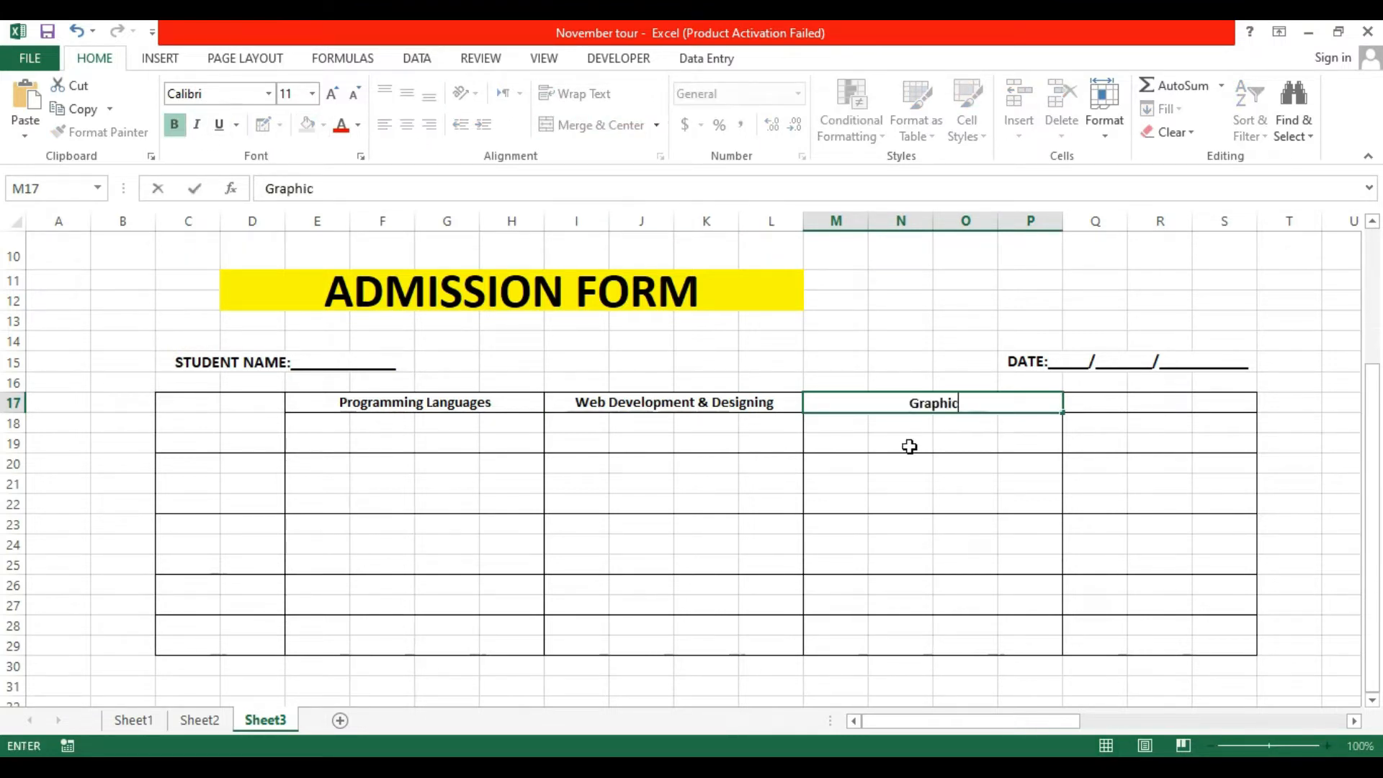
type(" Designing")
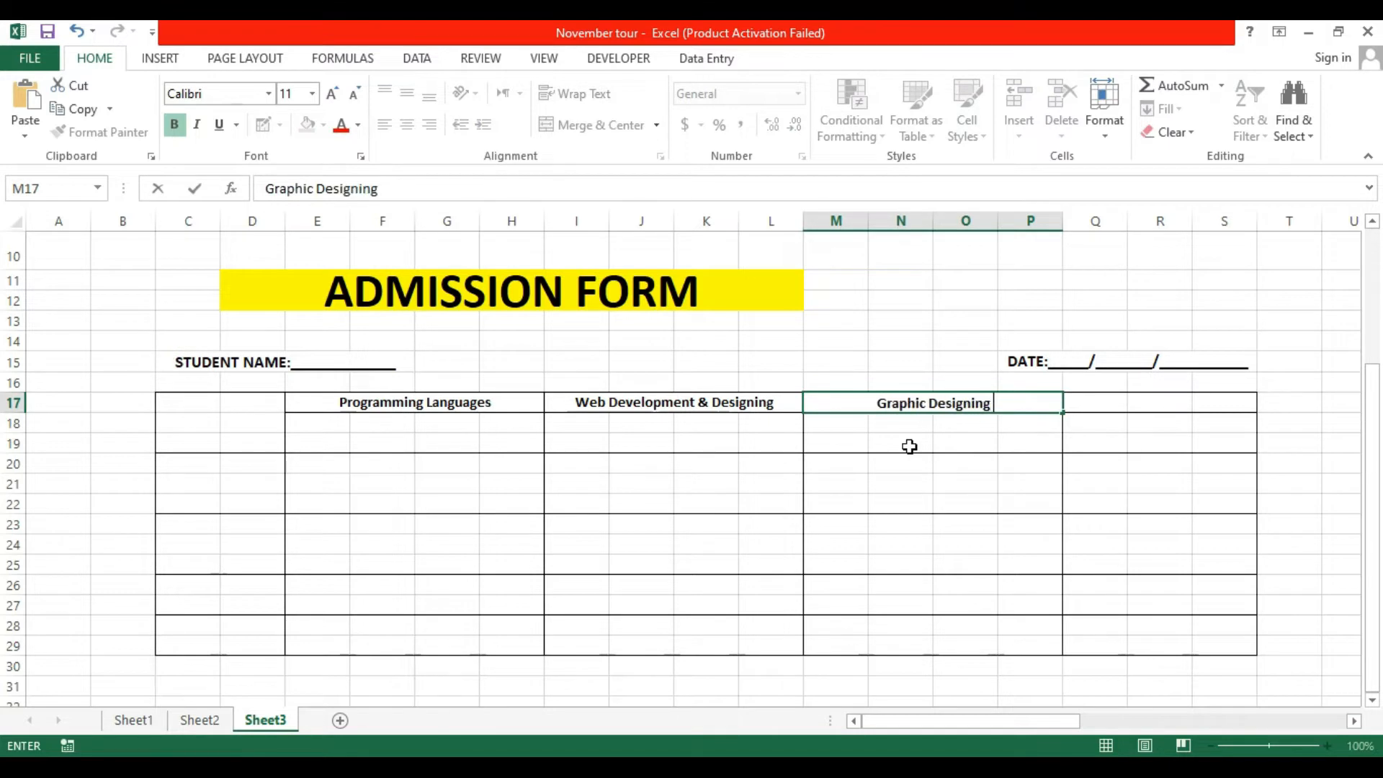
Merge and center Q17:S17 and enter the bold heading "Ms Office".
left_click(1110, 410)
left_click_drag(1129, 410, 1221, 408)
left_click(602, 124)
left_click(173, 124)
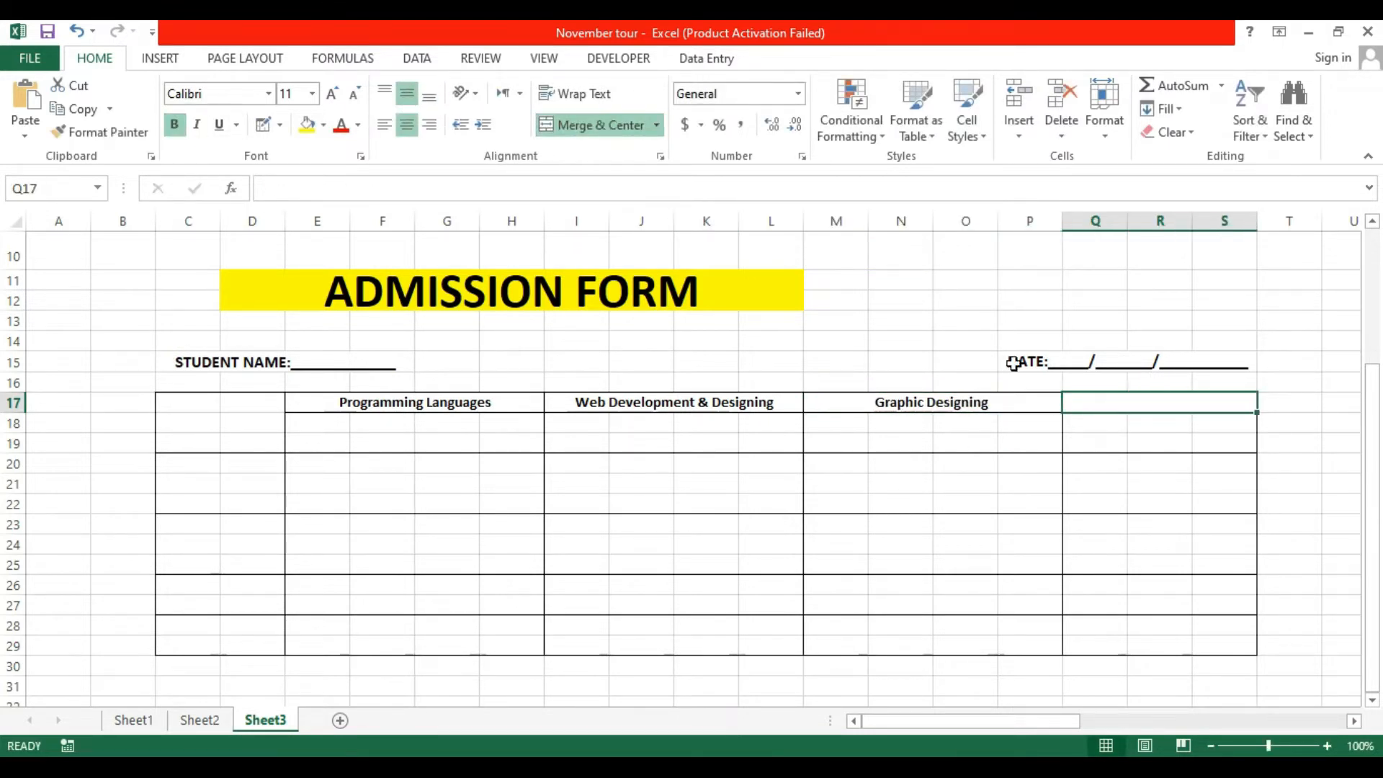
type("Ms Office")
left_click(1119, 424)
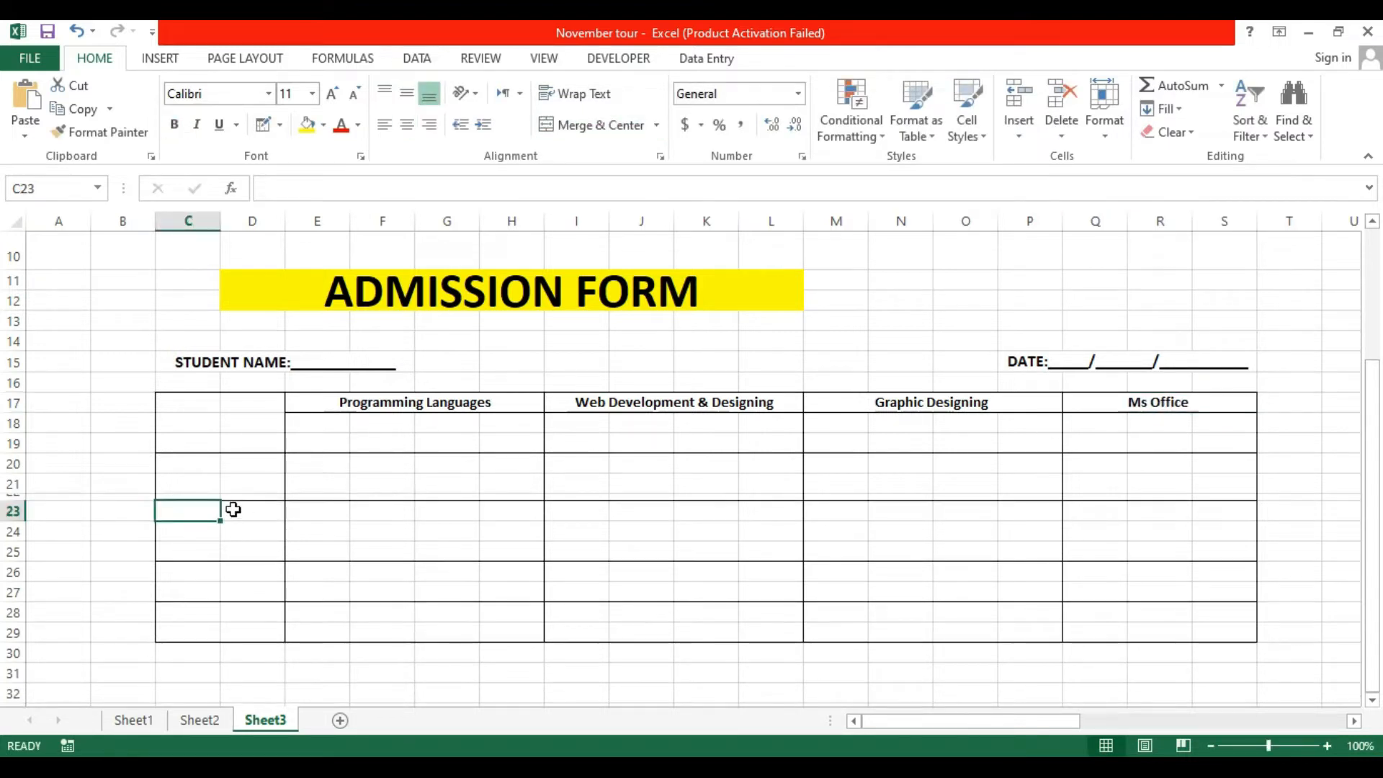
Merge and center C17:D19 with middle alignment and enter the bold label "COURSE".
left_click_drag(174, 408, 253, 445)
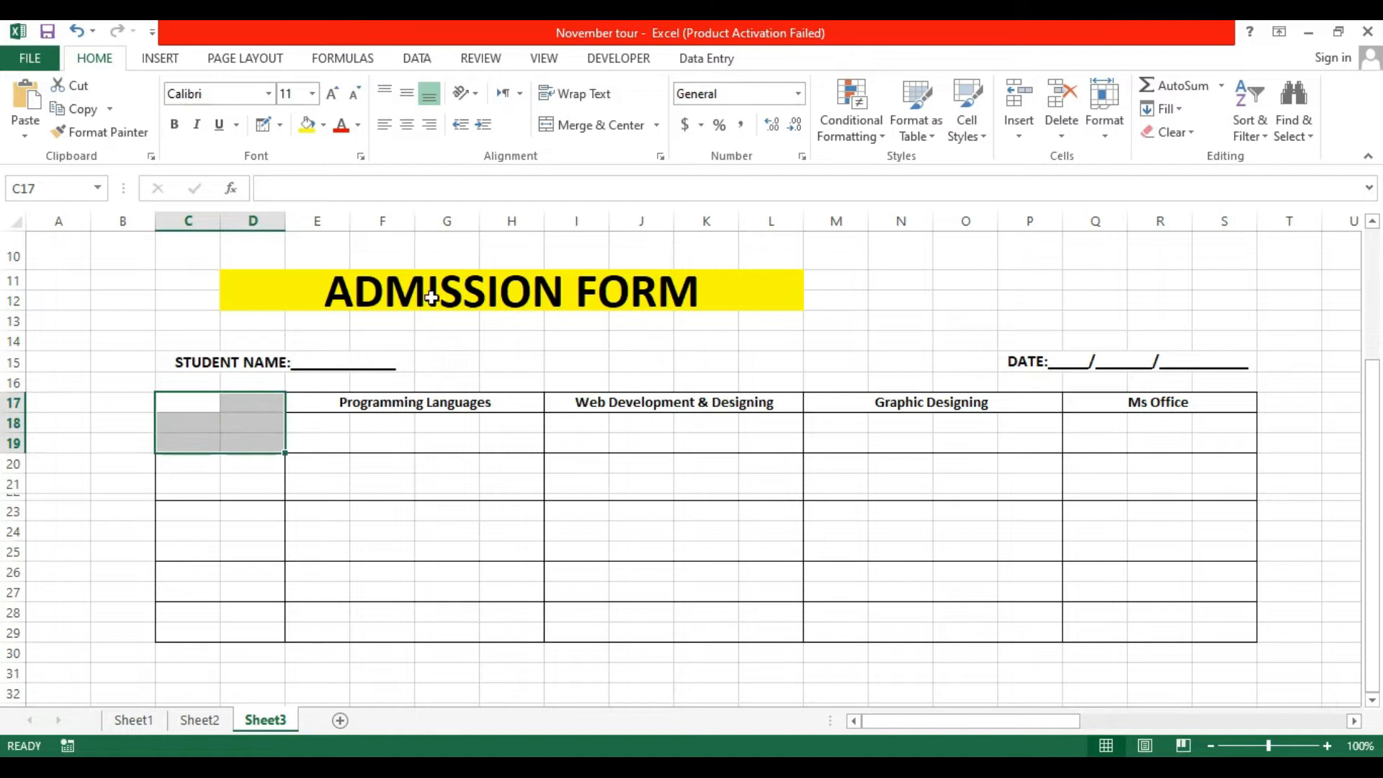
left_click(589, 126)
left_click(407, 93)
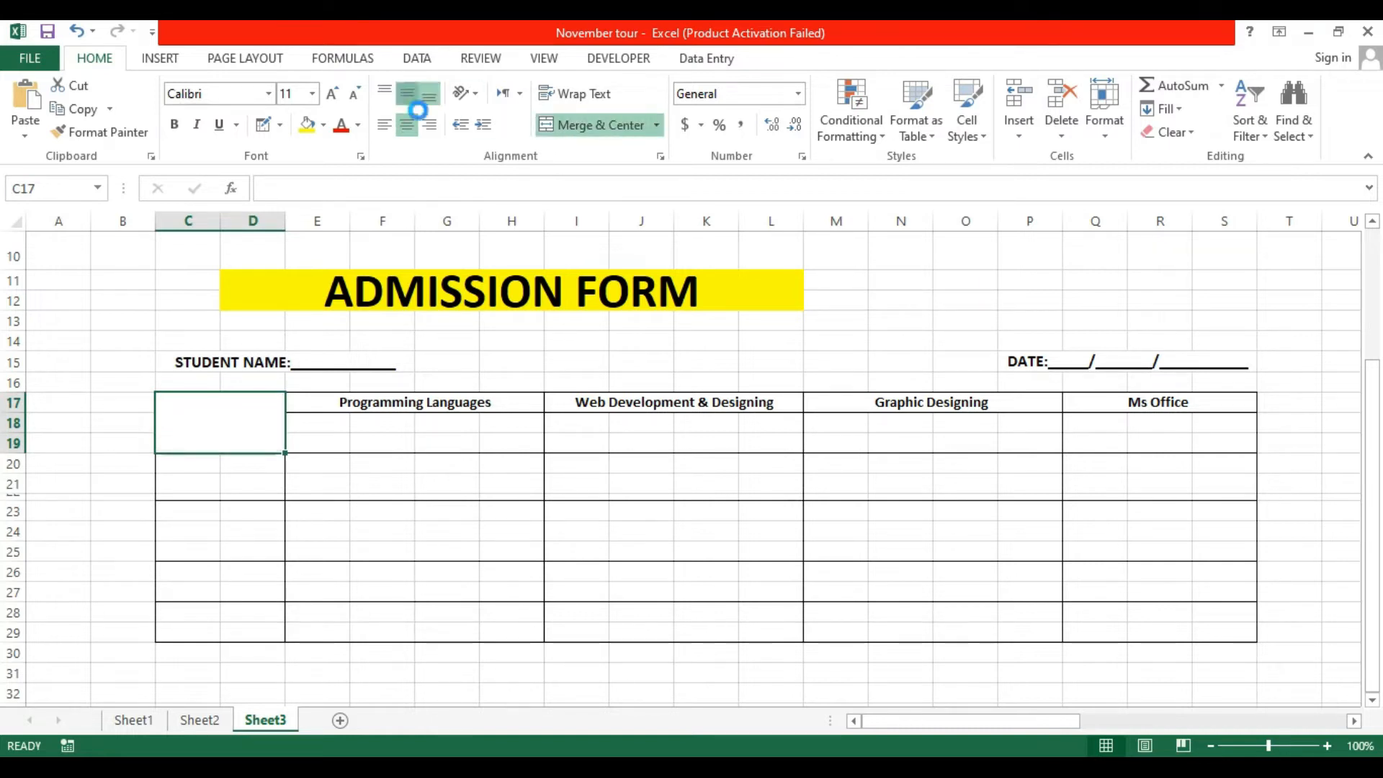
left_click(173, 126)
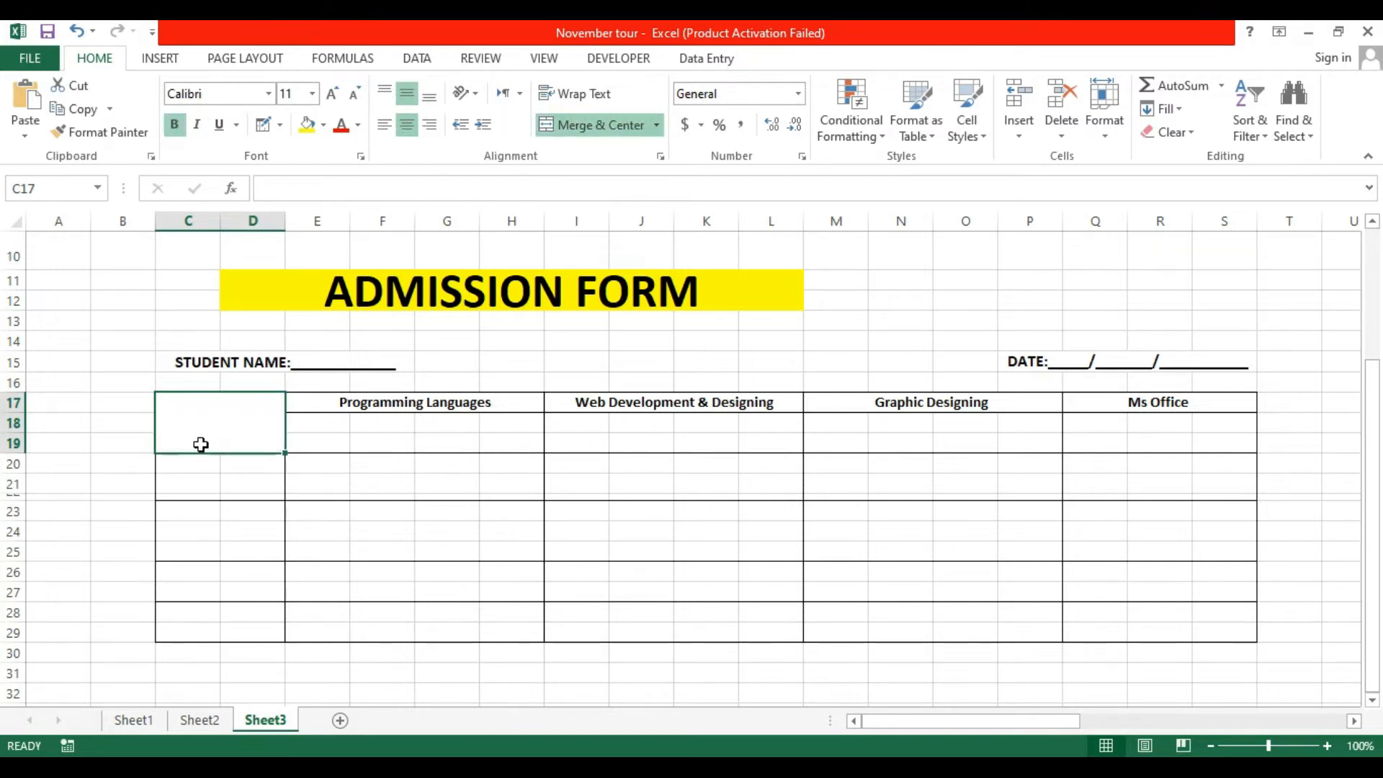
type("COU")
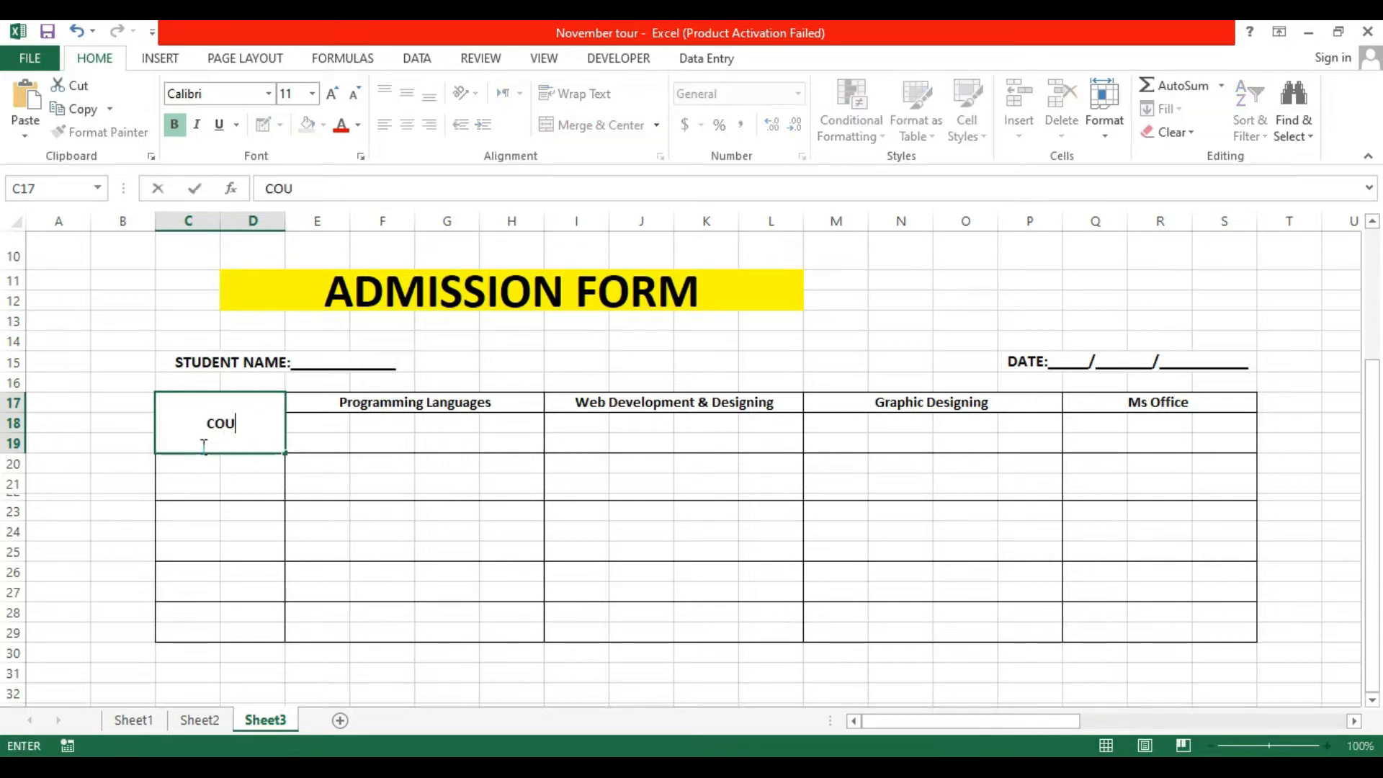
type("RSE")
Increase the font size of the "COURSE" label to 16 points.
left_click(332, 93)
left_click(278, 491)
left_click(257, 423)
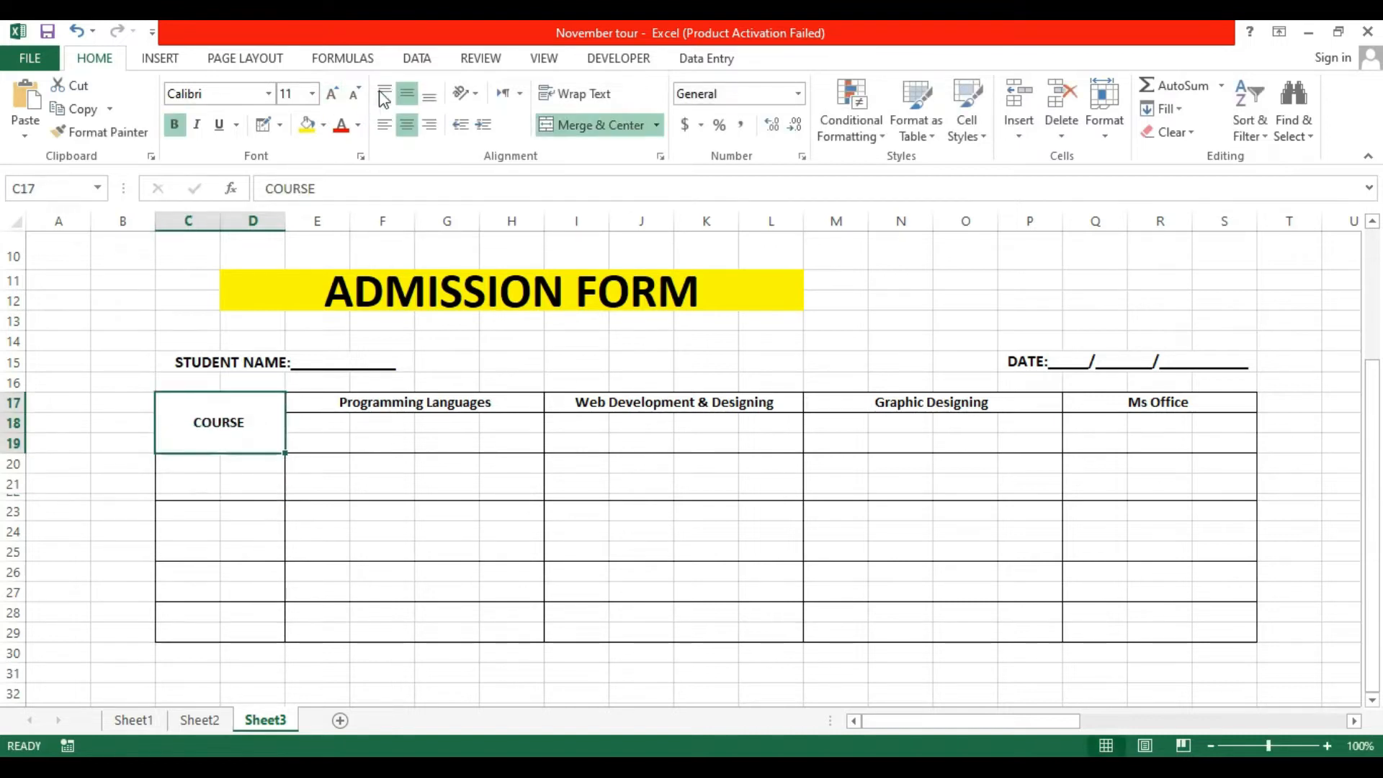
left_click(332, 93)
left_click(333, 94)
left_click(333, 95)
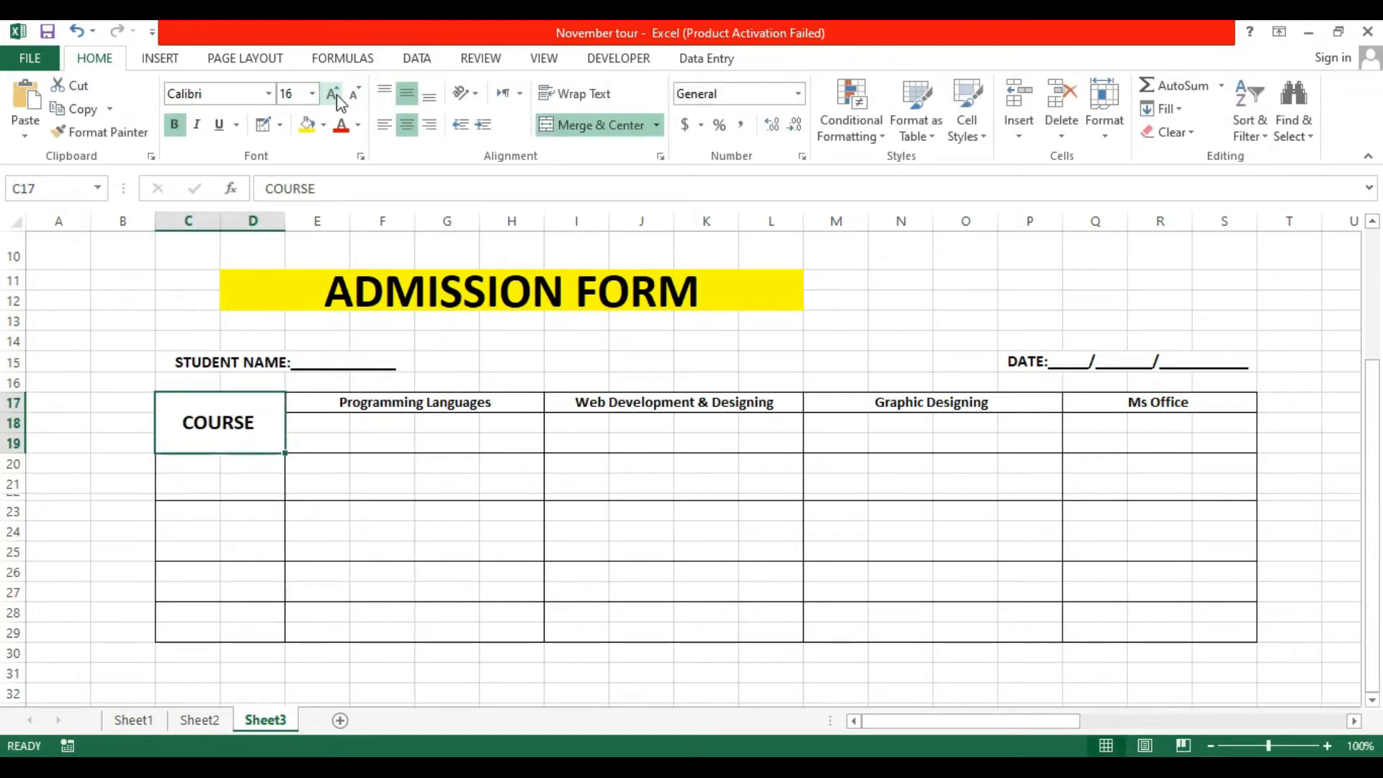
Merge and center C20:D22 below the "COURSE" label, with middle alignment and a larger font size.
left_click(192, 485)
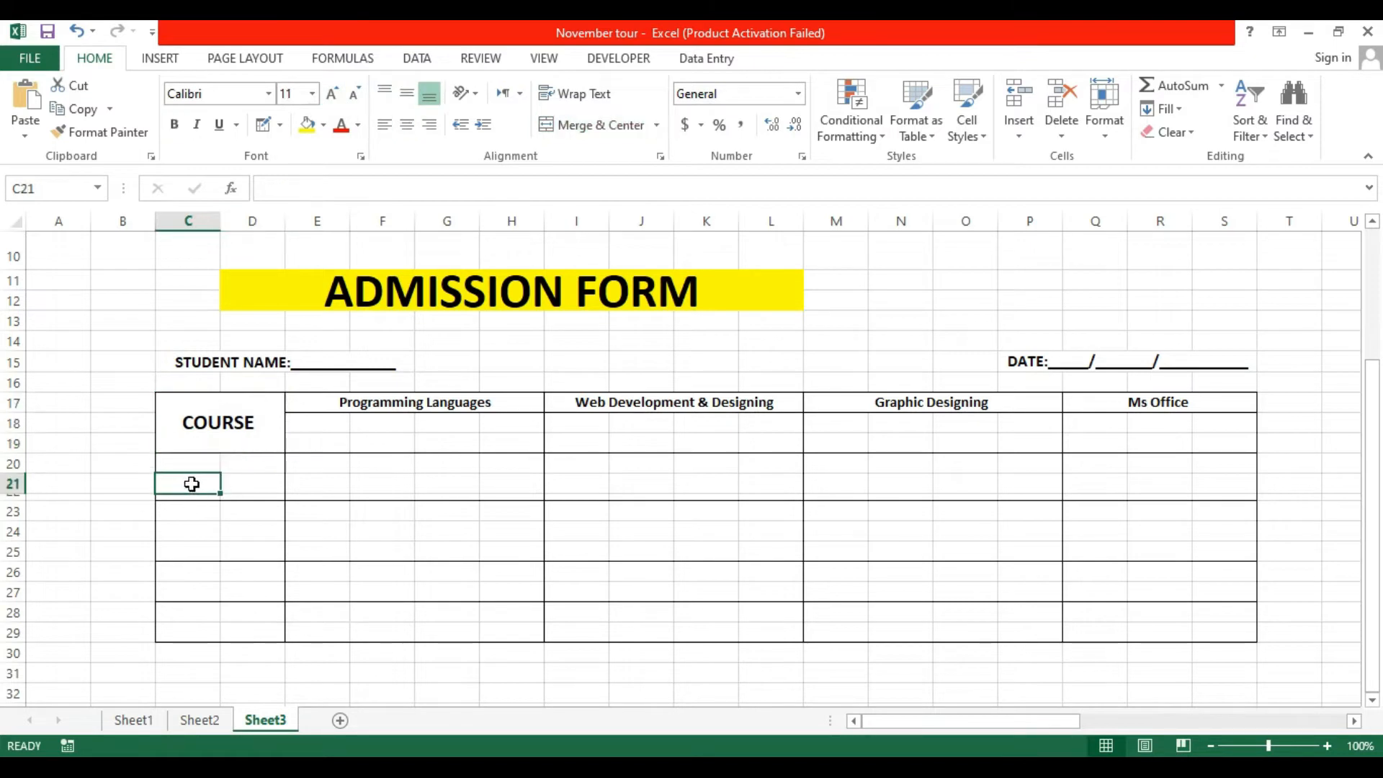
left_click_drag(183, 472, 251, 503)
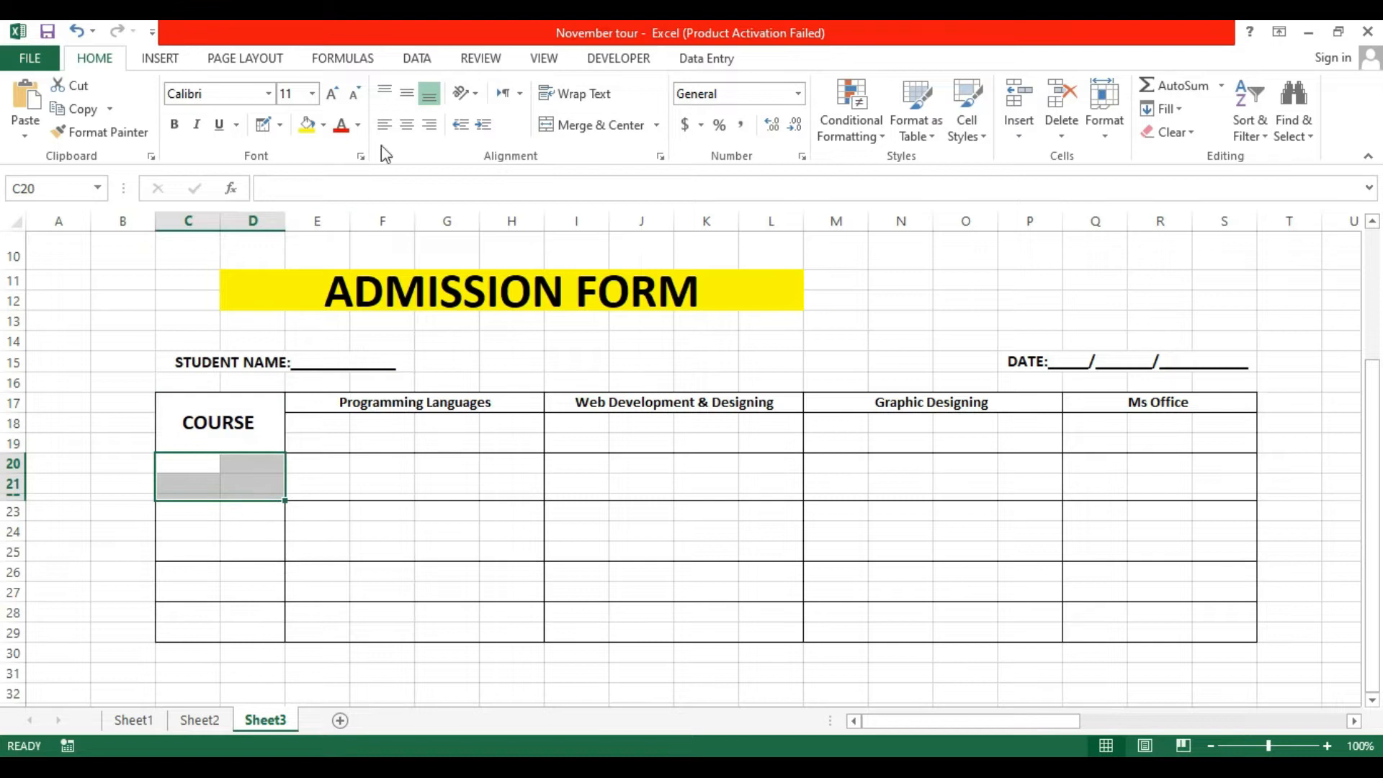
left_click(566, 125)
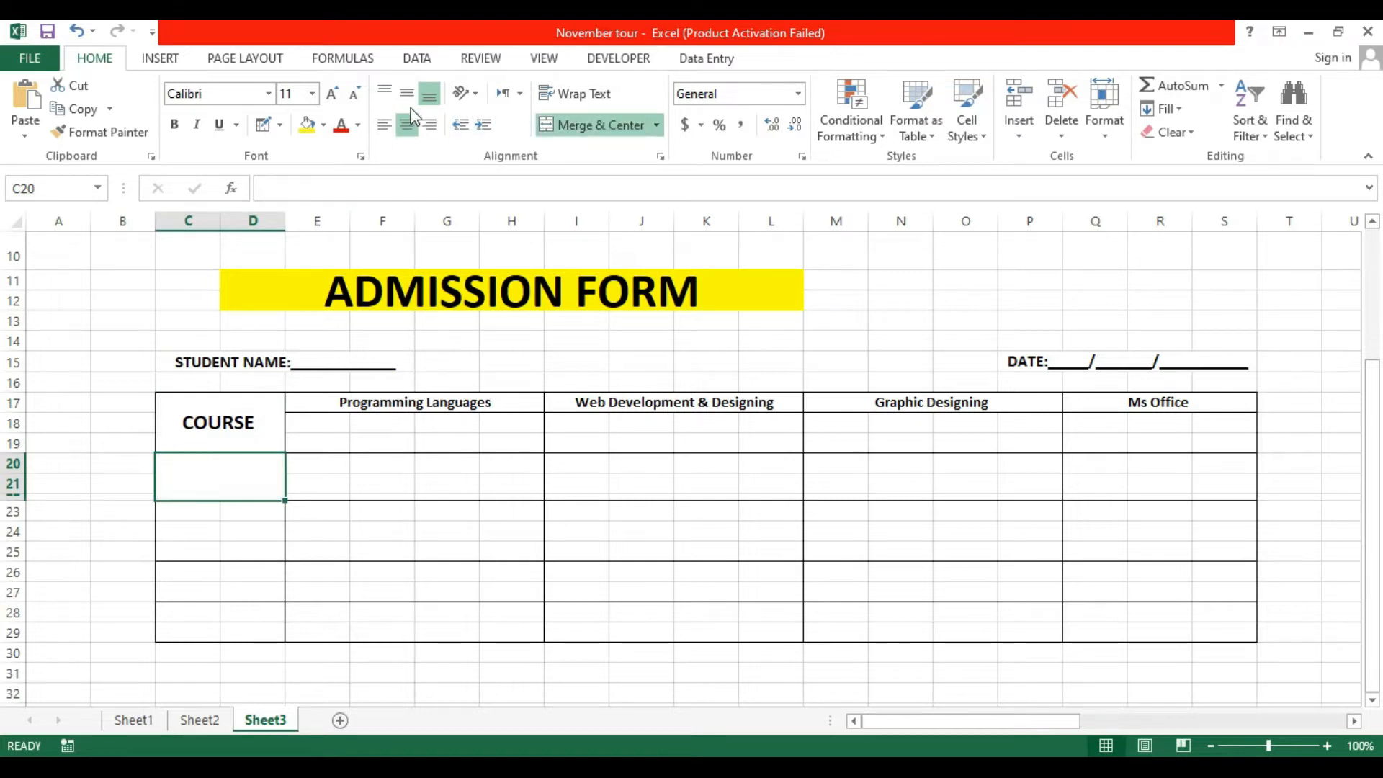
left_click(406, 95)
left_click(333, 93)
left_click(332, 94)
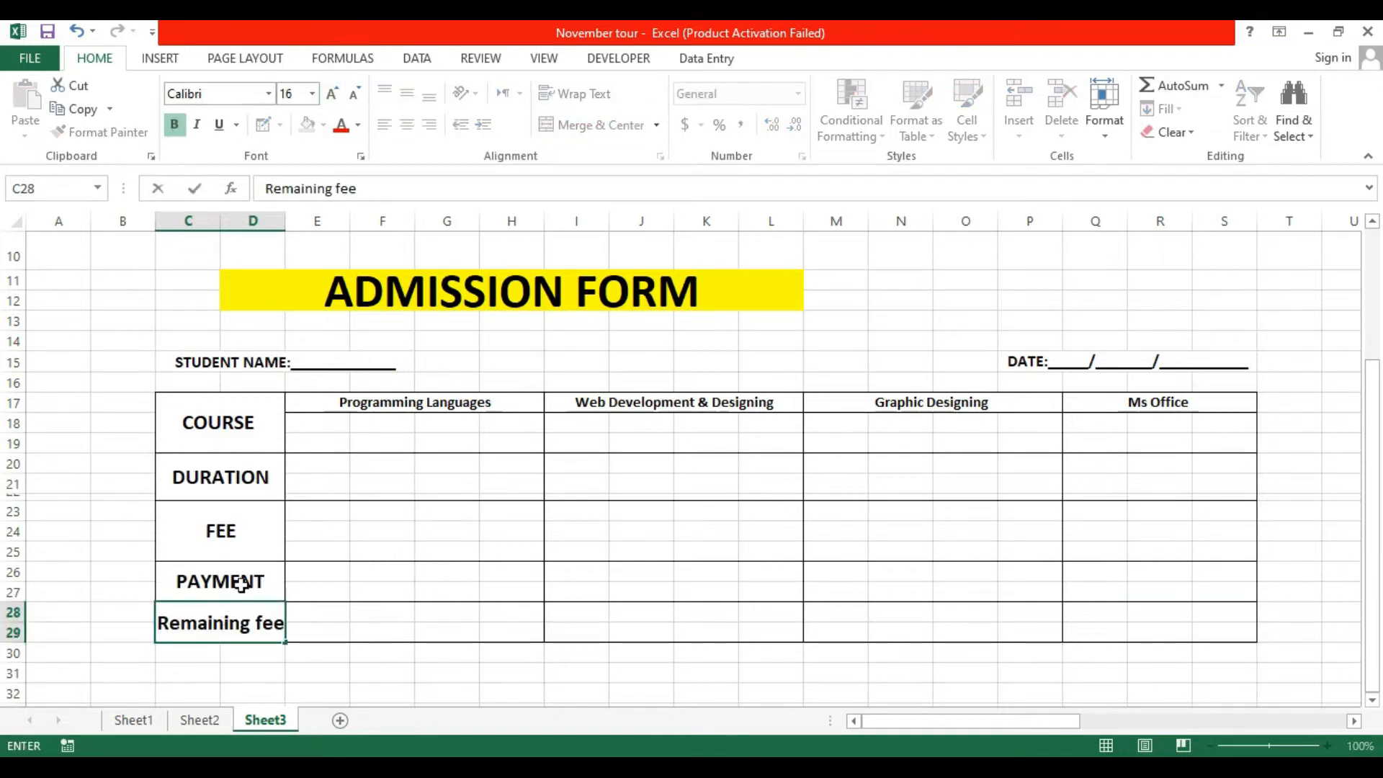
Reduce the font size of all row labels in C17:D29 to 14 points.
left_click(250, 443)
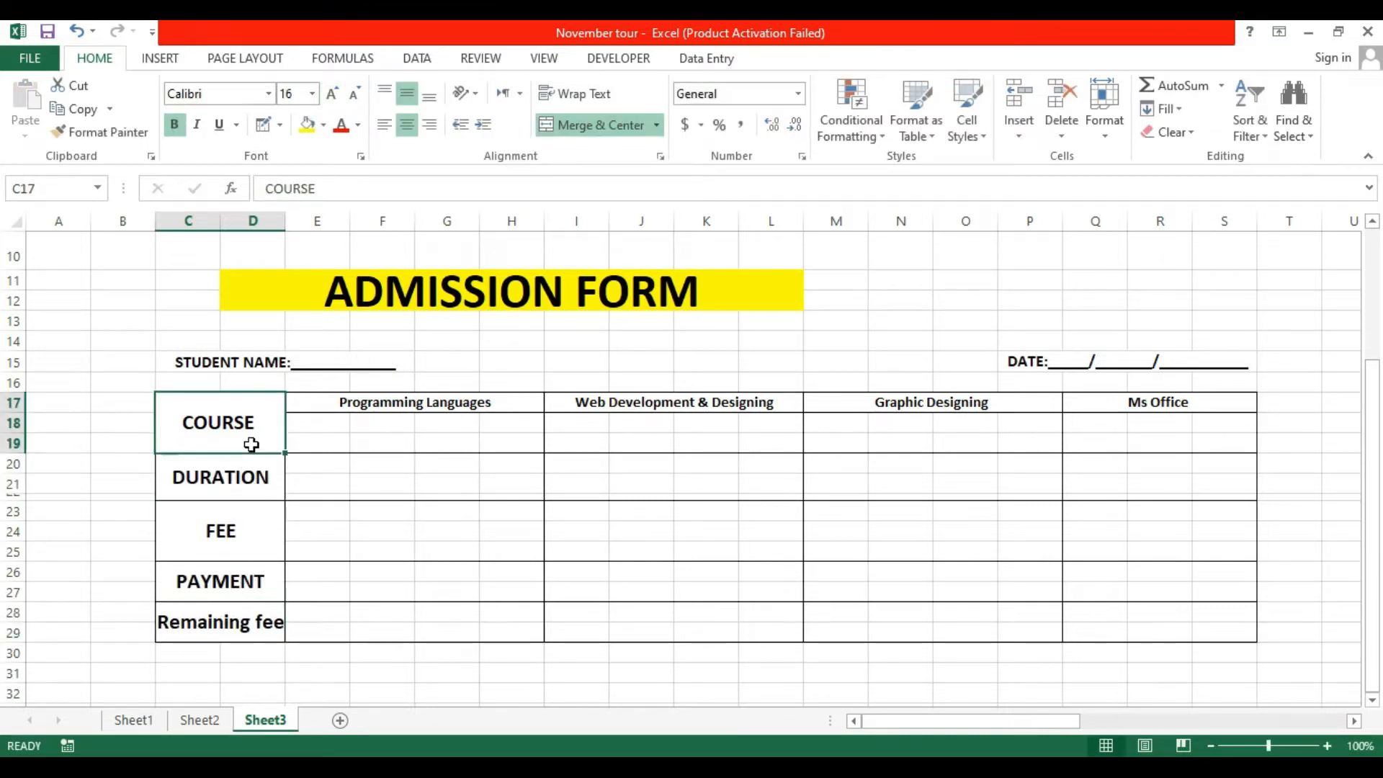
left_click_drag(257, 444, 250, 629)
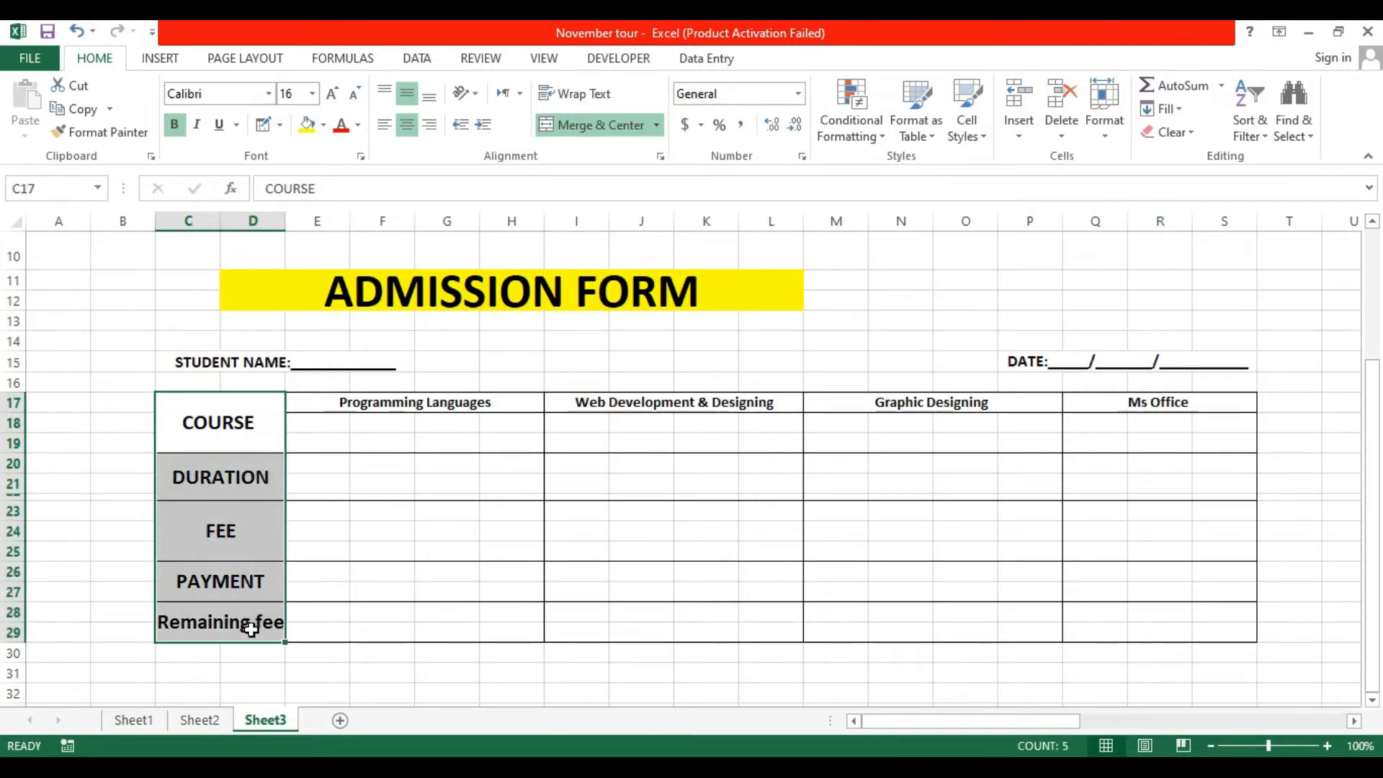
left_click(354, 93)
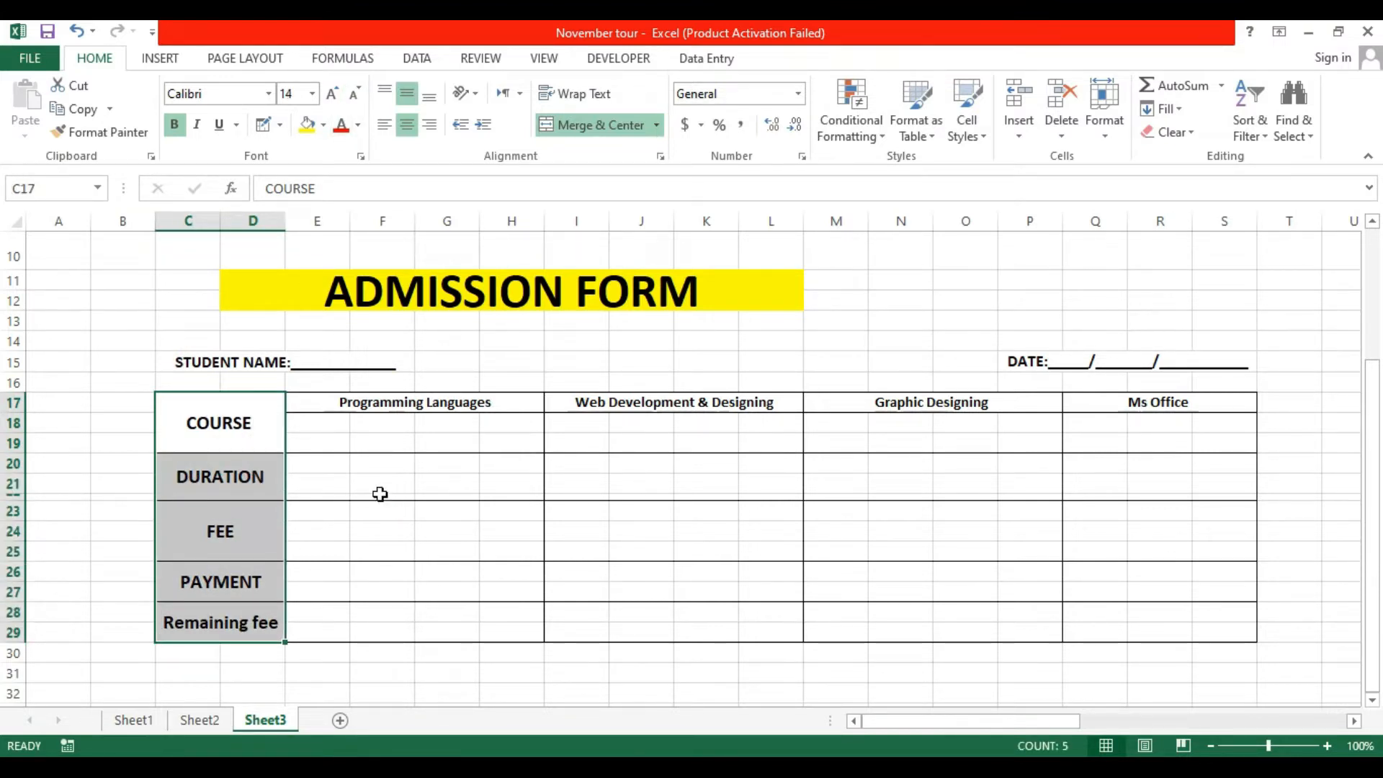
Merge and center E18:H19 under "Programming Languages" with middle alignment and 12-point bold text.
left_click(380, 443)
left_click_drag(339, 438, 504, 442)
left_click(590, 125)
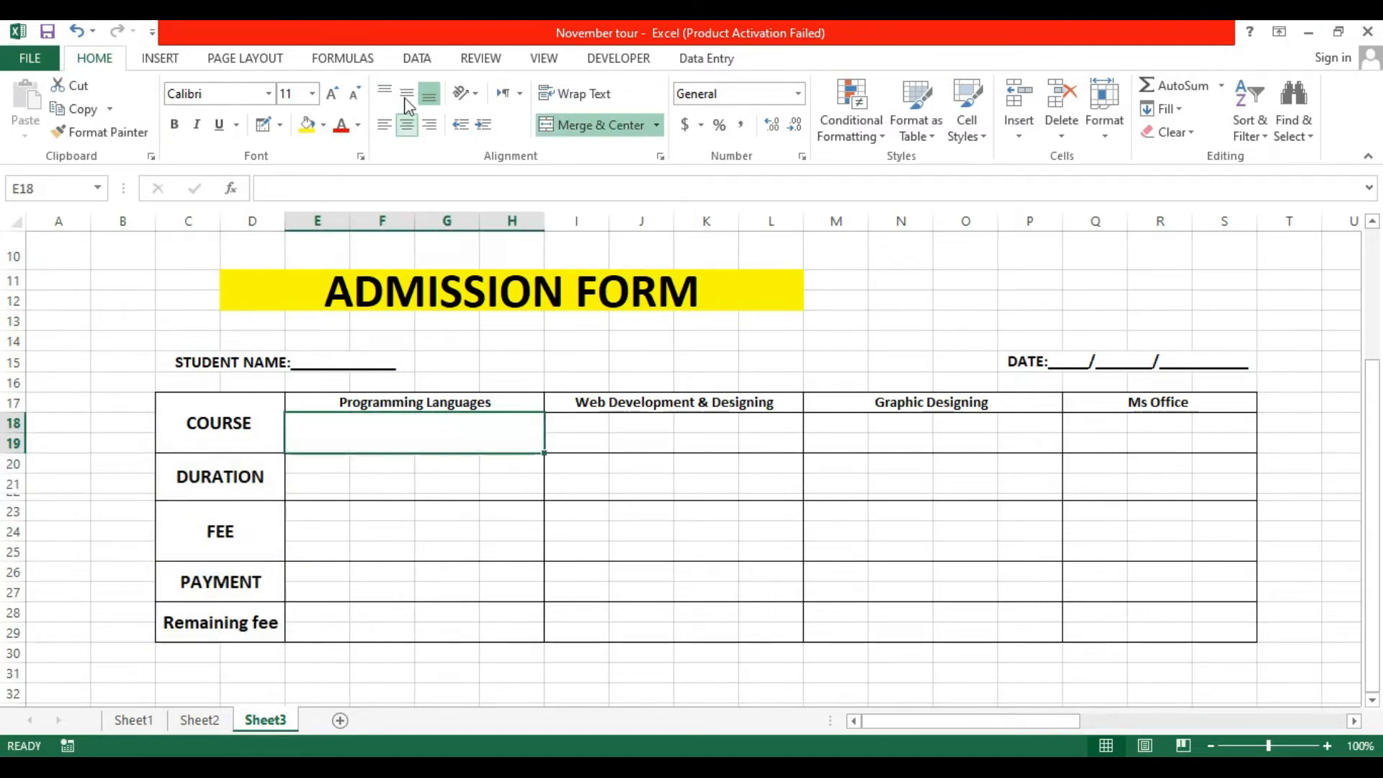
left_click(407, 93)
left_click(332, 94)
left_click(174, 125)
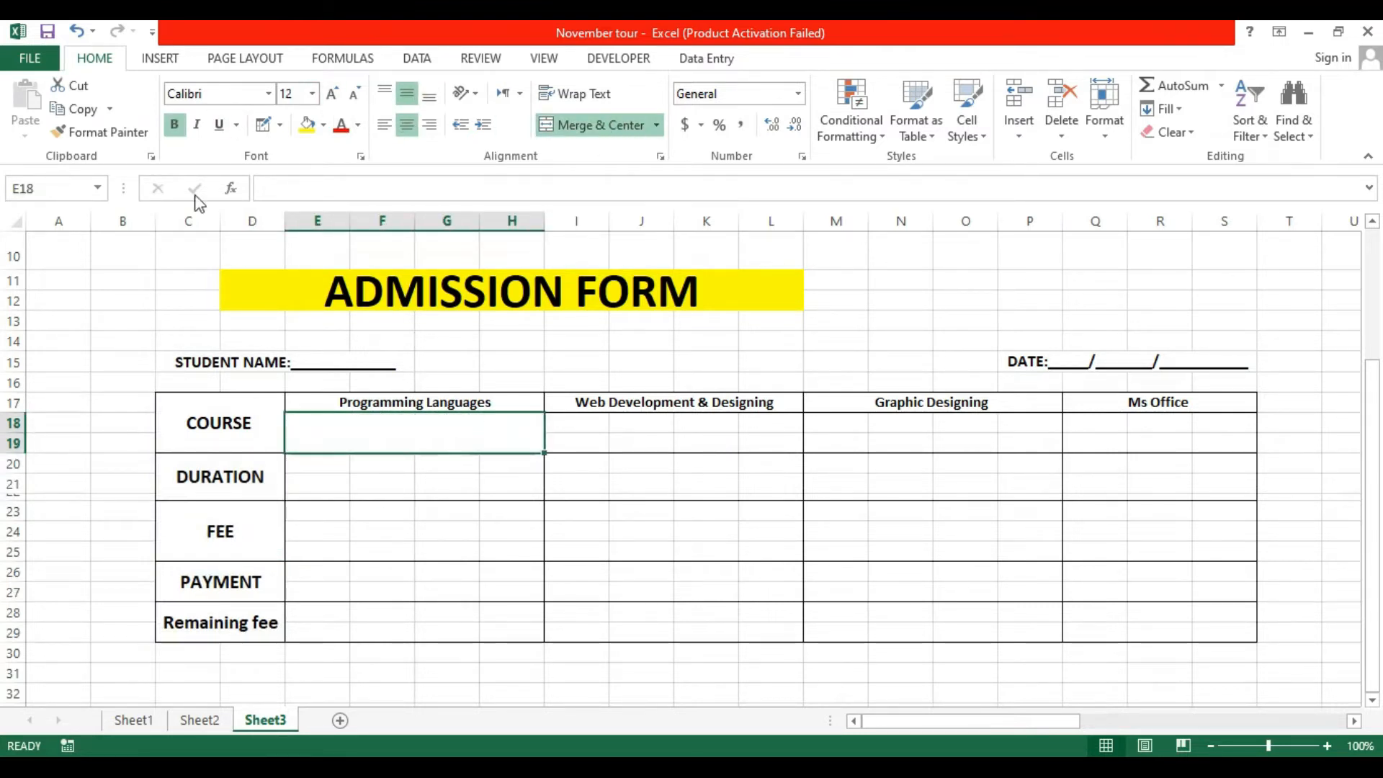
Copy the merged E18:H19 cell's format to the other course cells, I18:L19, M18:P19 and Q18:S19, with Format Painter.
left_click(144, 133)
left_click_drag(576, 433, 747, 445)
left_click_drag(840, 427, 987, 445)
left_click_drag(1095, 425, 1185, 440)
key("Escape")
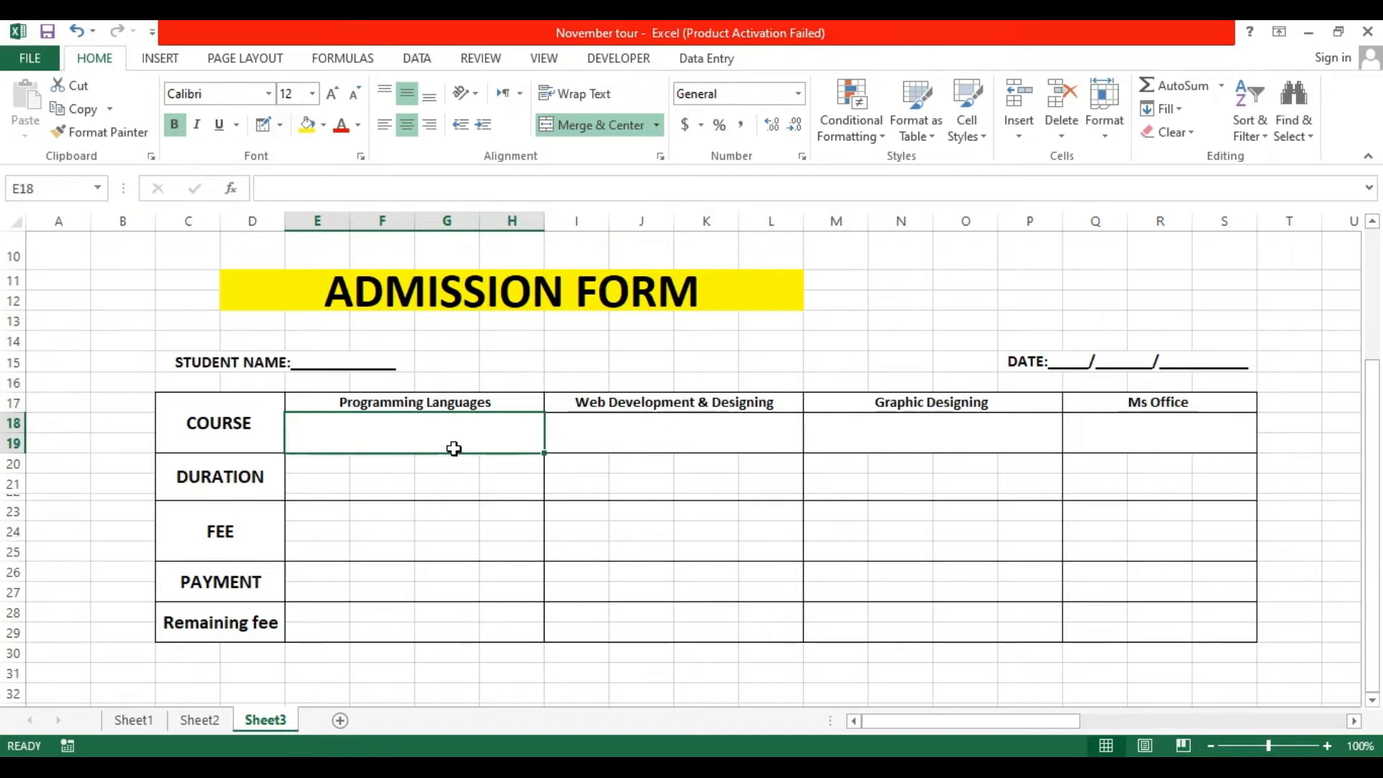
Copy the merged E18:H19 cell's format to the "DURATION" row cells from E20 to S22 with Format Painter.
left_click(101, 132)
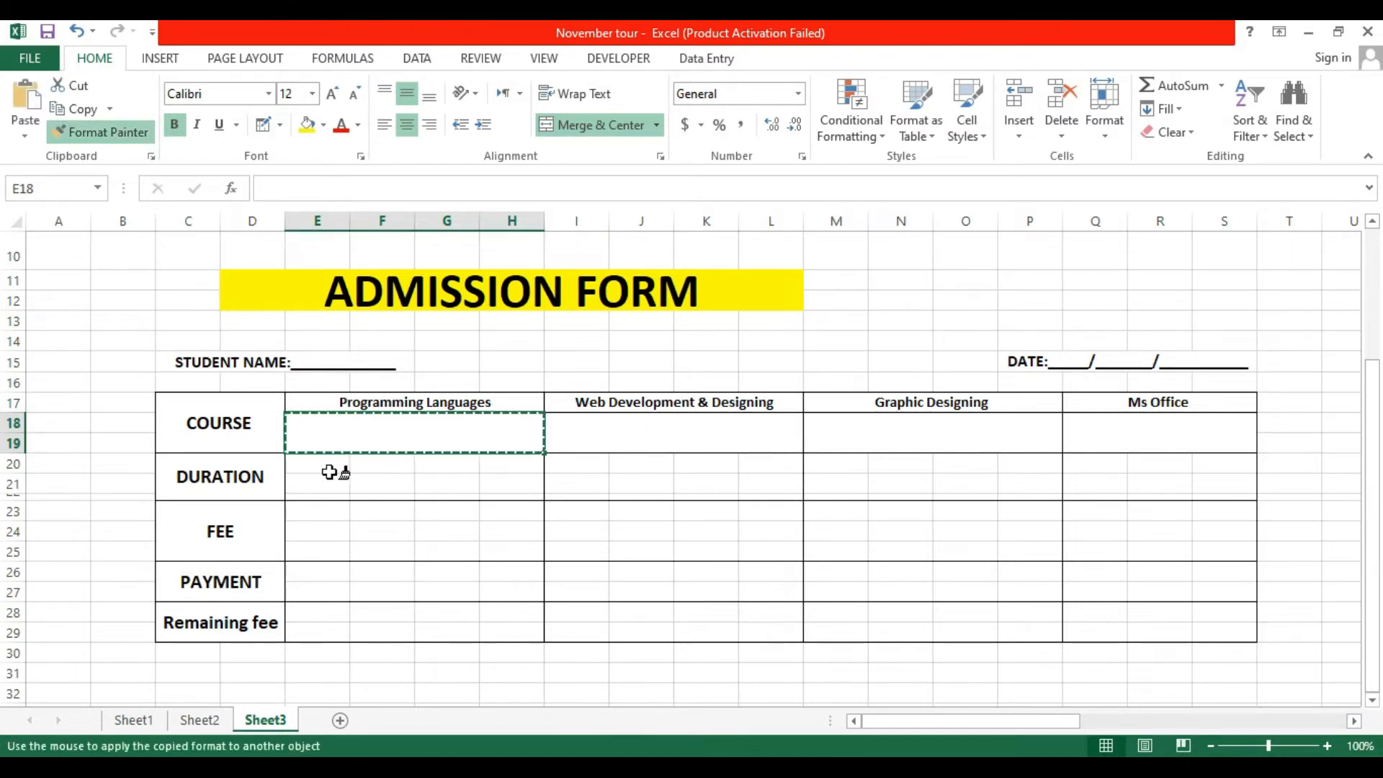
mouse_move(320, 469)
left_mouse_down()
mouse_move(473, 491)
mouse_move(773, 494)
mouse_move(827, 466)
mouse_move(1224, 488)
left_mouse_up()
left_click(443, 430)
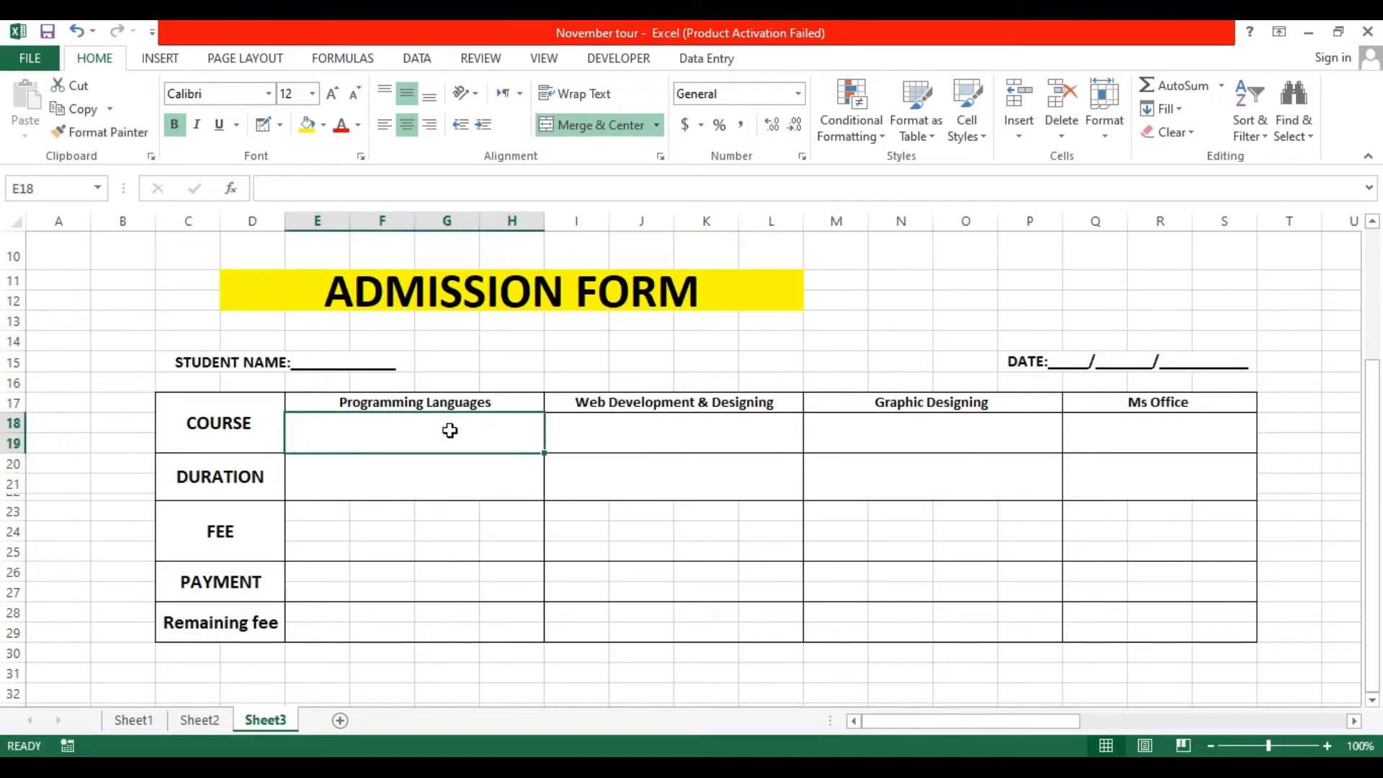
Format the E17:S17 headings with 14-point text and yellow fill, and slightly widen column L.
left_click_drag(313, 403, 1121, 405)
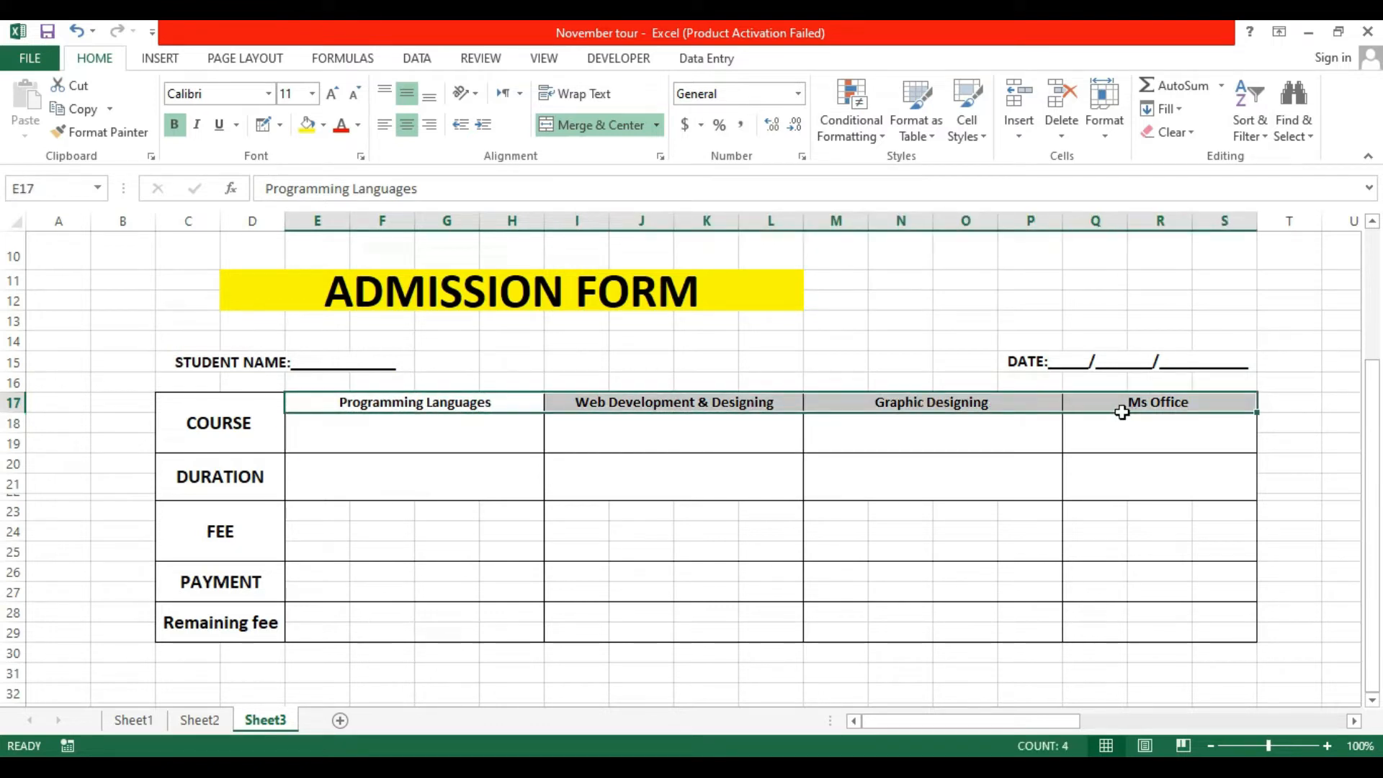
left_click(333, 96)
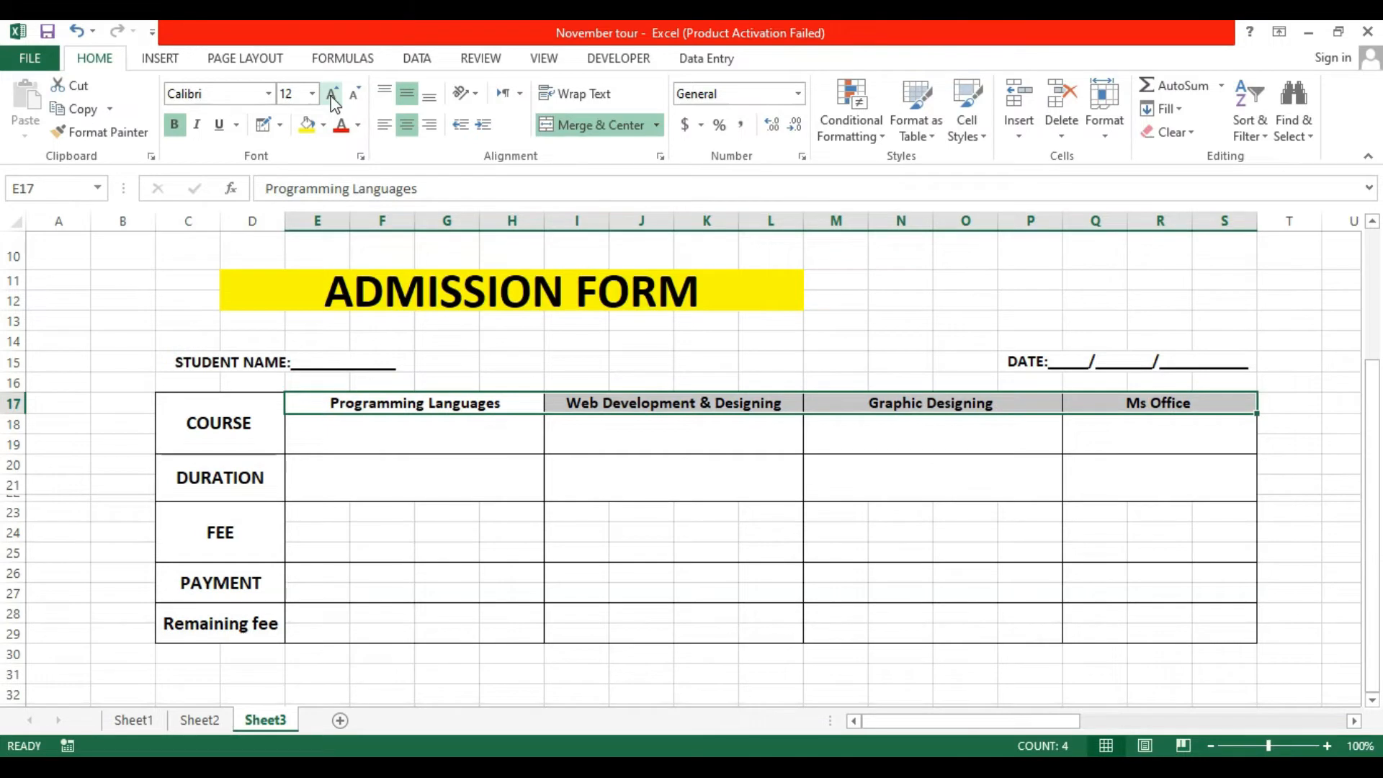
left_click(333, 95)
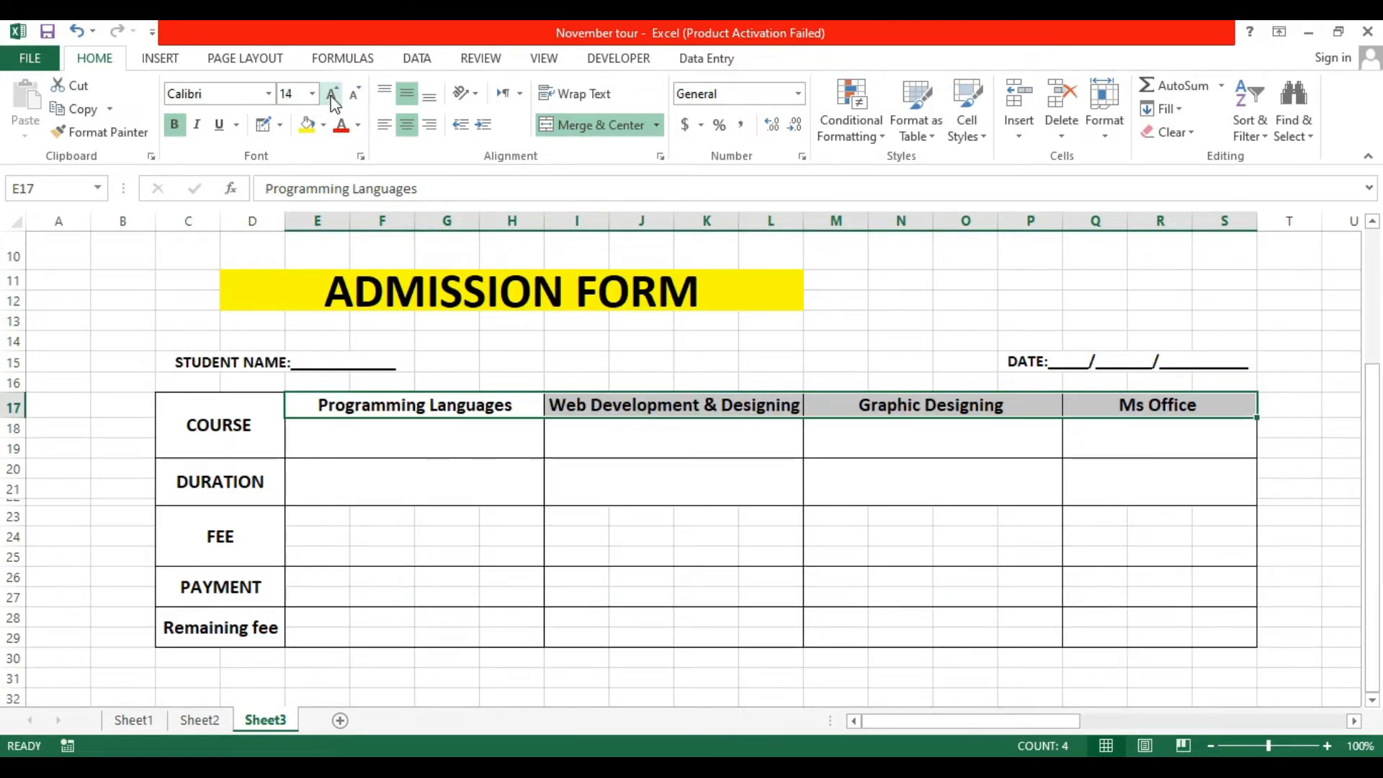
left_click(302, 127)
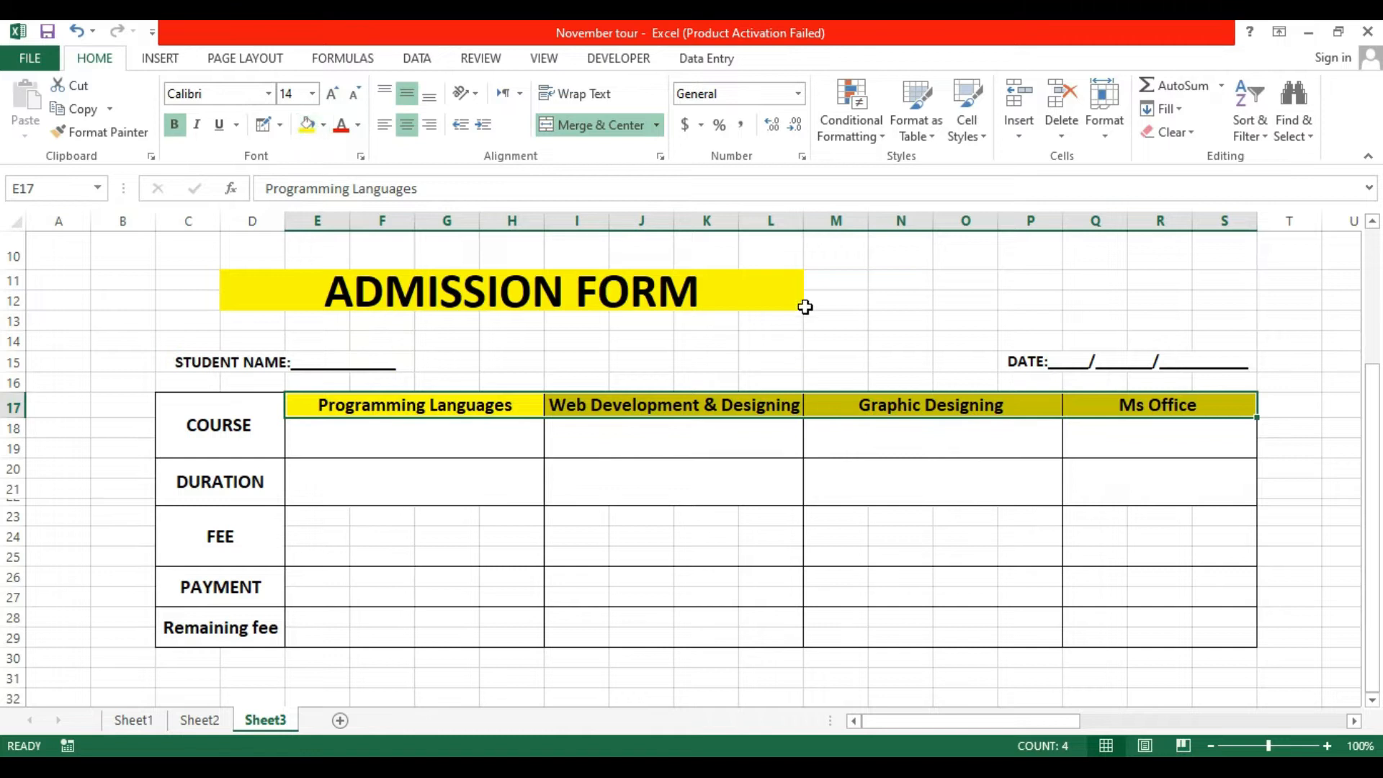
left_click_drag(809, 219, 815, 221)
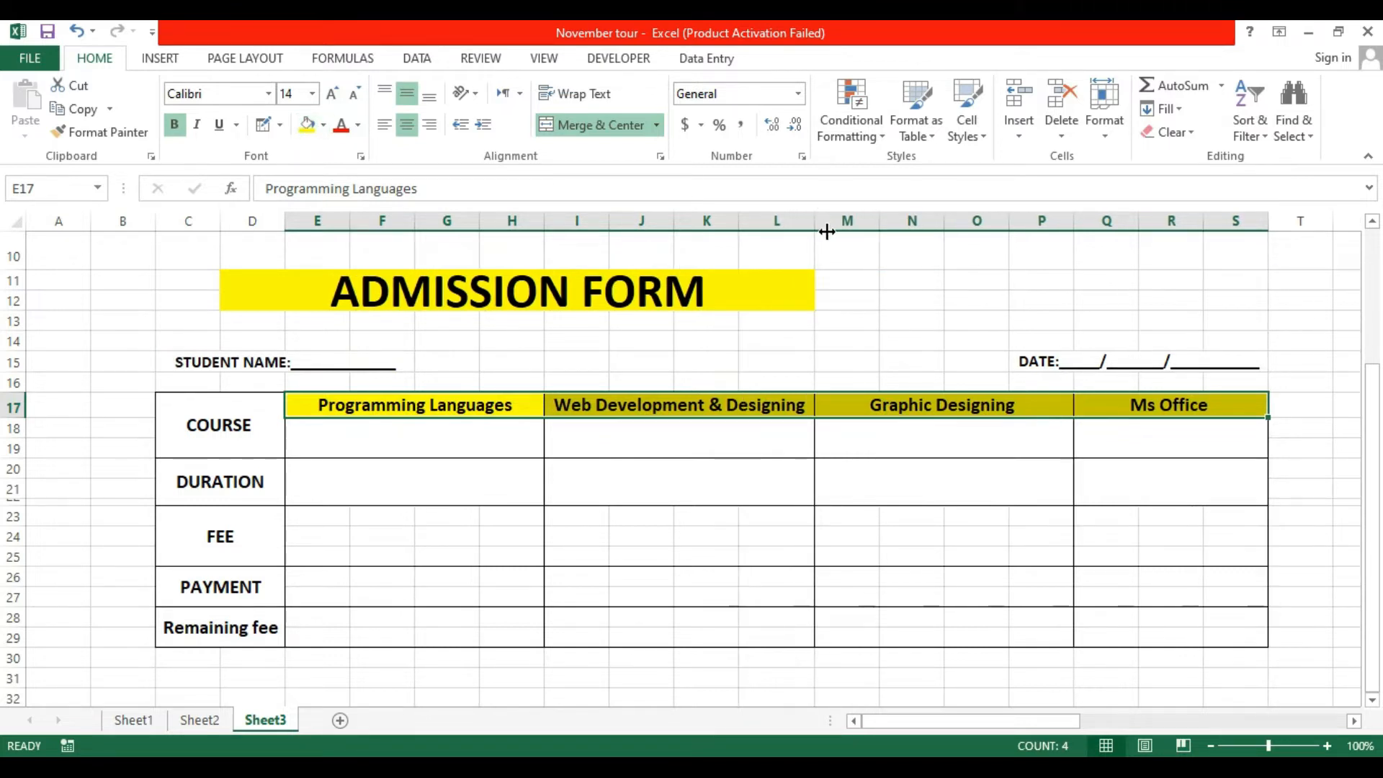
Fill the row labels in C17:D29, from "COURSE" to "Remaining fee", with yellow.
left_click_drag(257, 426, 236, 628)
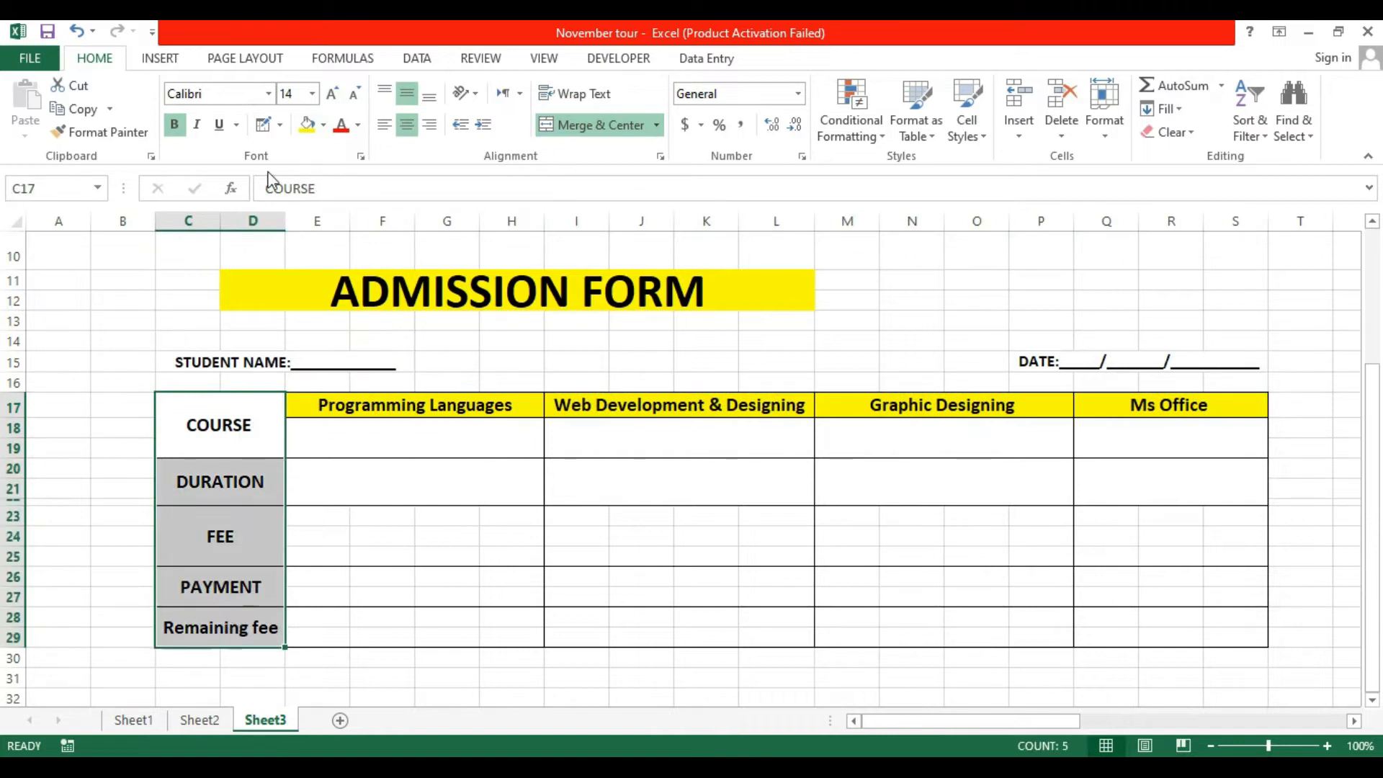
left_click(307, 125)
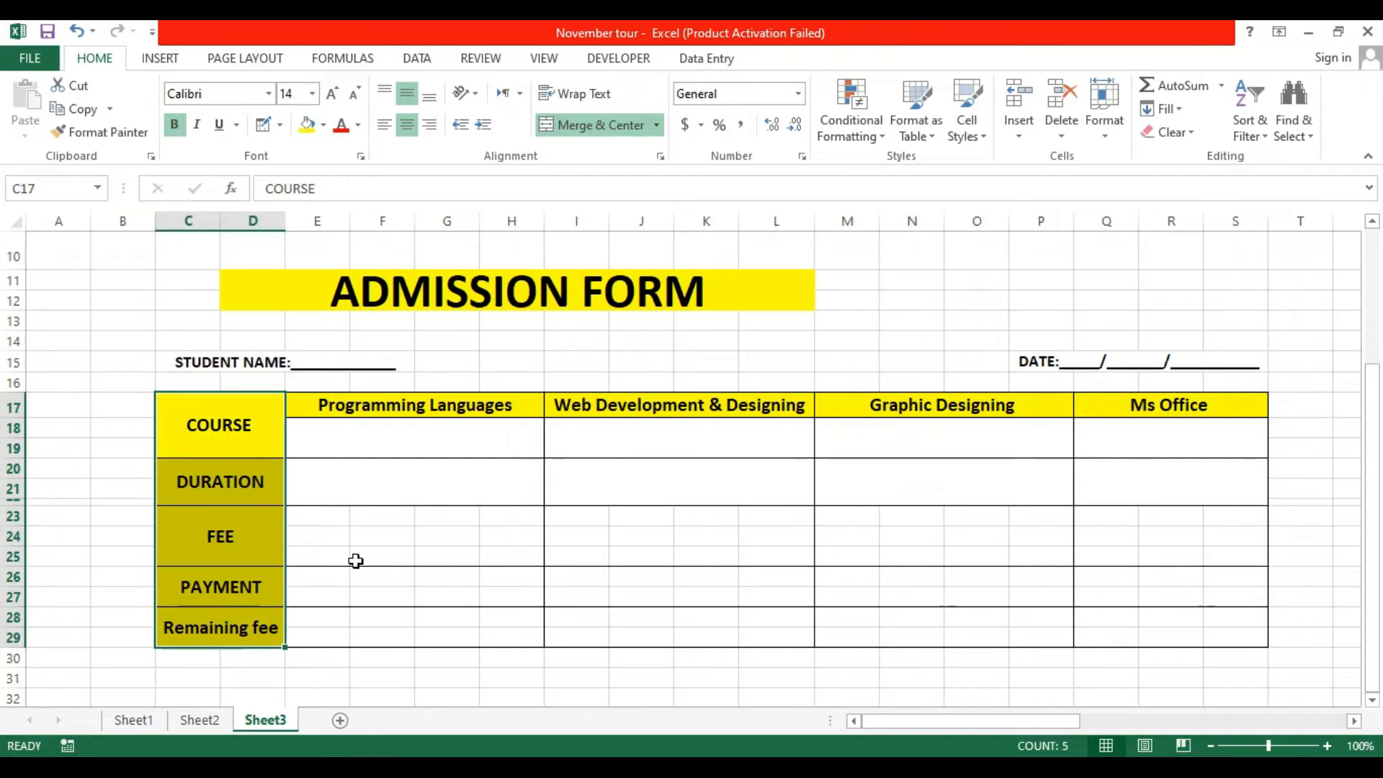
left_click(416, 438)
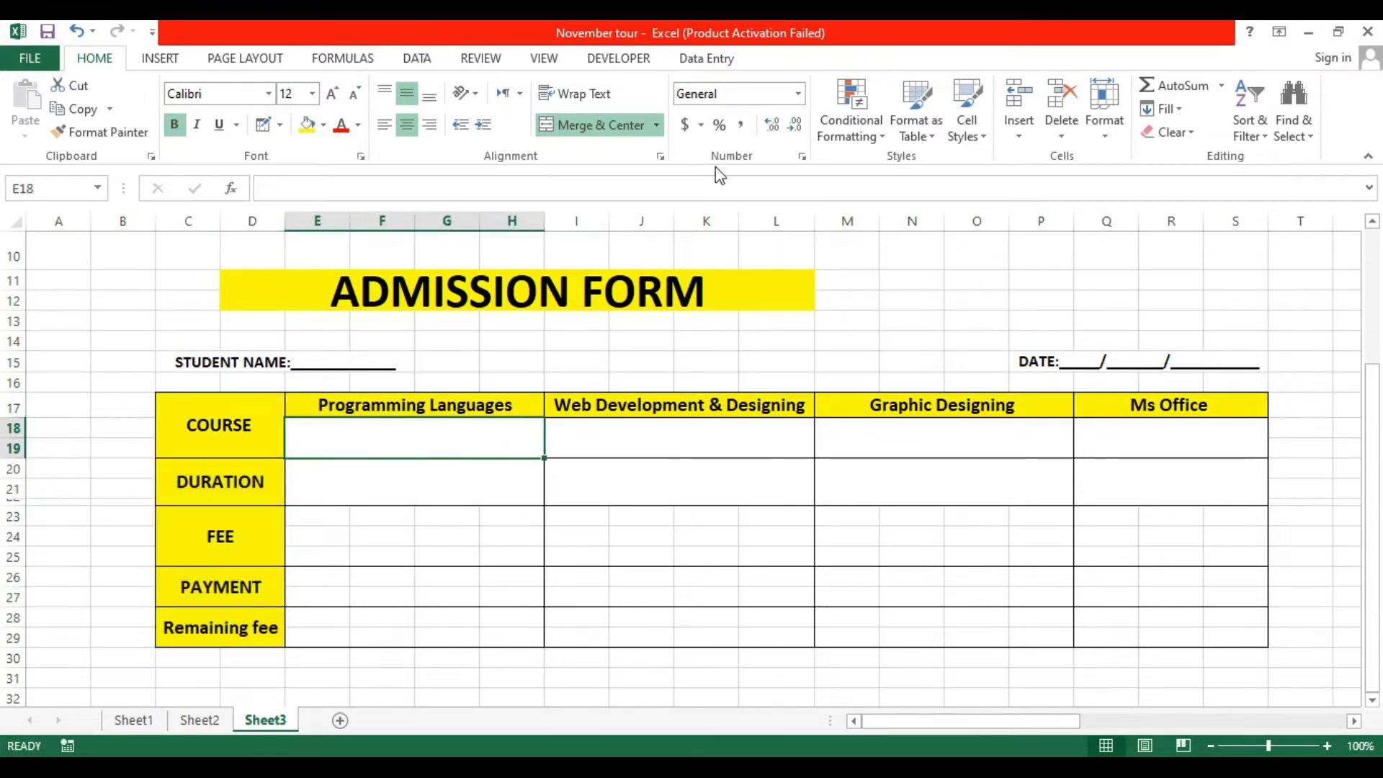
Add list data validation to the Programming Languages course cell E18 with the source "C / C++, OOP, JAVA, PYTHON".
left_click(418, 61)
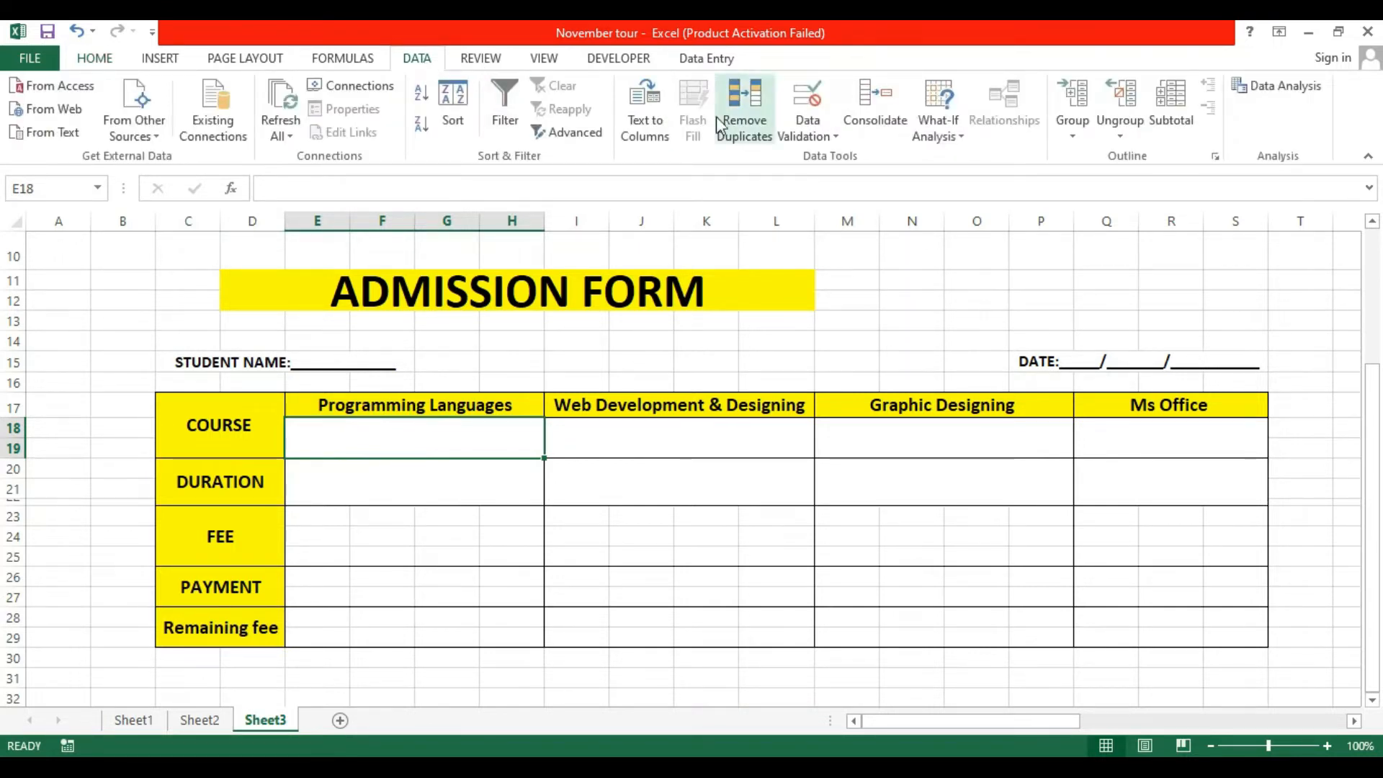
left_click(831, 137)
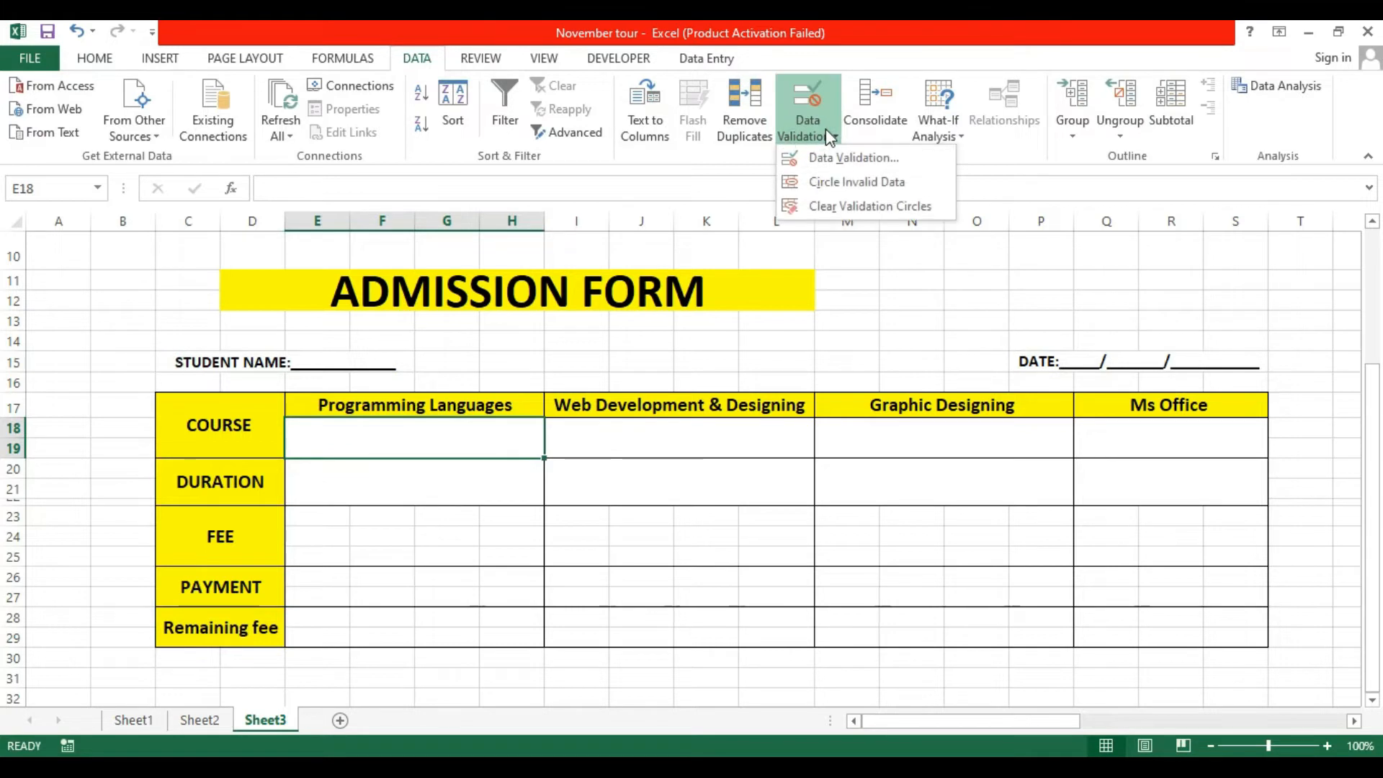
left_click(855, 159)
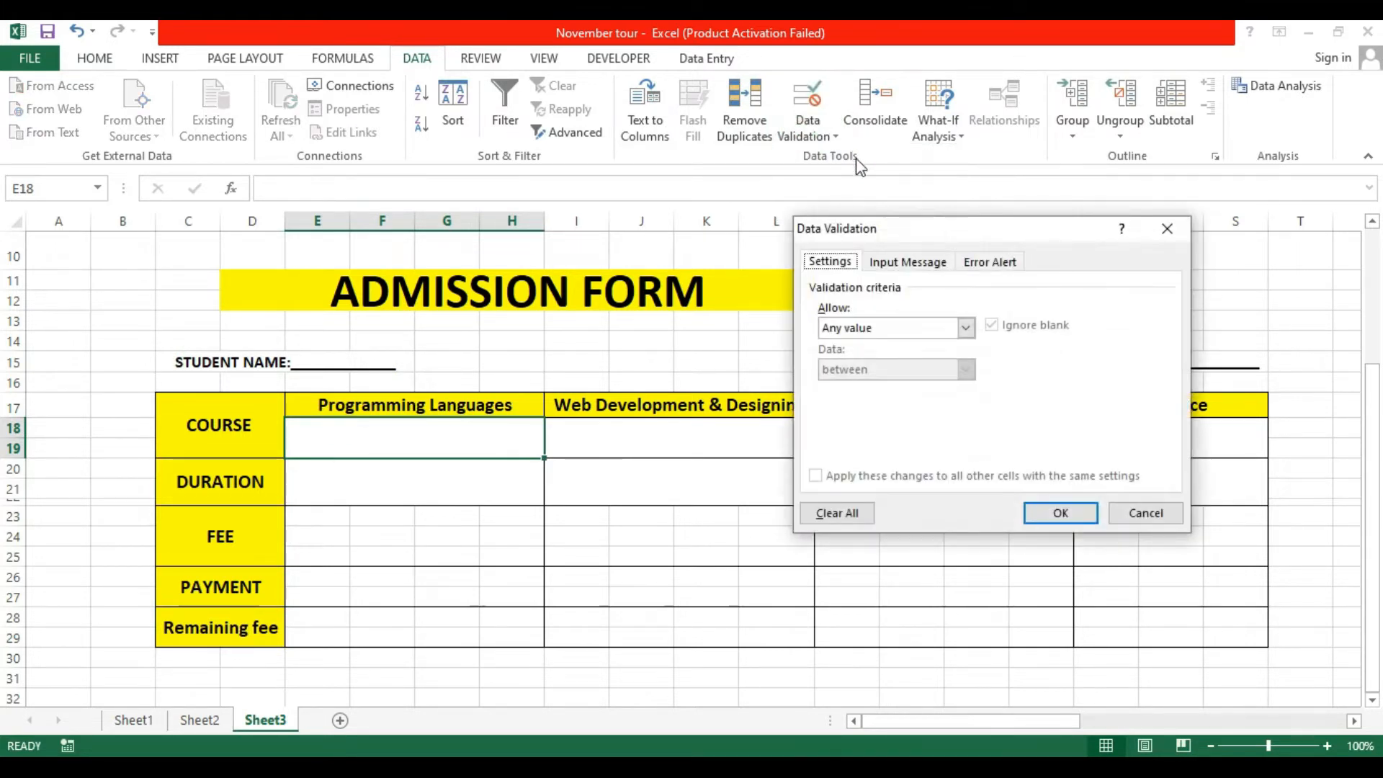
left_click(965, 328)
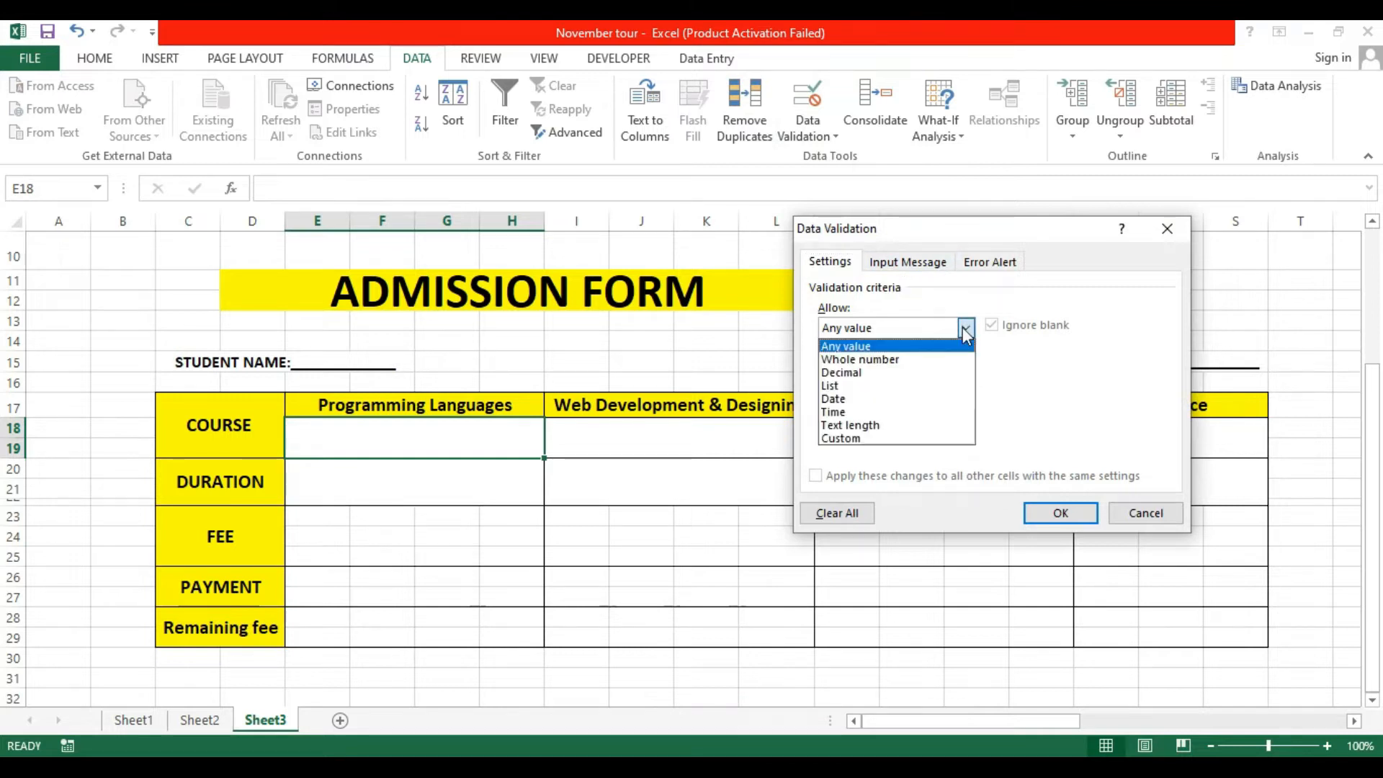
left_click(901, 385)
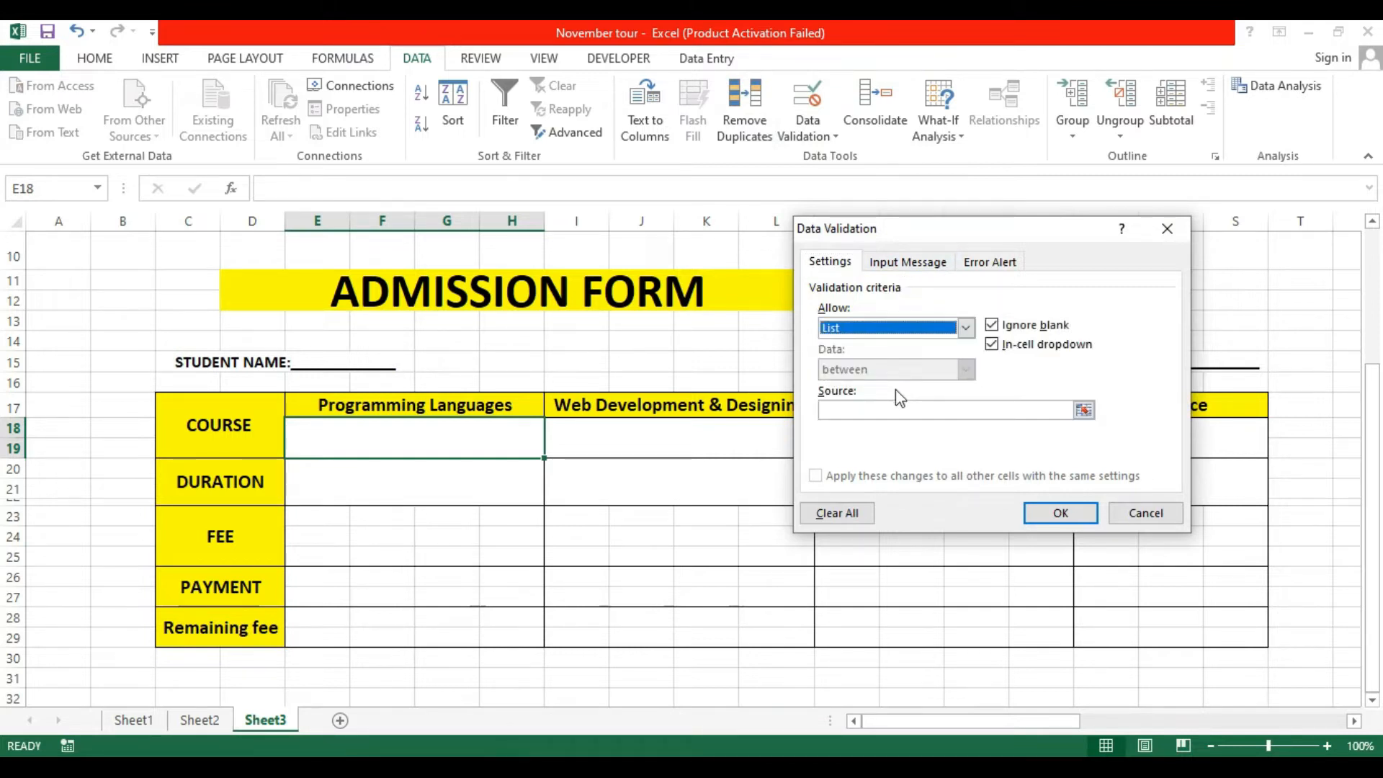
left_click(865, 425)
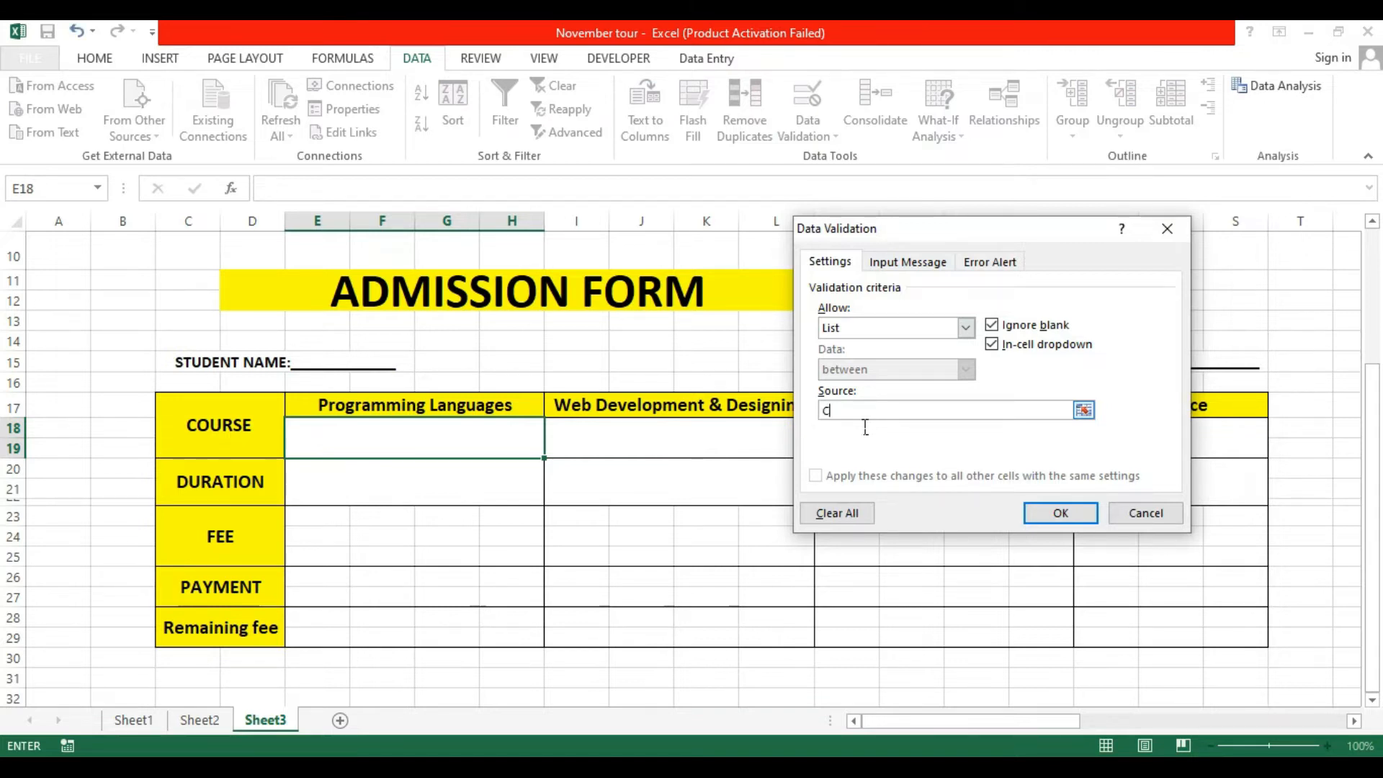
type("C / C++, OOP, JA")
type("VA, PYTHON")
left_click(1060, 515)
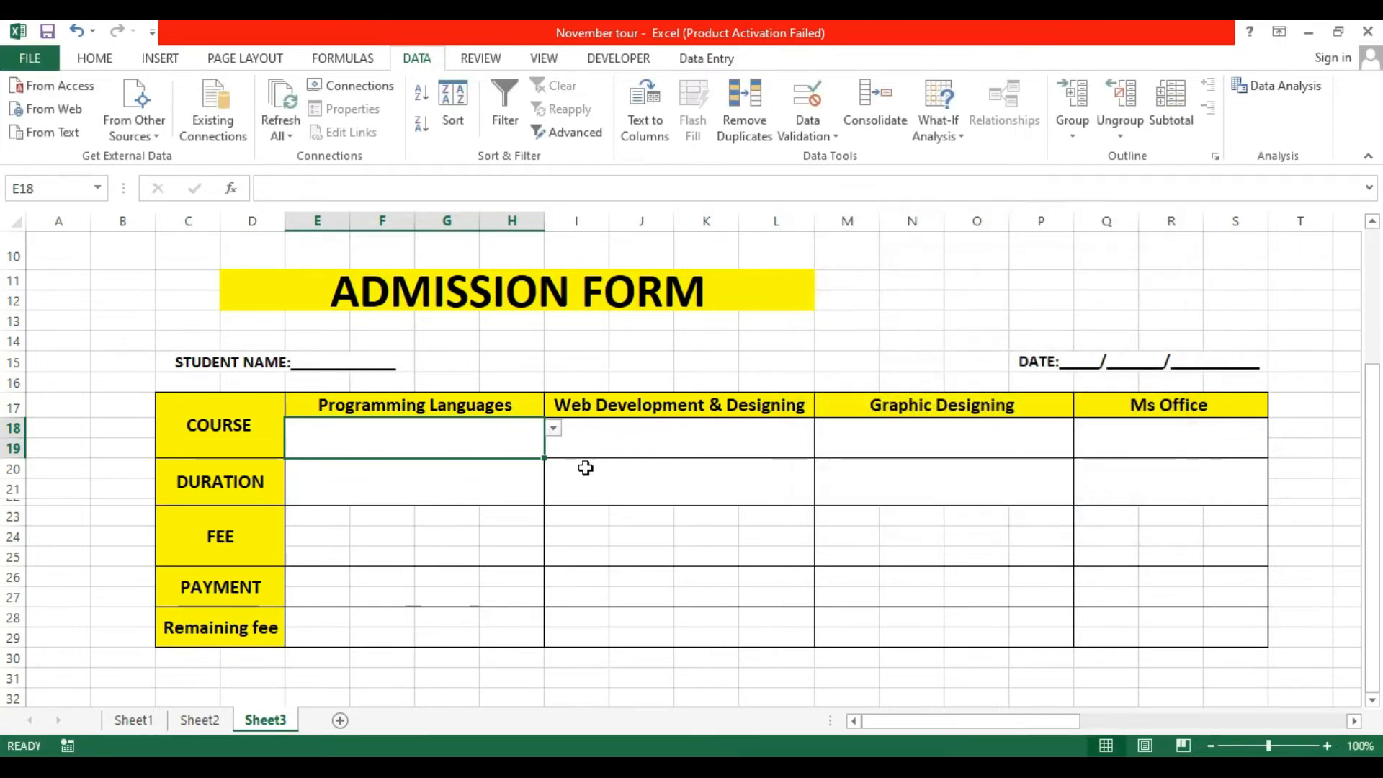
Test the course dropdown in E18 by choosing JAVA, OOP and PYTHON in turn.
left_click(103, 61)
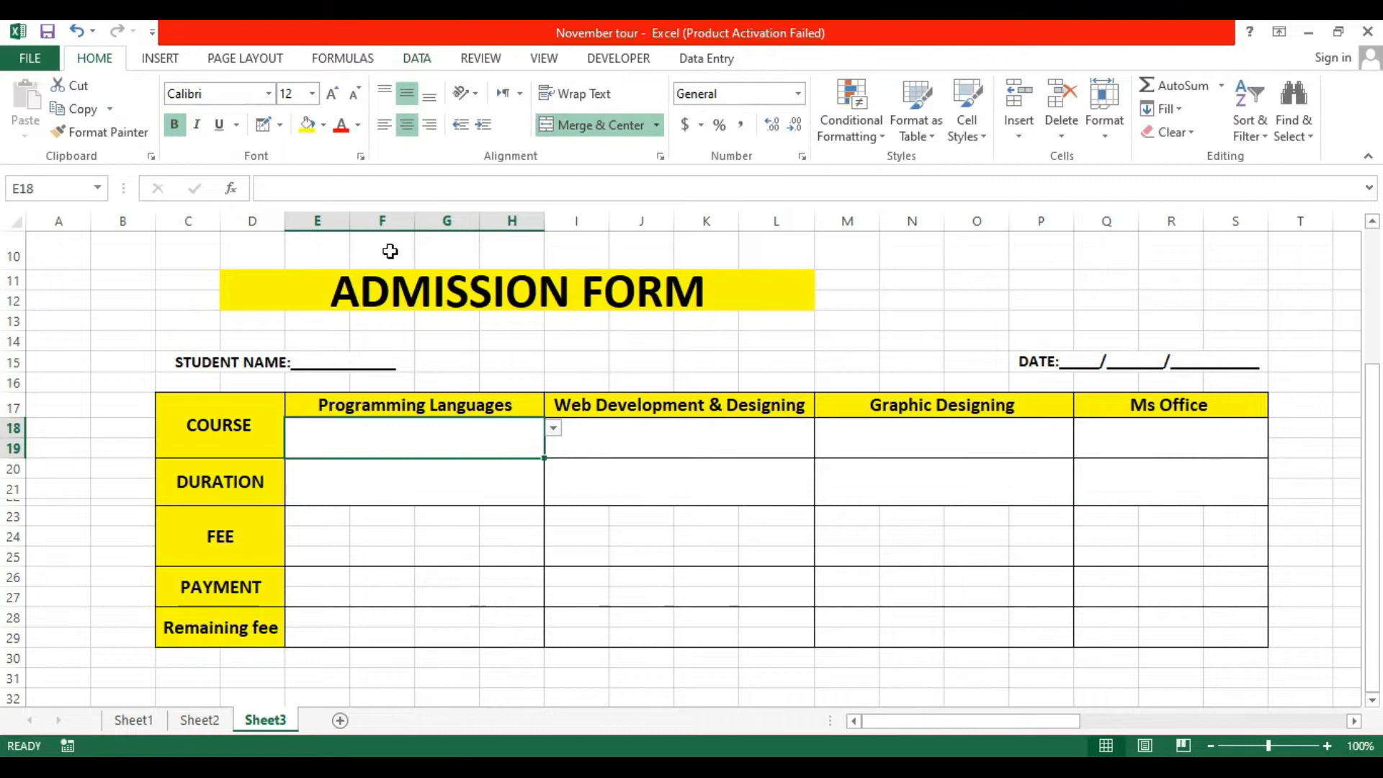
left_click(553, 431)
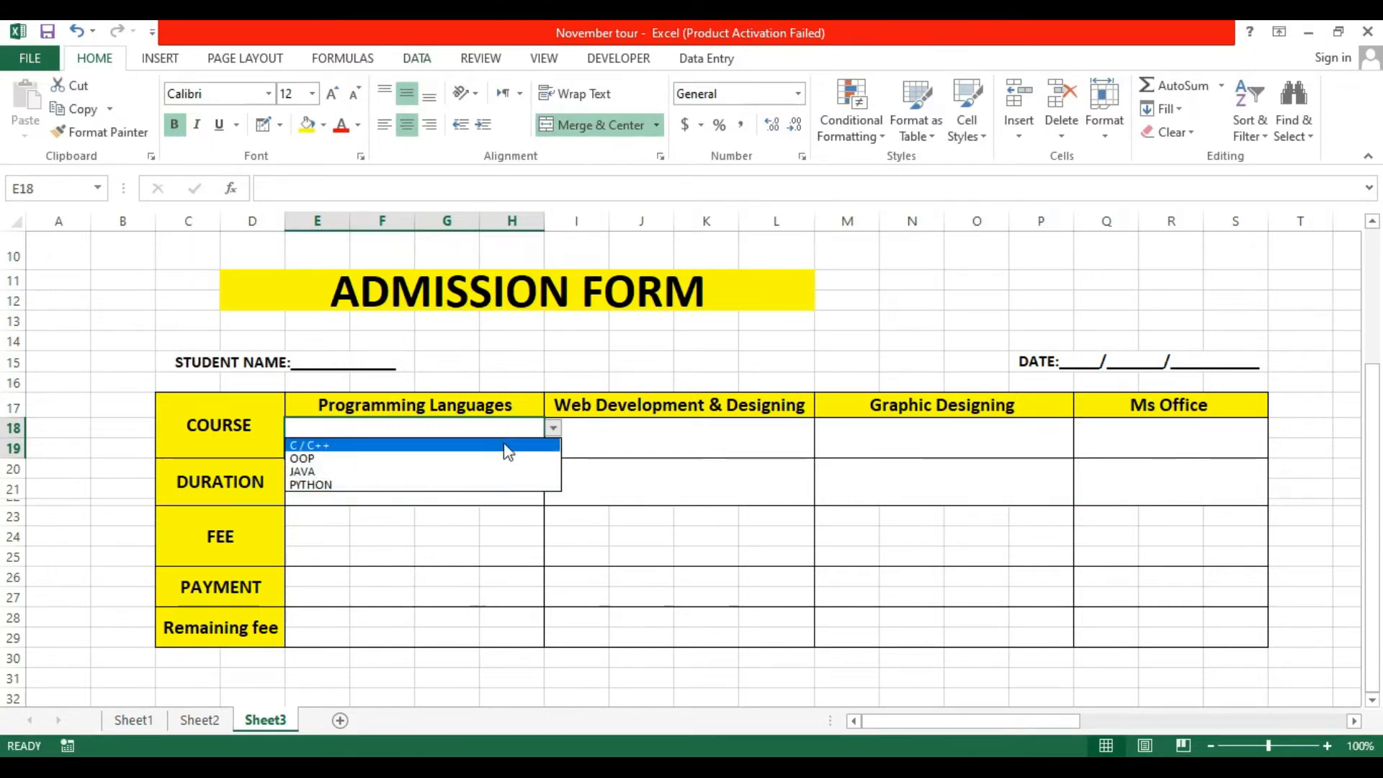
left_click(506, 471)
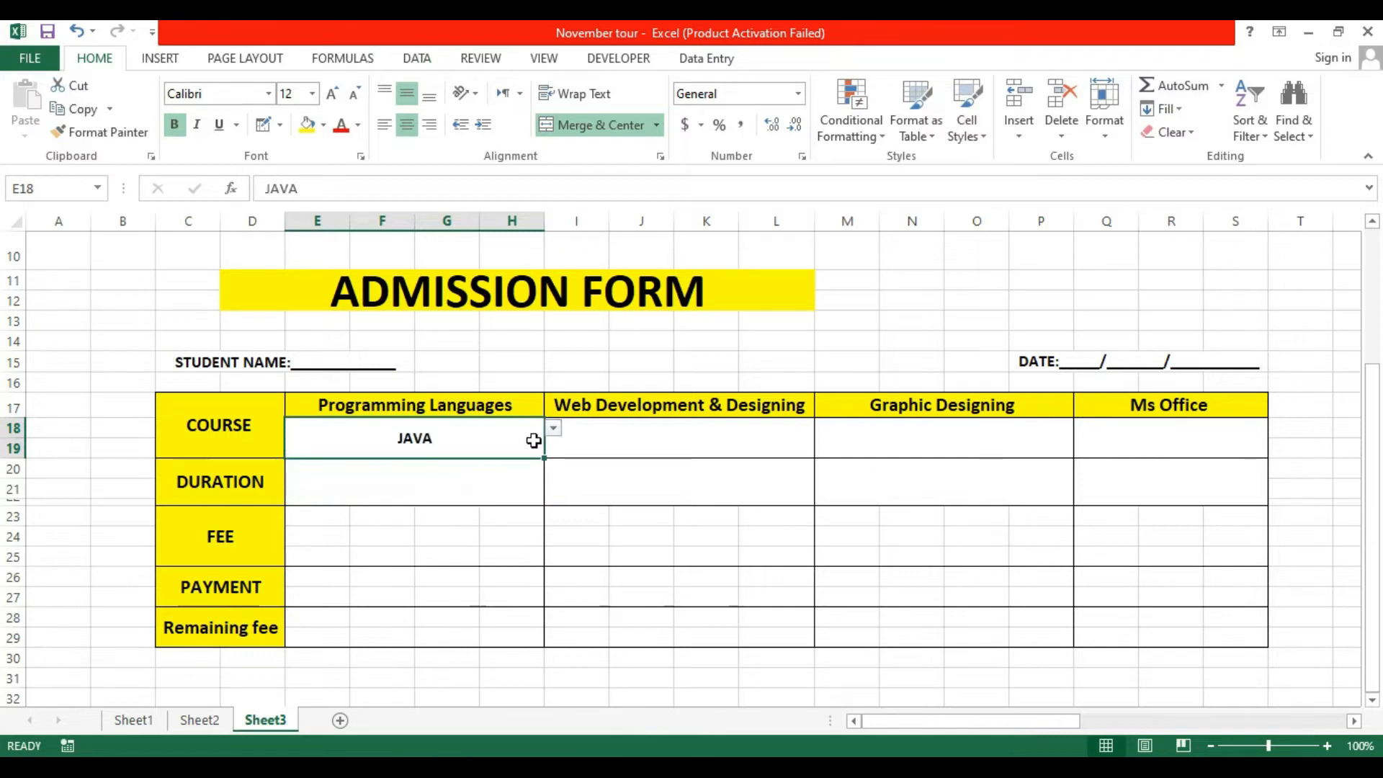
left_click(553, 430)
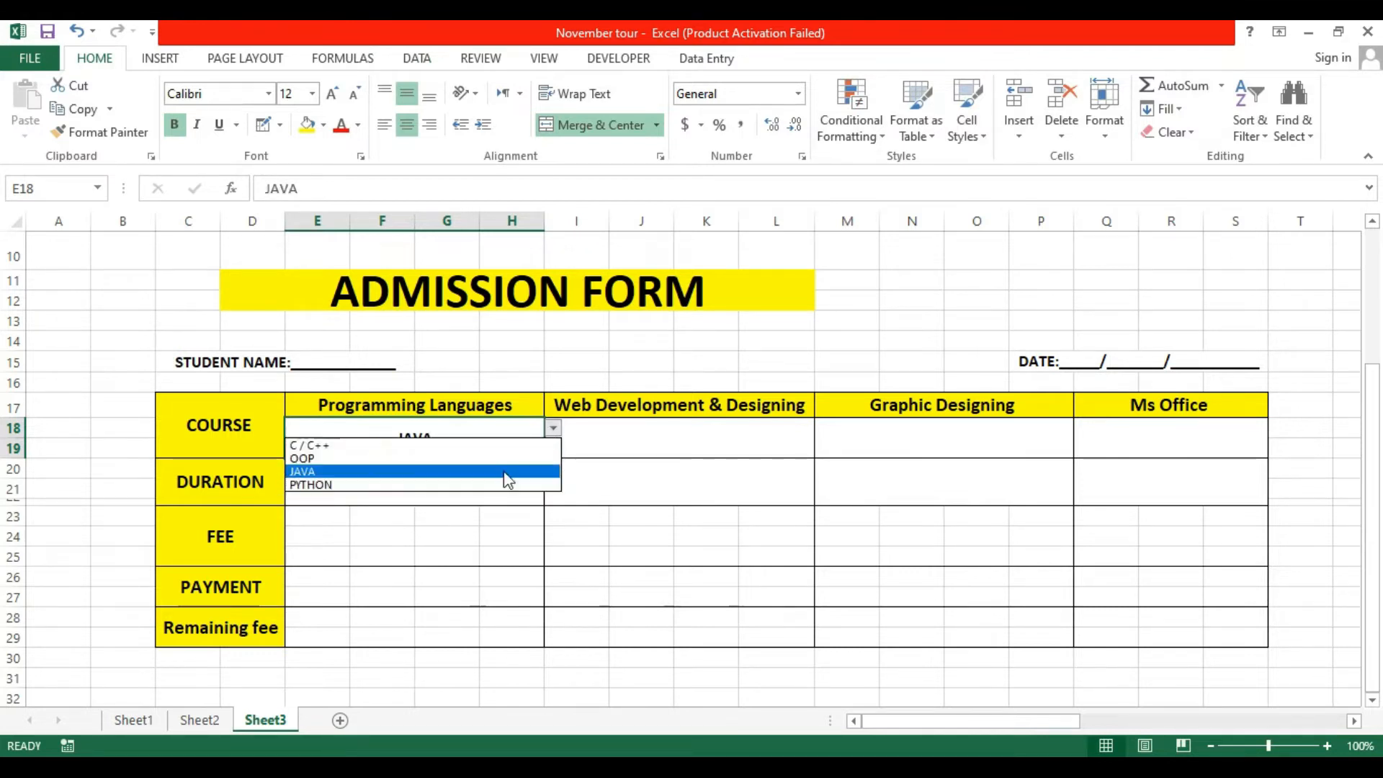
left_click(508, 459)
left_click(554, 433)
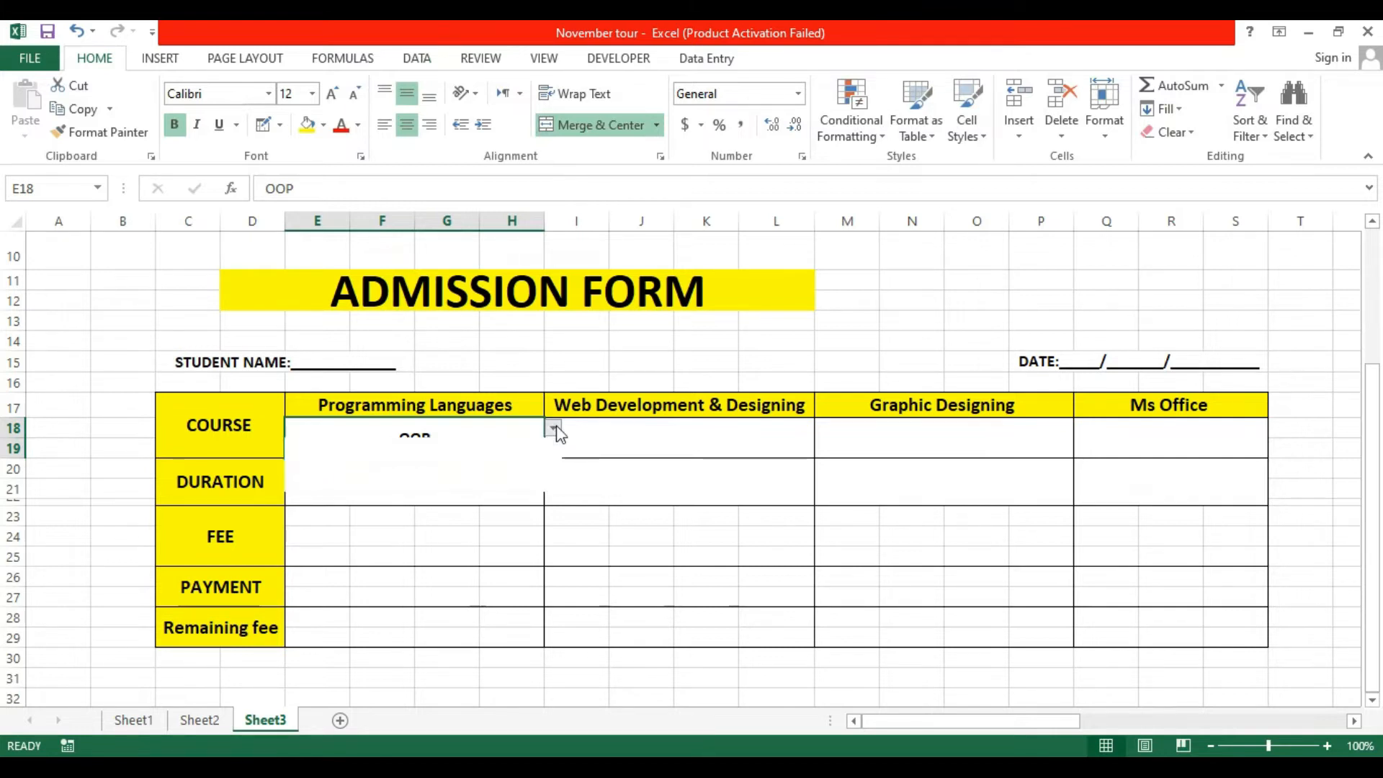
left_click(488, 481)
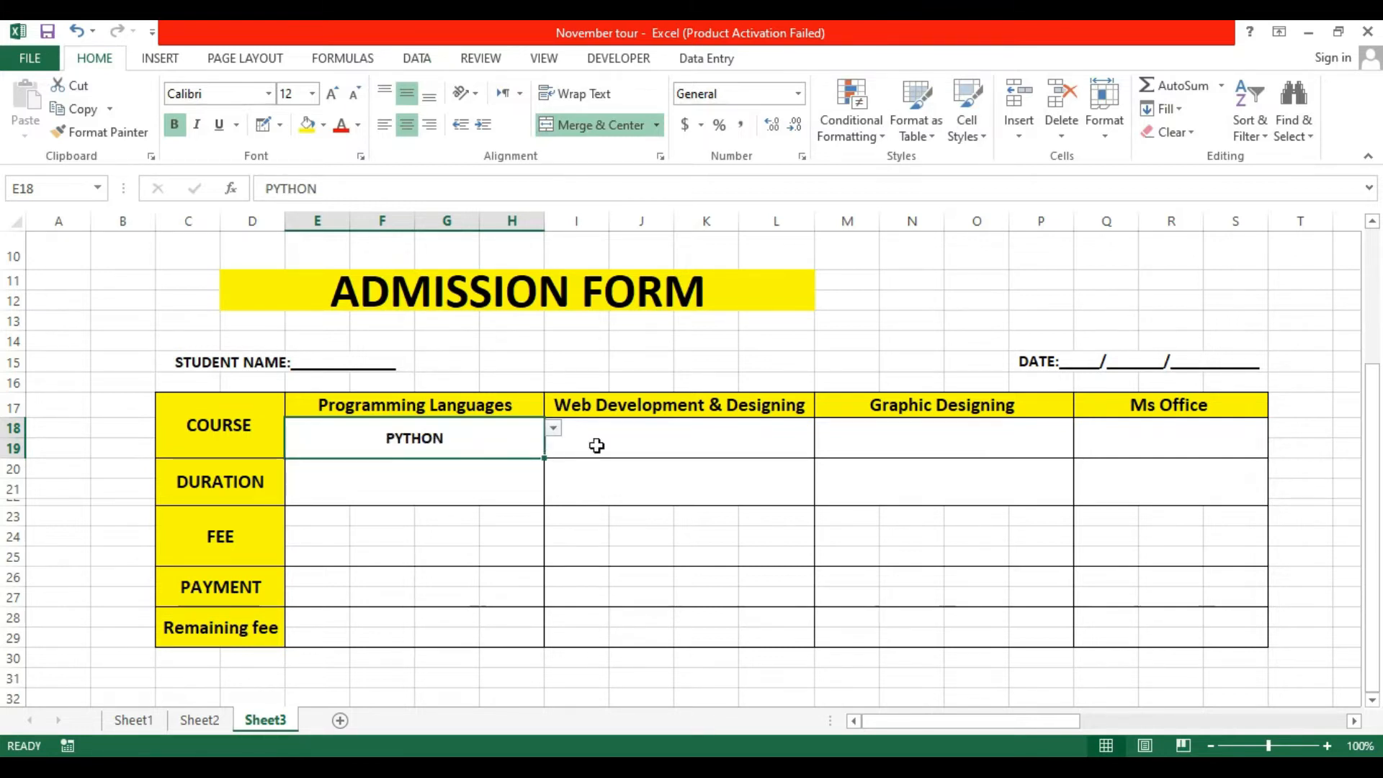
left_click(646, 445)
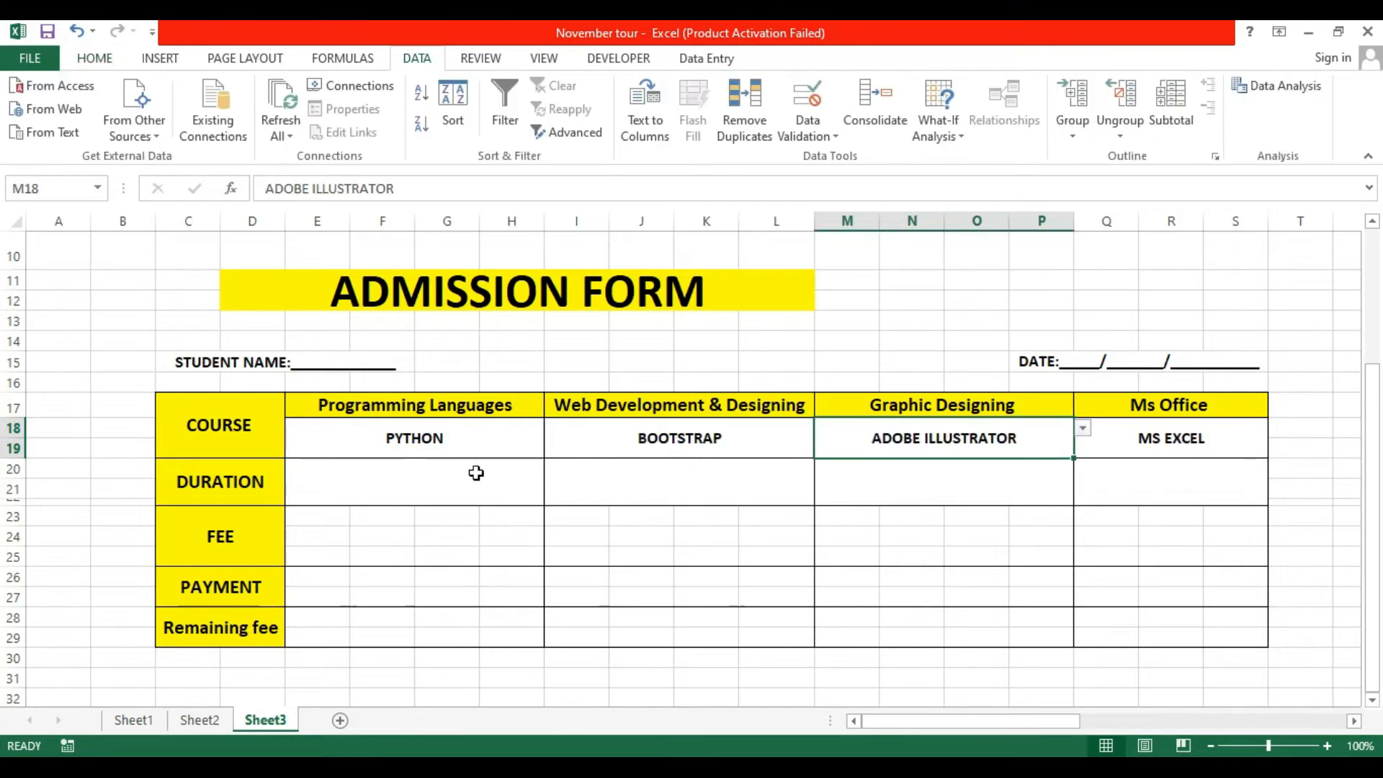
Try C / C++ and OOP in the Programming Languages course dropdown in E18, and leave C / C++ selected.
left_click(495, 444)
left_click(562, 446)
left_click(516, 439)
left_click(553, 430)
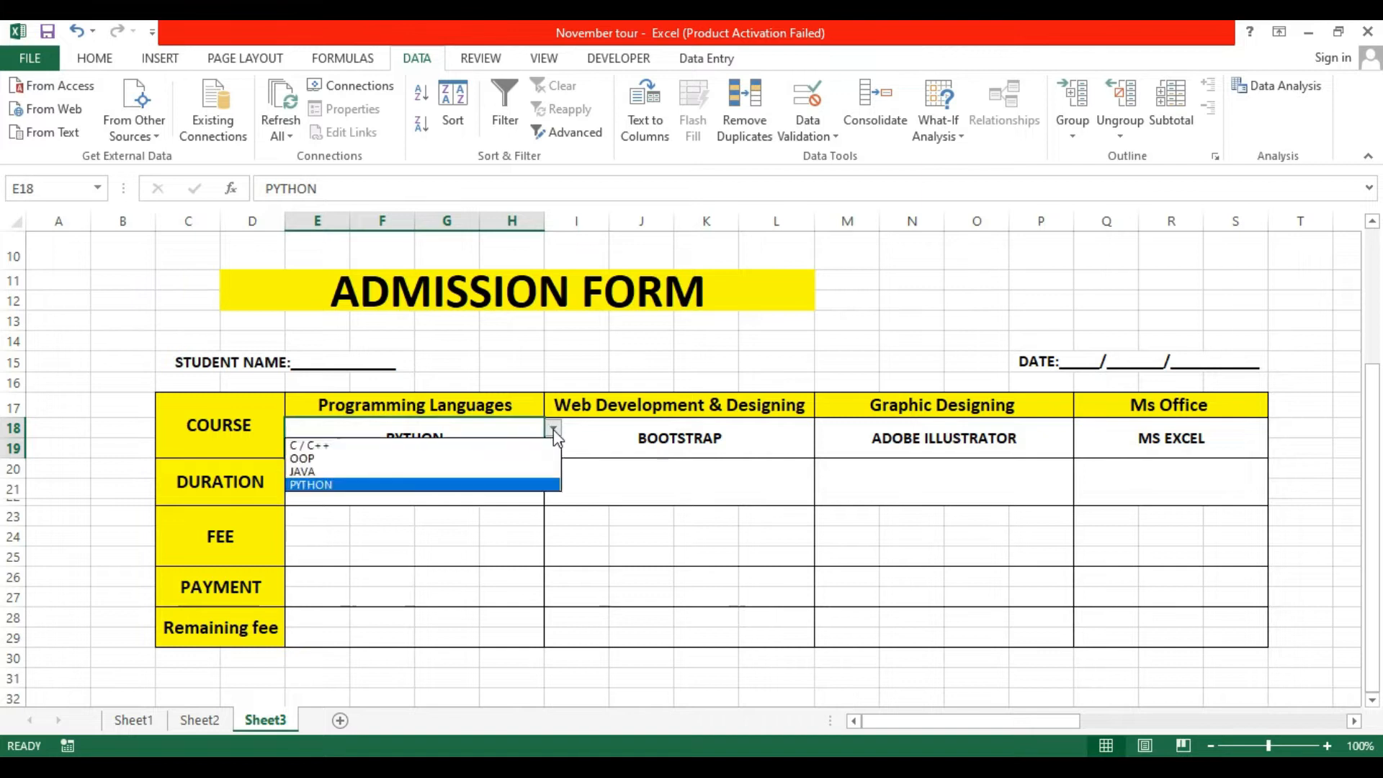
left_click(497, 445)
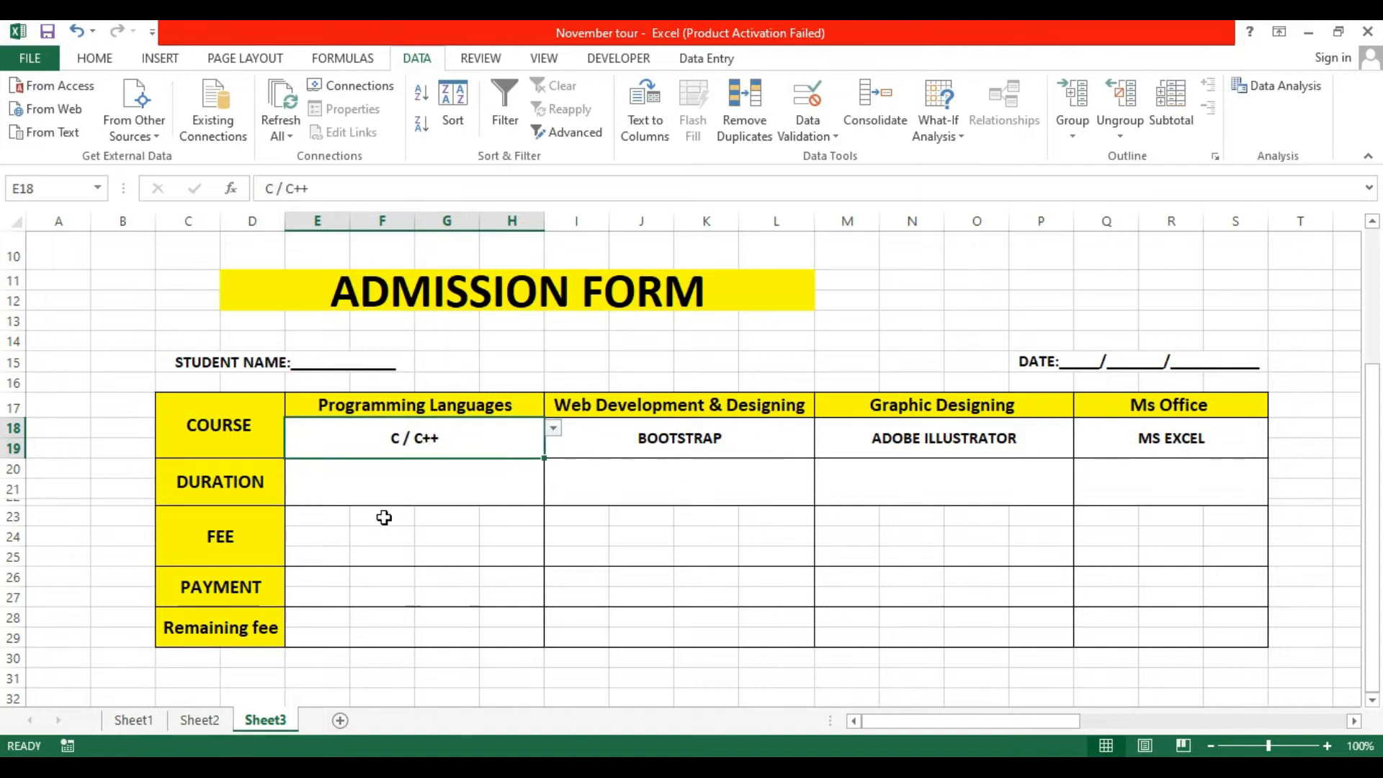
left_click(553, 430)
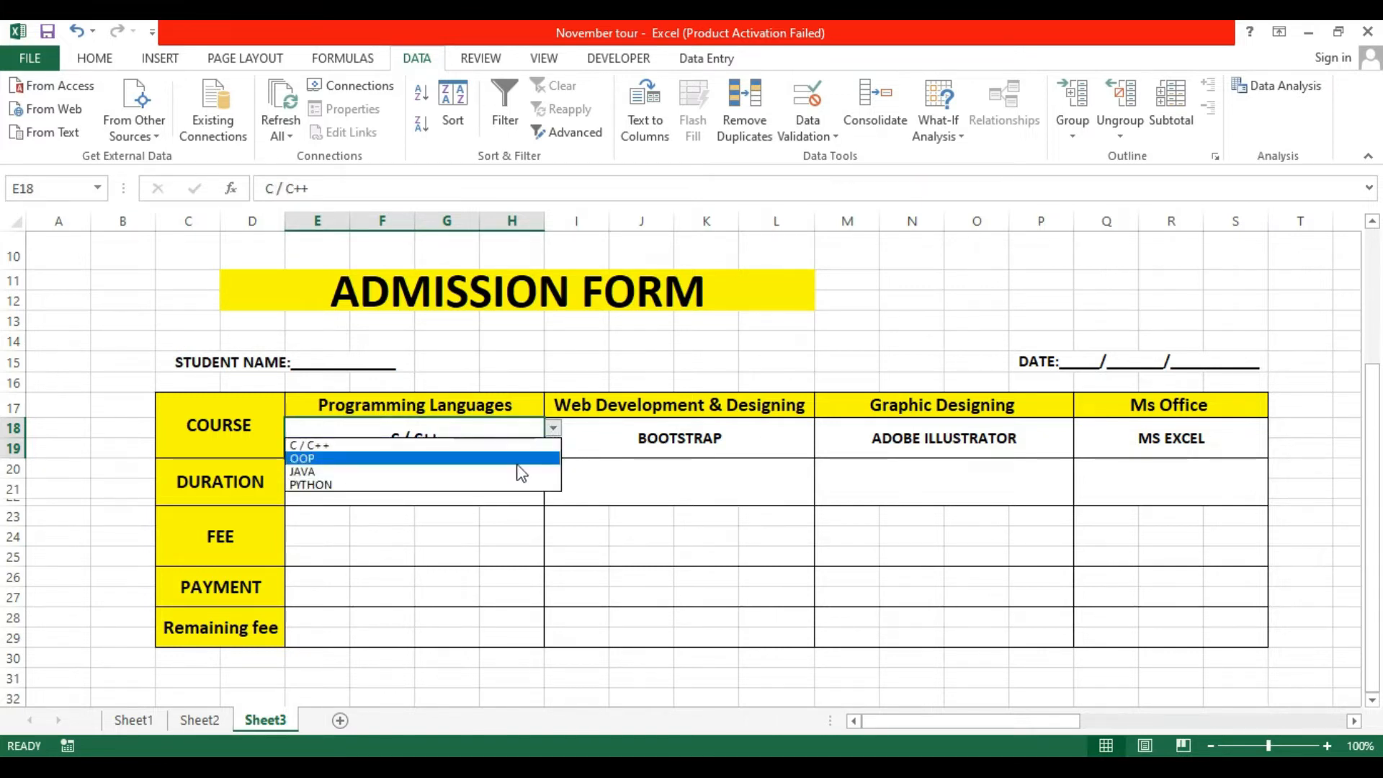
left_click(518, 461)
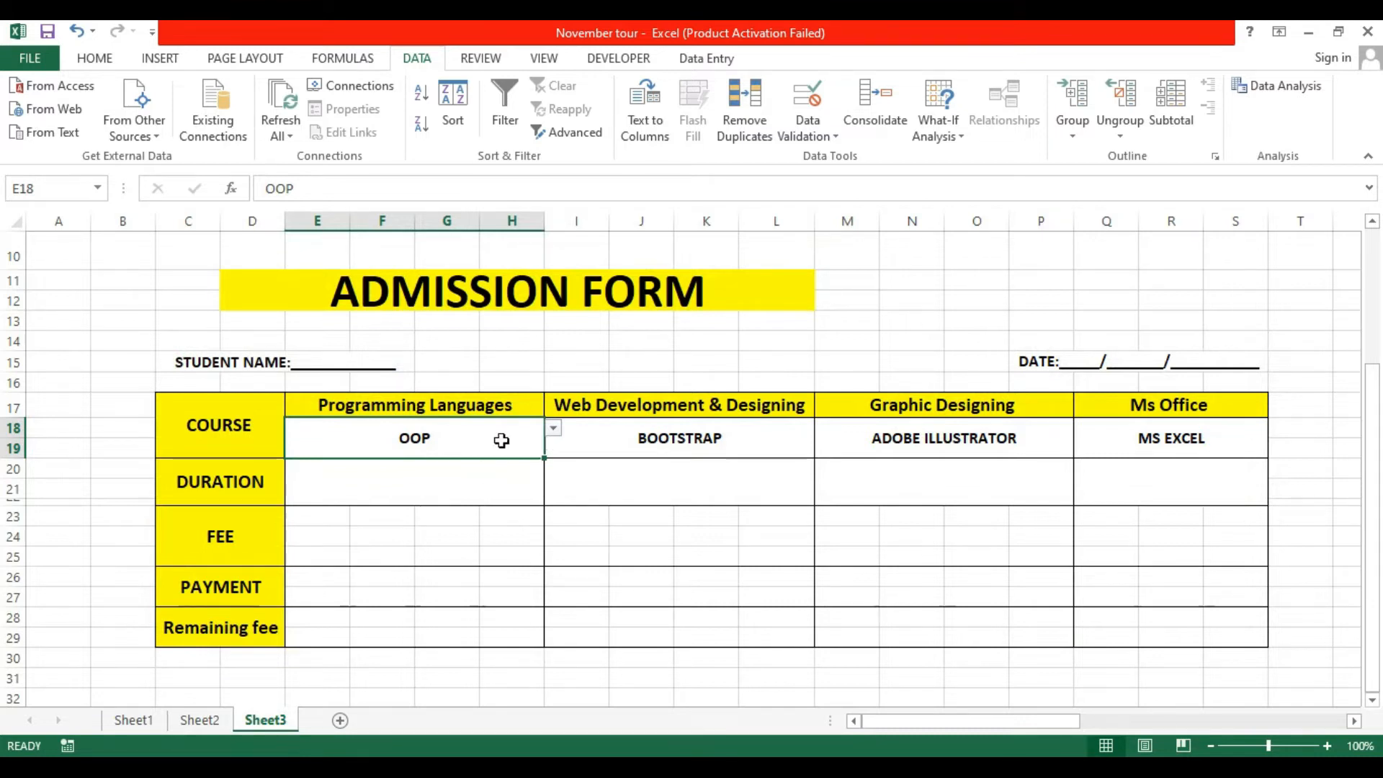
left_click(556, 431)
left_click(500, 443)
Begin an IF formula in the Programming Languages duration cell E20 that returns "3 Months" when E18 equals "C / C++".
left_click(462, 493)
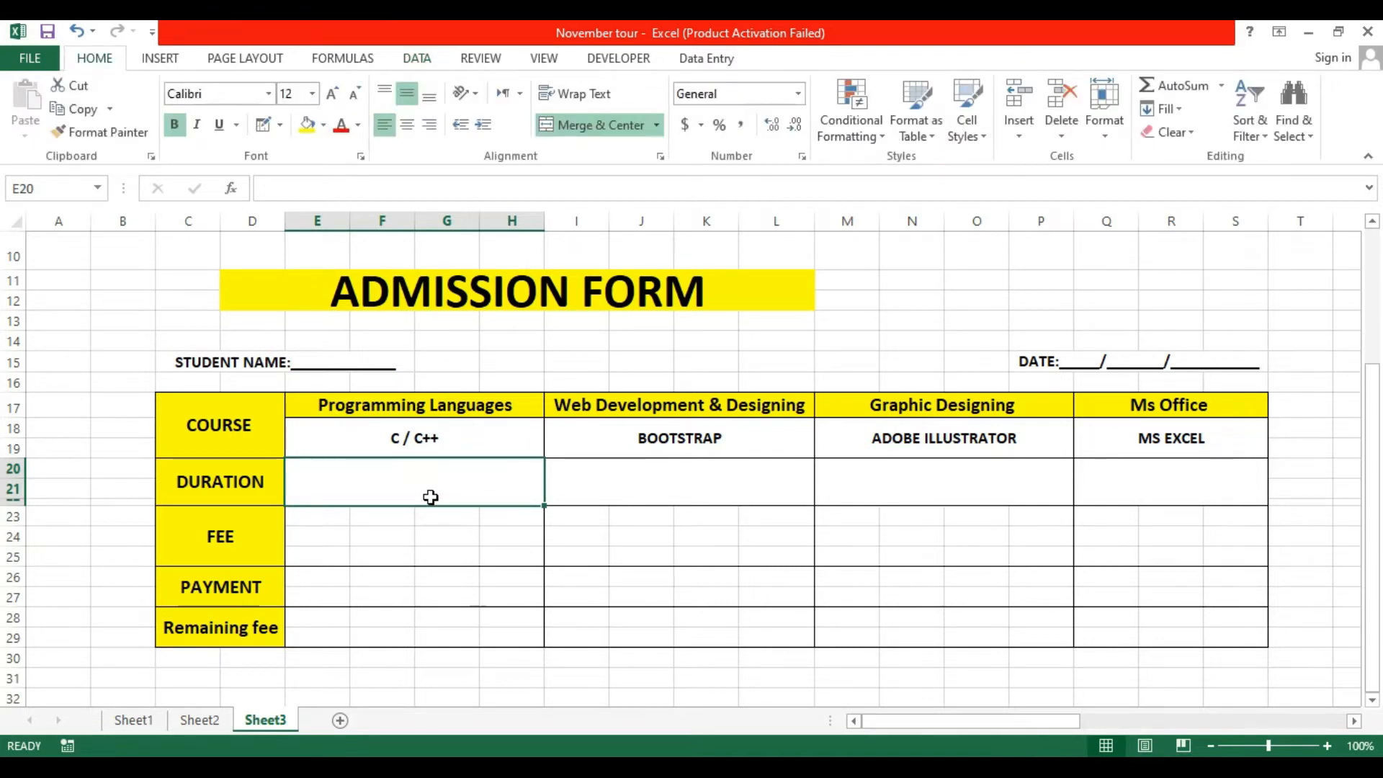
type("=IF(")
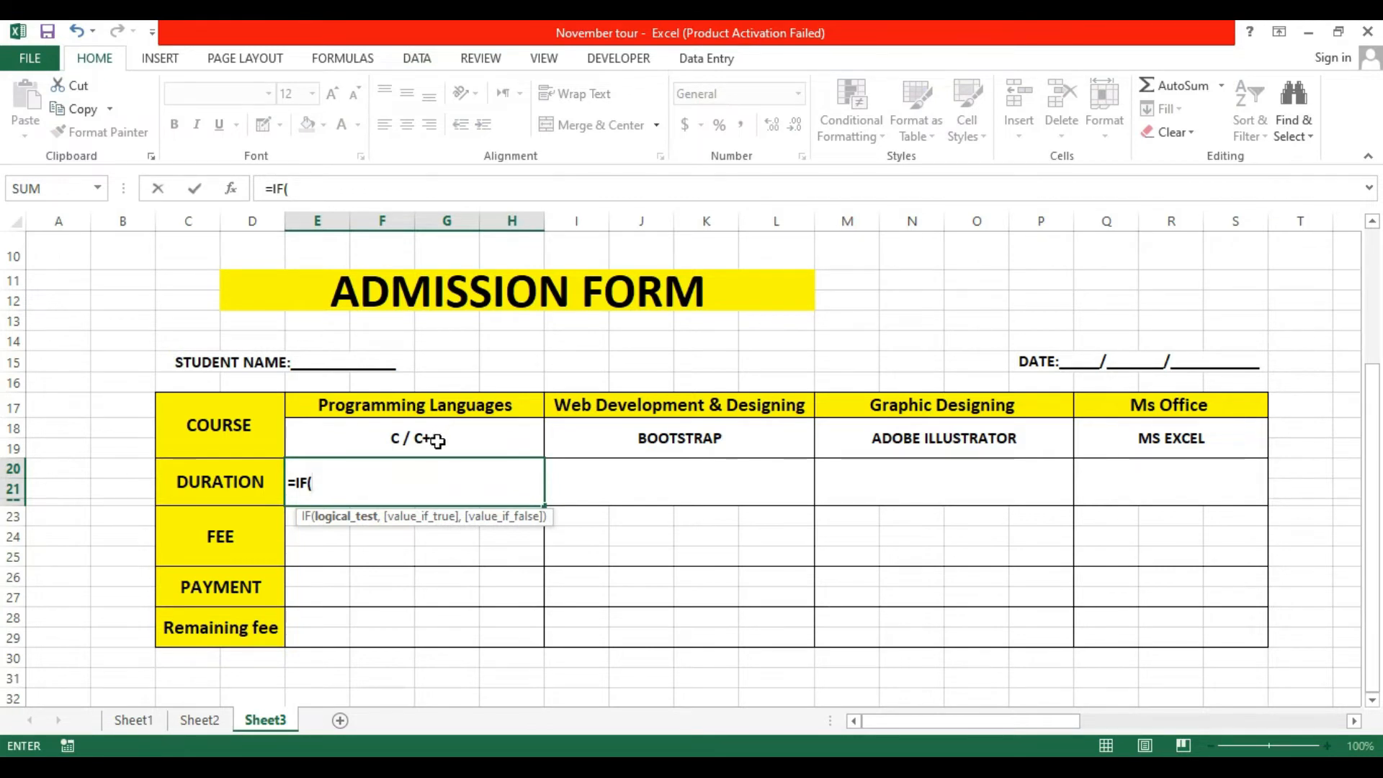
left_click(437, 441)
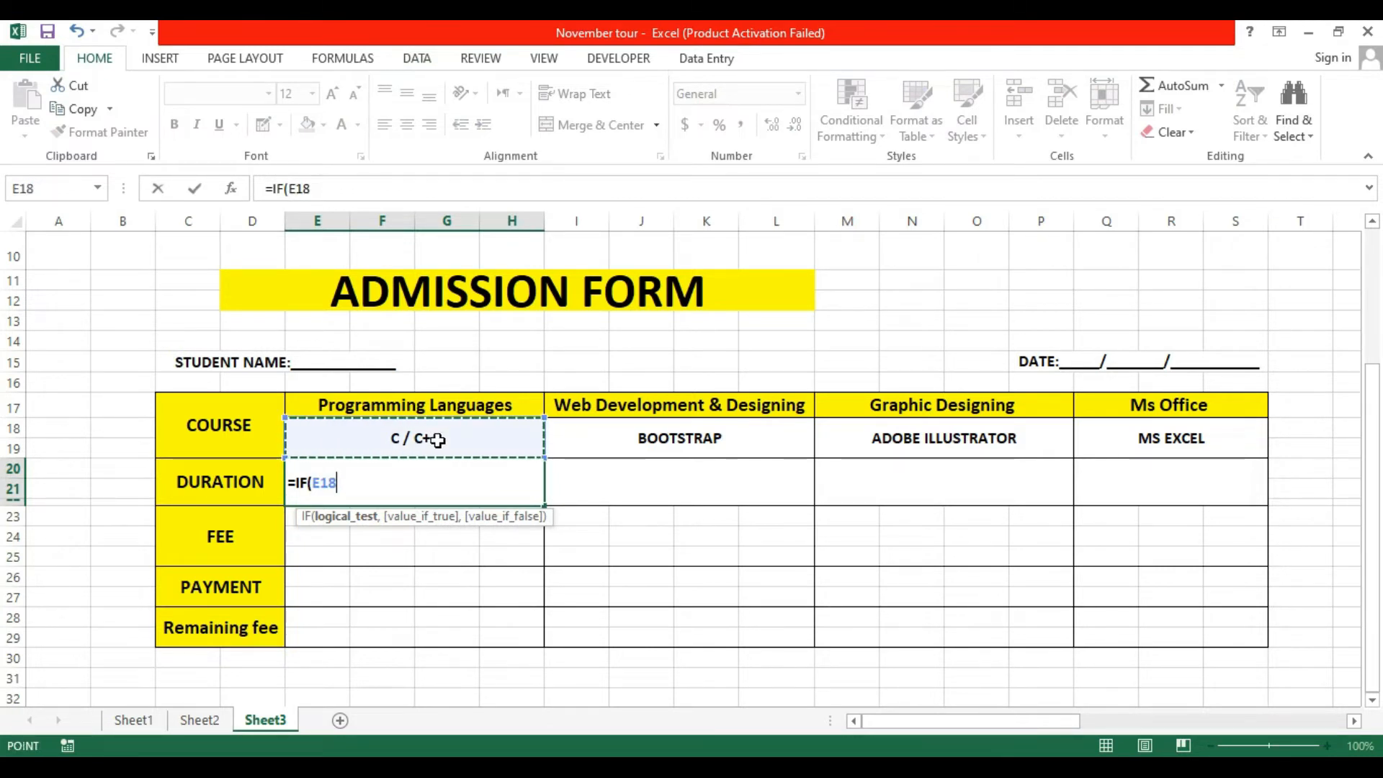
type("=")
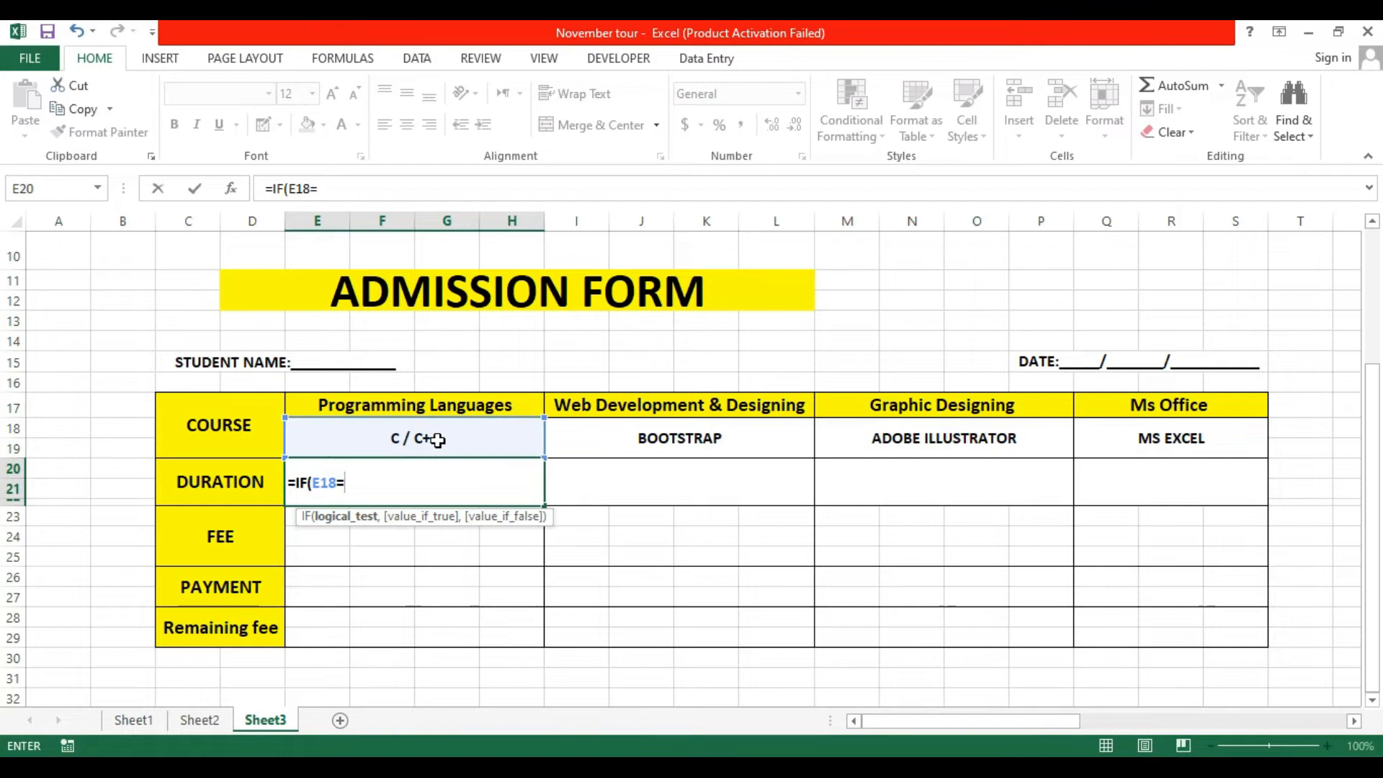
type("\"C / C++\",")
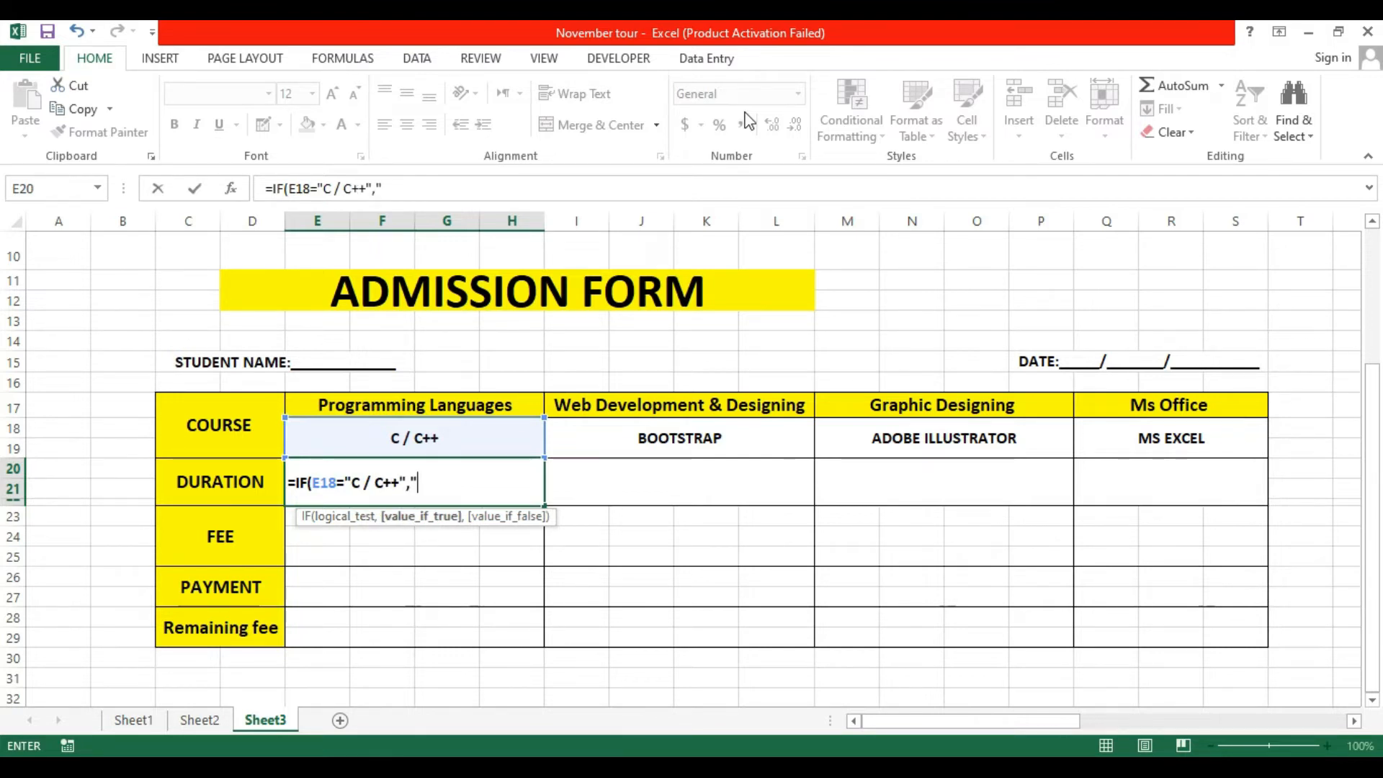
type("\"")
type("3 M")
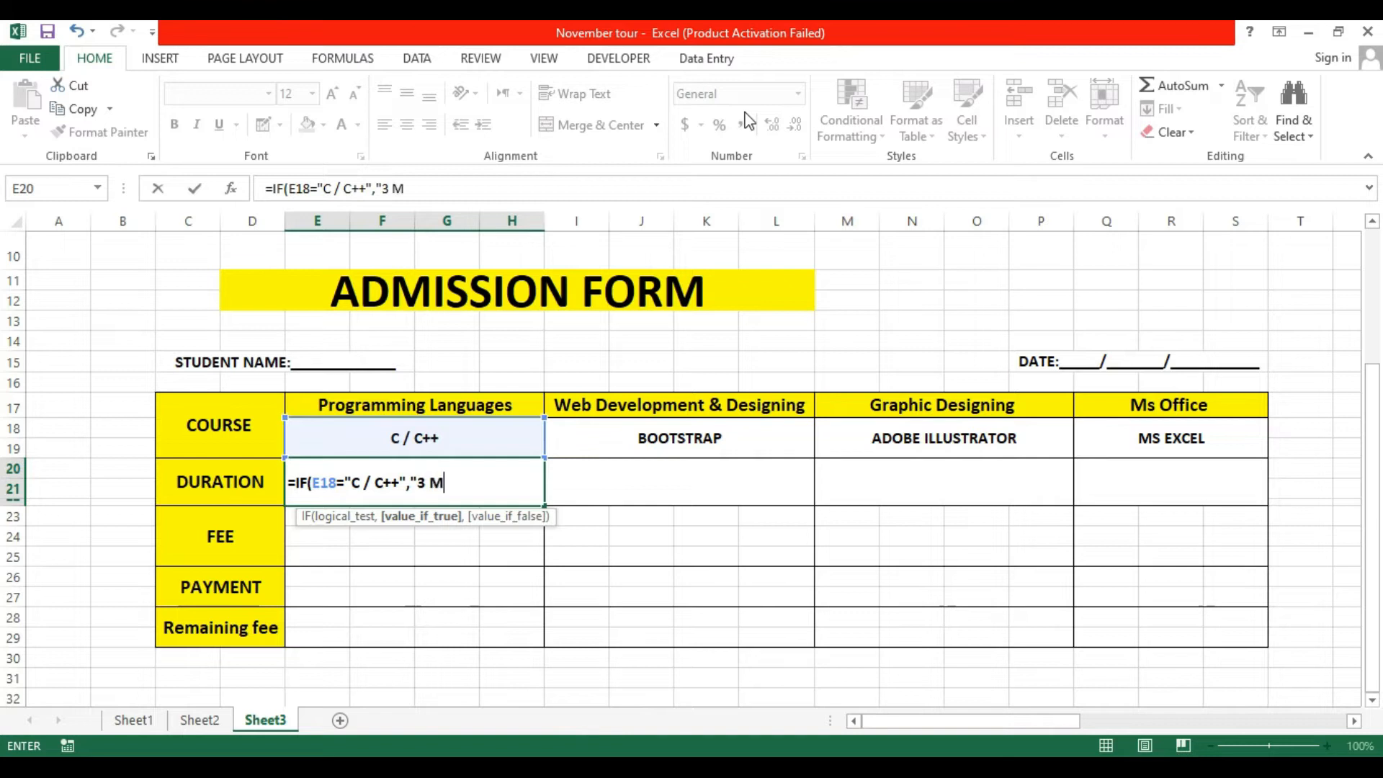
type("onths\",")
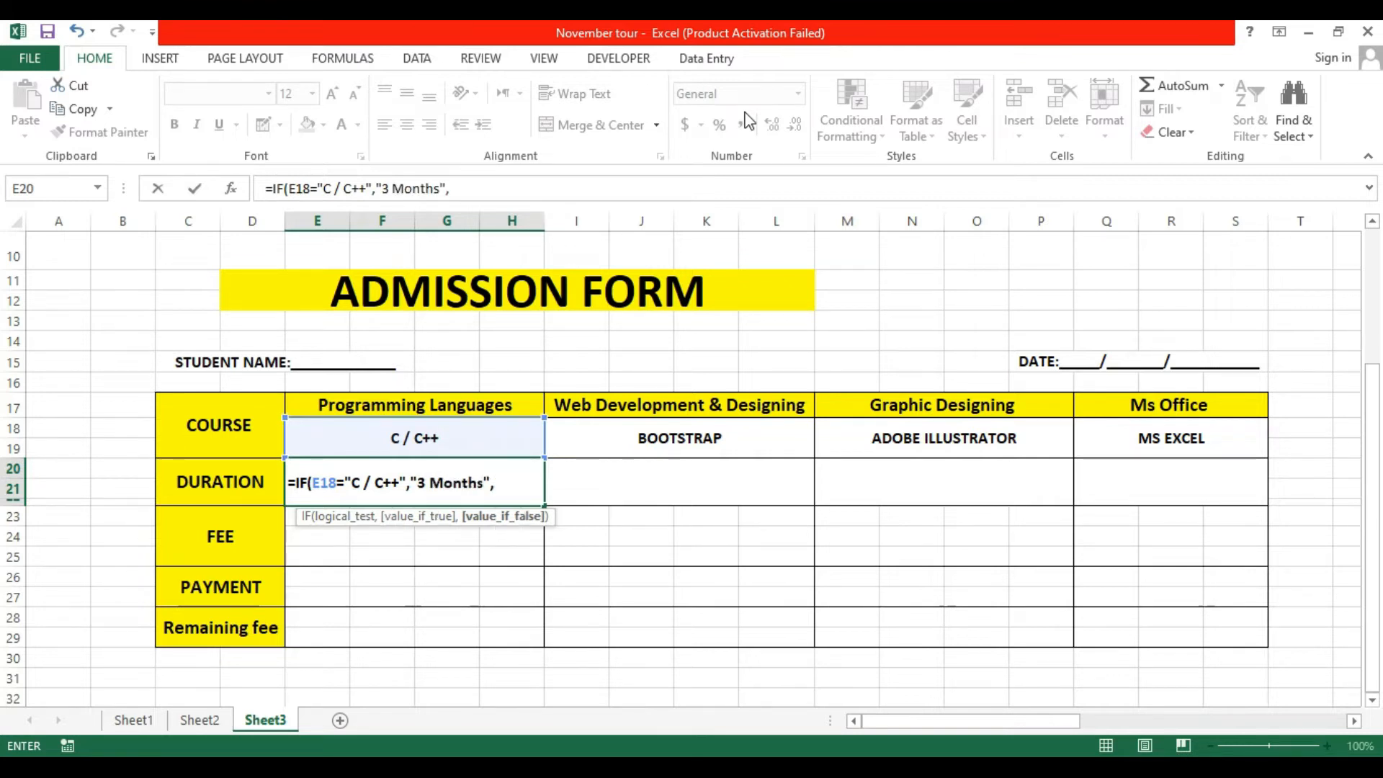
Nest a second IF in the E20 formula that returns "2 Months" when E18 equals "OOP".
type("IF(")
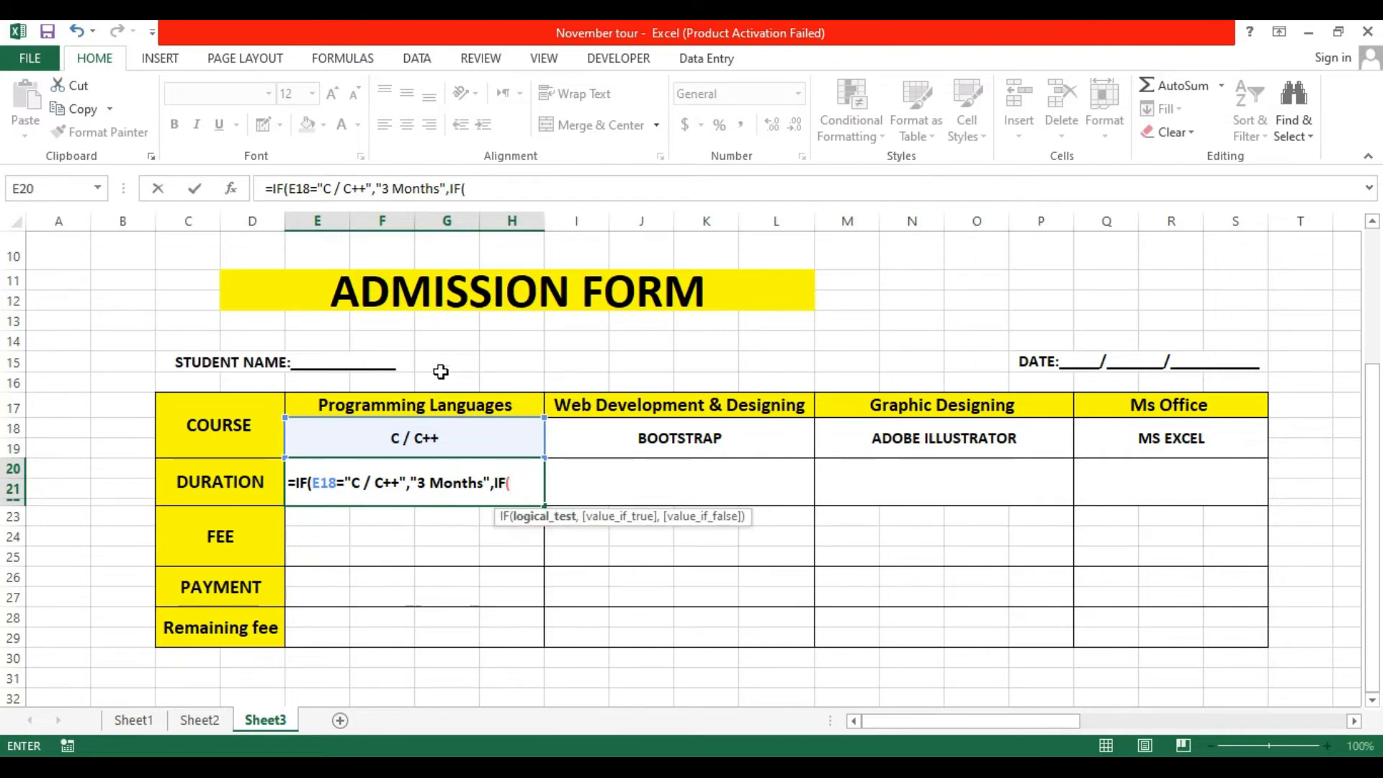
left_click(447, 444)
type("=")
type("\"OOP\",")
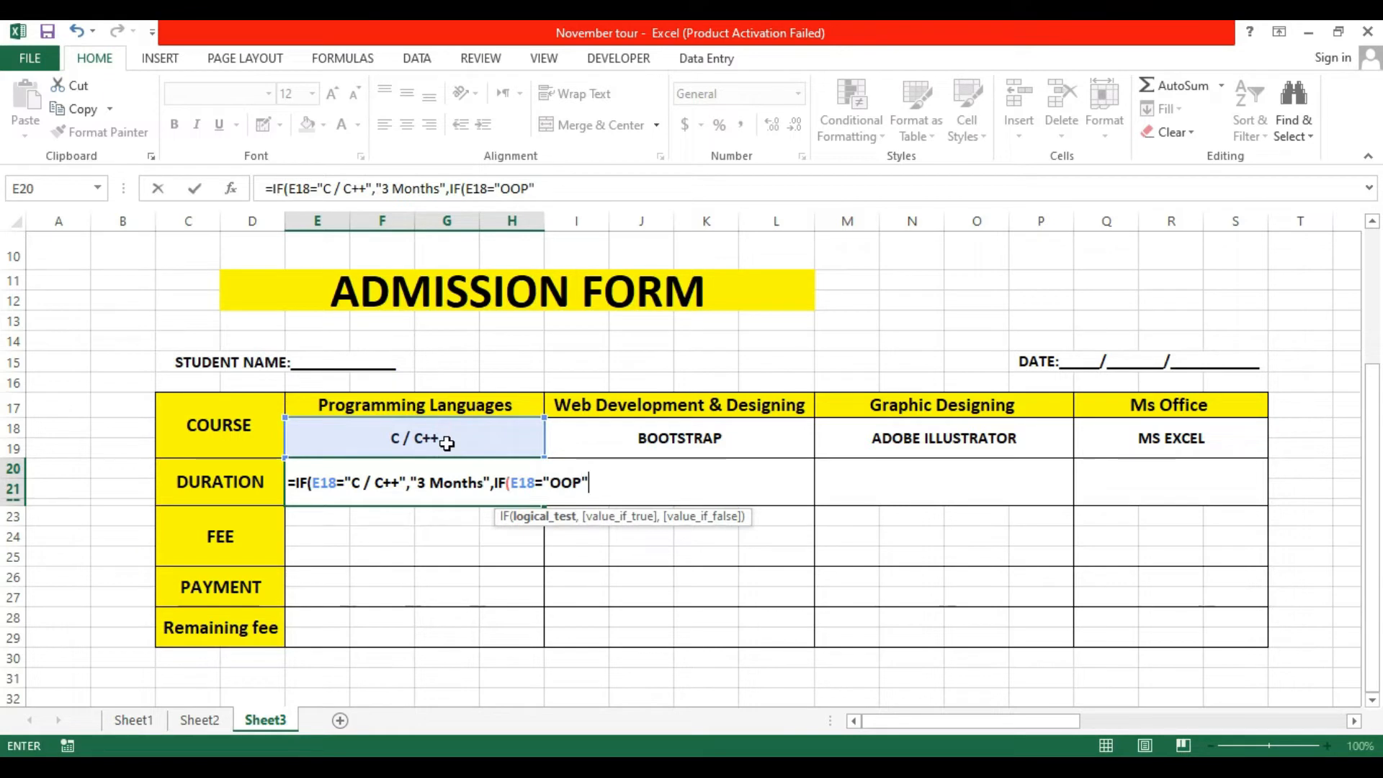
type("\"")
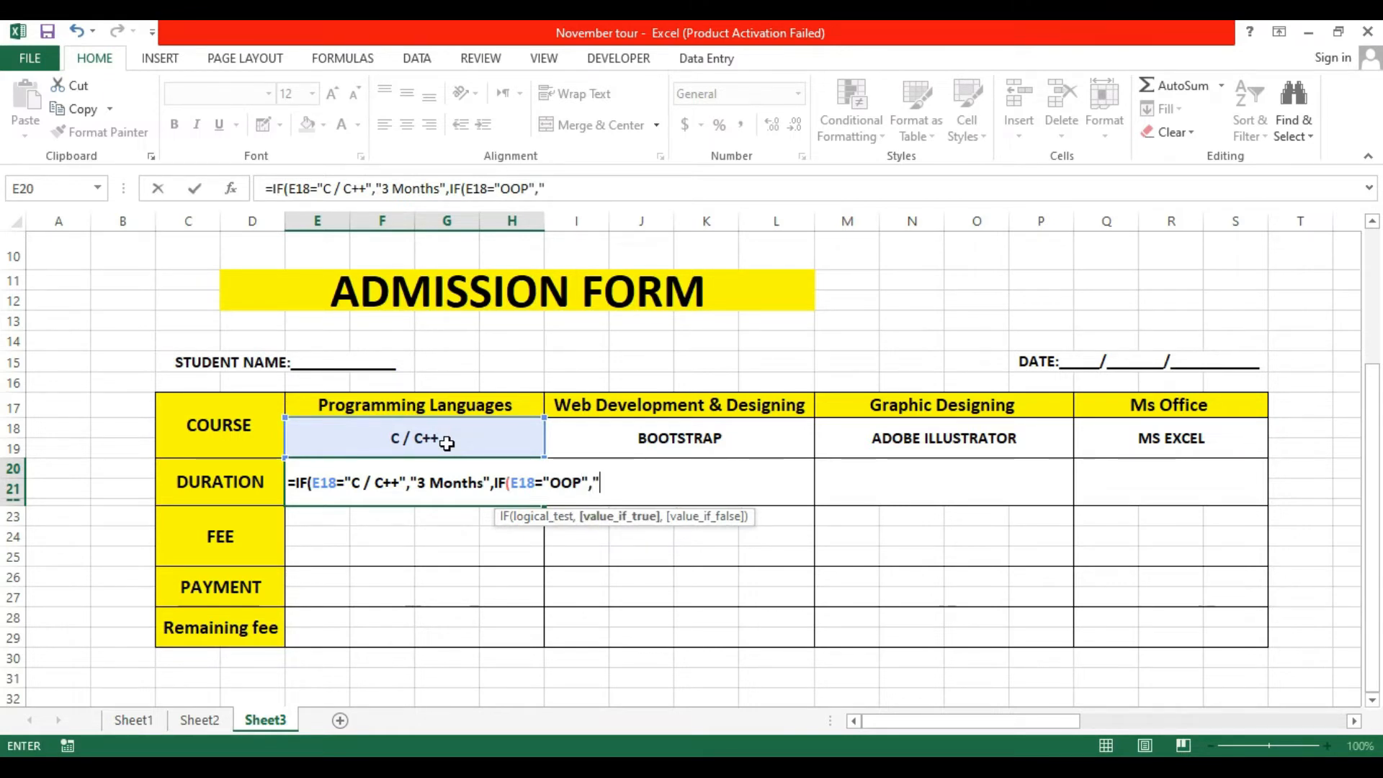
type("2 Months\", if(")
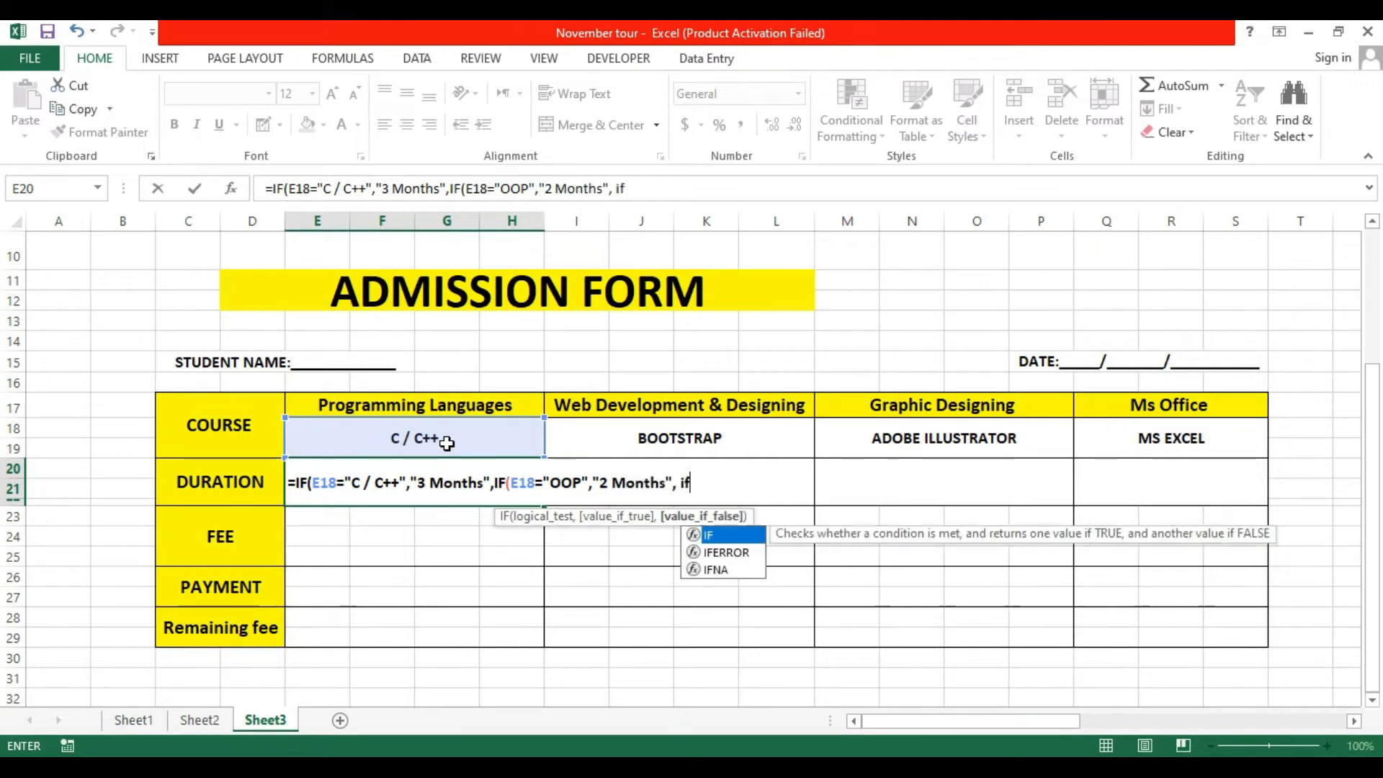
Complete the third nested IF condition in the E20 formula, returning "4 Months" when E18 equals "JAVA".
left_click(409, 455)
type("=\"")
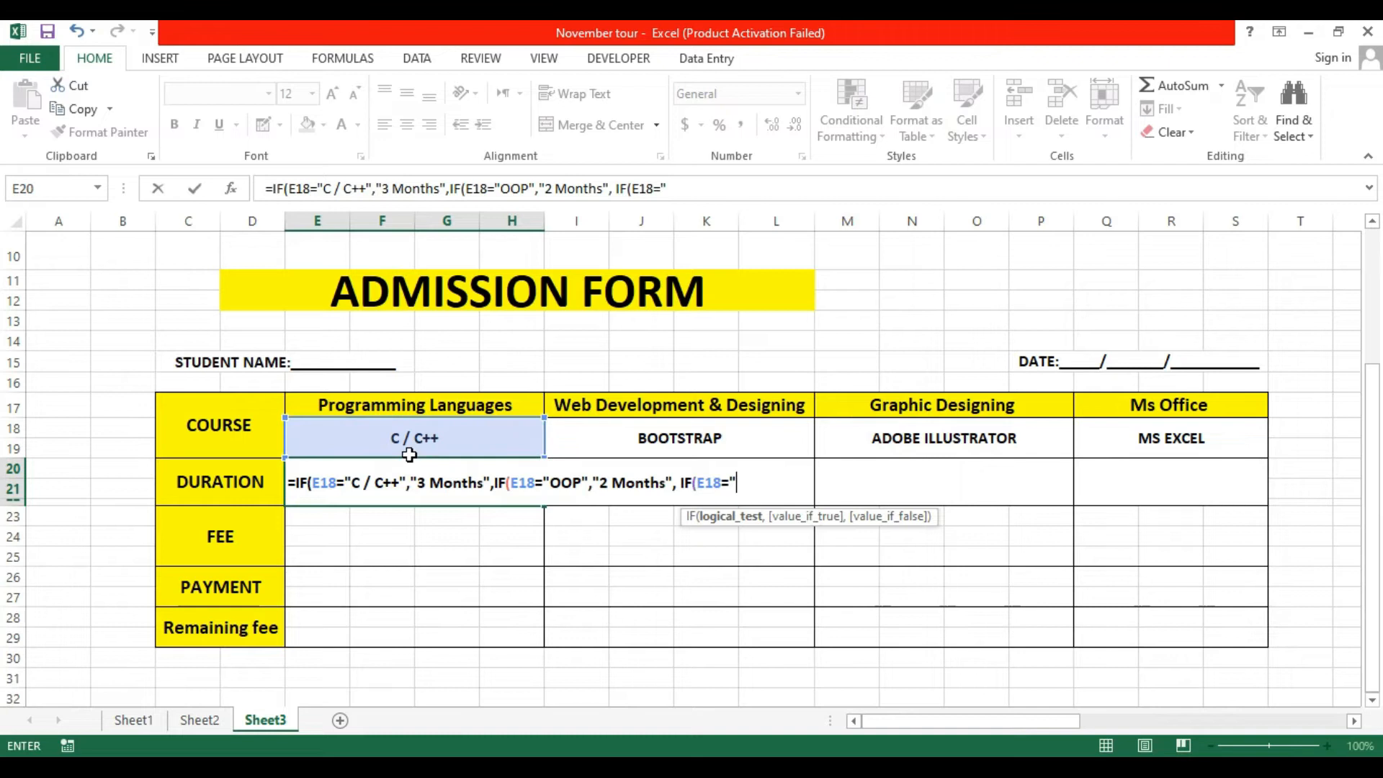
type("JAVA\",")
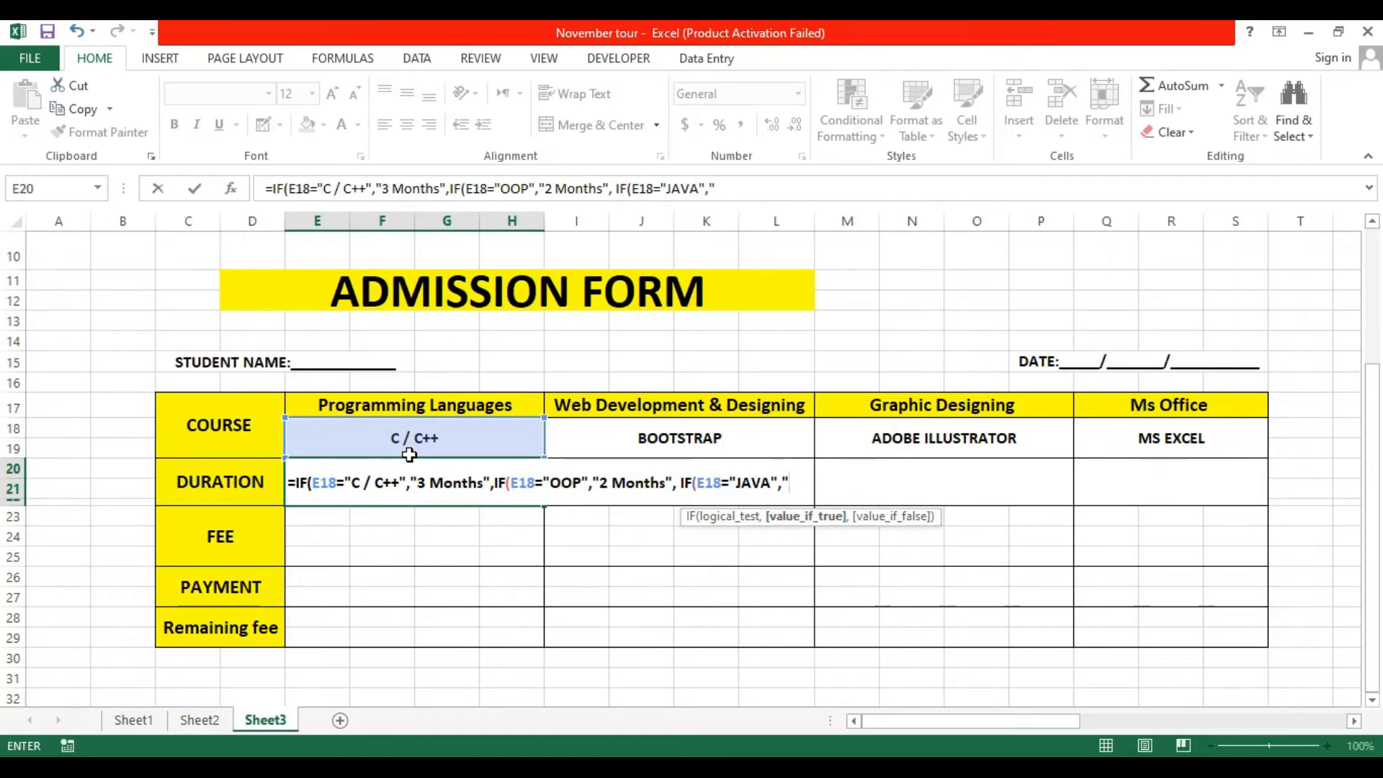
type("\"4 Mont")
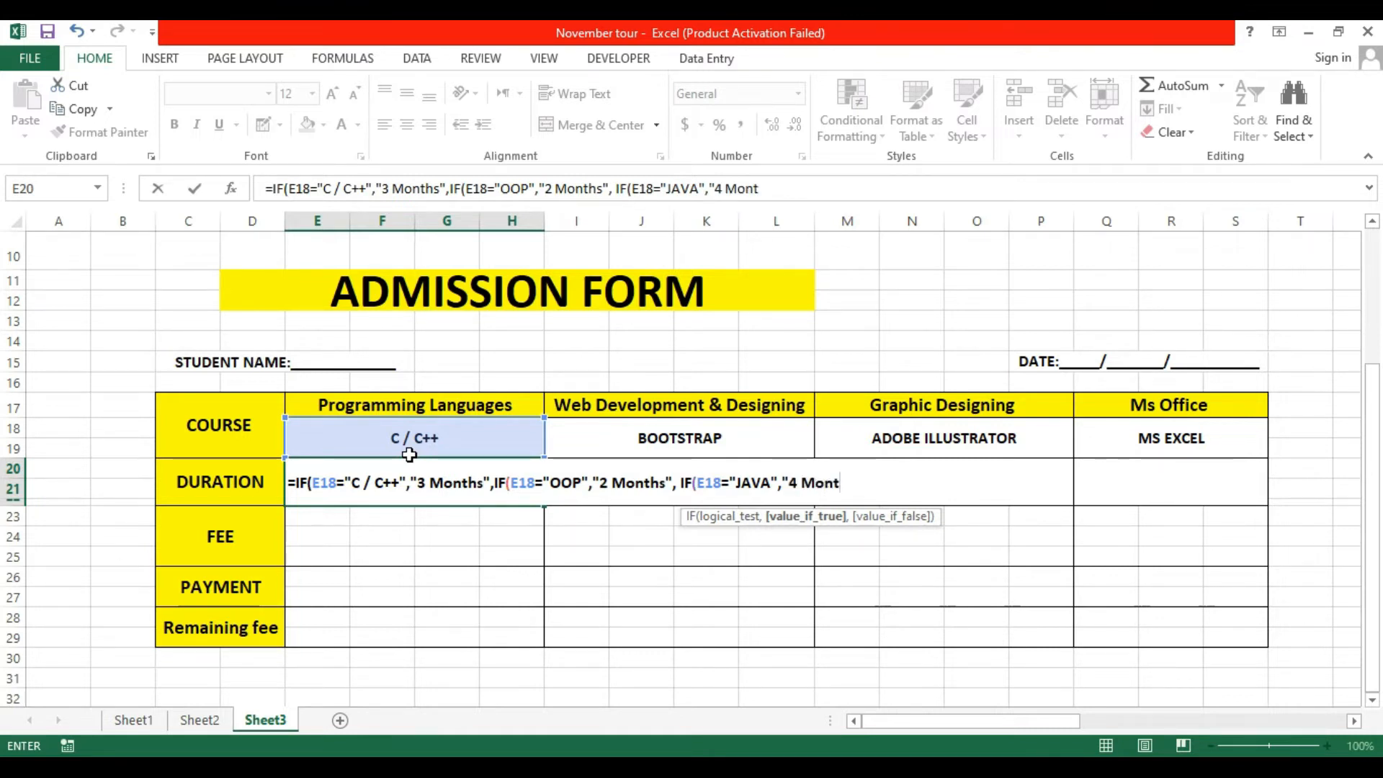
type("hs\",")
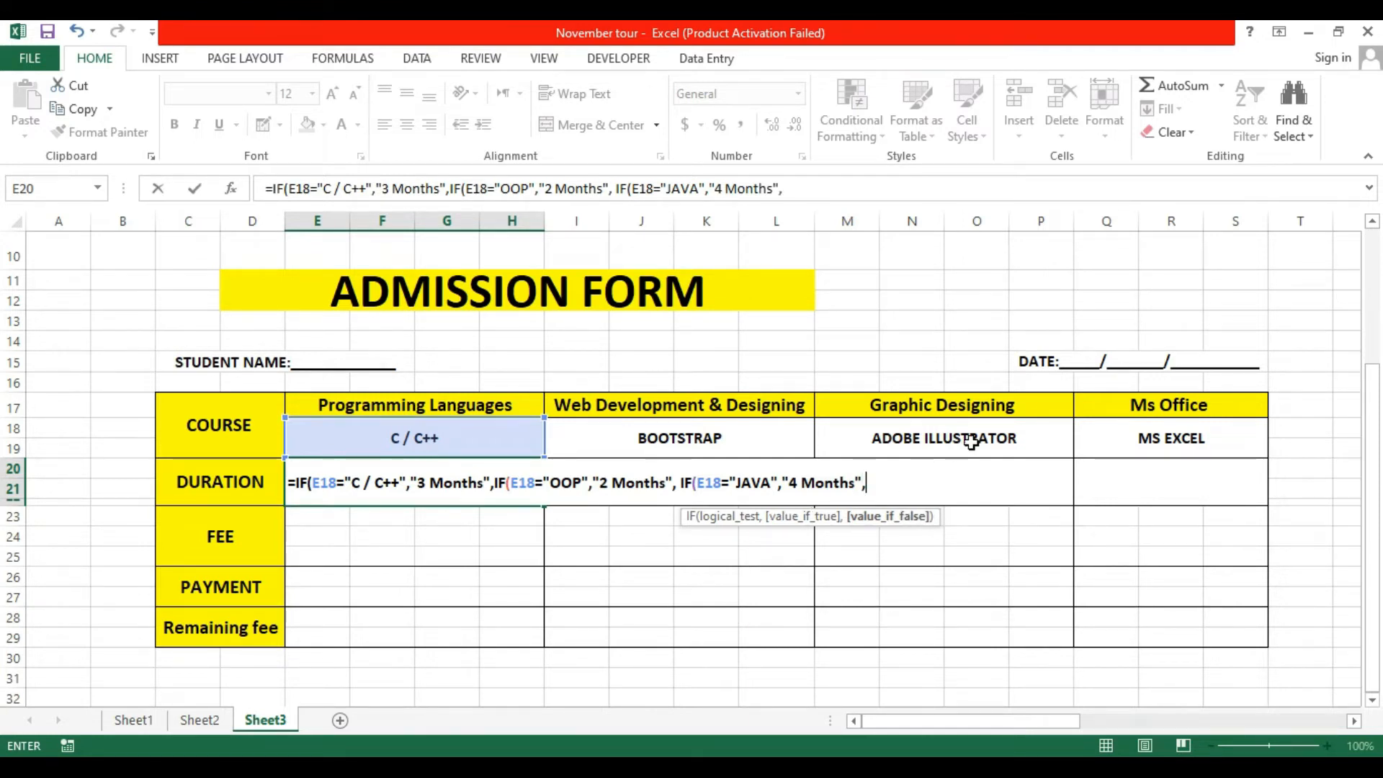
Finish the E20 formula with a nested IF returning "4 Months" when E18 equals "PYTHON", and center the cell horizontally.
type("IF(")
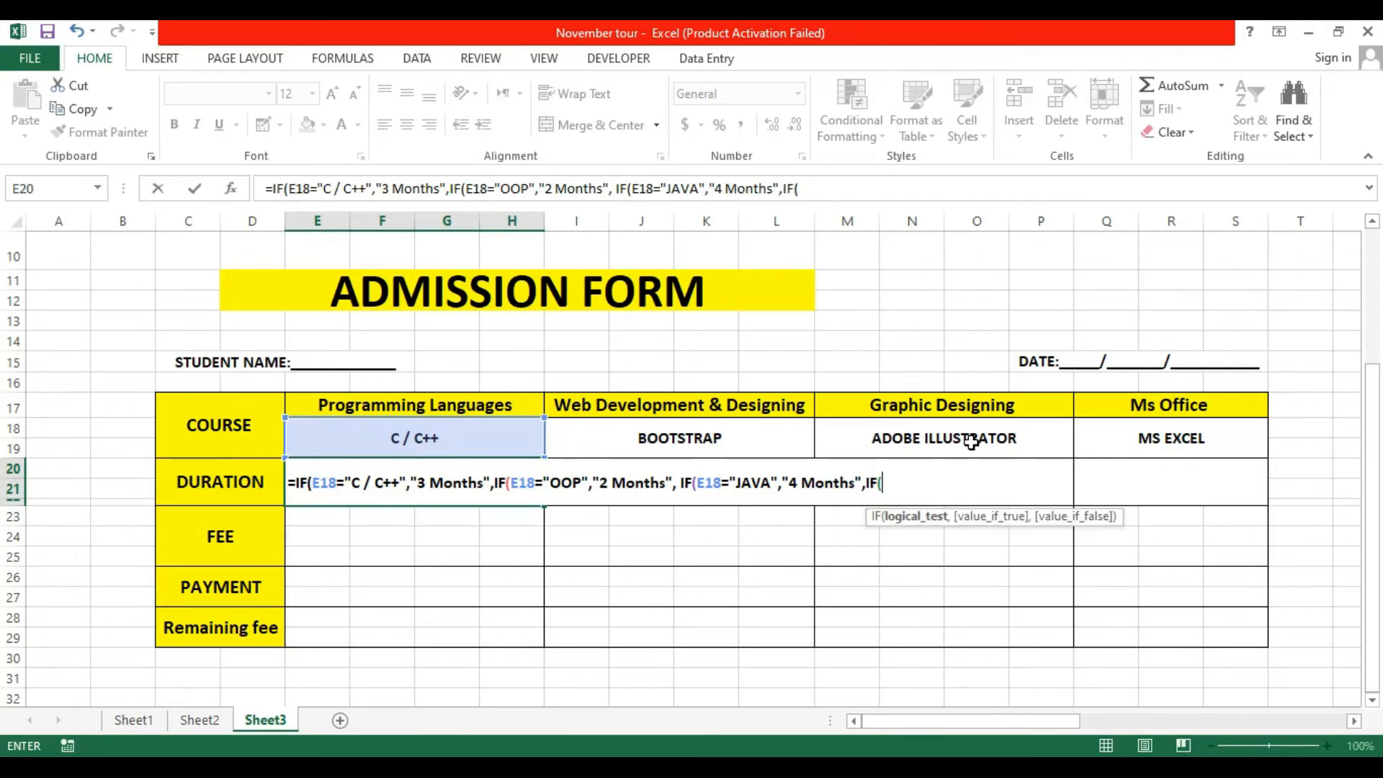
left_click(514, 448)
type("=\"PYTHON")
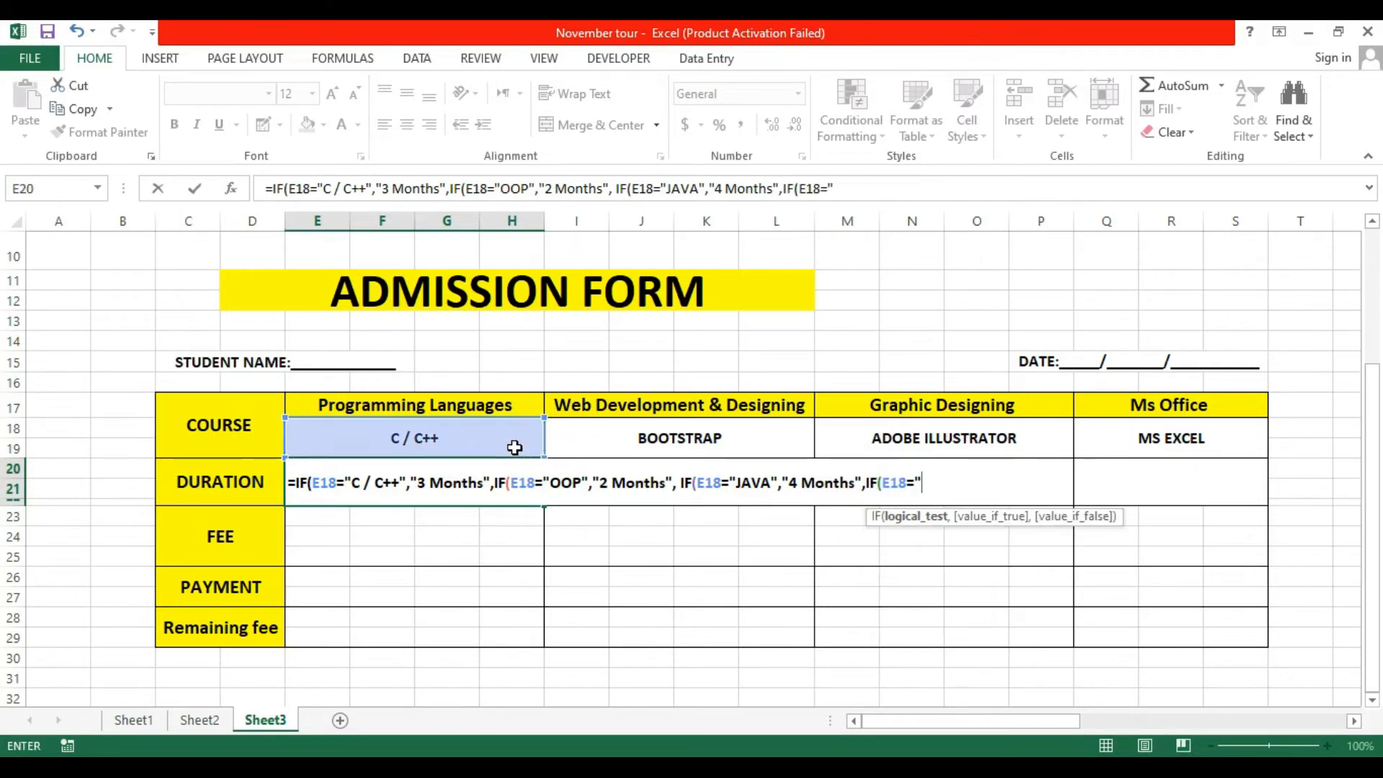
type("\",")
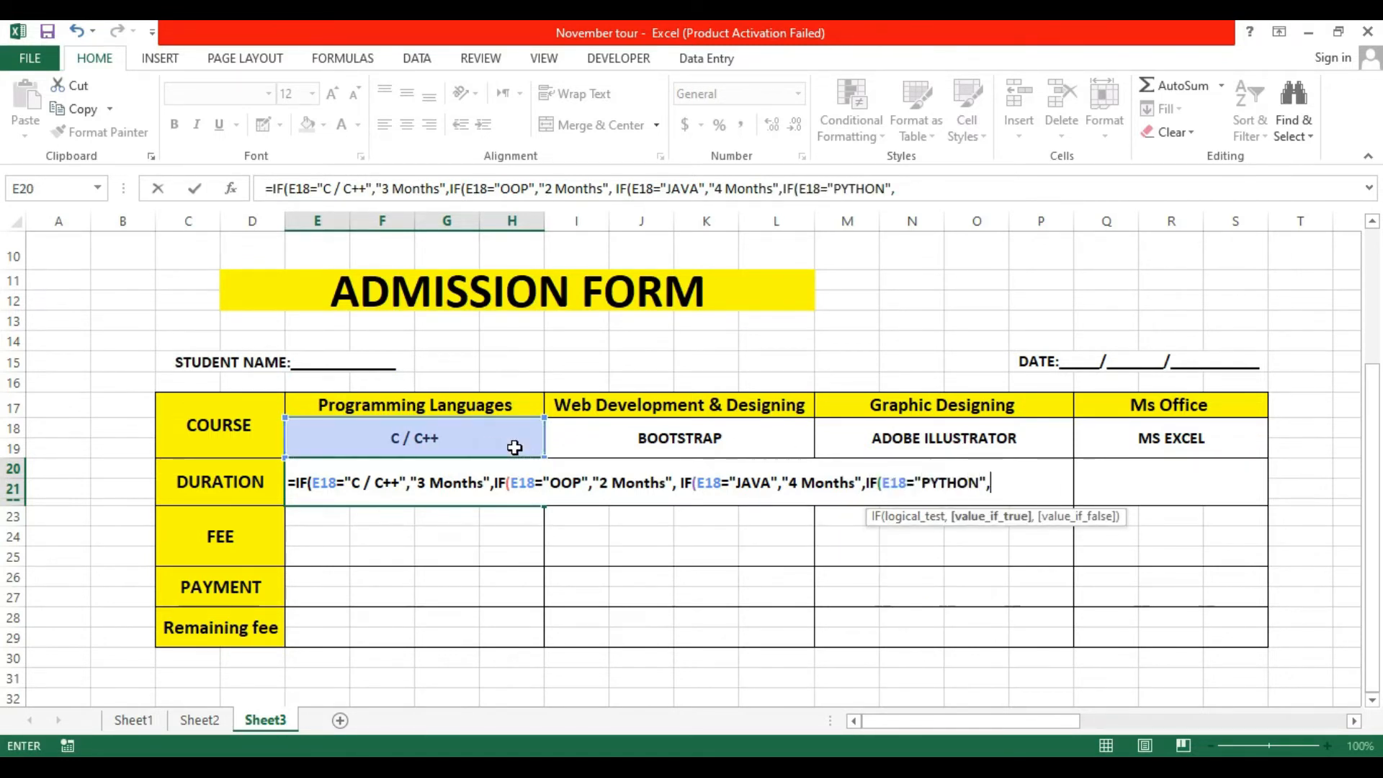
type("4 Mp")
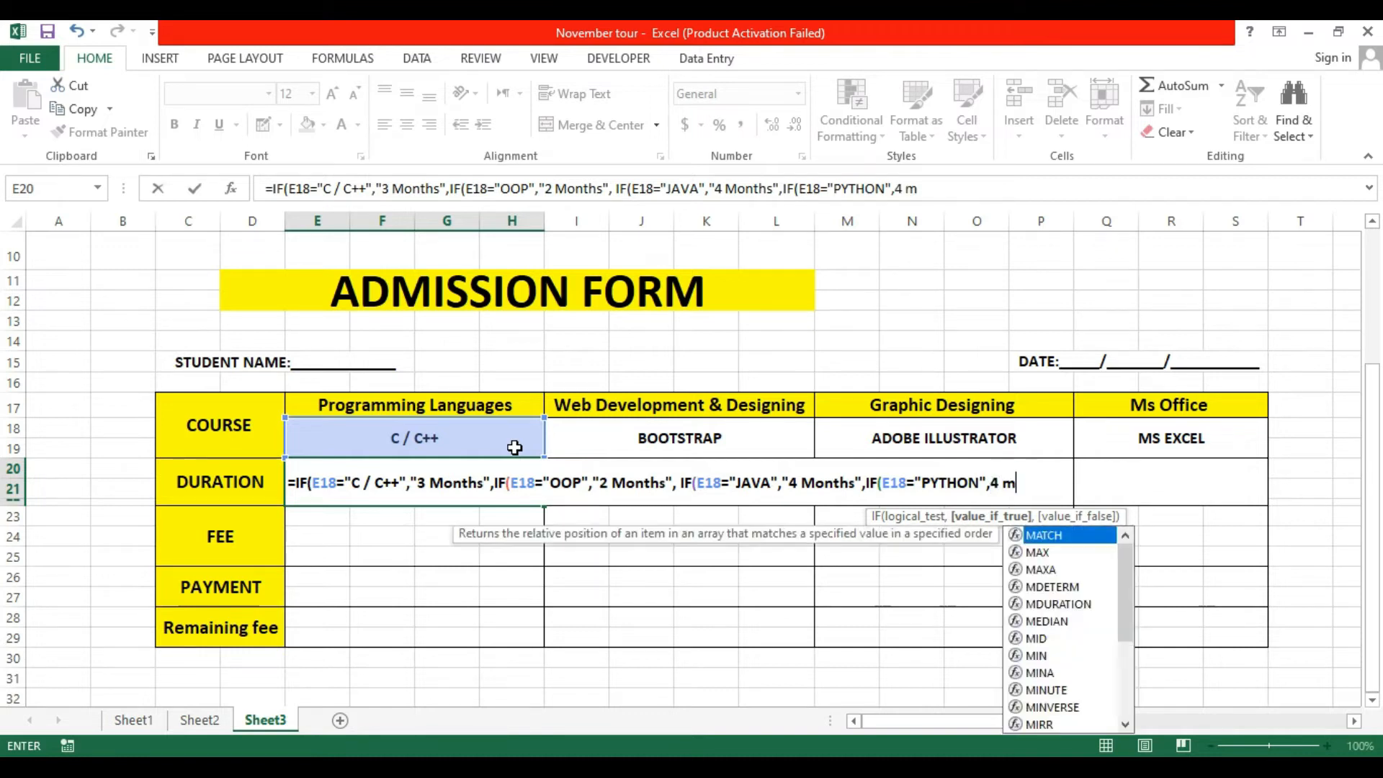
key("BackSpace")
type("onths")
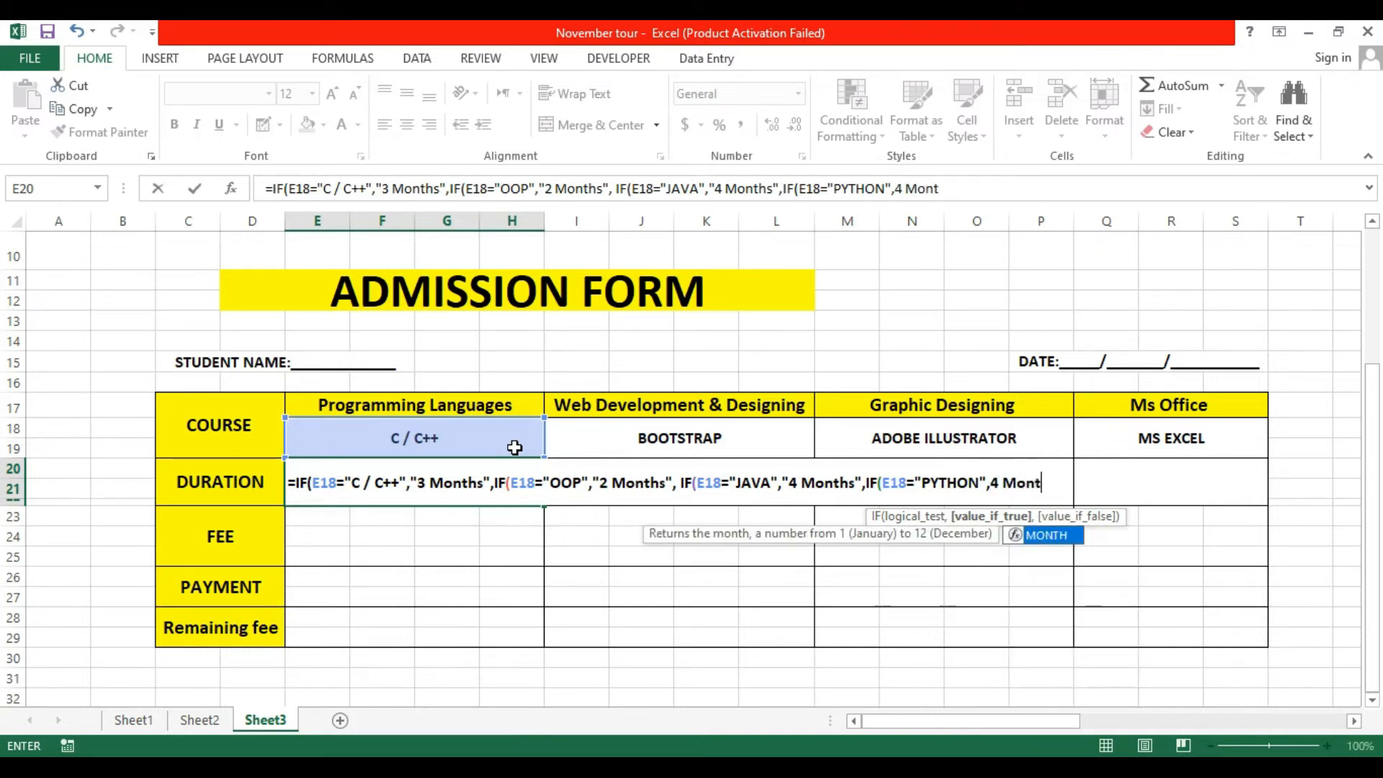
type("\"))))")
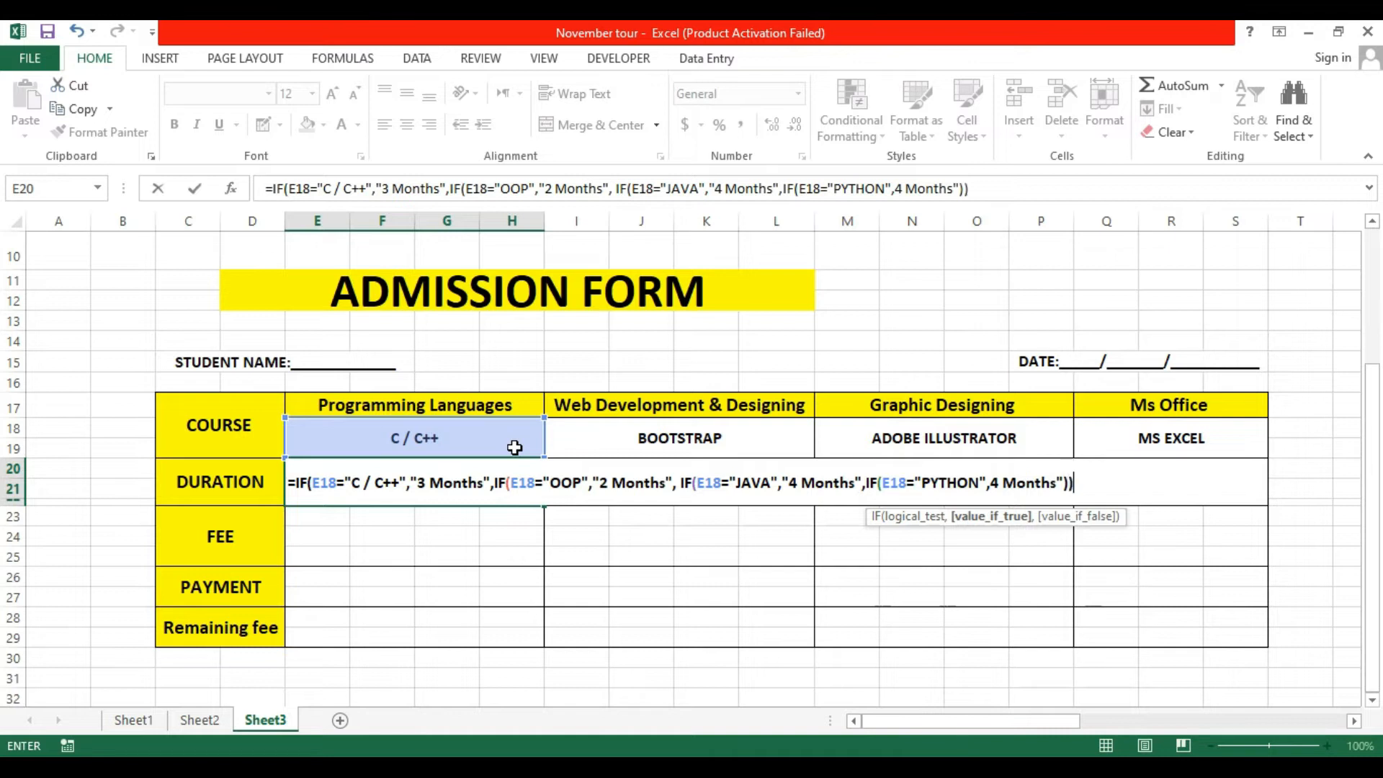
key("Return")
left_click(394, 492)
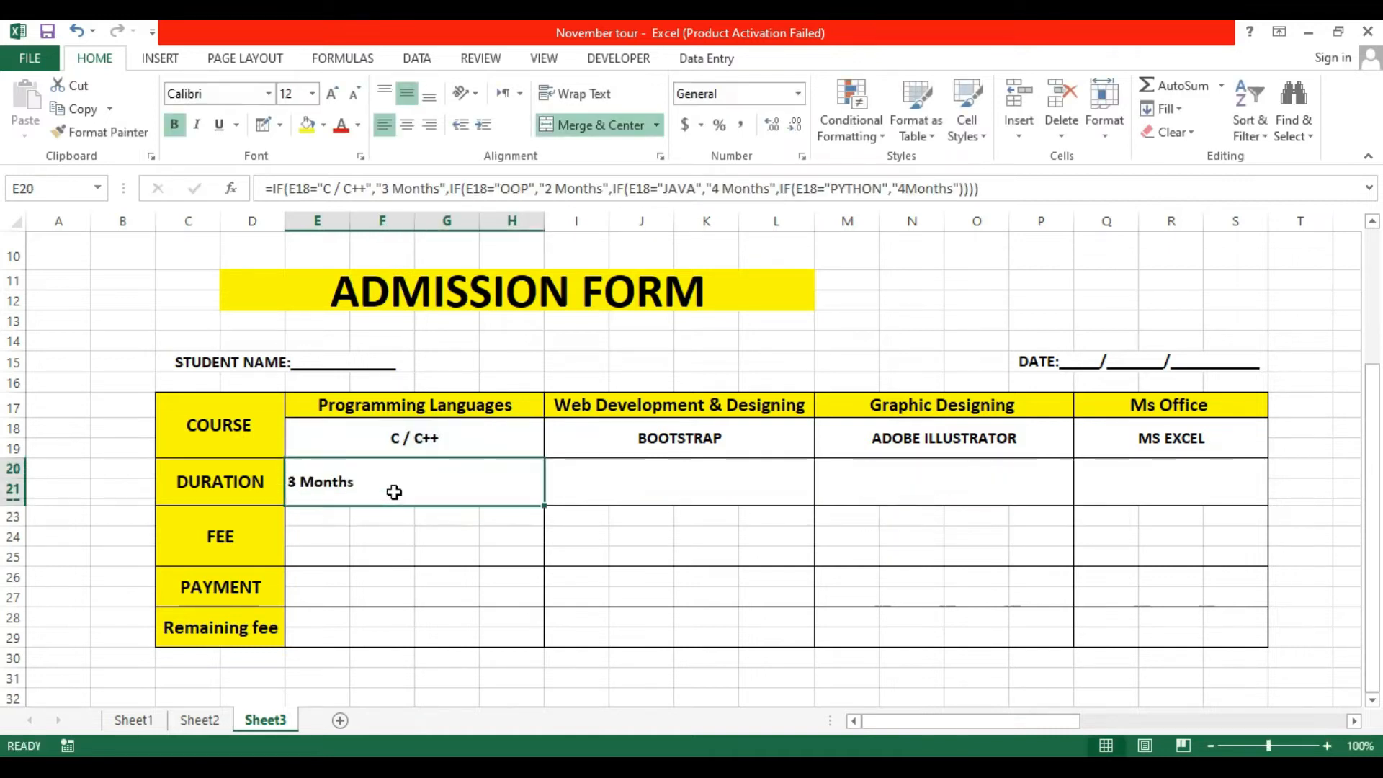
left_click(413, 125)
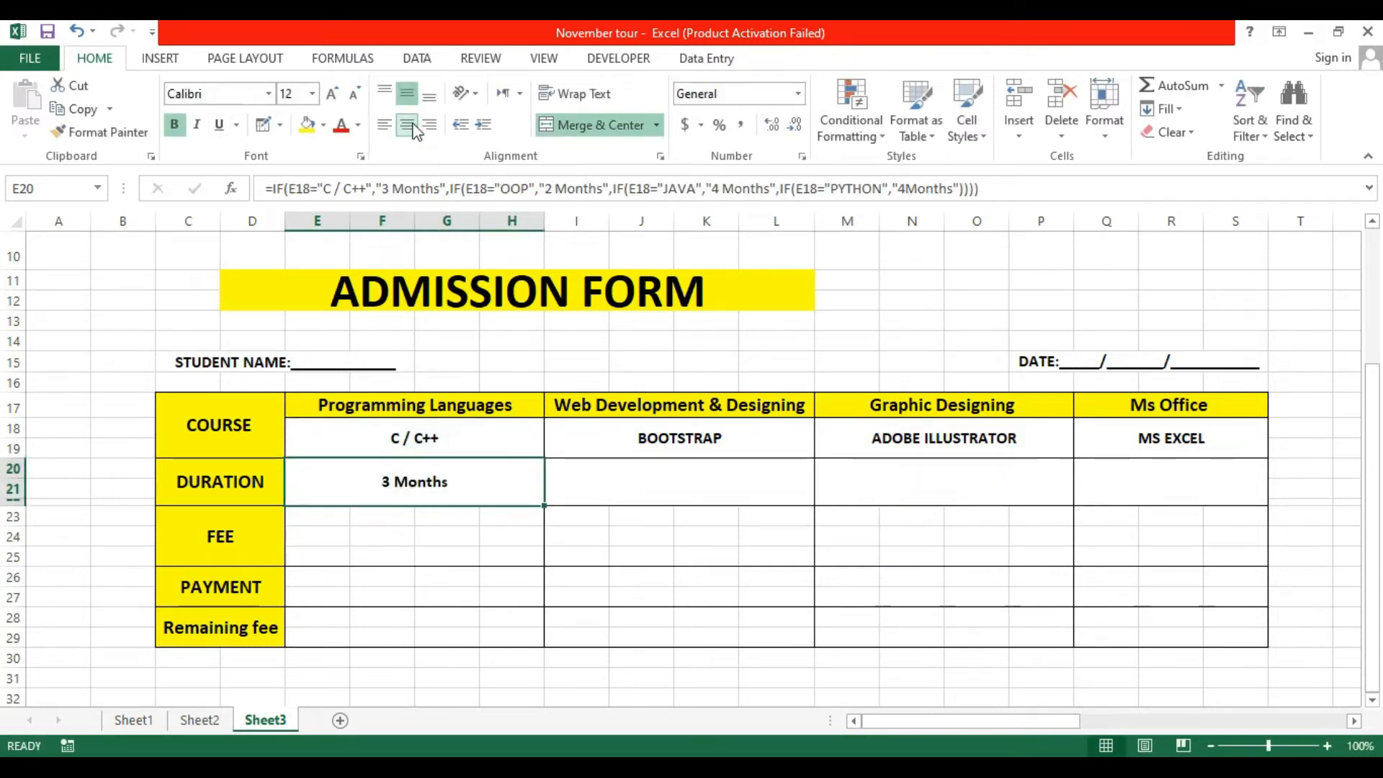
Test the E20 duration formula by choosing PYTHON, OOP, JAVA and again PYTHON in the Programming Languages course dropdown.
left_click(497, 433)
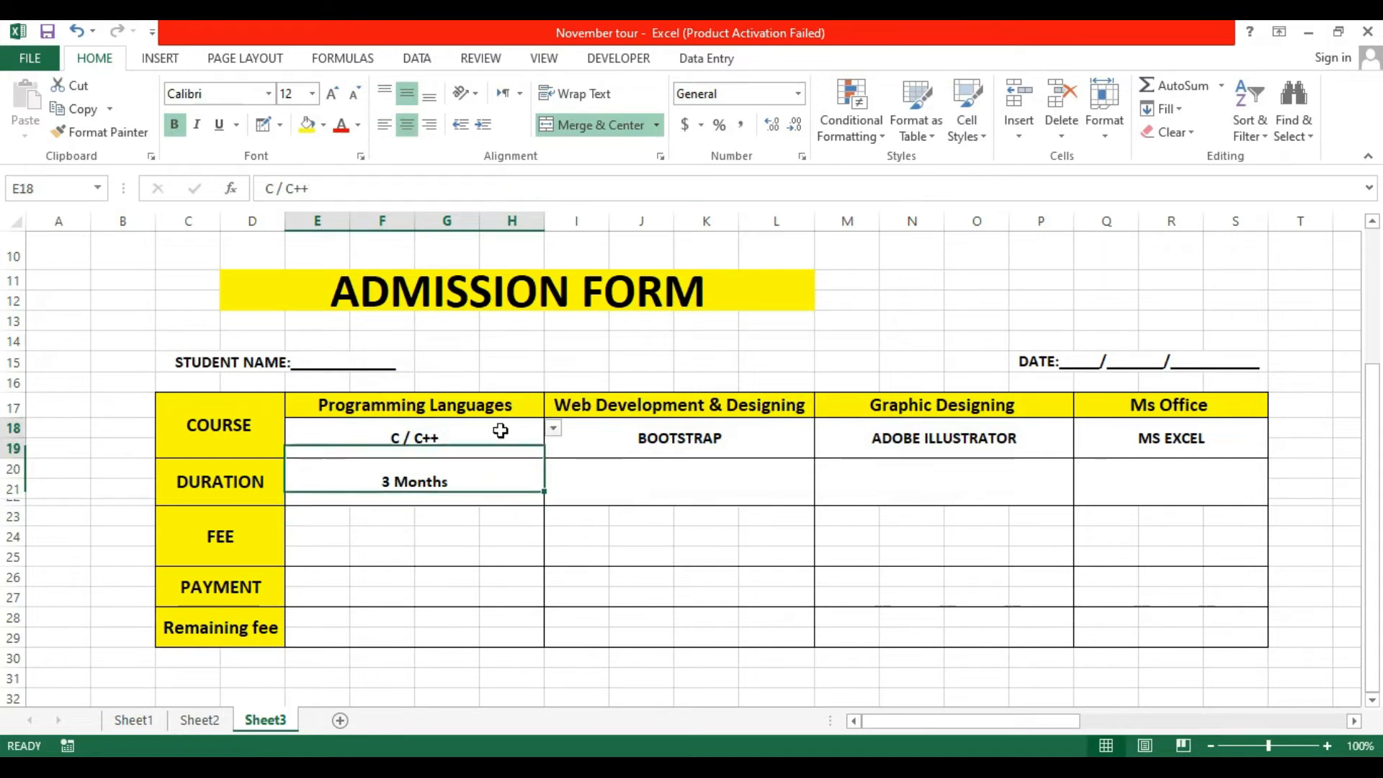
left_click(553, 428)
left_click(534, 454)
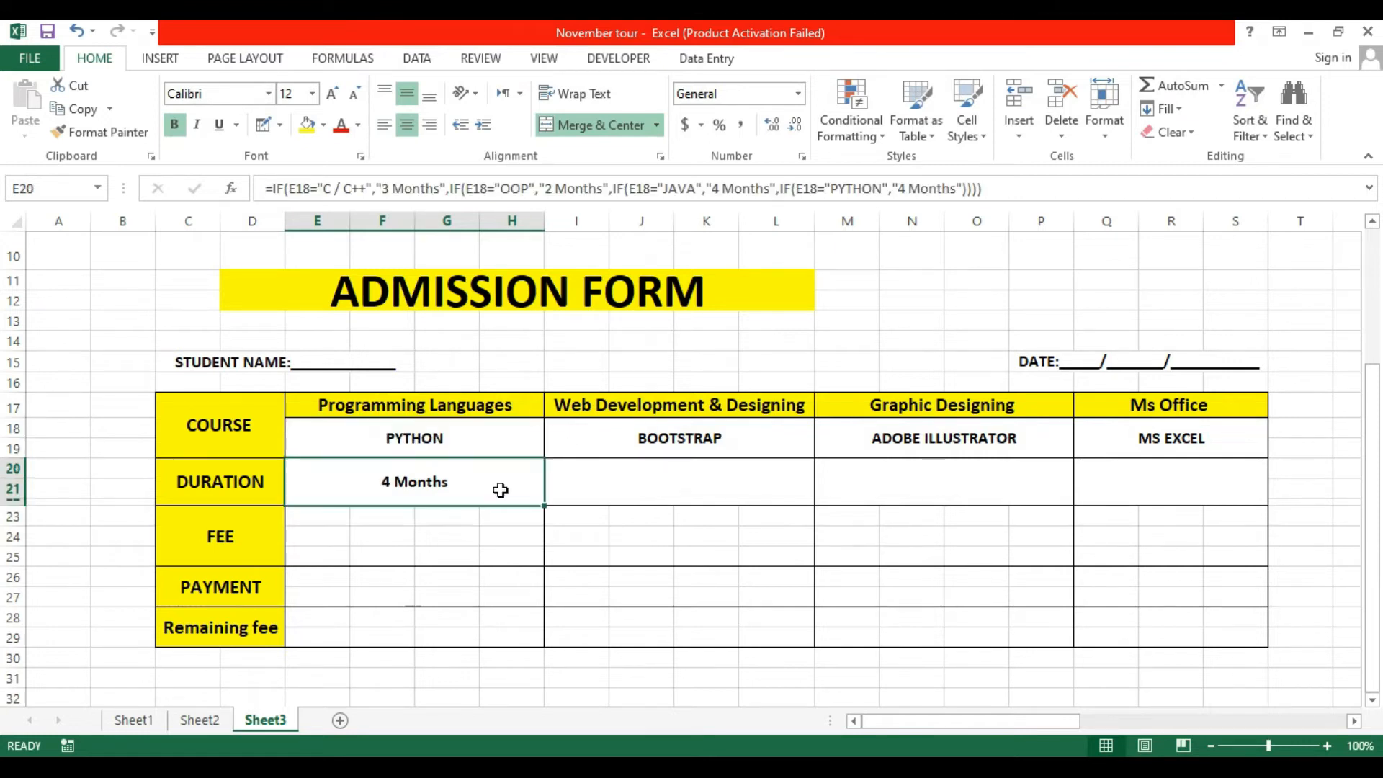
left_click(542, 433)
left_click(554, 430)
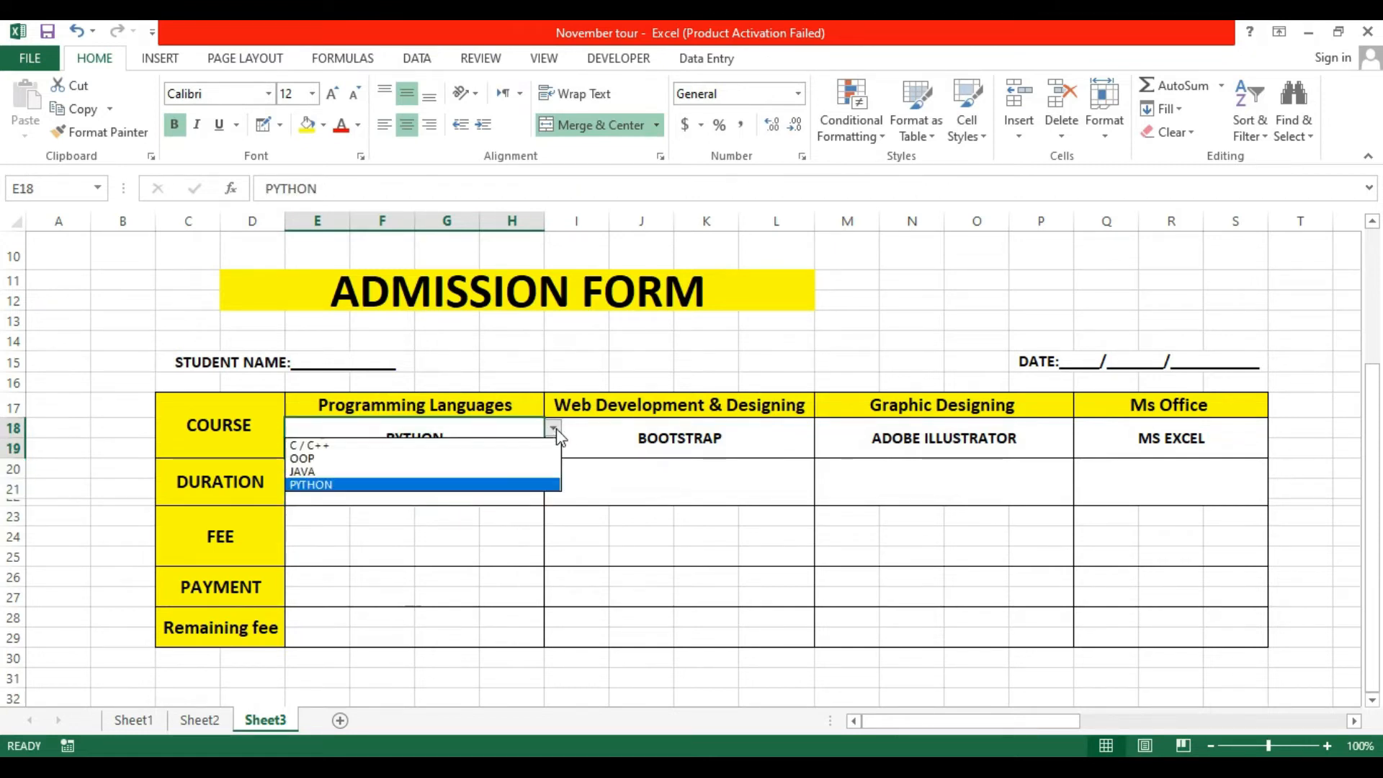
left_click(534, 459)
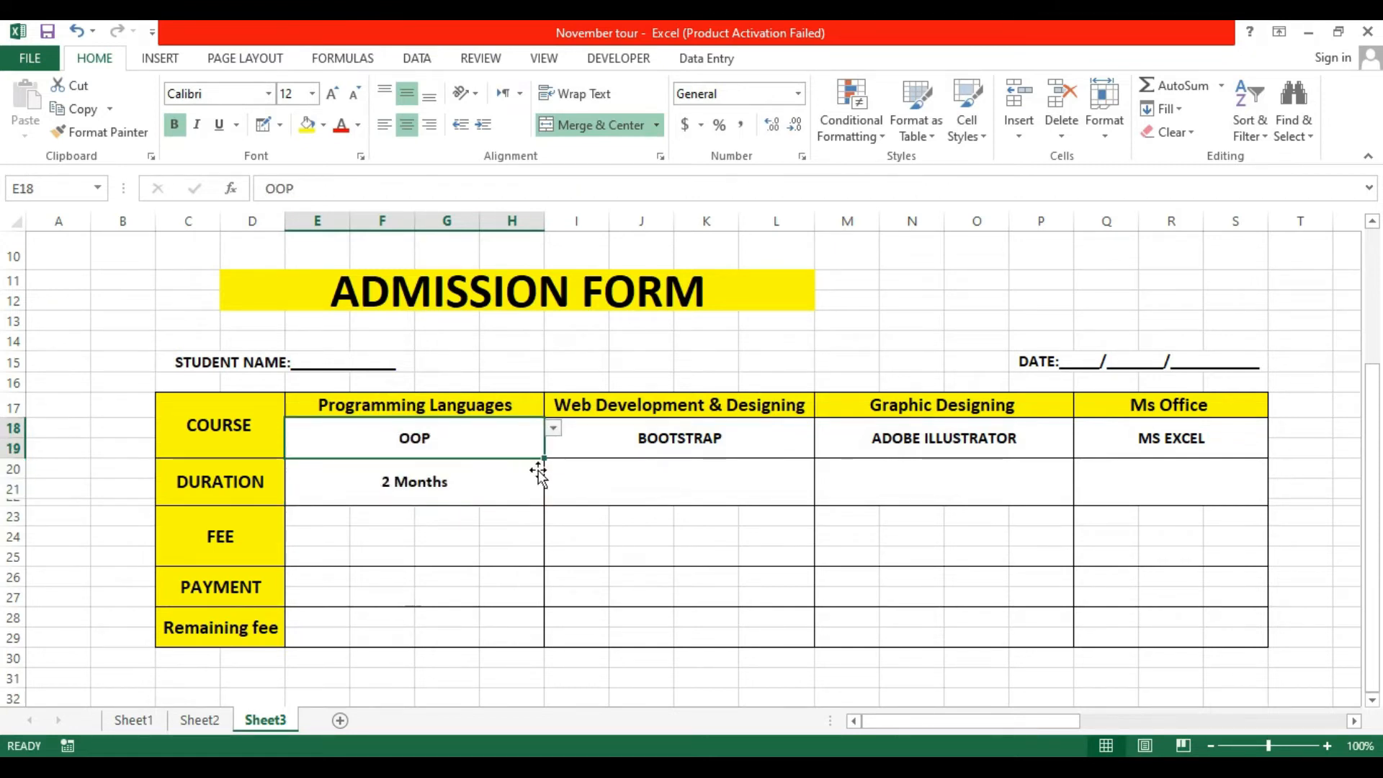
left_click(553, 429)
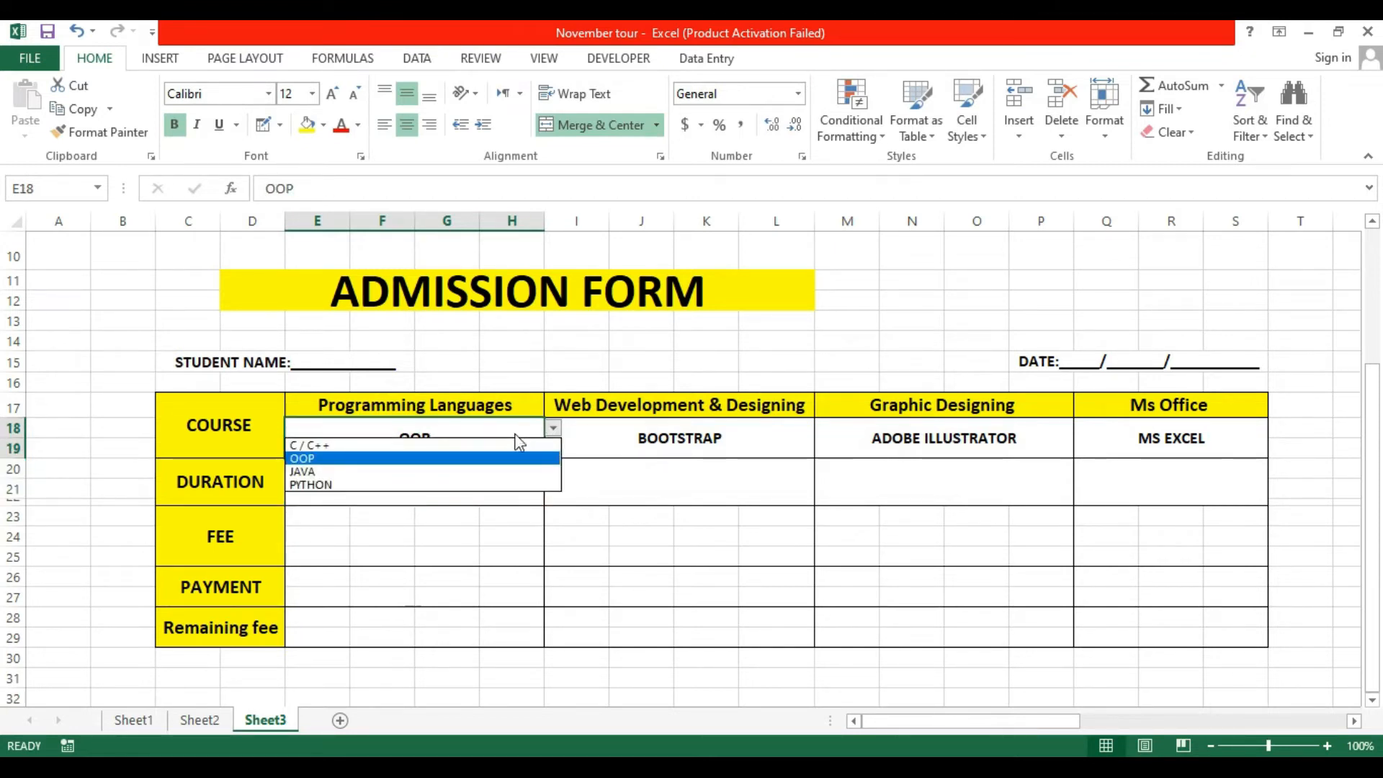
left_click(556, 431)
left_click(513, 470)
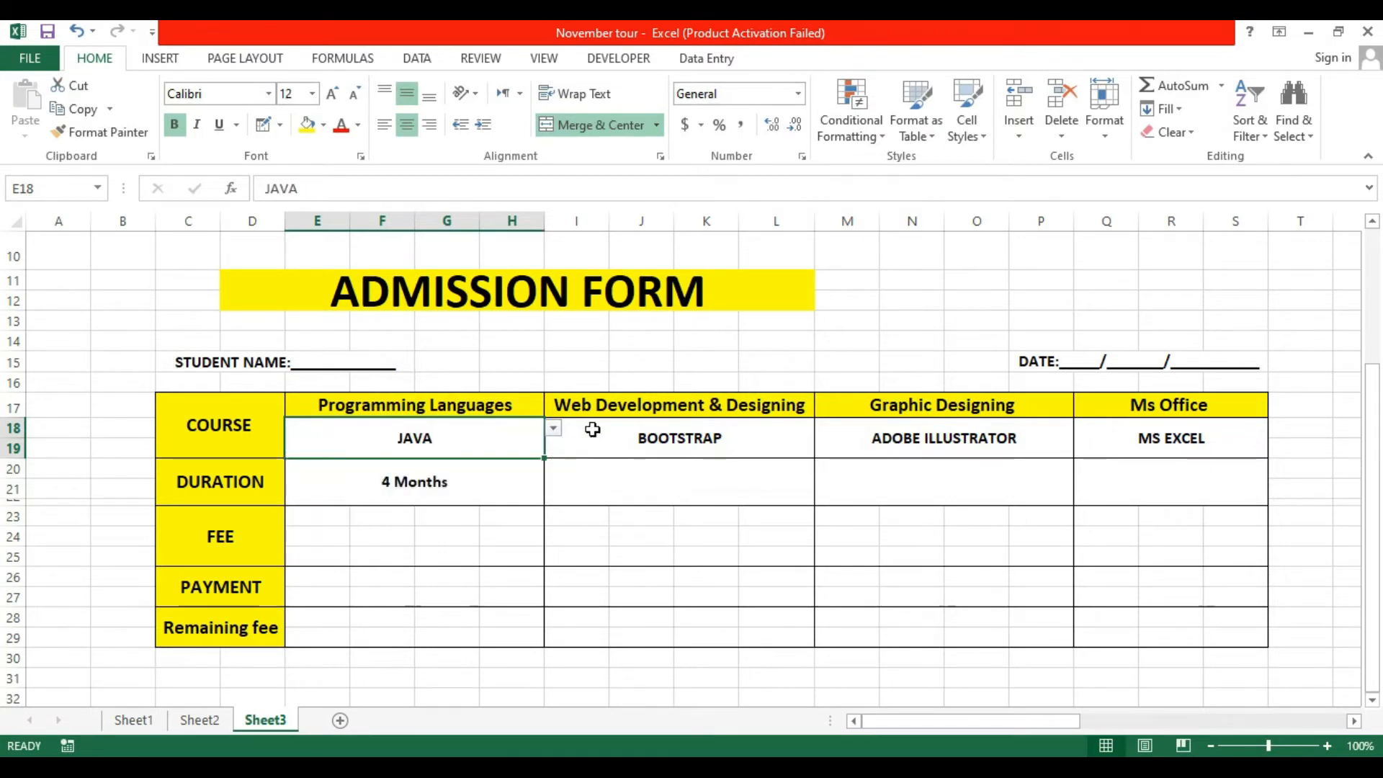
left_click(553, 429)
left_click(500, 485)
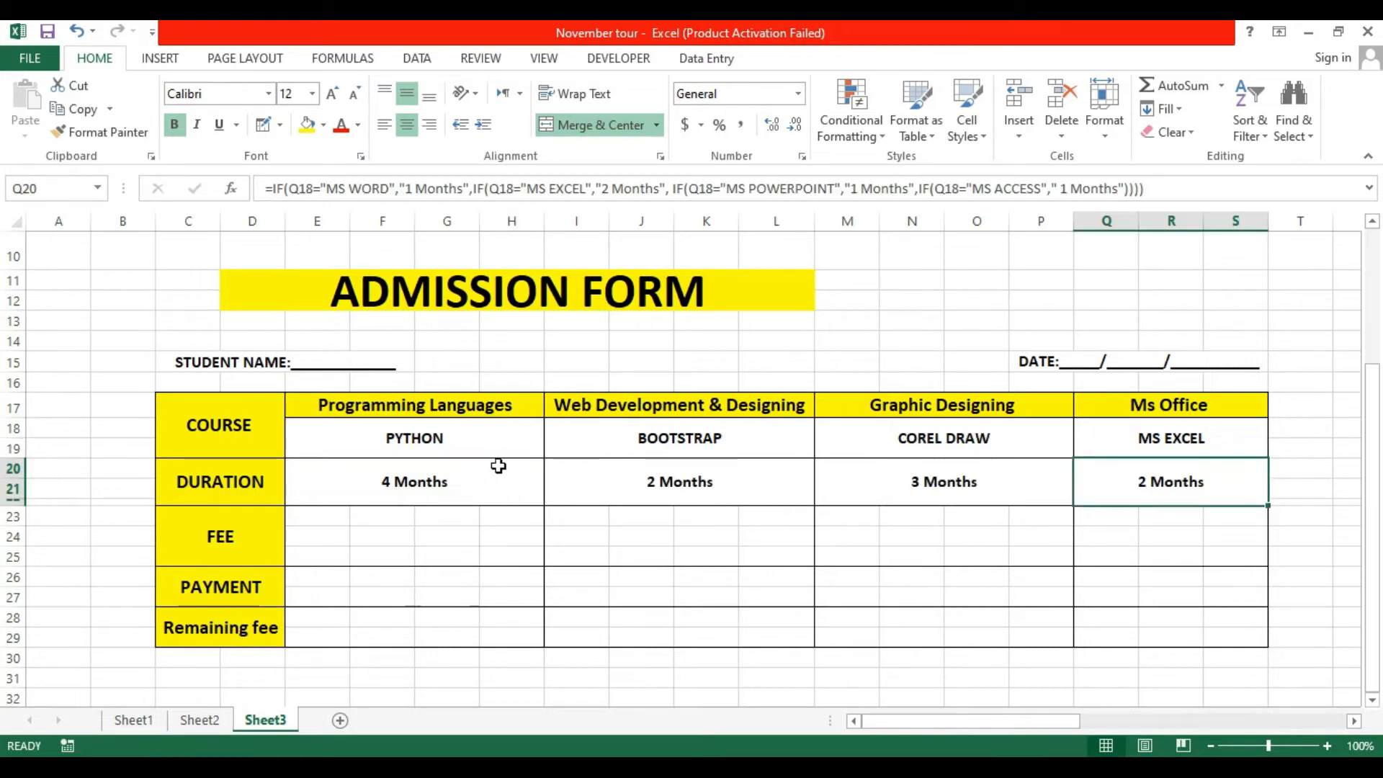
Choose OOP as the Programming Languages course in E18 and PHP as the Web Development & Designing course in I18.
left_click(536, 436)
left_click(555, 431)
left_click(518, 464)
left_click(813, 451)
left_click(824, 428)
left_click(792, 458)
left_click(823, 428)
left_click(772, 484)
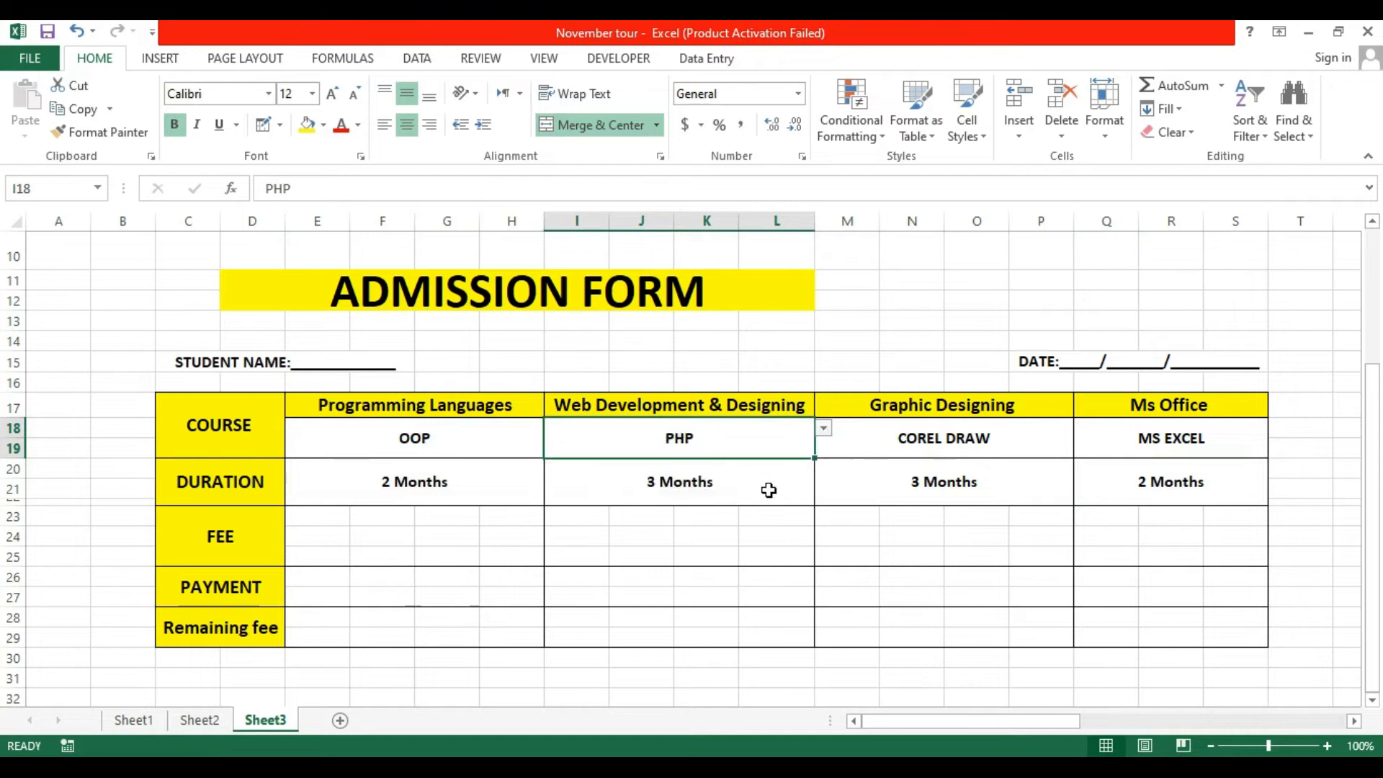
Choose ADOBE ILLUSTRATOR as the Graphic Designing course and MS ACCESS as the Ms Office course.
left_click(1052, 438)
left_click(1083, 428)
left_click(1064, 459)
left_click(1167, 440)
left_click(1277, 428)
left_click(1239, 445)
left_click(1227, 484)
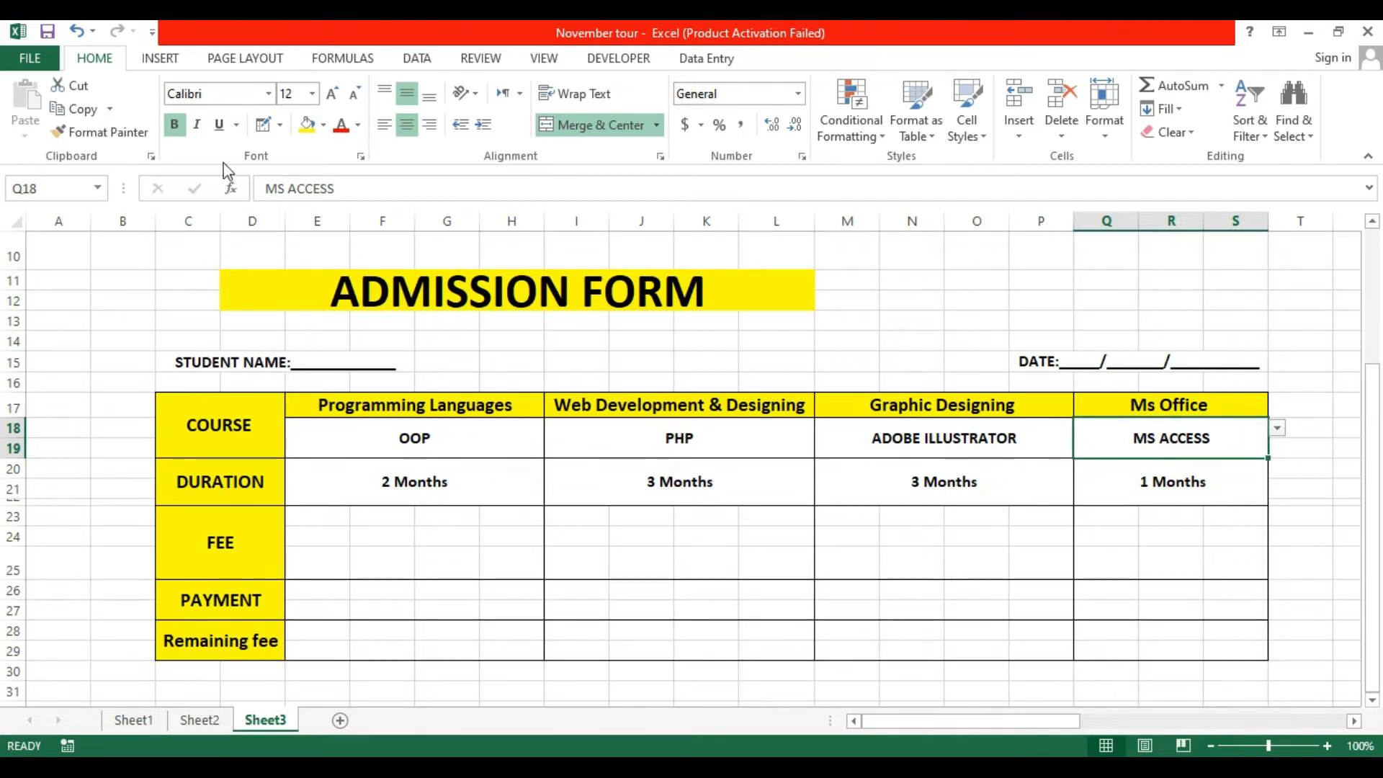
Draw a horizontal border line through the FEE row beneath row 24, spanning columns E to S.
left_click(263, 124)
mouse_move(289, 557)
left_mouse_down()
mouse_move(1148, 544)
mouse_move(1249, 565)
left_mouse_up()
left_click(279, 124)
left_click(216, 512)
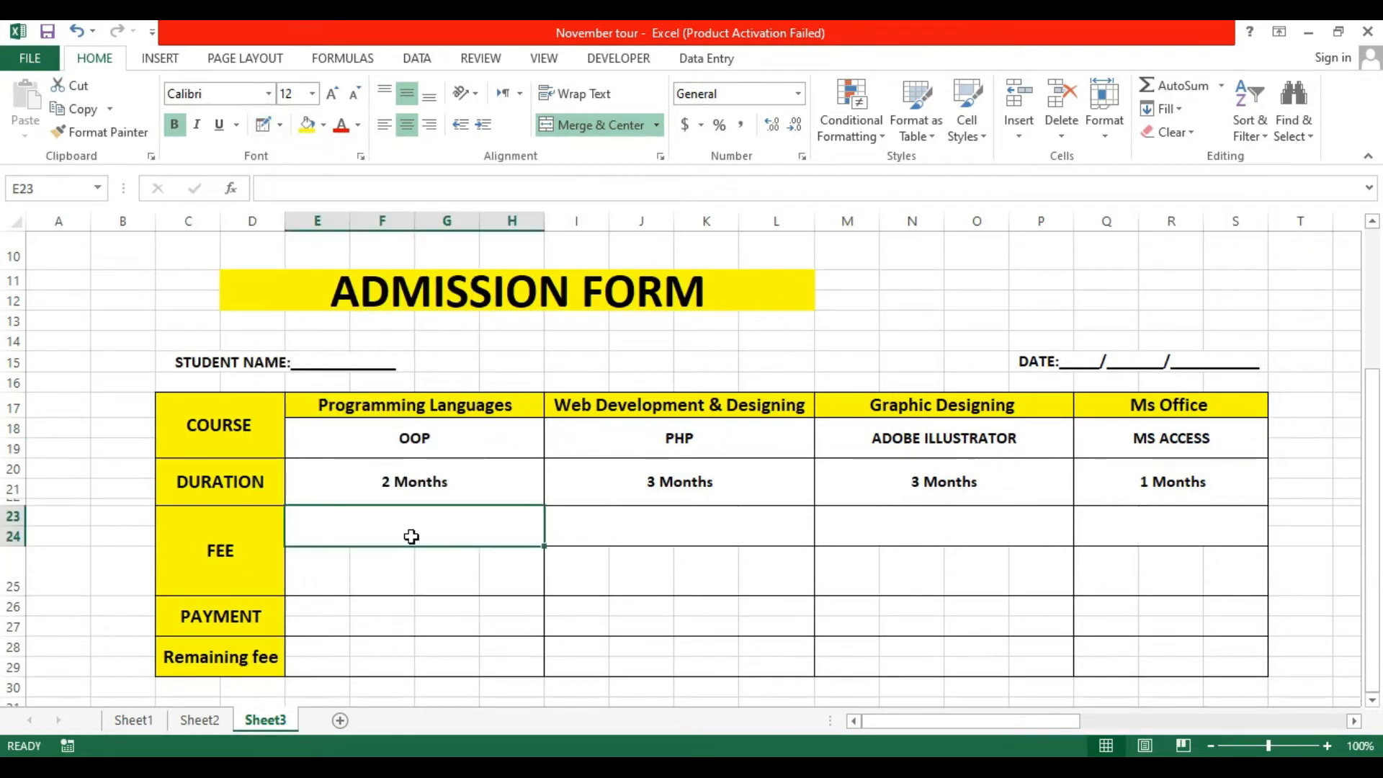
Enter the label TOTAL in the upper FEE cell of all four course columns, in E23, I23, M23 and Q23.
type("TOTAL")
left_click(626, 531)
type("TOTAL")
key("Tab")
type("TOTAL")
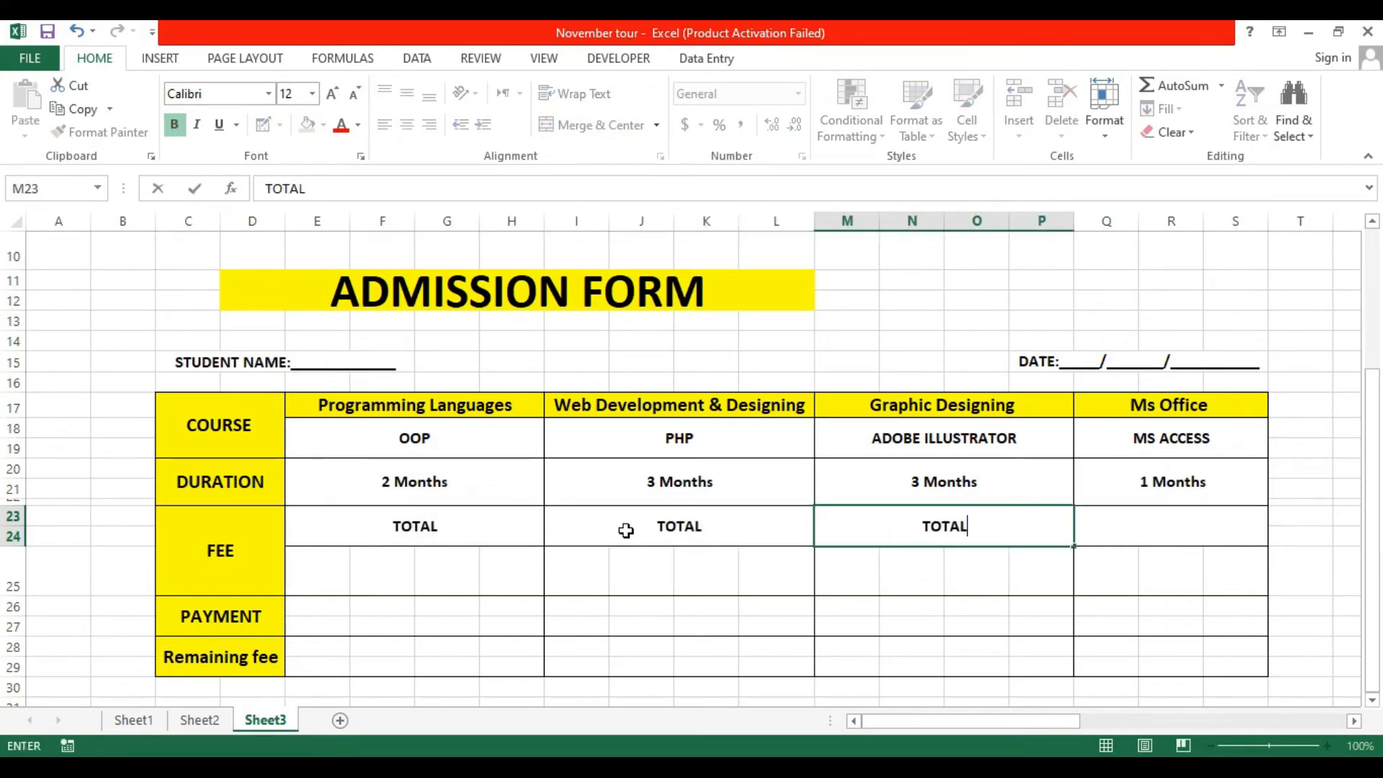
key("Tab")
type("TOTAL")
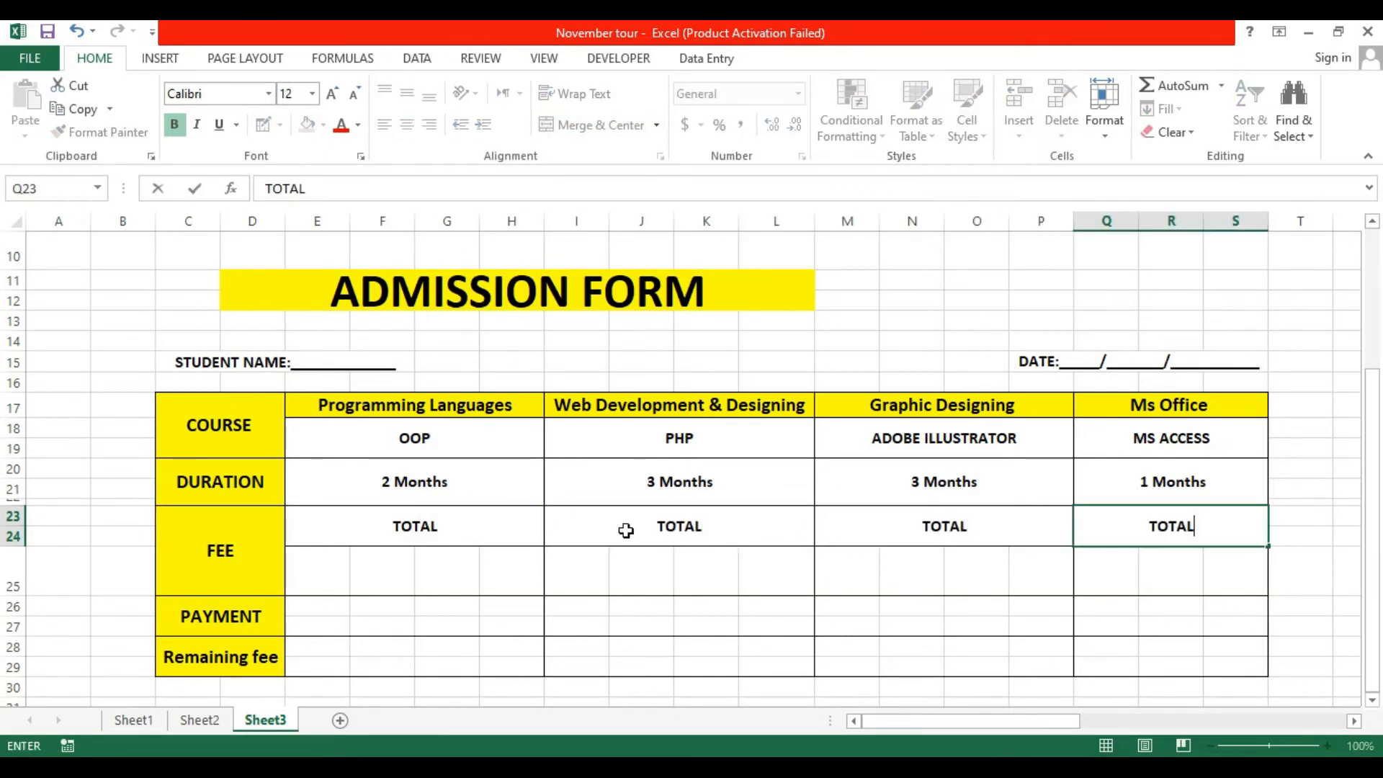
Fill the four TOTAL cells in the FEE row with green.
left_click(338, 538)
left_click_drag(338, 537, 1136, 532)
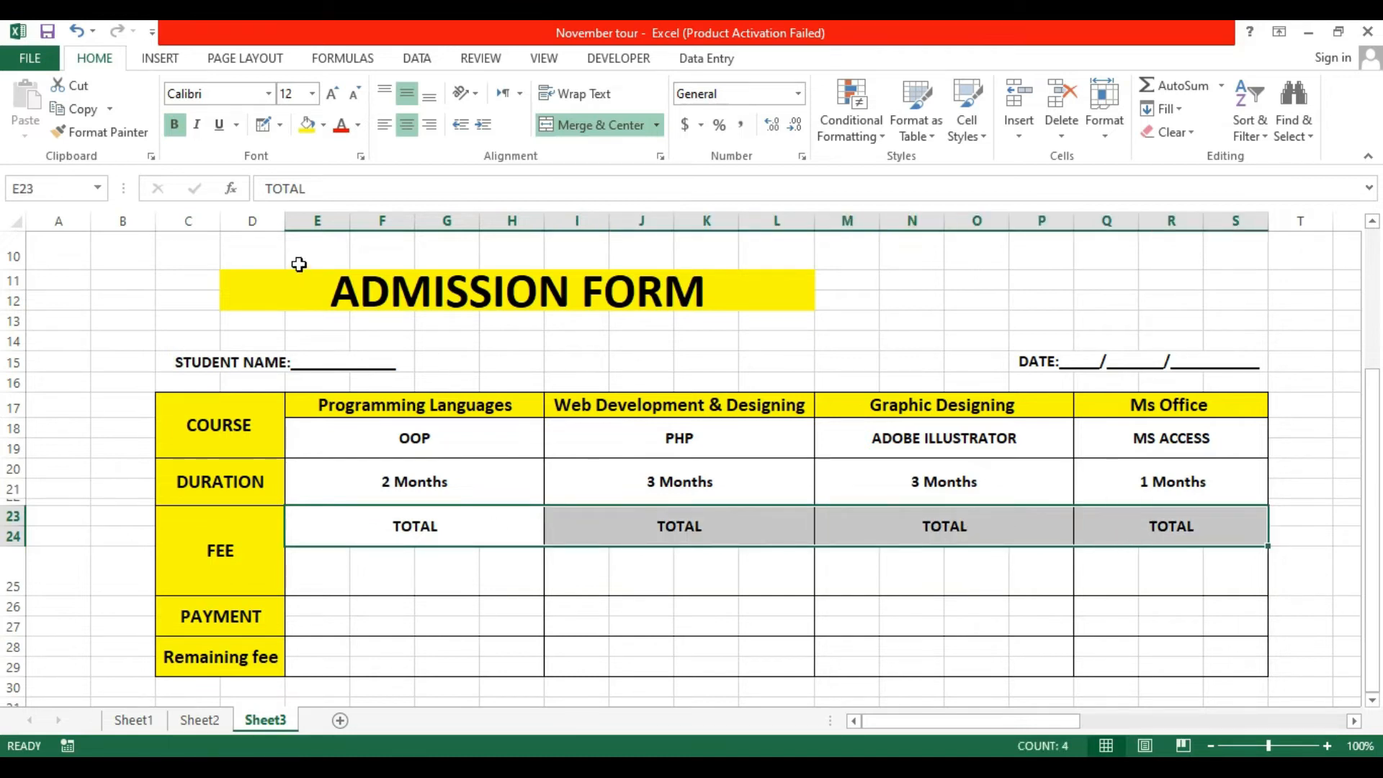
left_click(324, 125)
left_click(374, 282)
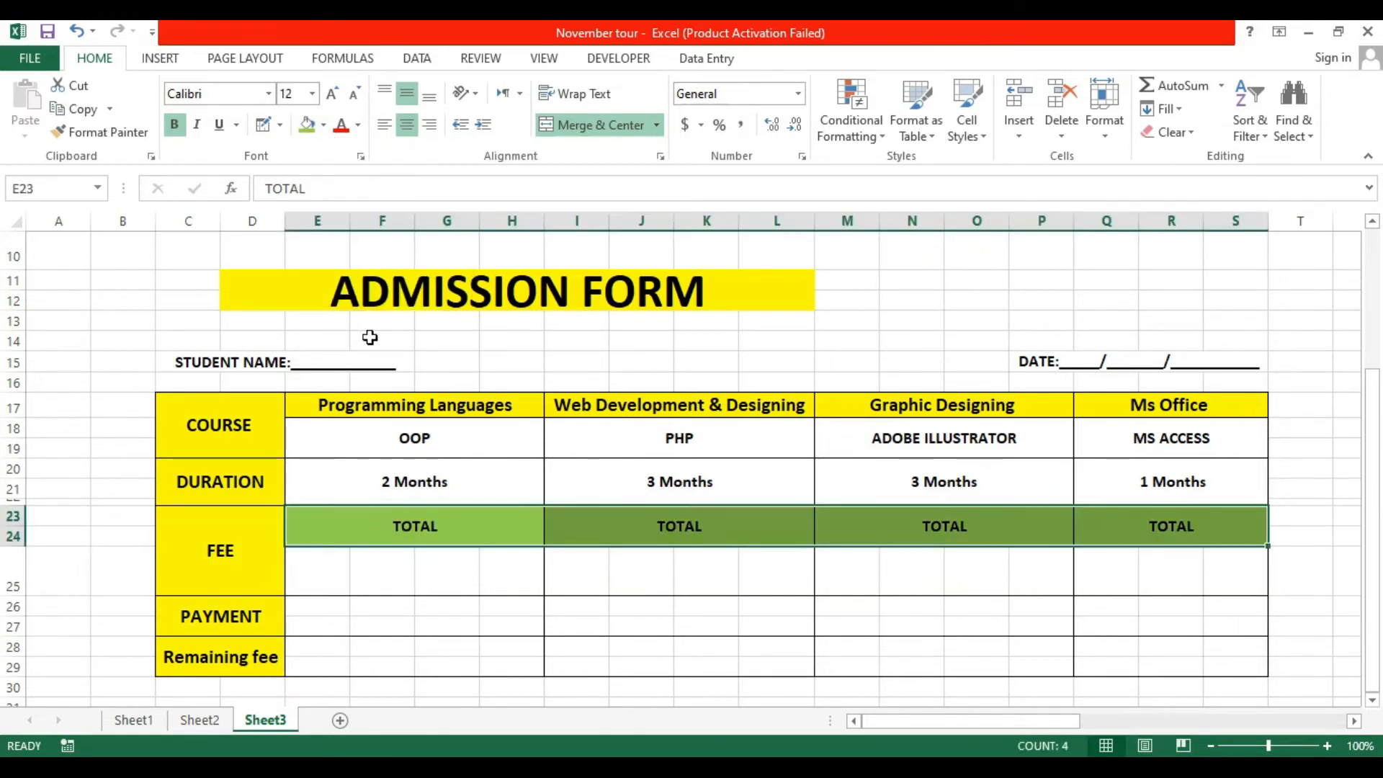
Try C / C++ in the Programming Languages course dropdown in E18, and leave JAVA selected.
left_click(454, 445)
left_click(553, 428)
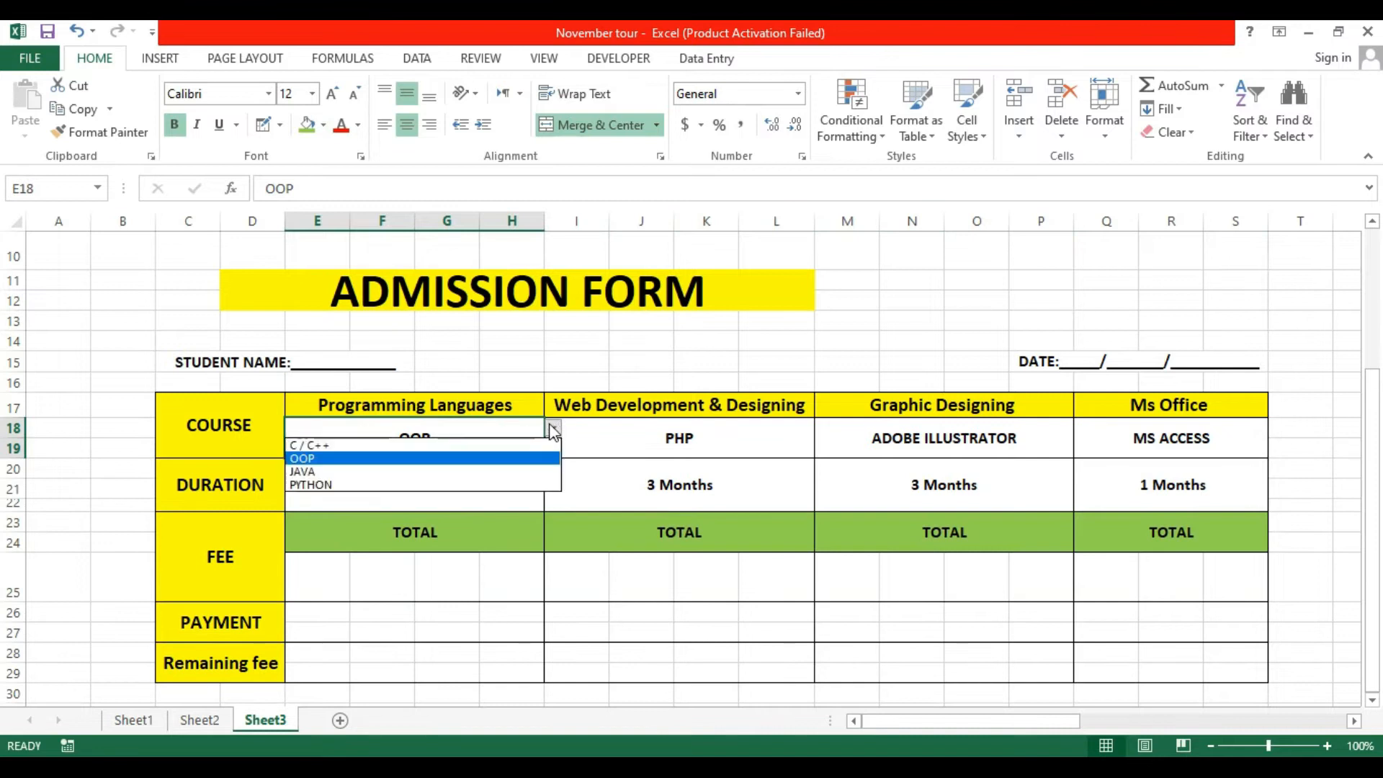
left_click(503, 455)
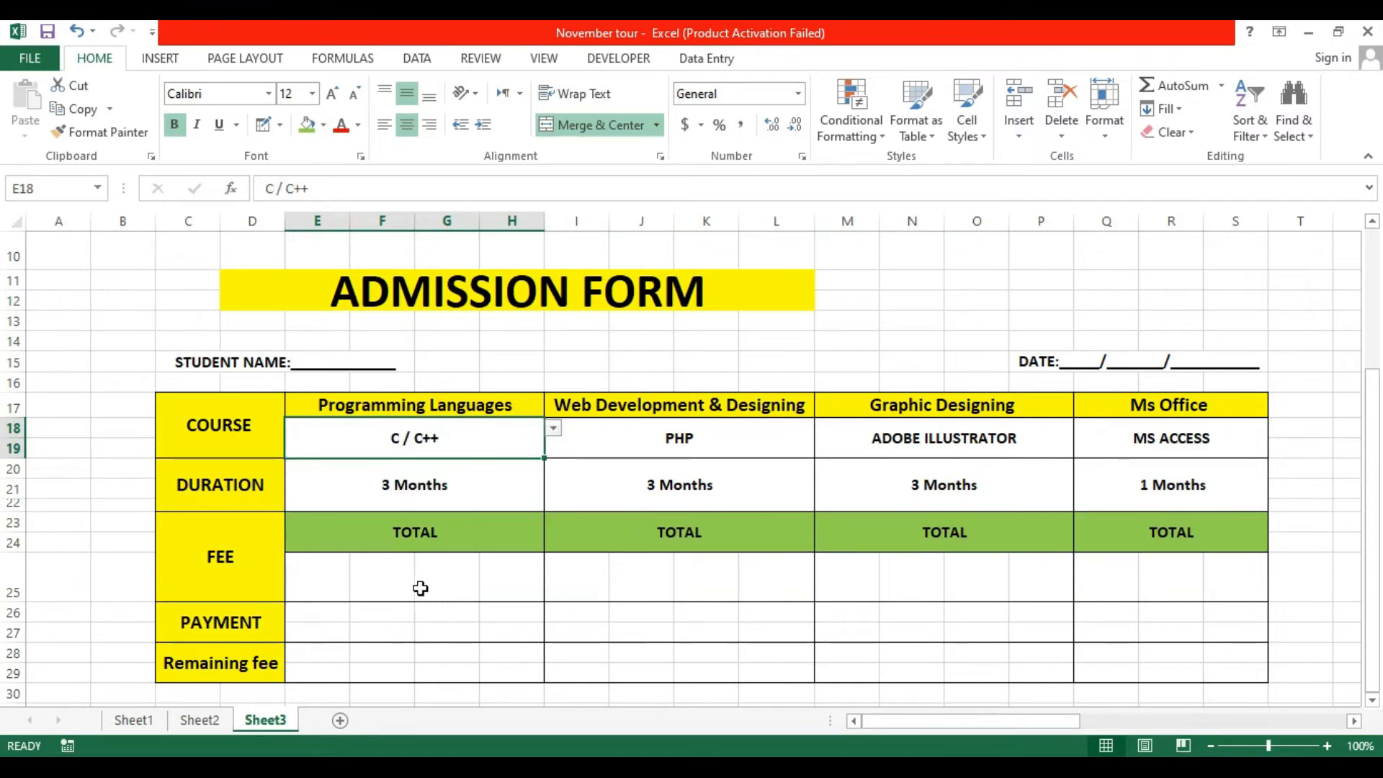
left_click(552, 429)
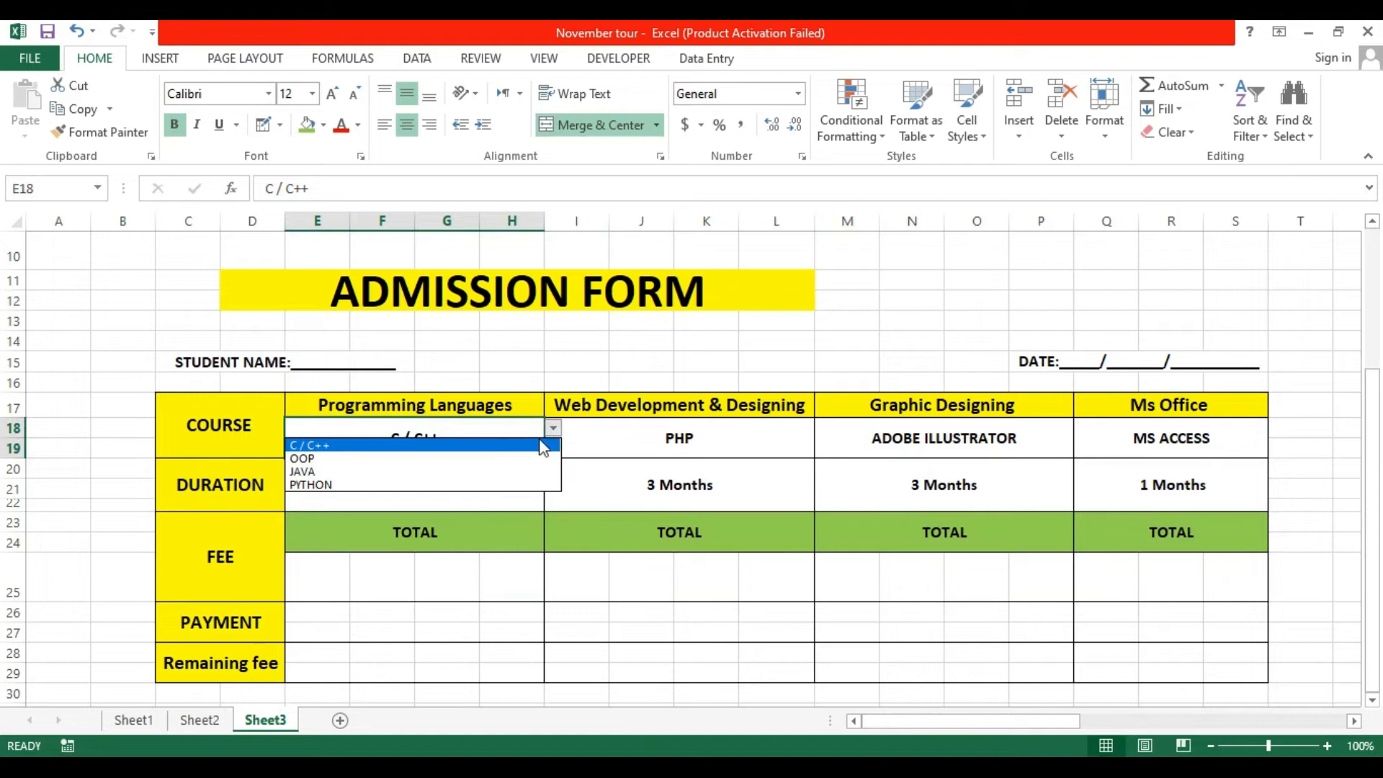
left_click(474, 472)
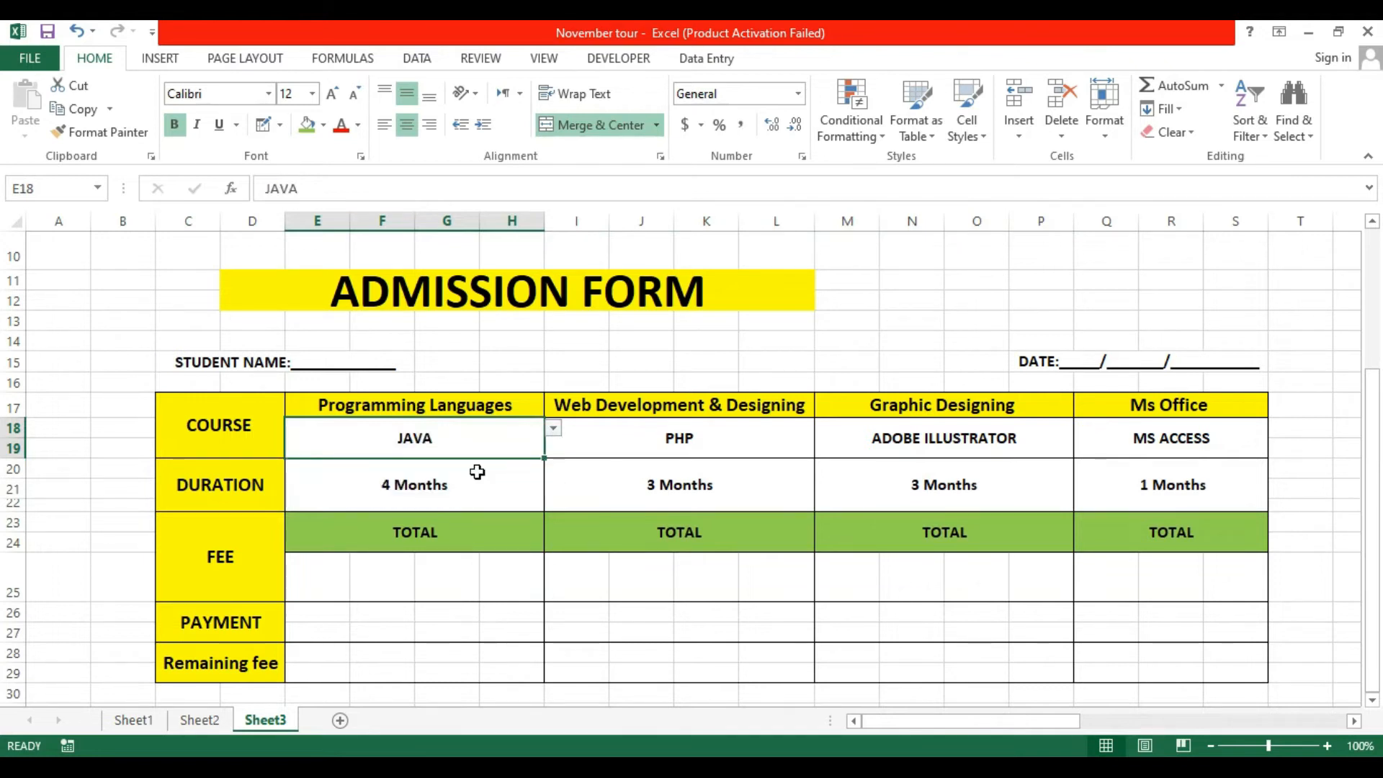
Begin an IF formula in the Programming Languages fee cell E25 that returns "3000" when E18 equals "C / C++".
left_click(439, 591)
type("=IF(")
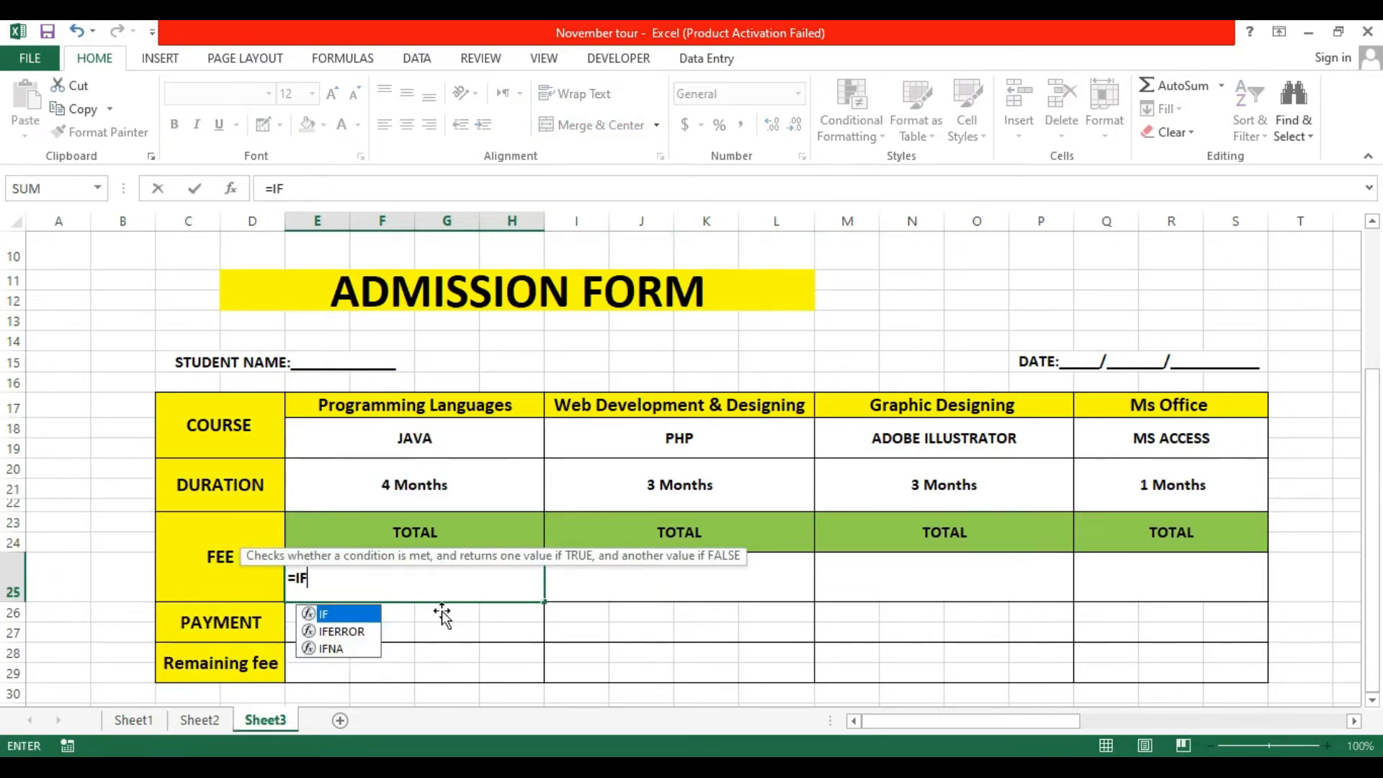
left_click(415, 448)
type("=")
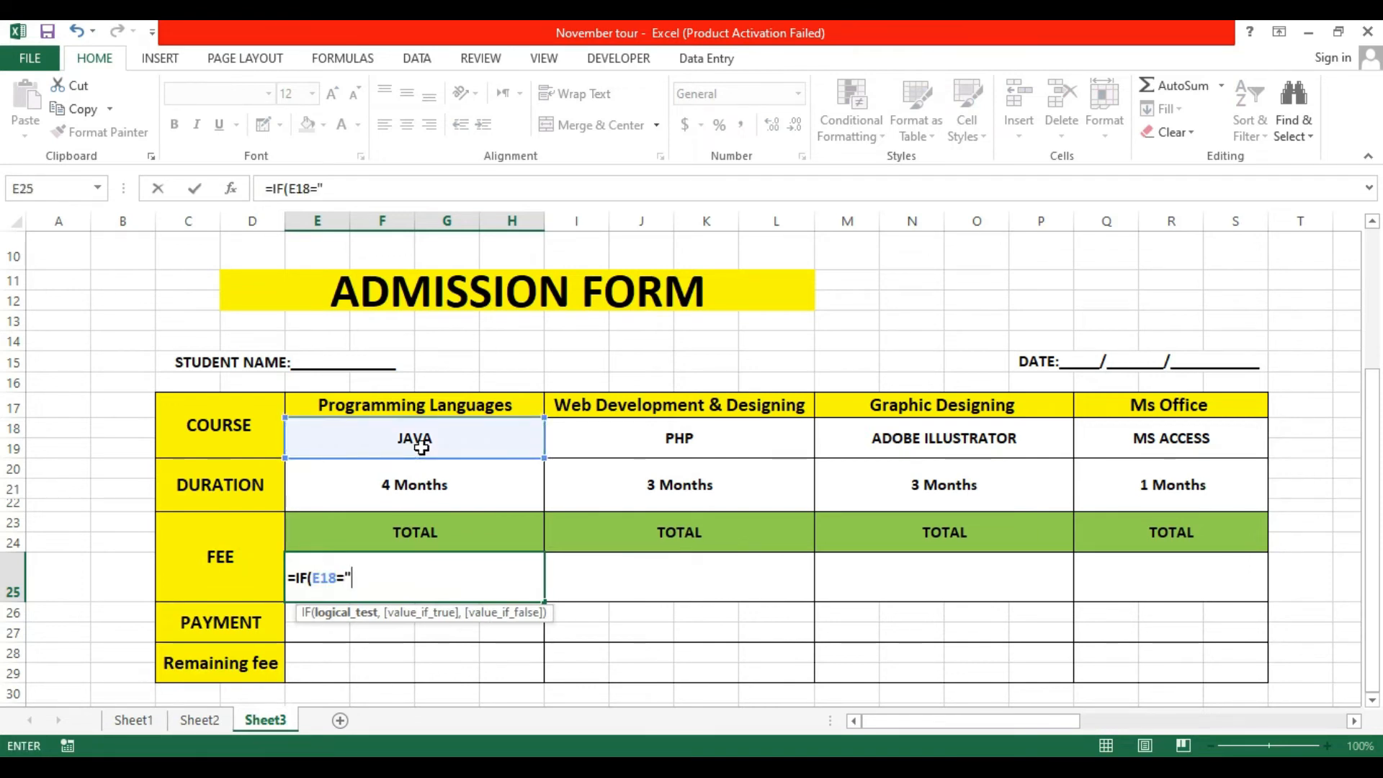
type("\"C / C++\",")
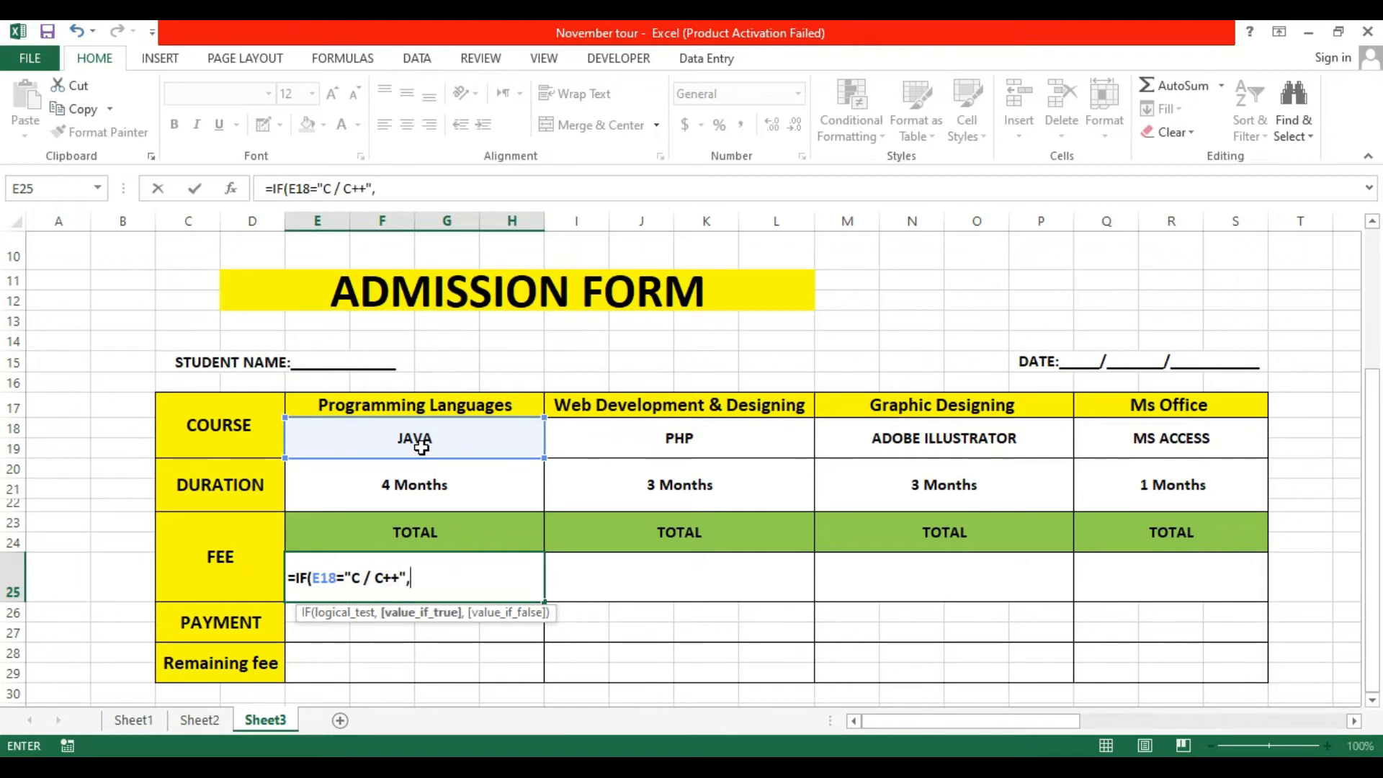
type("\"3000\", if(")
Nest a second IF in the E25 fee formula that returns "2500" when E18 equals "OOP".
left_click(381, 456)
type("=\"oop")
key("BackSpace")
key("BackSpace")
key("BackSpace")
type("OOP\",\"2500\",I")
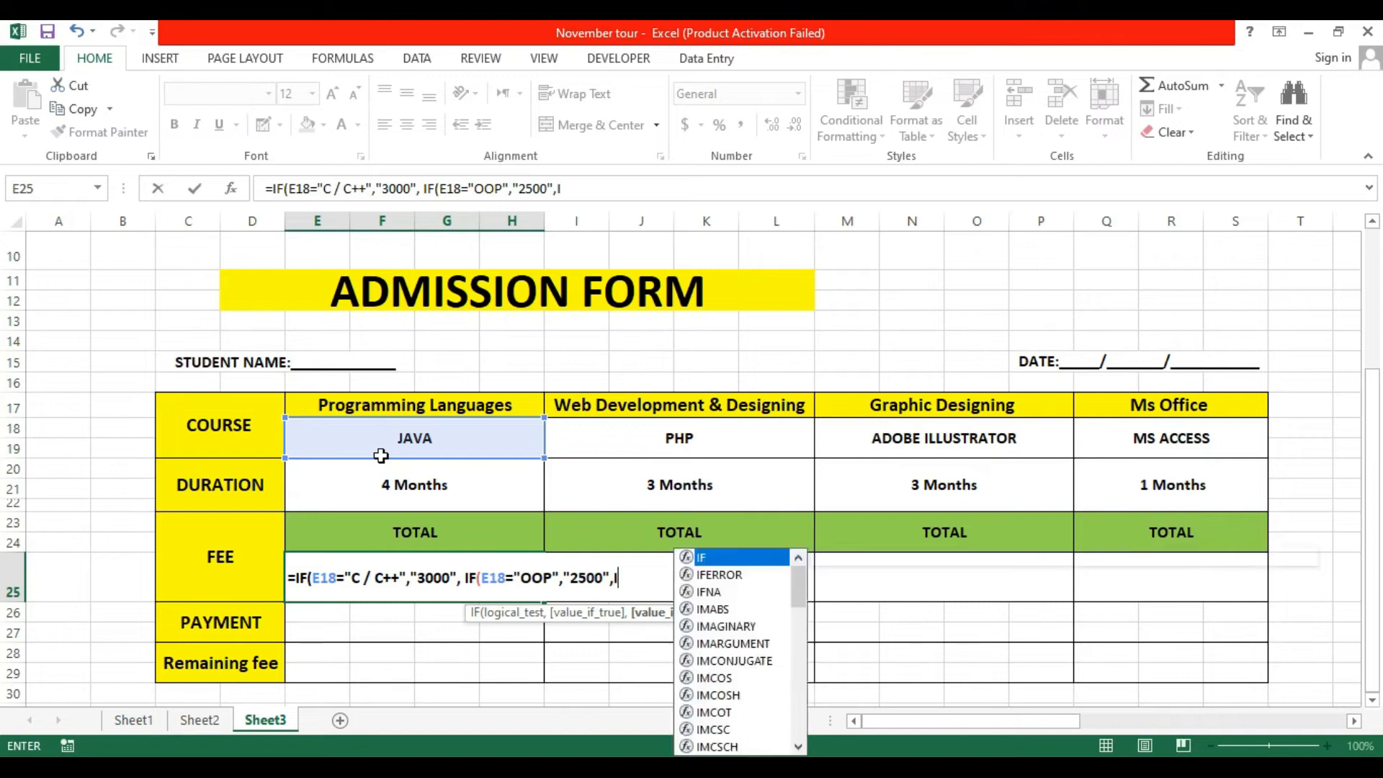
Nest a third IF in the E25 fee formula that returns "5000" when E18 equals "JAVA".
type("F(")
left_click(425, 444)
type("=")
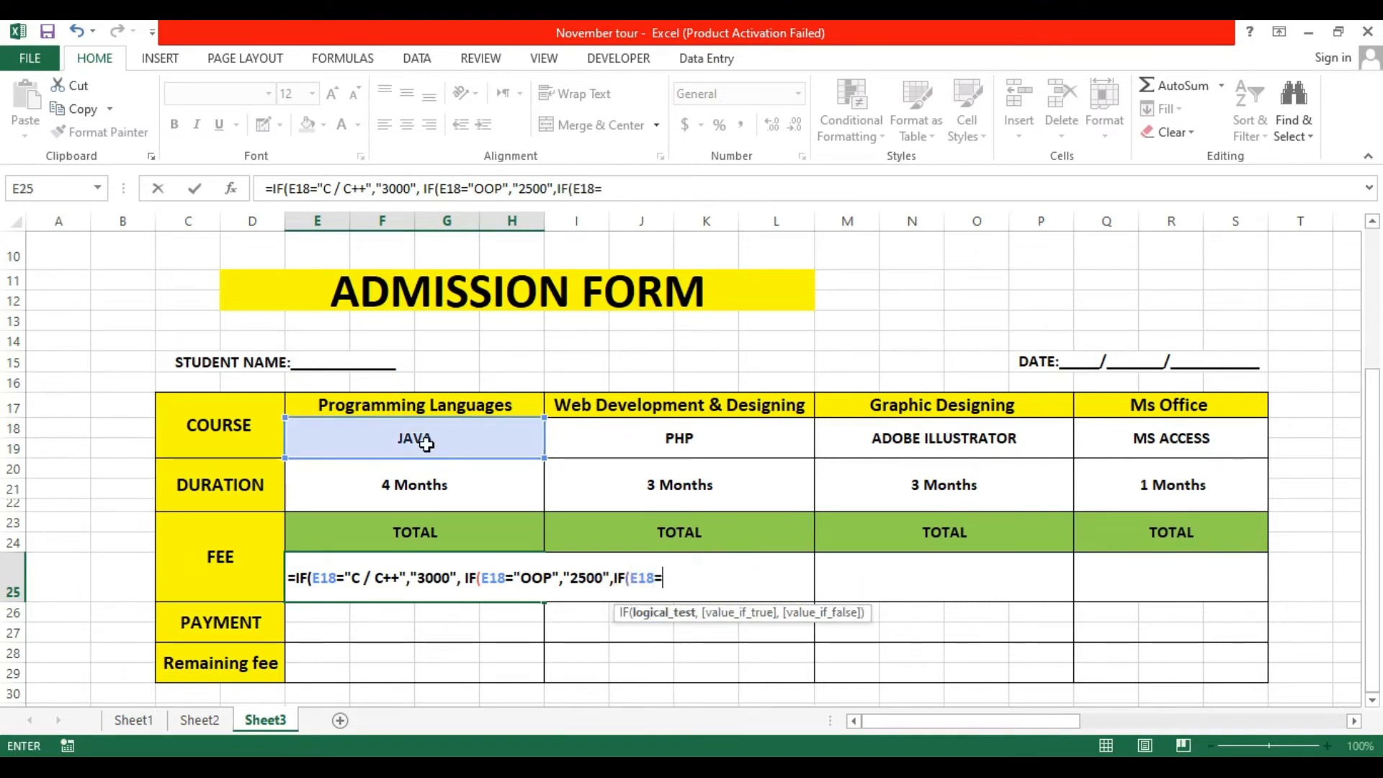
type("\"JAVA\",\"5000")
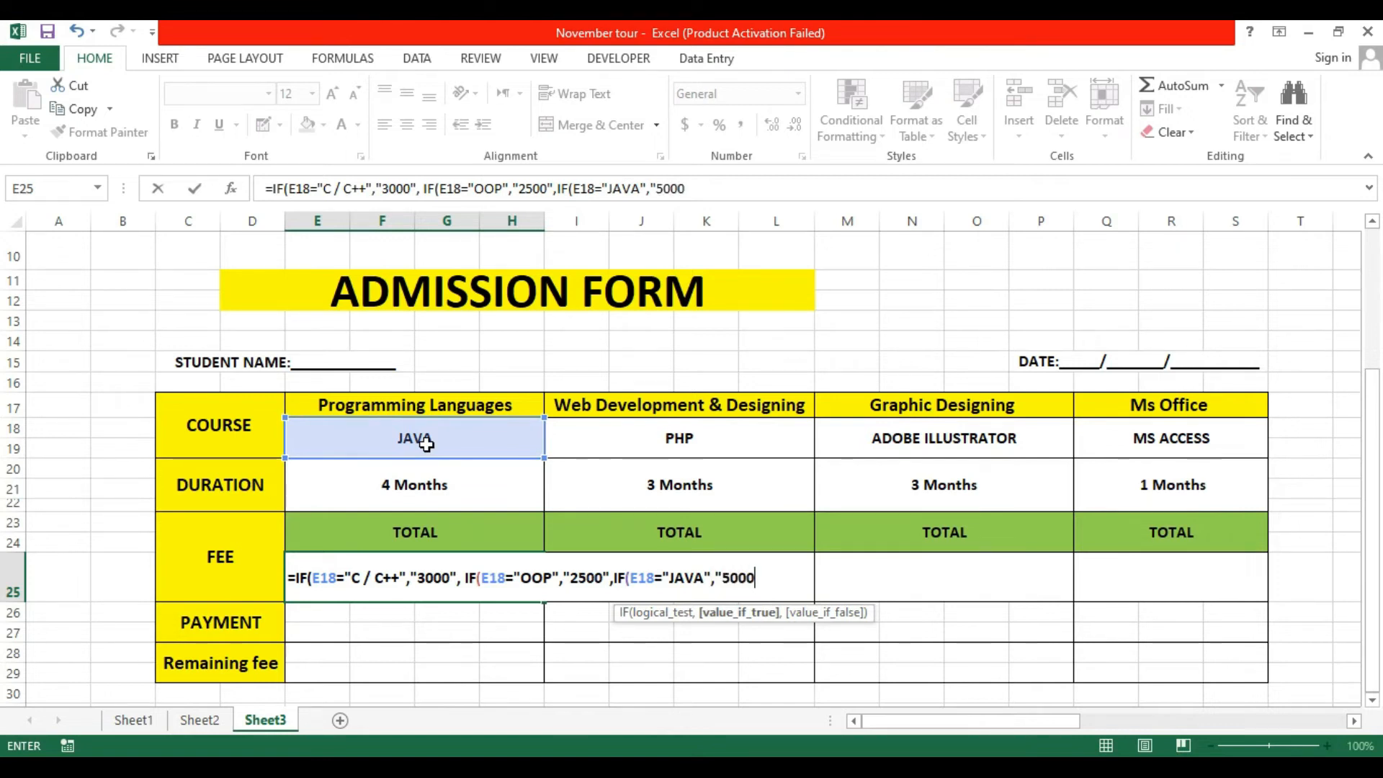
Nest a fourth IF in the E25 fee formula that returns "4000" when E18 equals "PYTHON", complete the formula and centre the cell horizontally.
type("\",IF(")
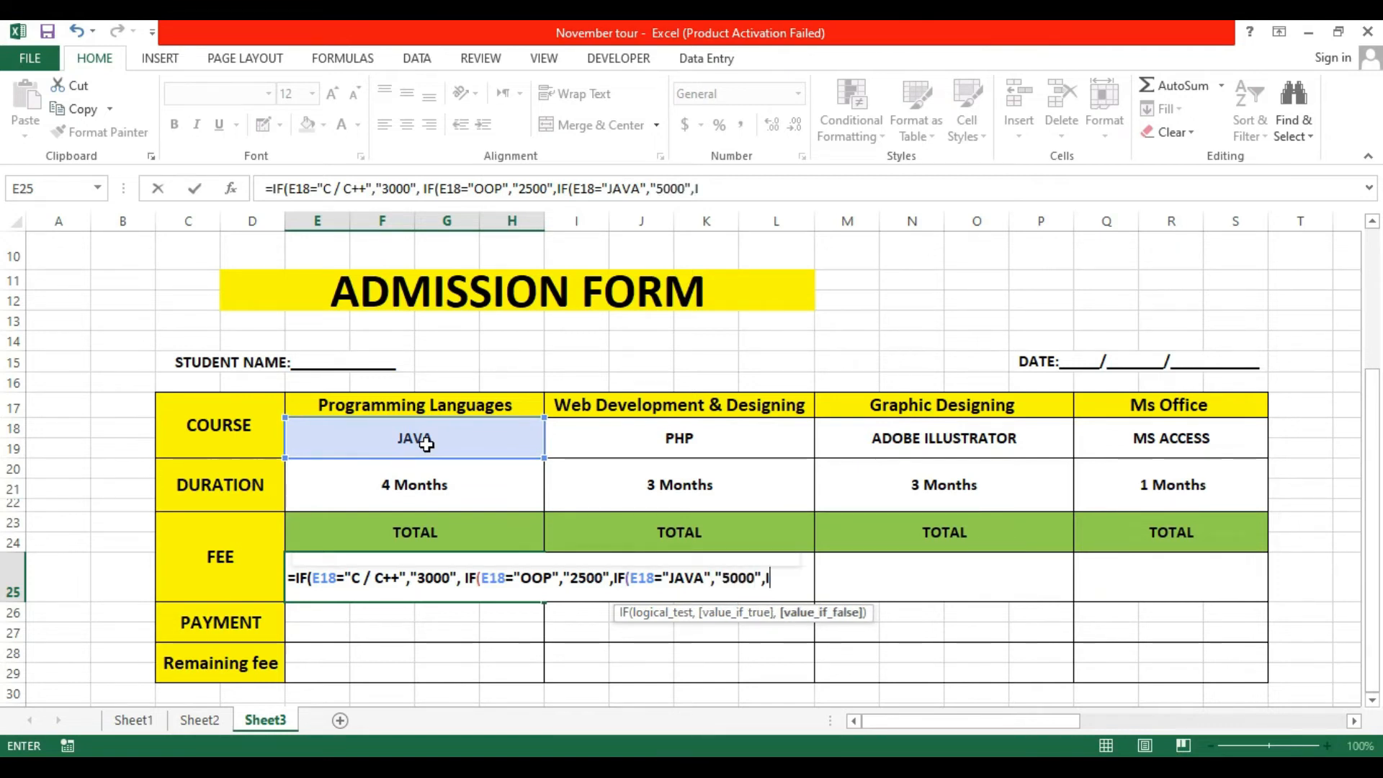
left_click(402, 449)
type("=\"")
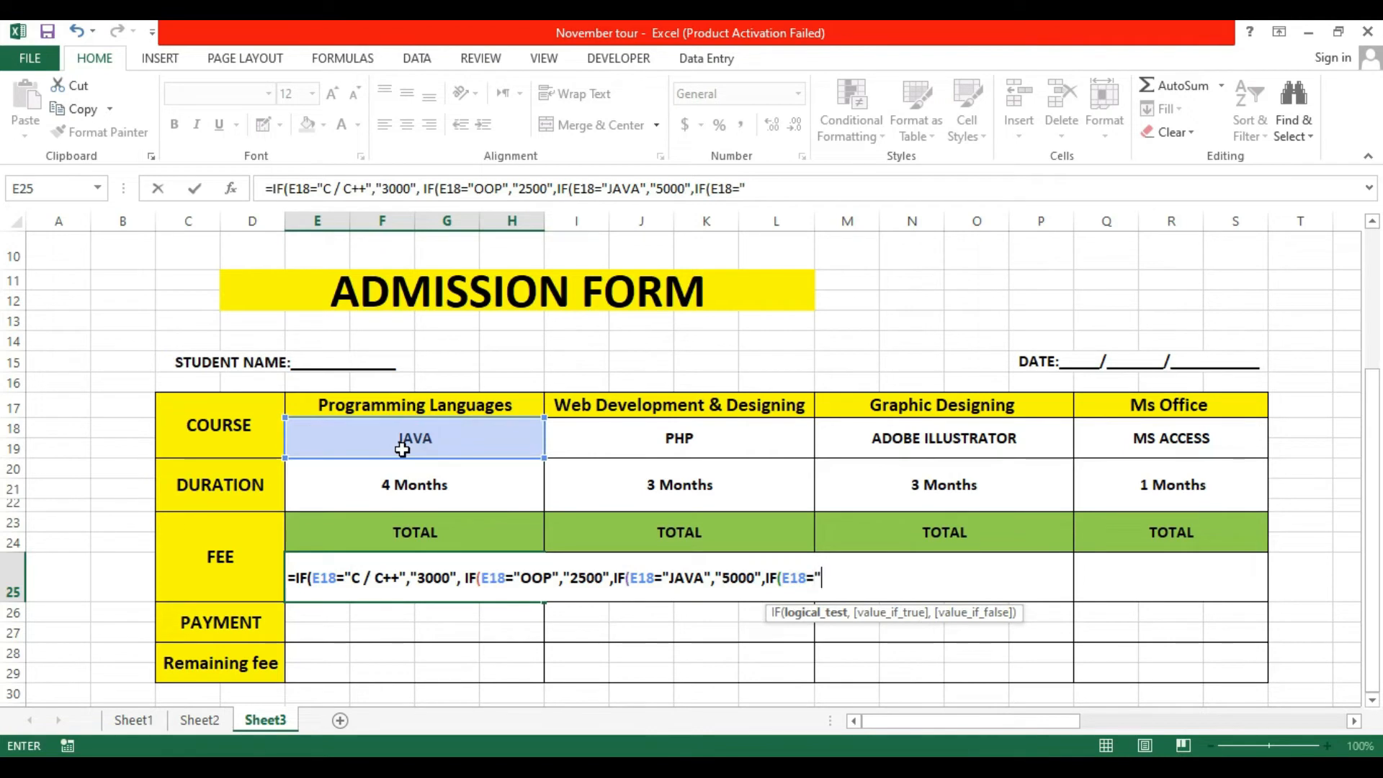
type("PYTHON\",")
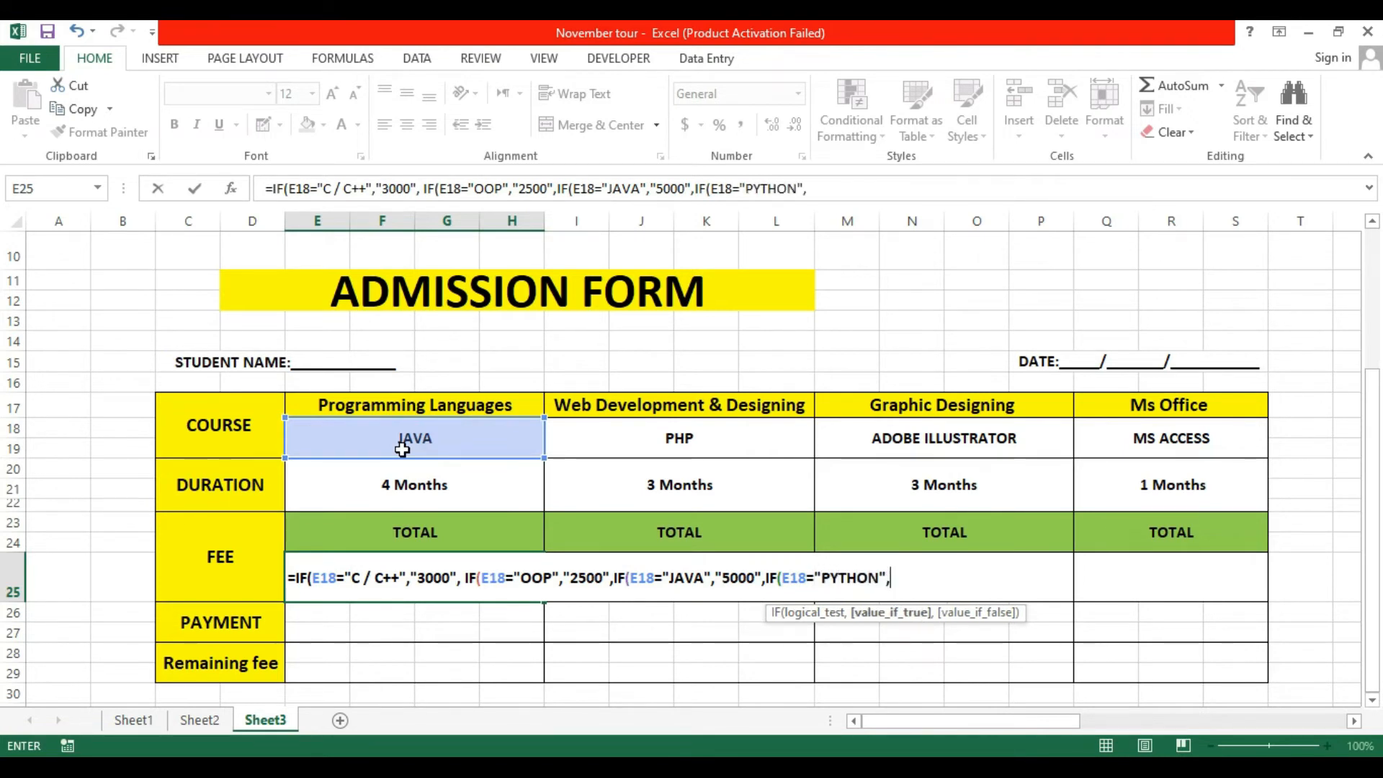
type("\"400\"")
type("))))")
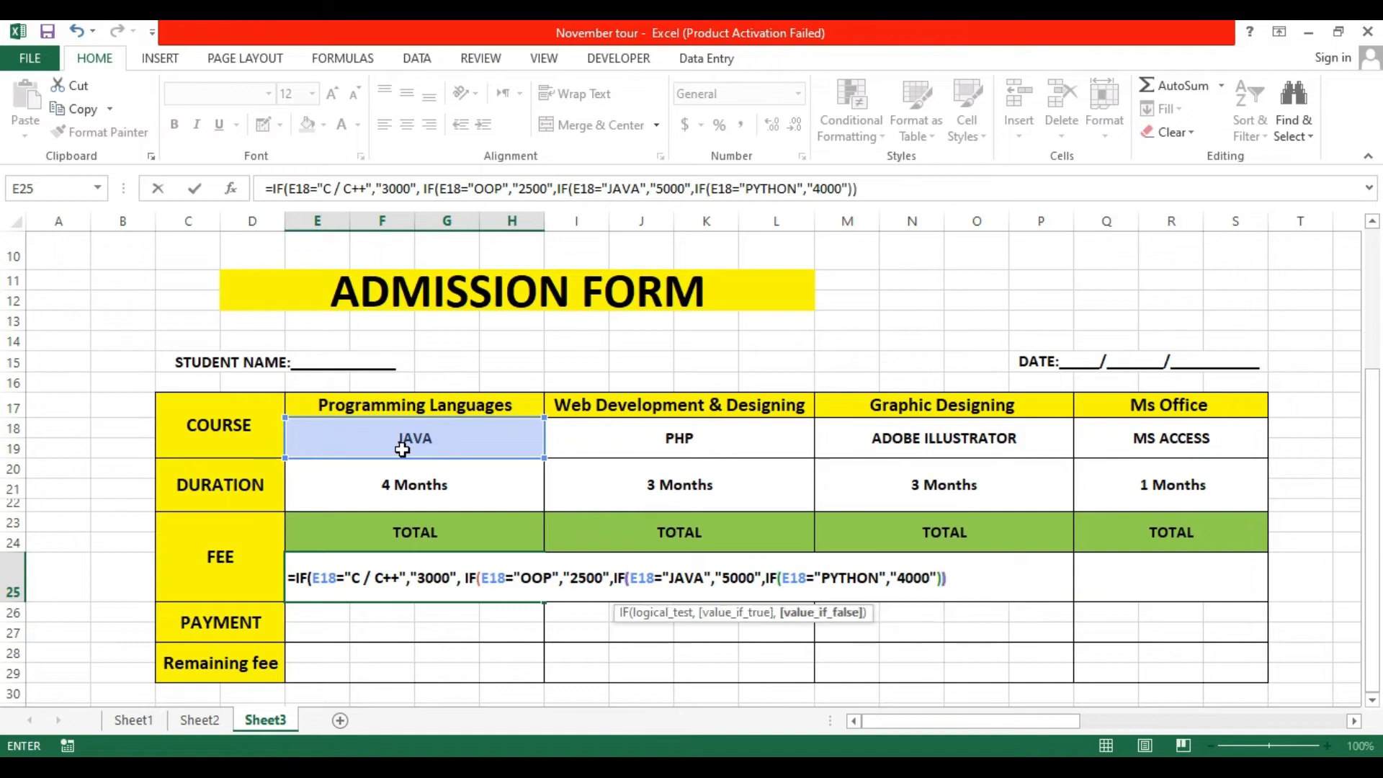
key("Return")
left_click(416, 597)
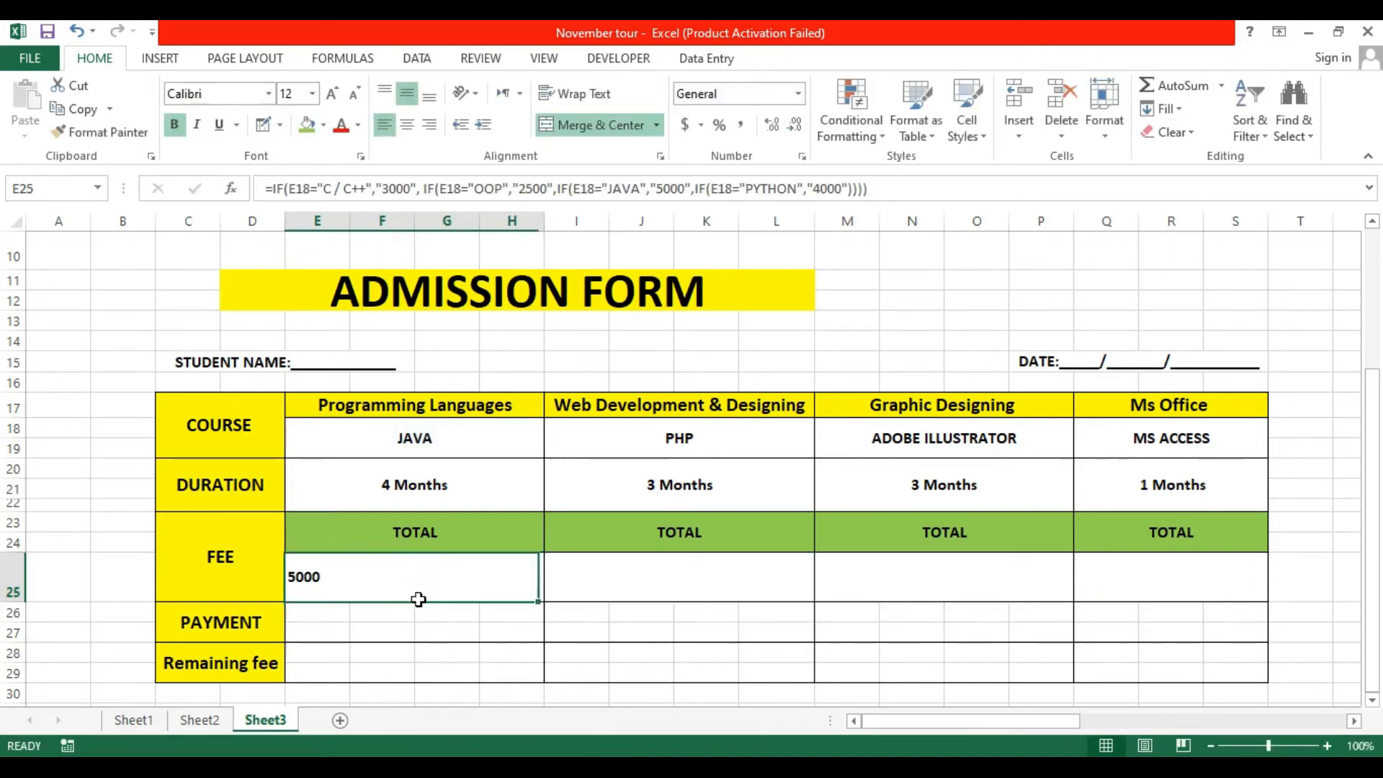
left_click(407, 124)
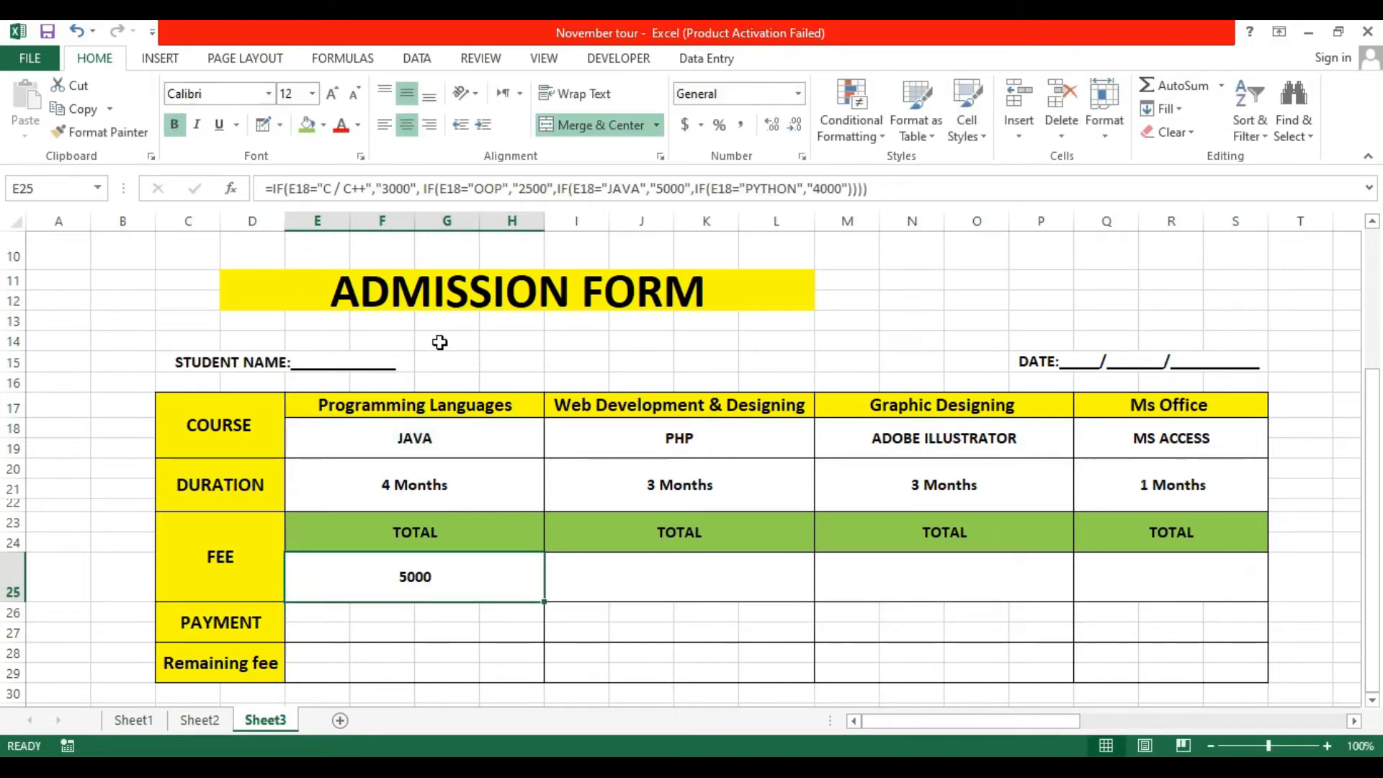
Test the fee formula by choosing C / C++ in the Programming Languages course dropdown, and leave JAVA selected.
left_click(482, 449)
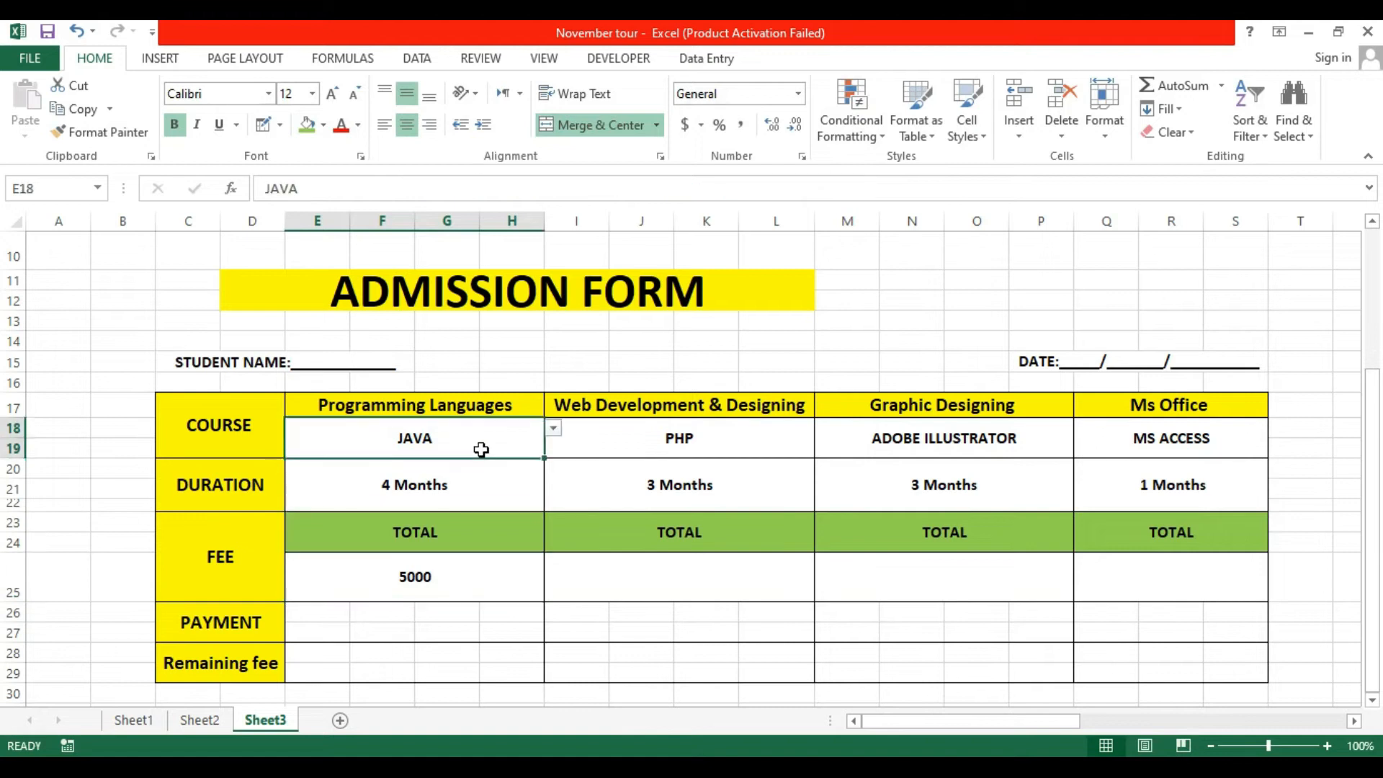
left_click(554, 431)
left_click(536, 445)
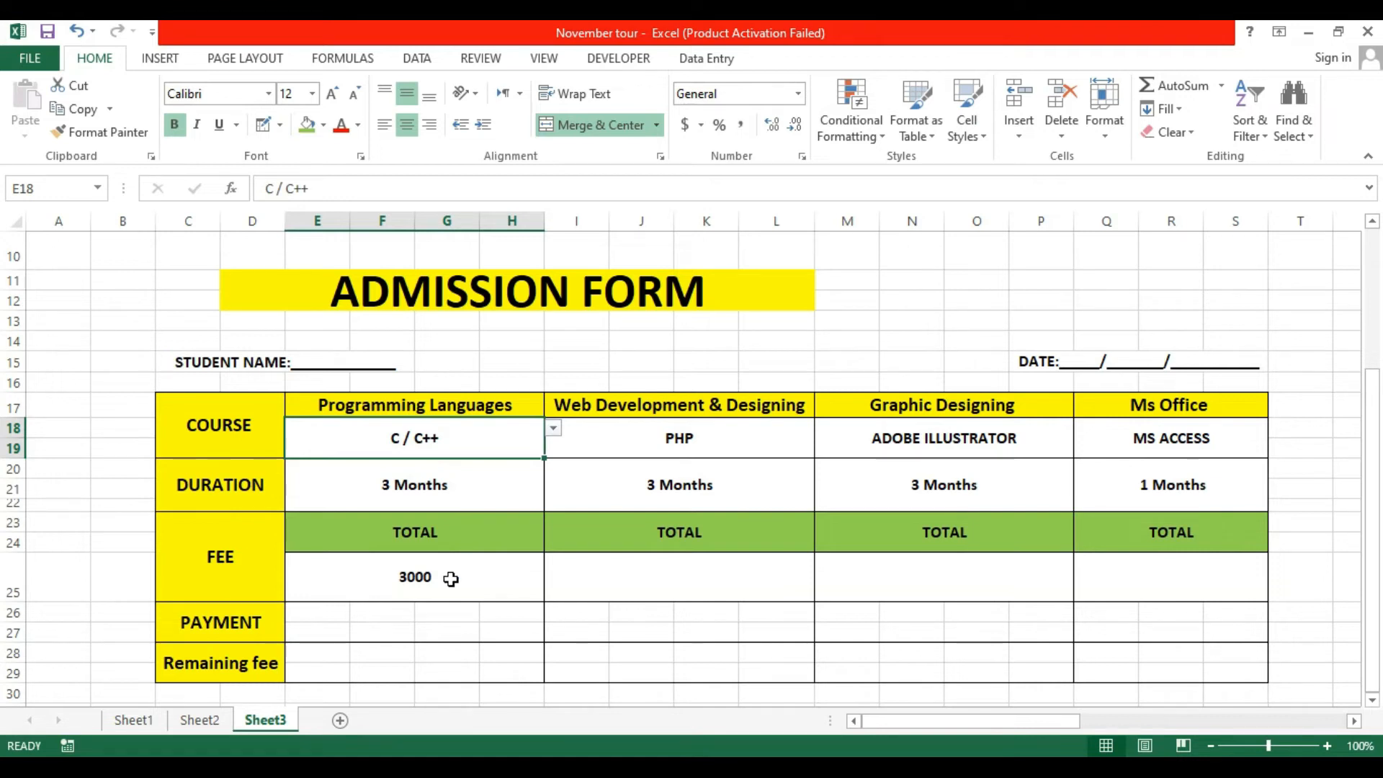
left_click(553, 429)
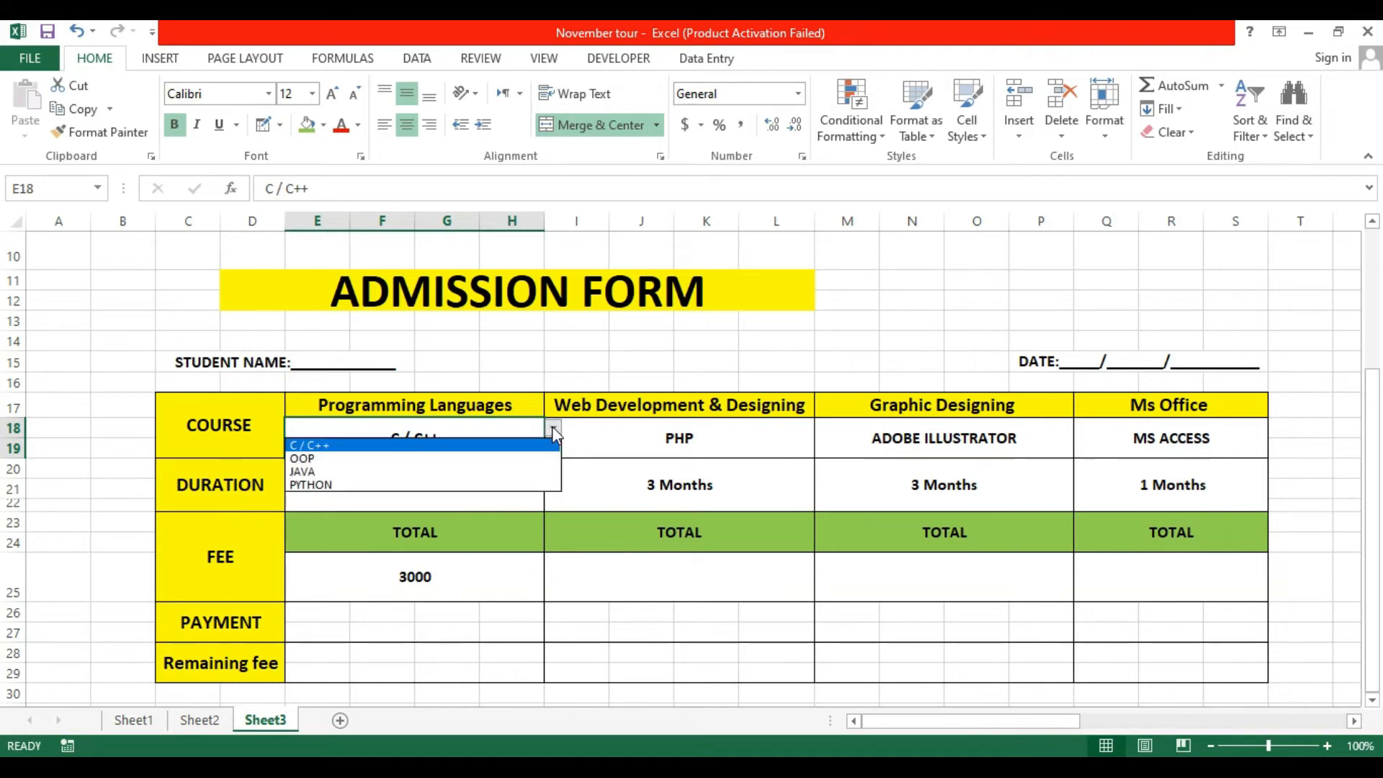
left_click(507, 472)
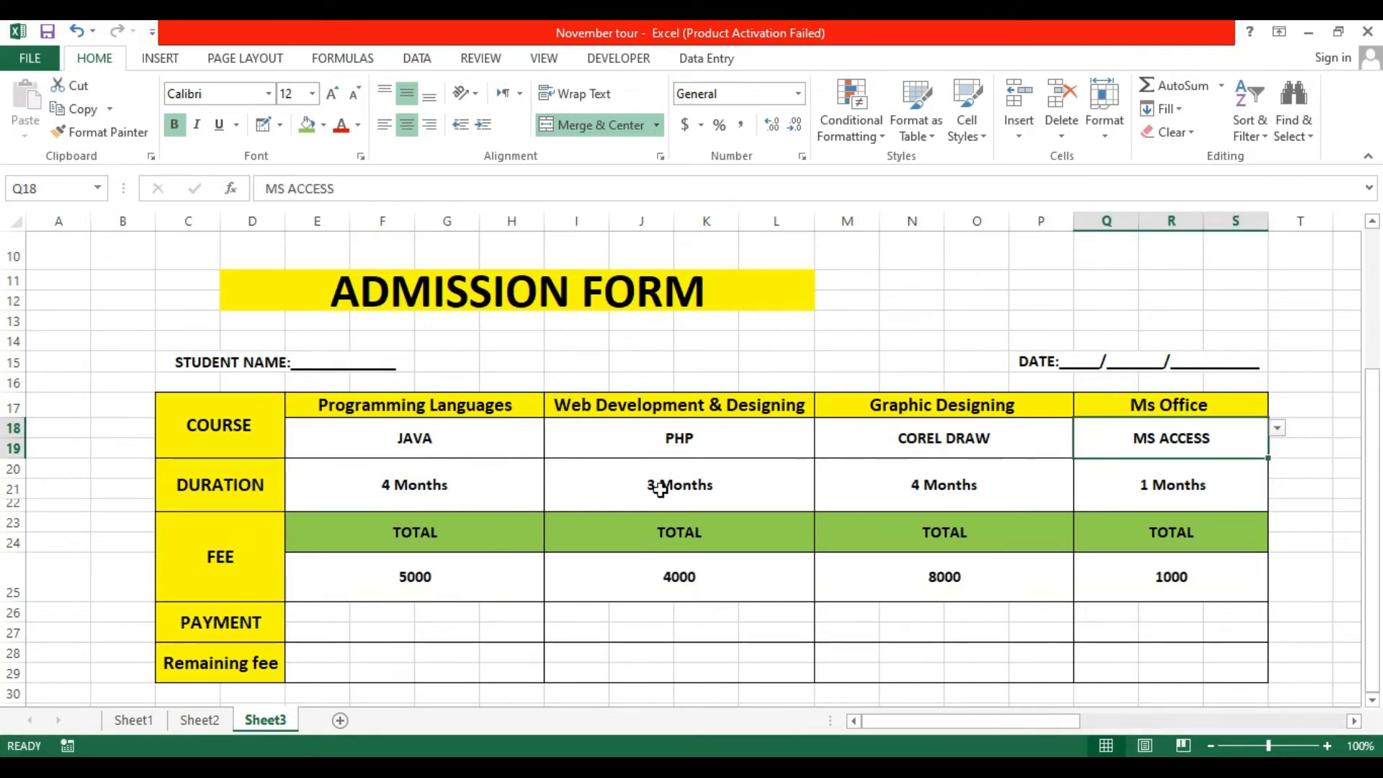
Try ADOBE PHOTOSHOP in the Graphic Designing course dropdown in M18, and leave COREL DRAW selected.
left_click(519, 442)
left_click(495, 505)
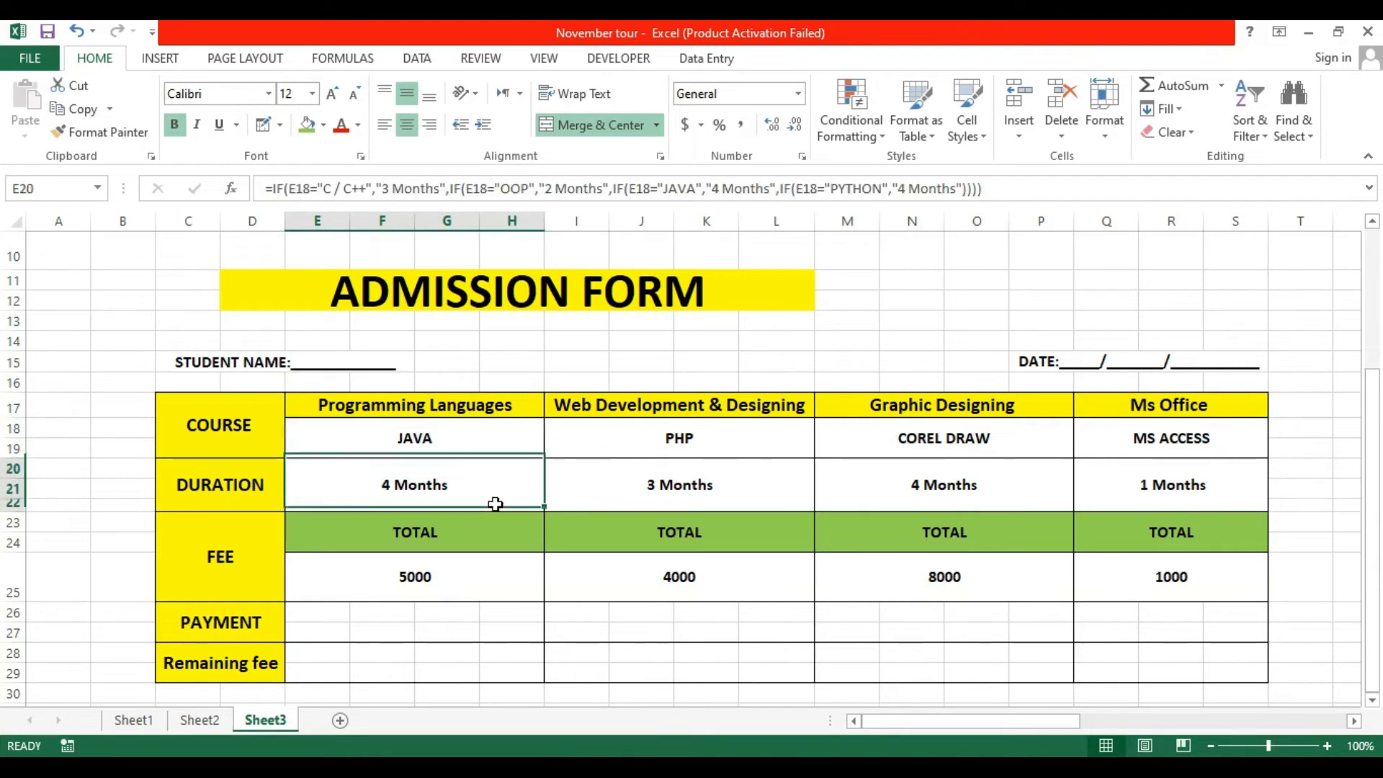
left_click(1051, 442)
left_click(1082, 428)
left_click(1044, 443)
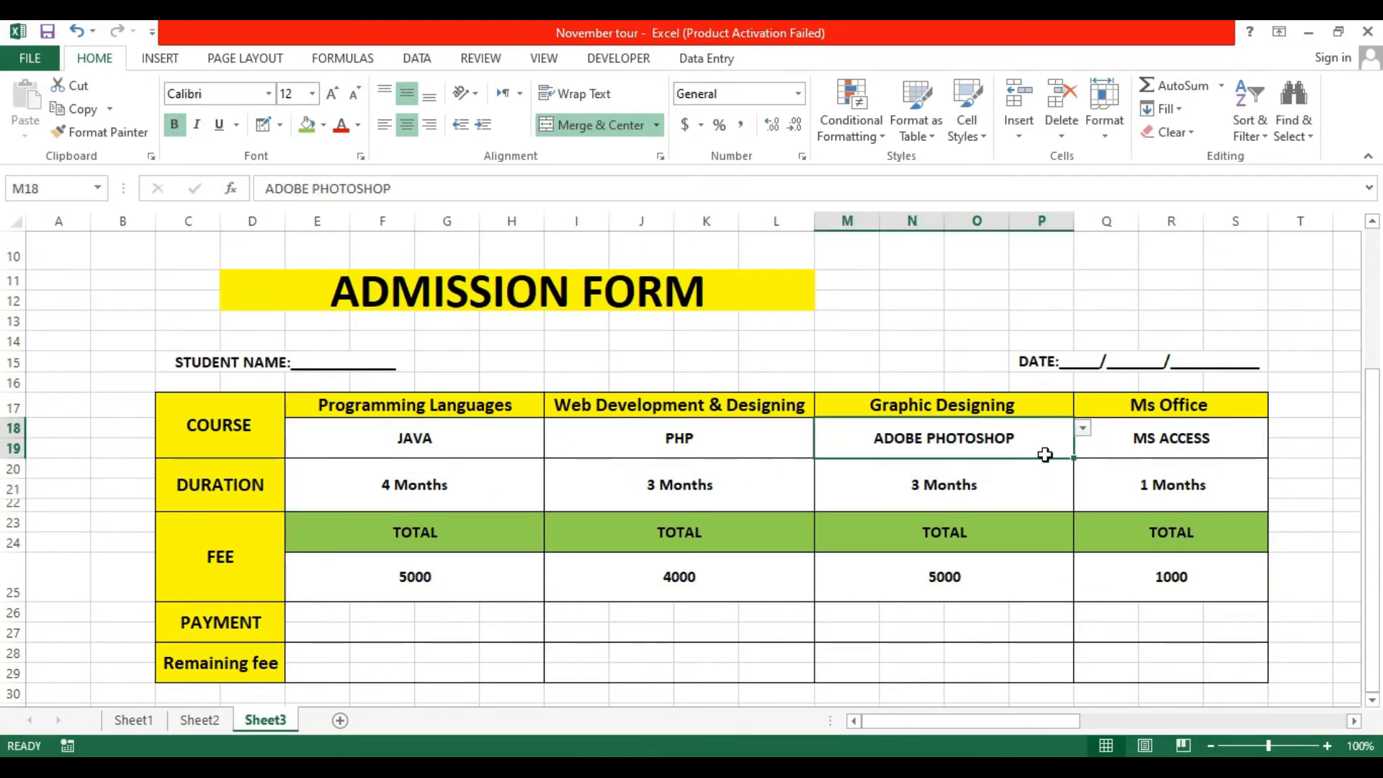
left_click(1083, 428)
left_click(1001, 472)
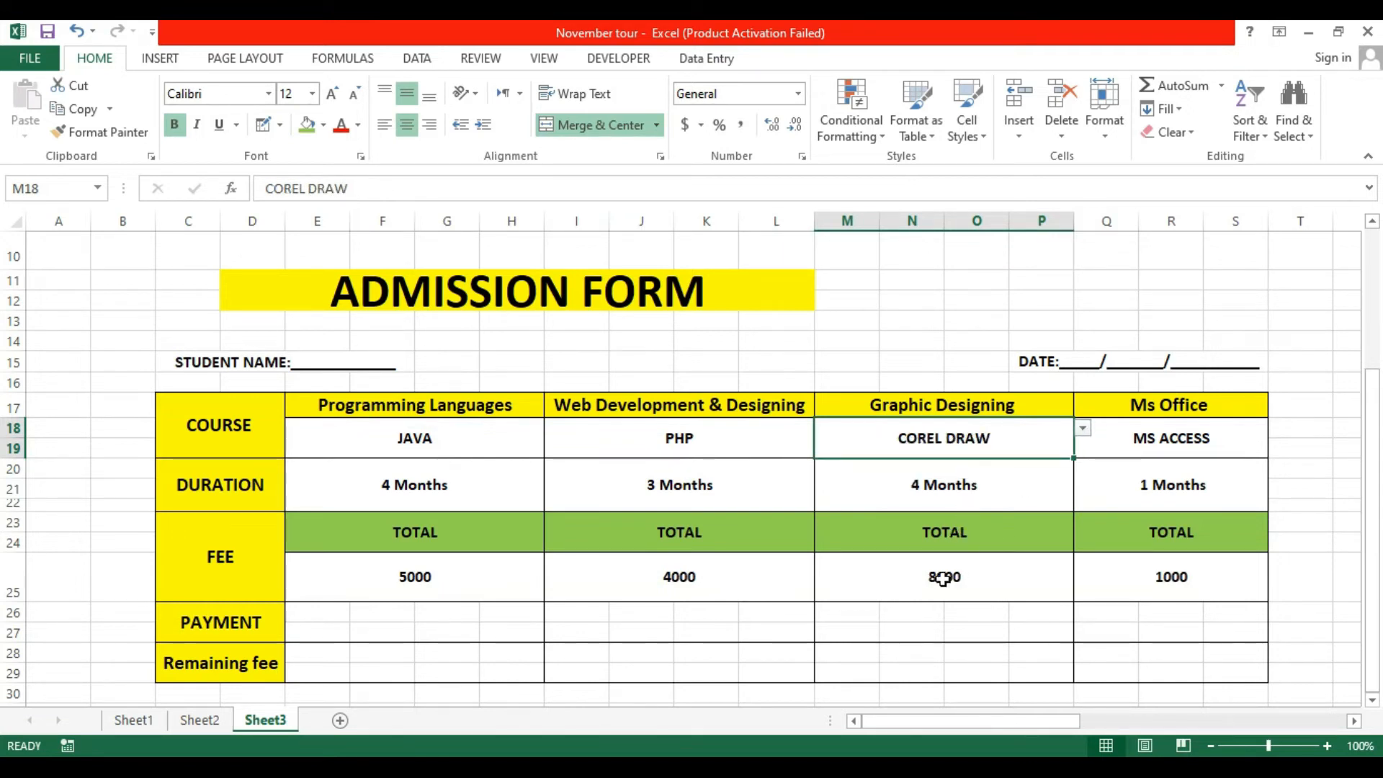
Choose BOOTSTRAP in the Web Development & Designing course dropdown in I18.
left_click(742, 447)
left_click(823, 428)
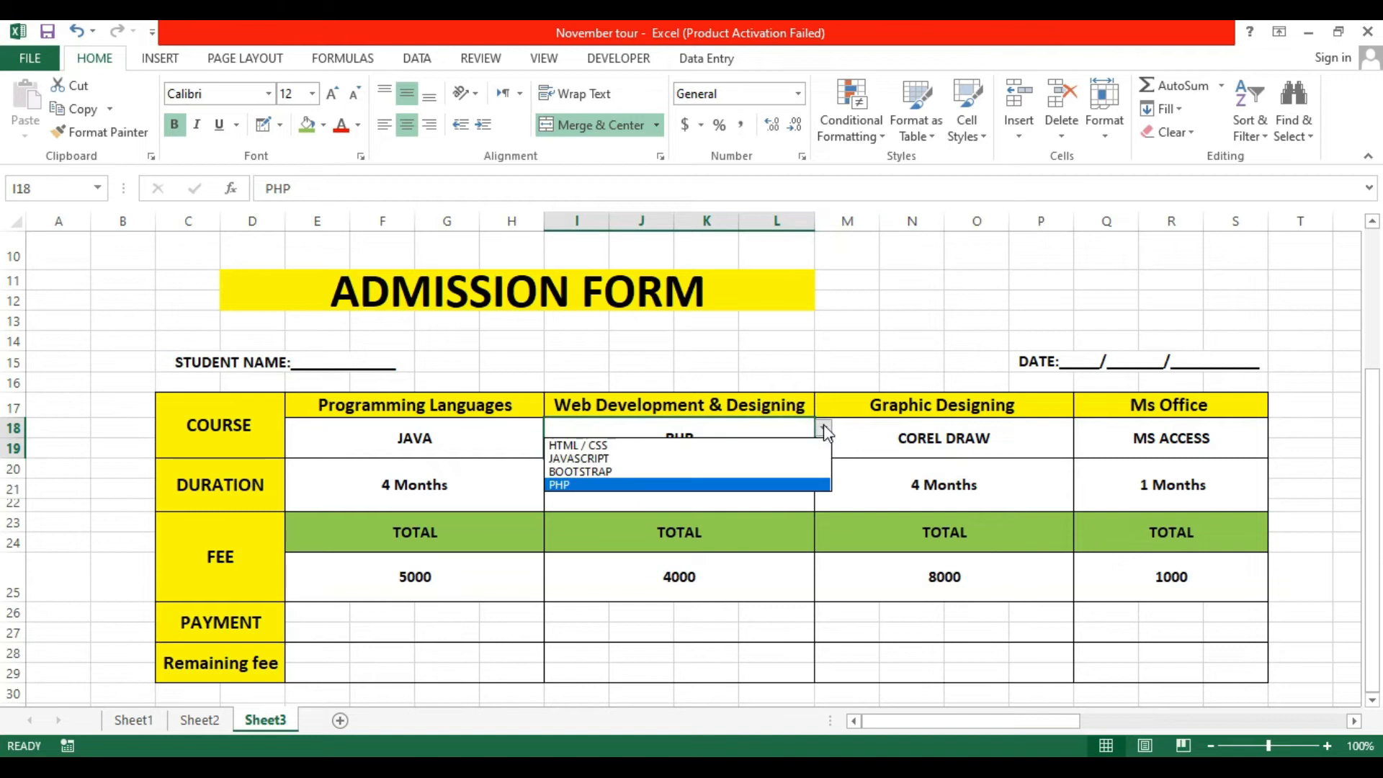
left_click(741, 472)
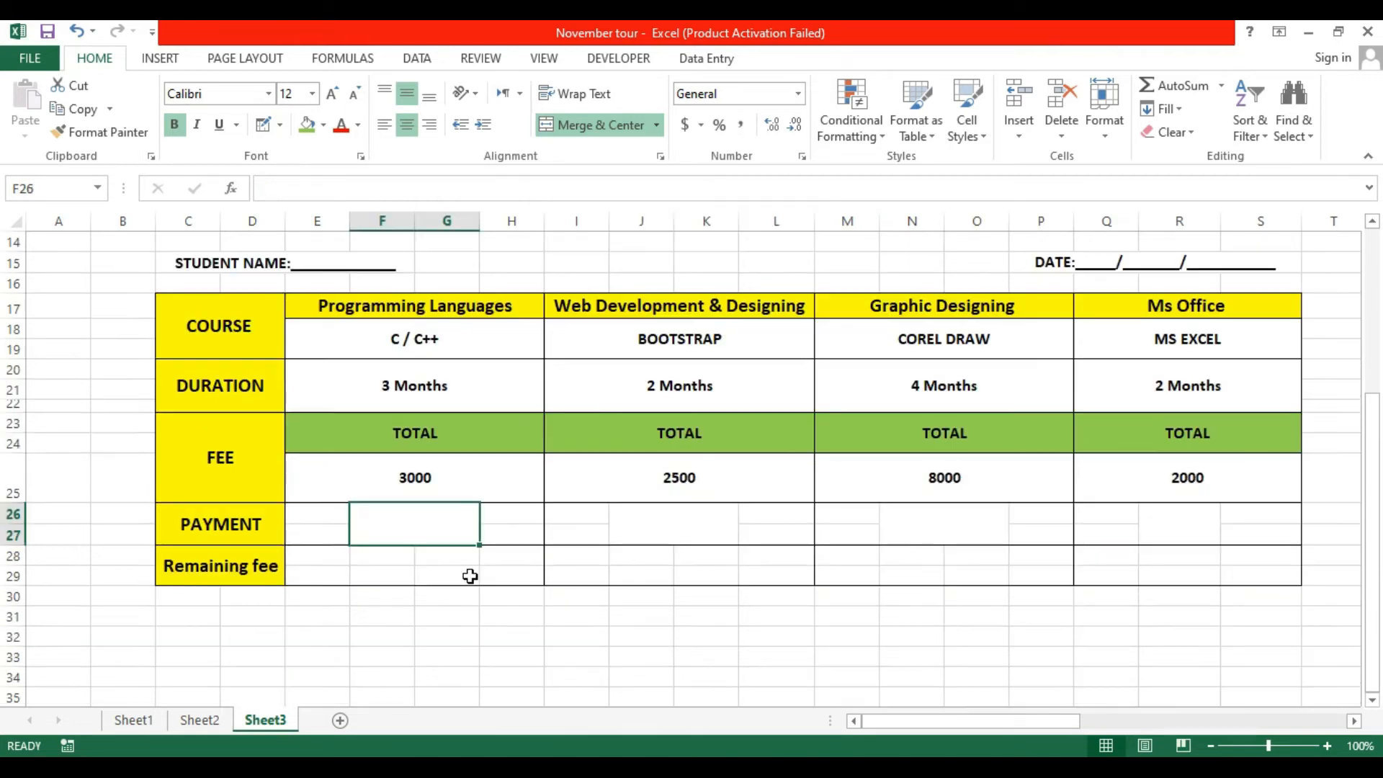
left_click(661, 532)
left_click(964, 536)
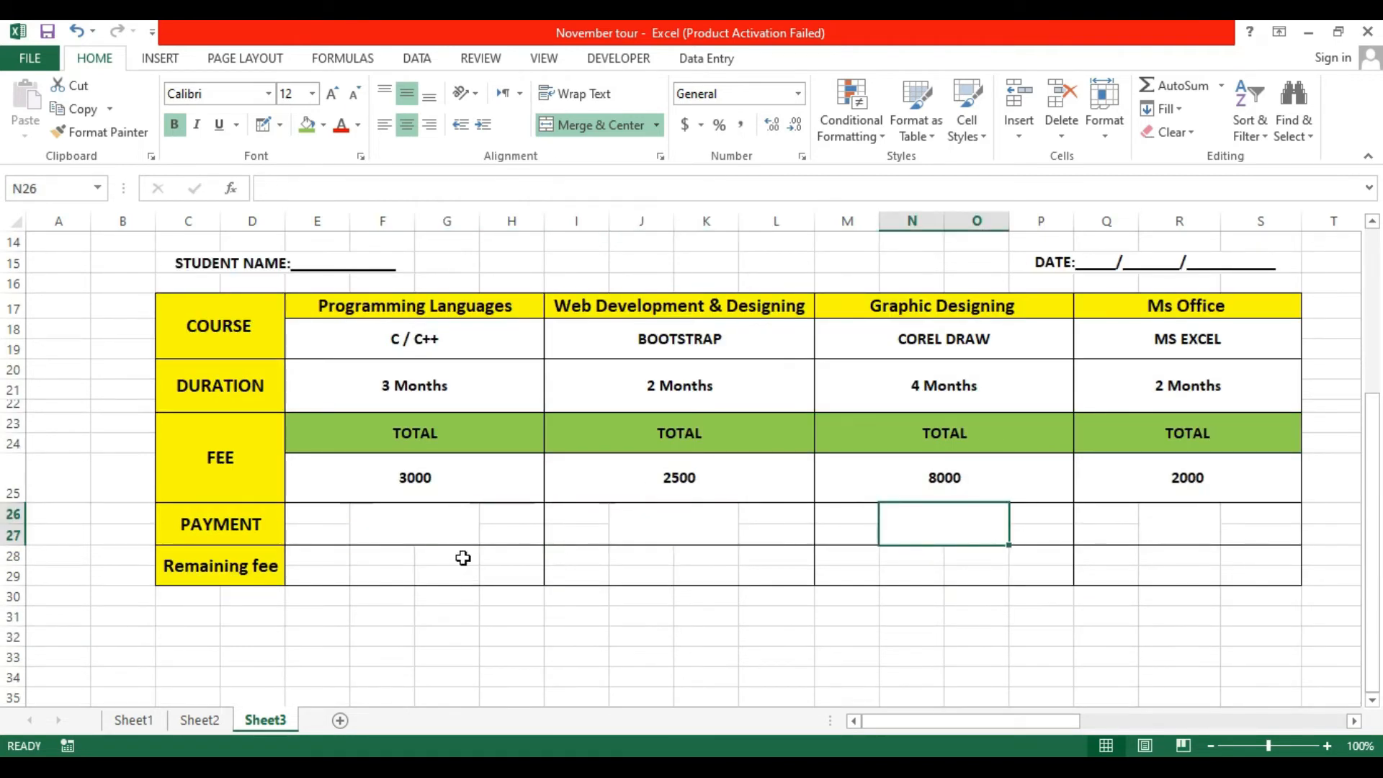
left_click(454, 541)
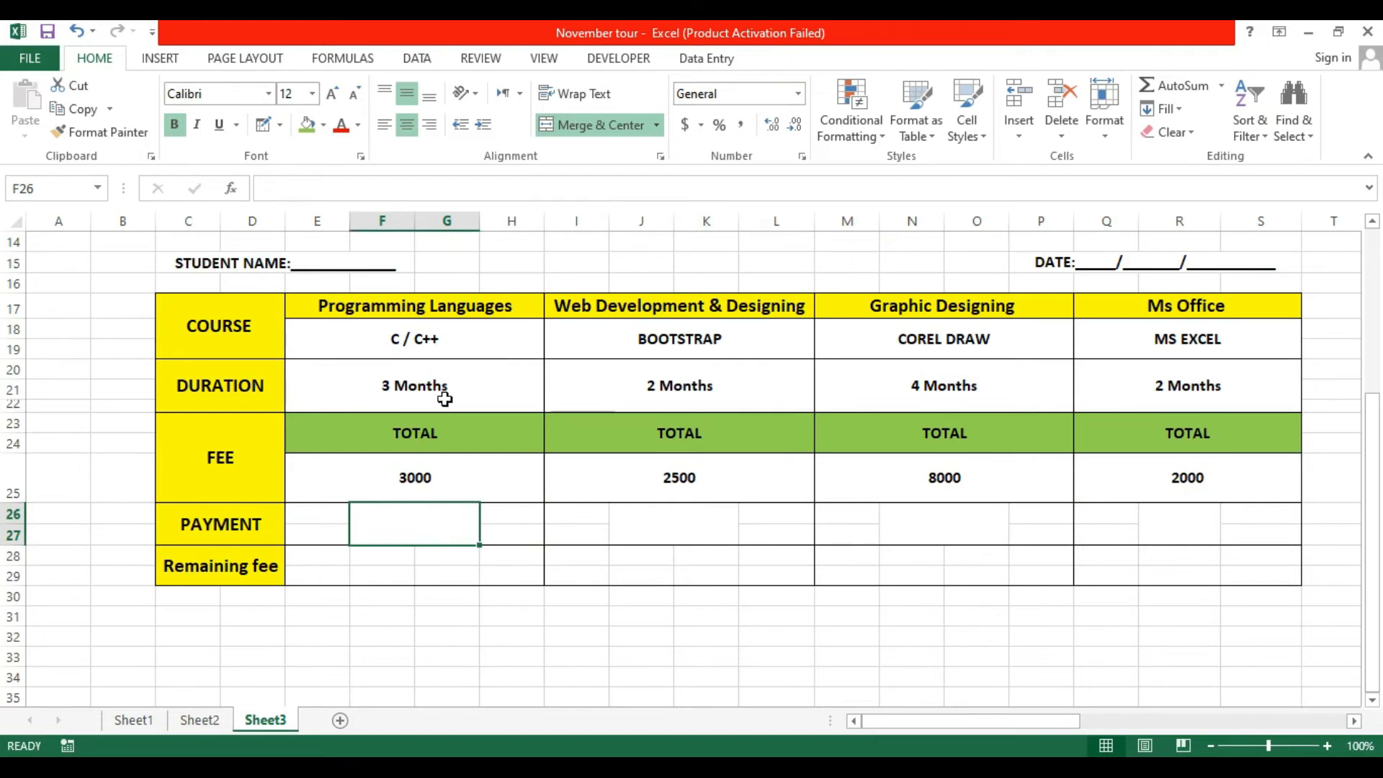
Set the Programming Languages course in E18 to JAVA using its dropdown.
left_click(500, 342)
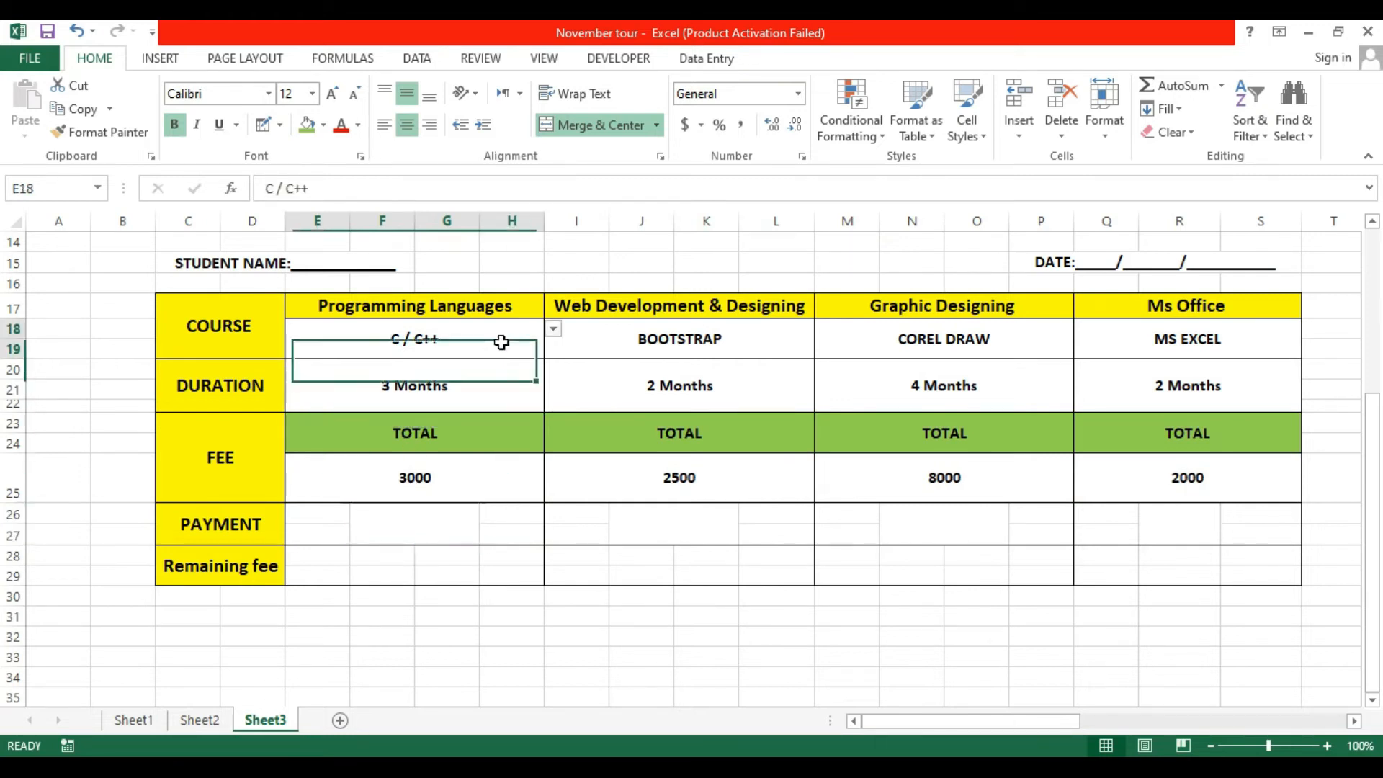
left_click(554, 330)
left_click(452, 364)
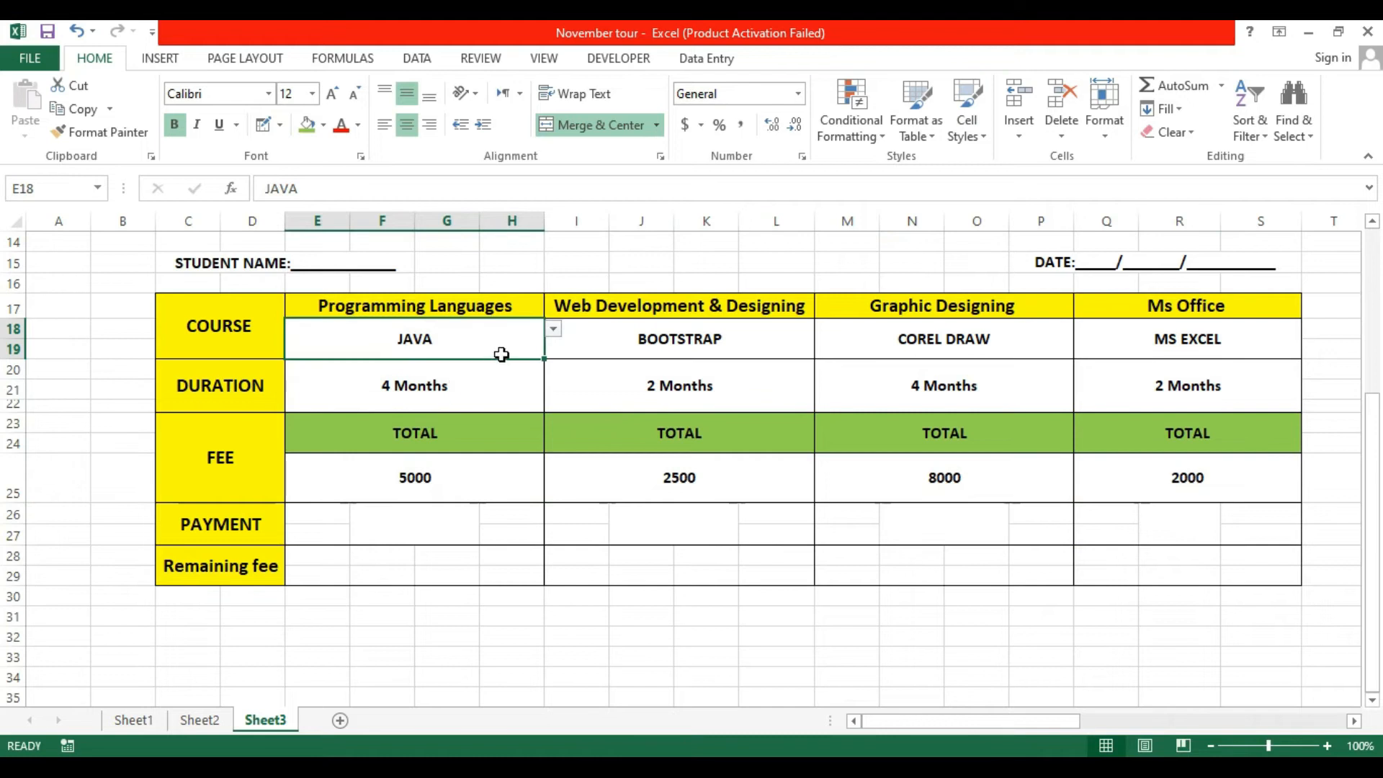
left_click(553, 329)
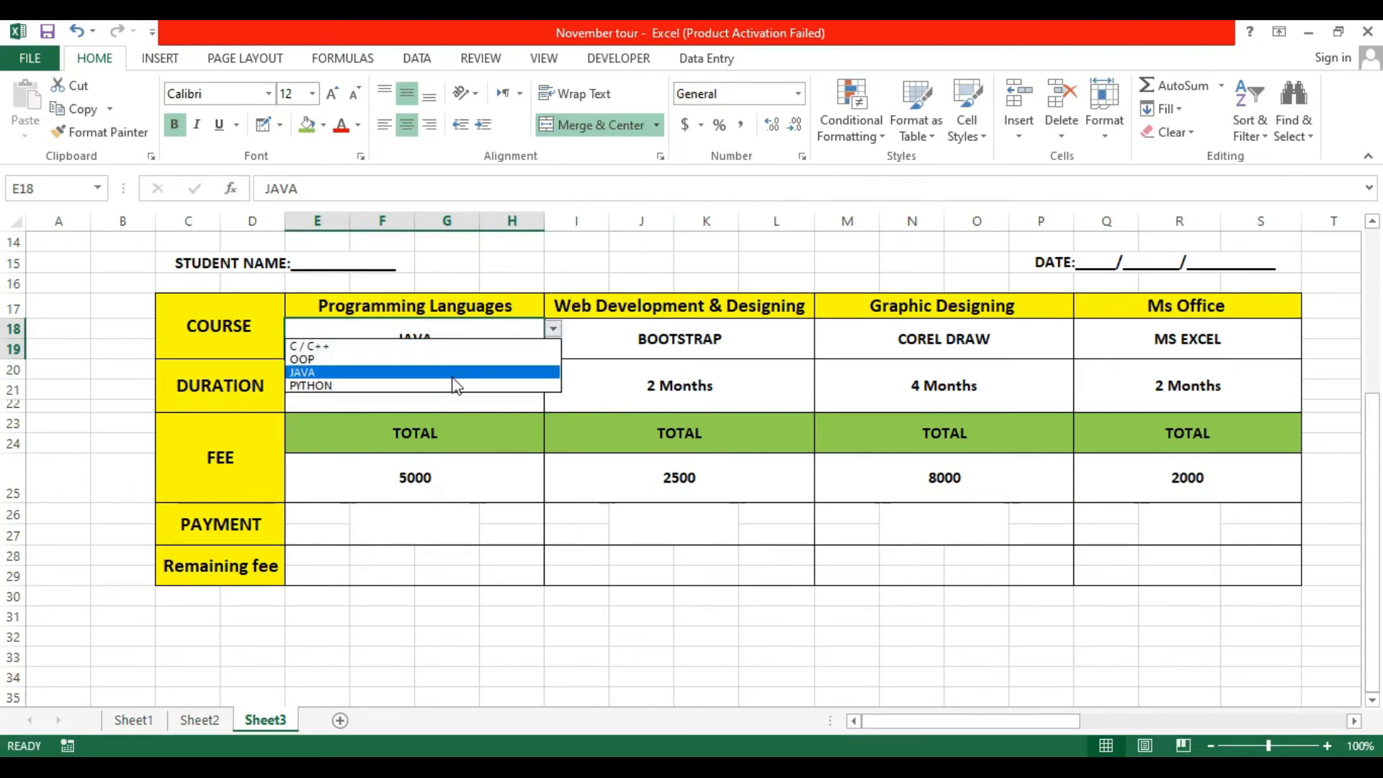
key("Escape")
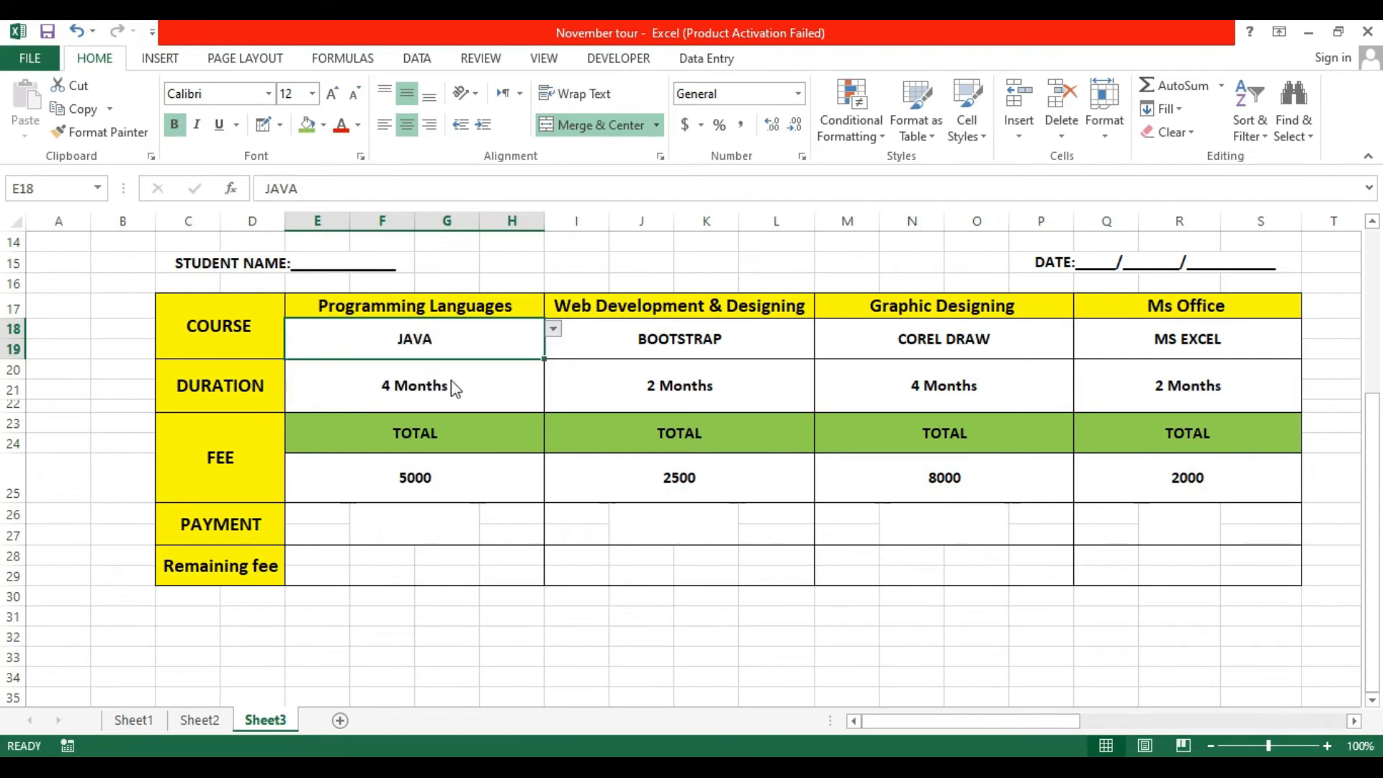
Add list data validation to the Programming Languages payment cell F26 with the source 1000, 2000, 3000, 4000, 5000.
left_click(442, 549)
left_click(417, 58)
left_click(808, 133)
left_click(839, 154)
left_click(839, 331)
left_click(910, 390)
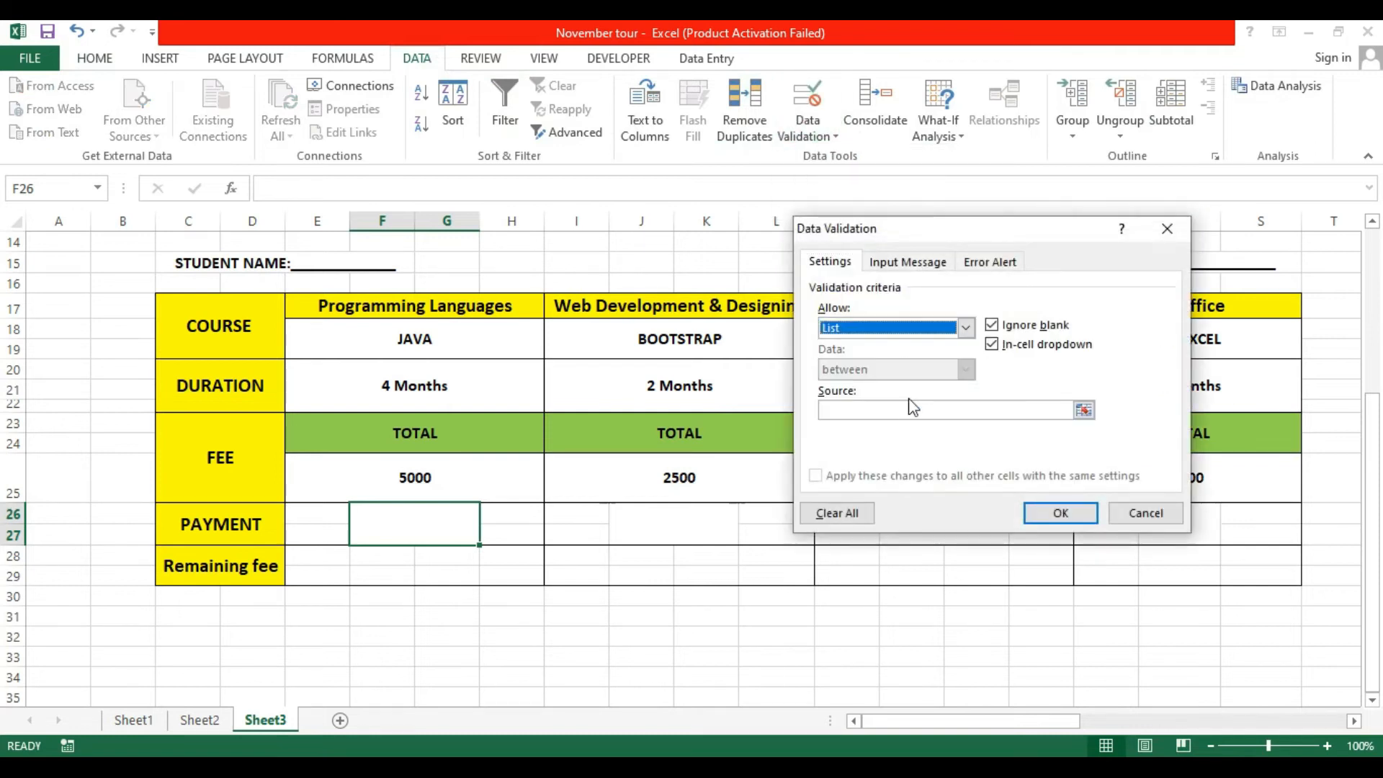
left_click(903, 412)
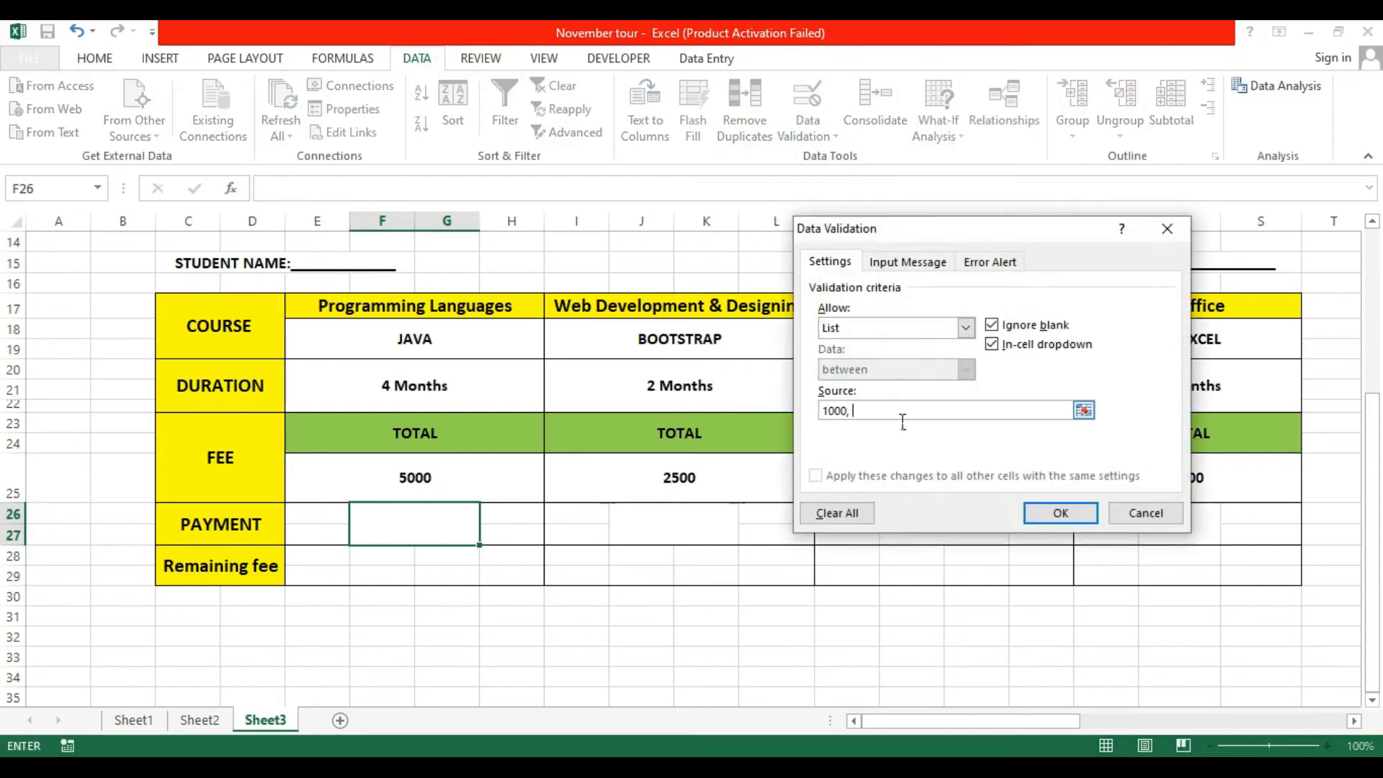
type("1000, 2000, 3000, 4000, 5000")
left_click(1061, 513)
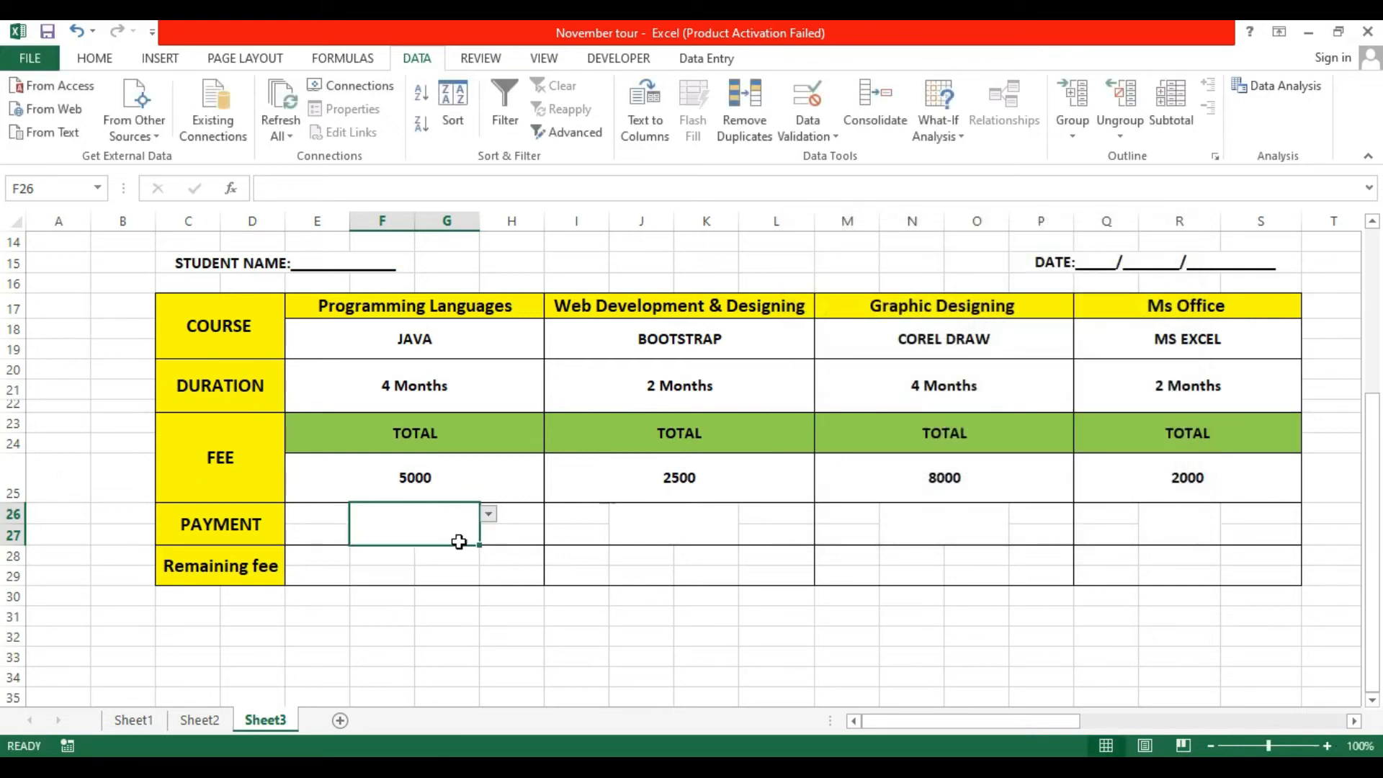
Try the amounts in the Programming Languages payment dropdown in F26, and leave 3000 selected.
left_click(489, 514)
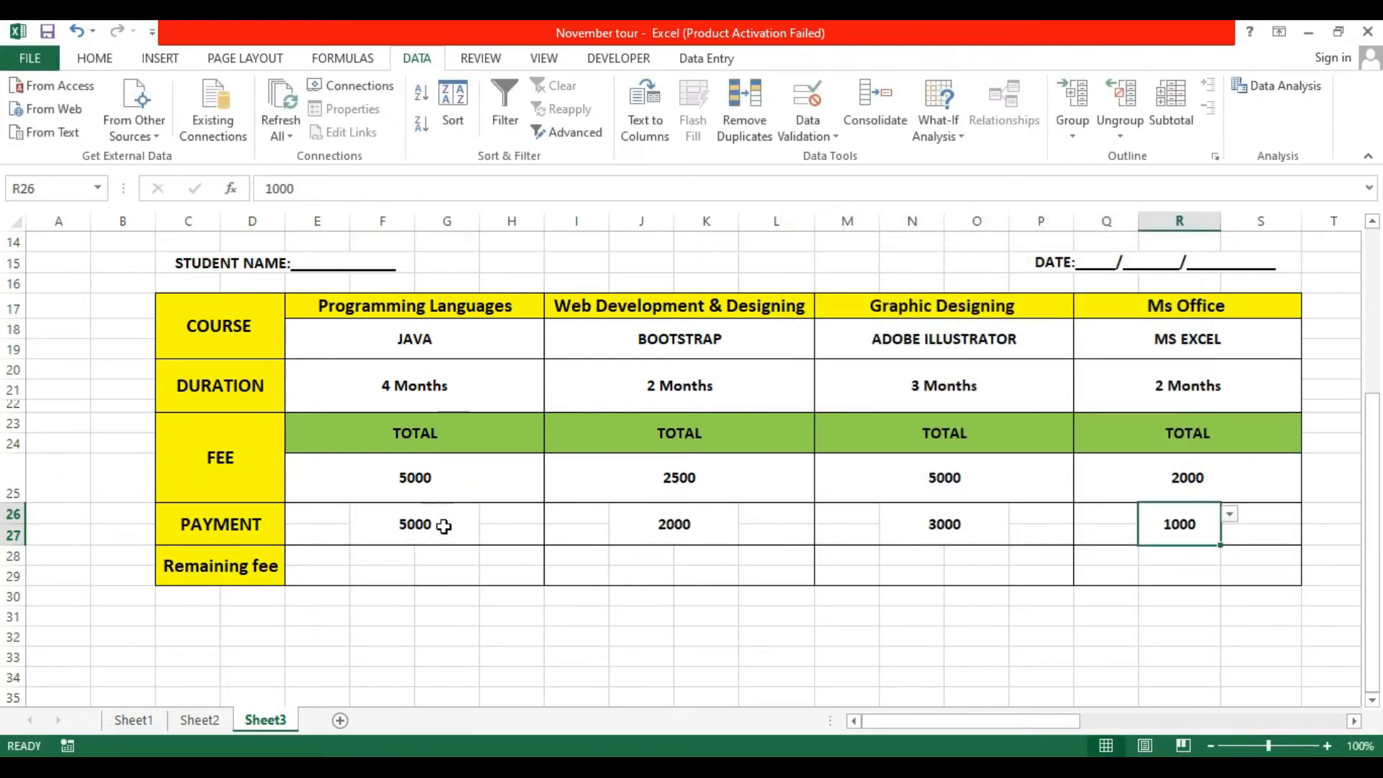
left_click(443, 525)
left_click(490, 513)
left_click(404, 544)
left_click(490, 514)
left_click(451, 558)
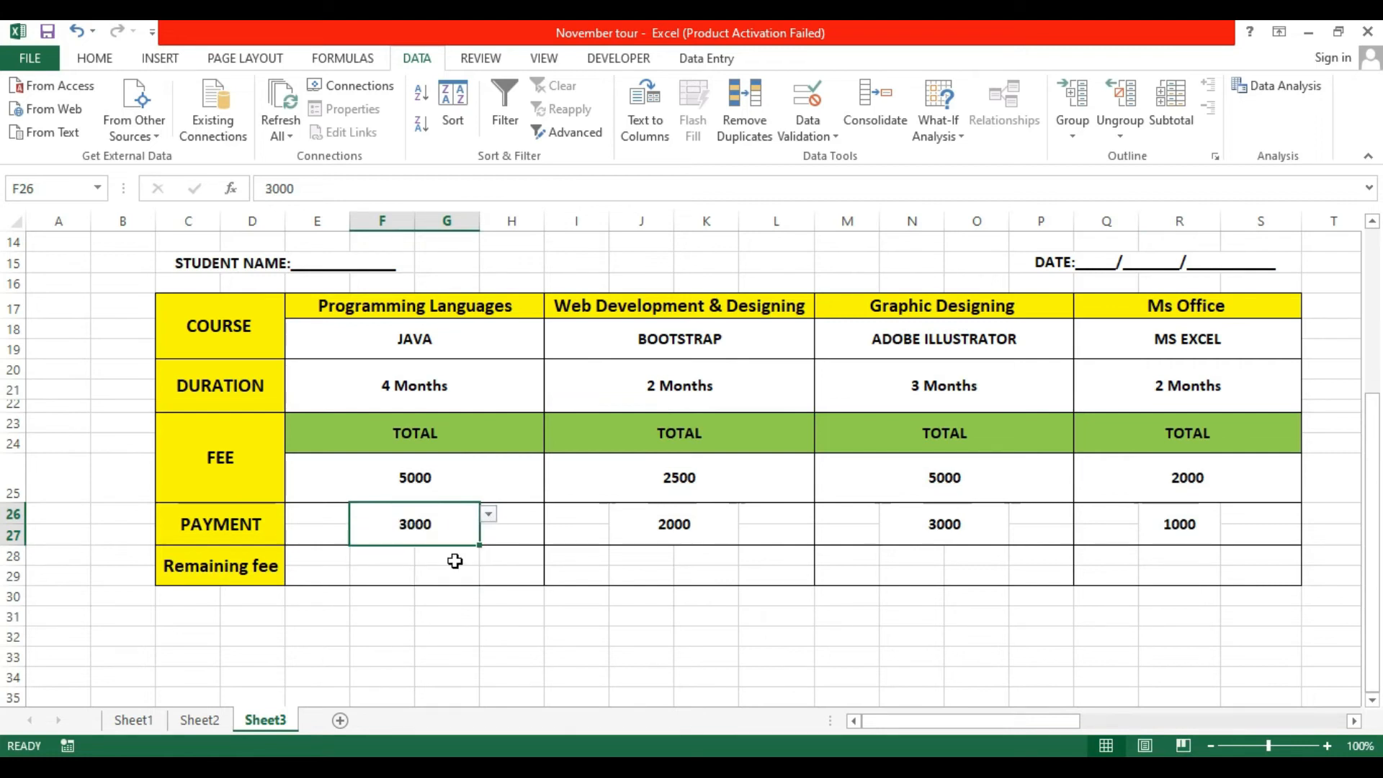
Test the Graphic Designing and Ms Office payment dropdowns, leaving 1000 selected in the Ms Office payment cell R26.
left_click(662, 544)
left_click(905, 531)
left_click(1018, 514)
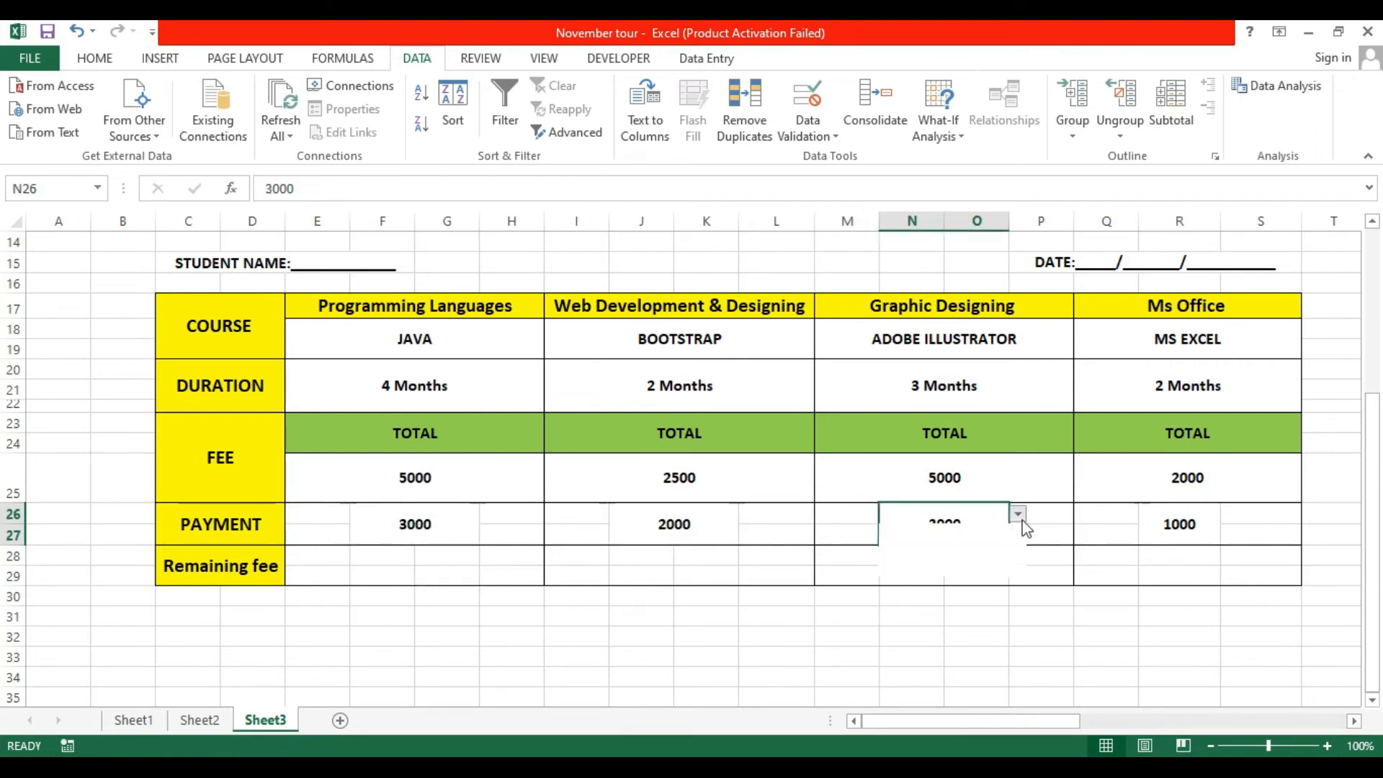
left_click(1179, 531)
left_click(1229, 514)
left_click(1200, 545)
left_click(1229, 514)
left_click(1175, 532)
Choose 3000 in the Web Development & Designing payment dropdown.
left_click(736, 534)
left_click(748, 514)
left_click(698, 557)
Merge and centre F28:G29 in the Remaining fee row, then format it with middle alignment, font size 12 and bold.
left_click(385, 567)
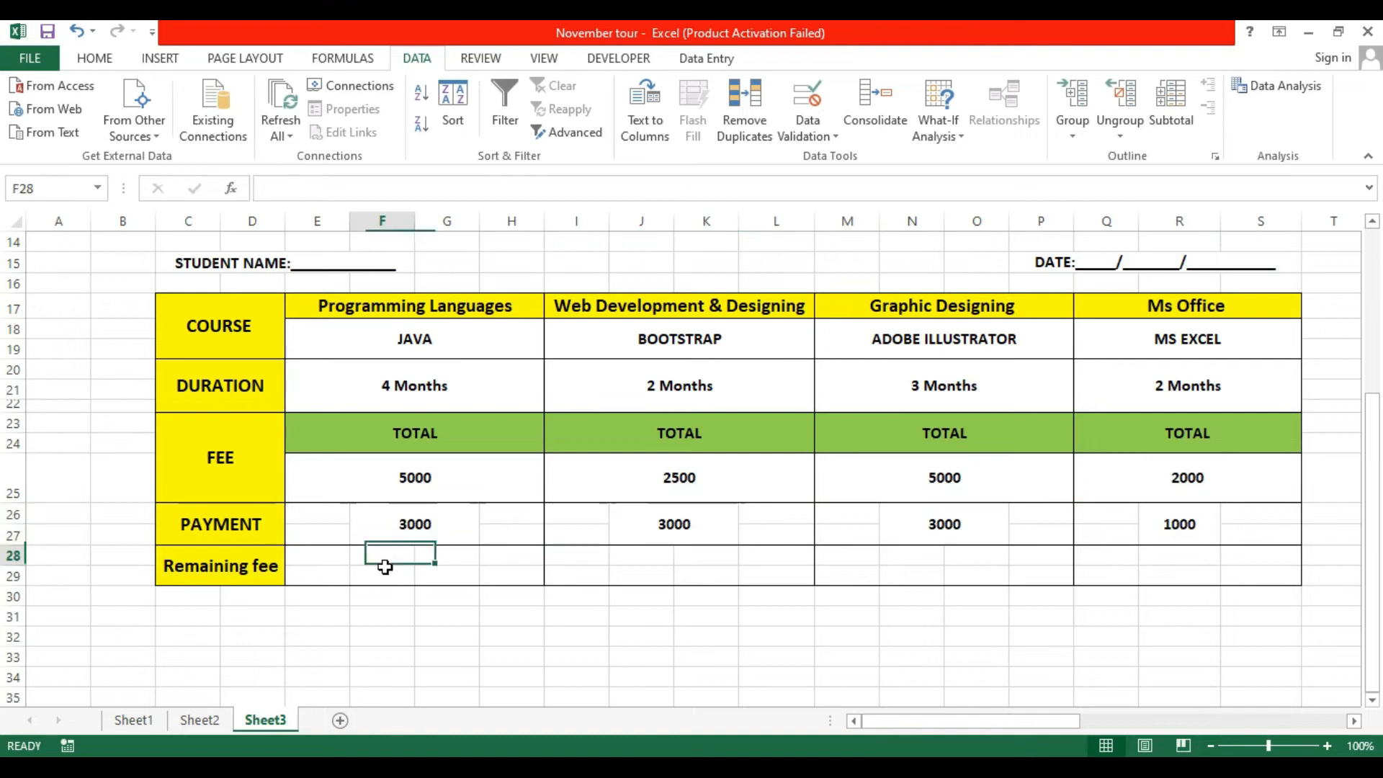
left_click_drag(385, 567, 423, 587)
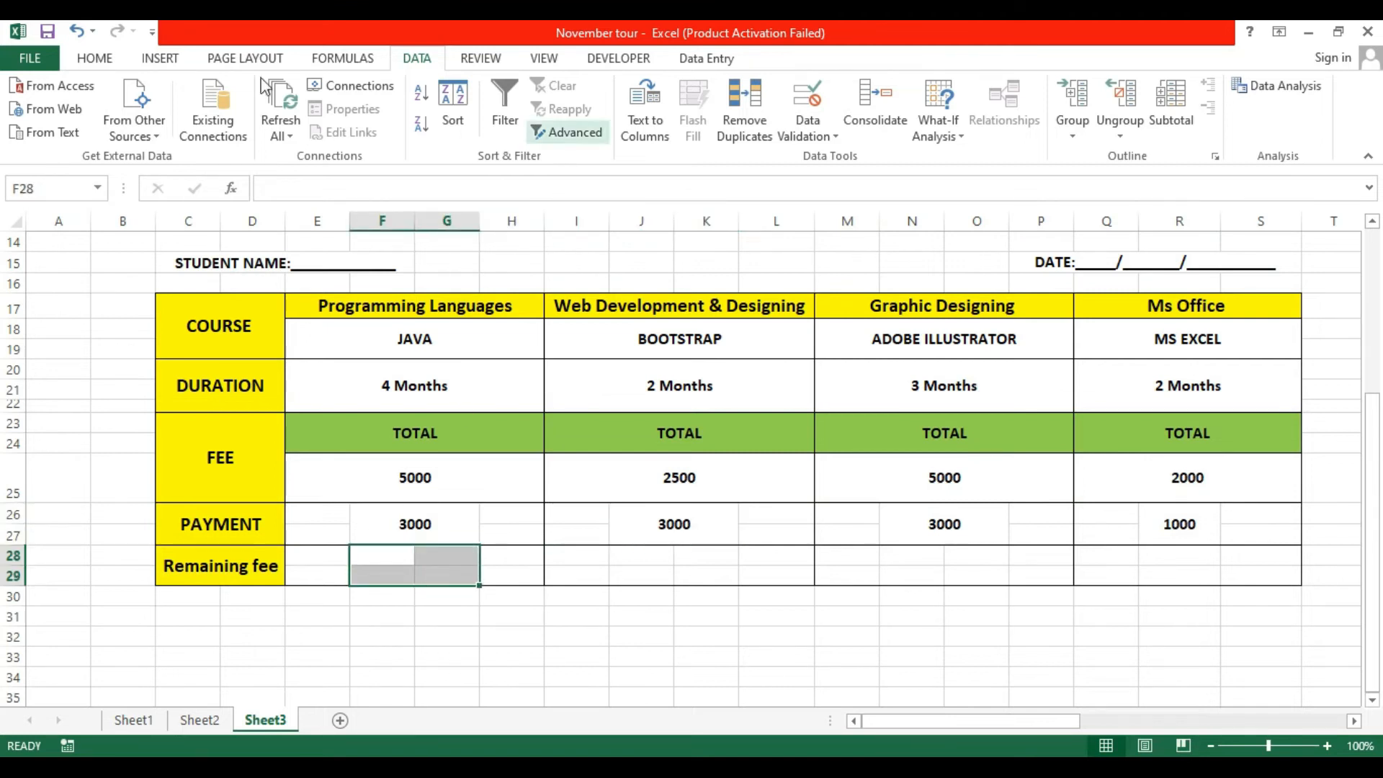
left_click(95, 63)
left_click(577, 125)
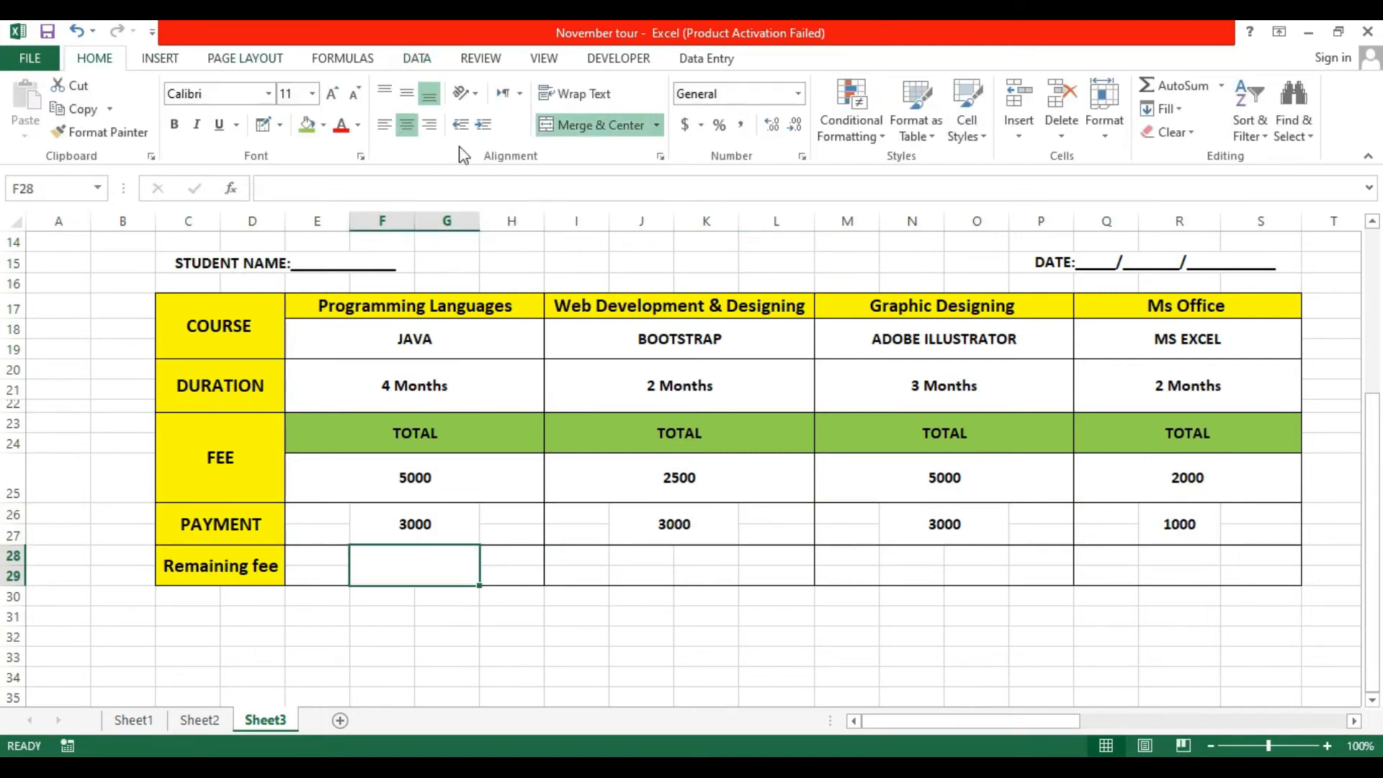
left_click(407, 93)
left_click(331, 94)
left_click(174, 125)
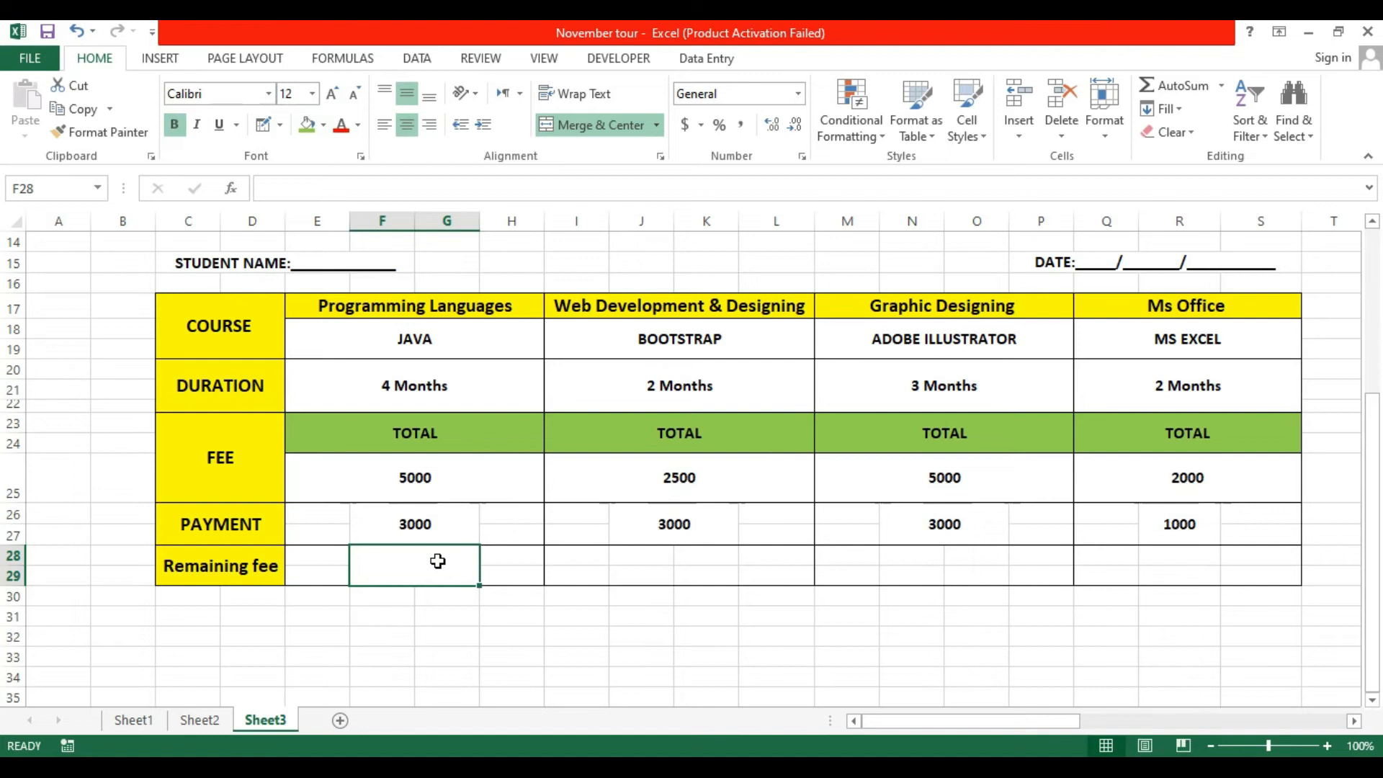
Calculate the Programming Languages remaining fee in F28 with the formula =E25-F26.
type("=")
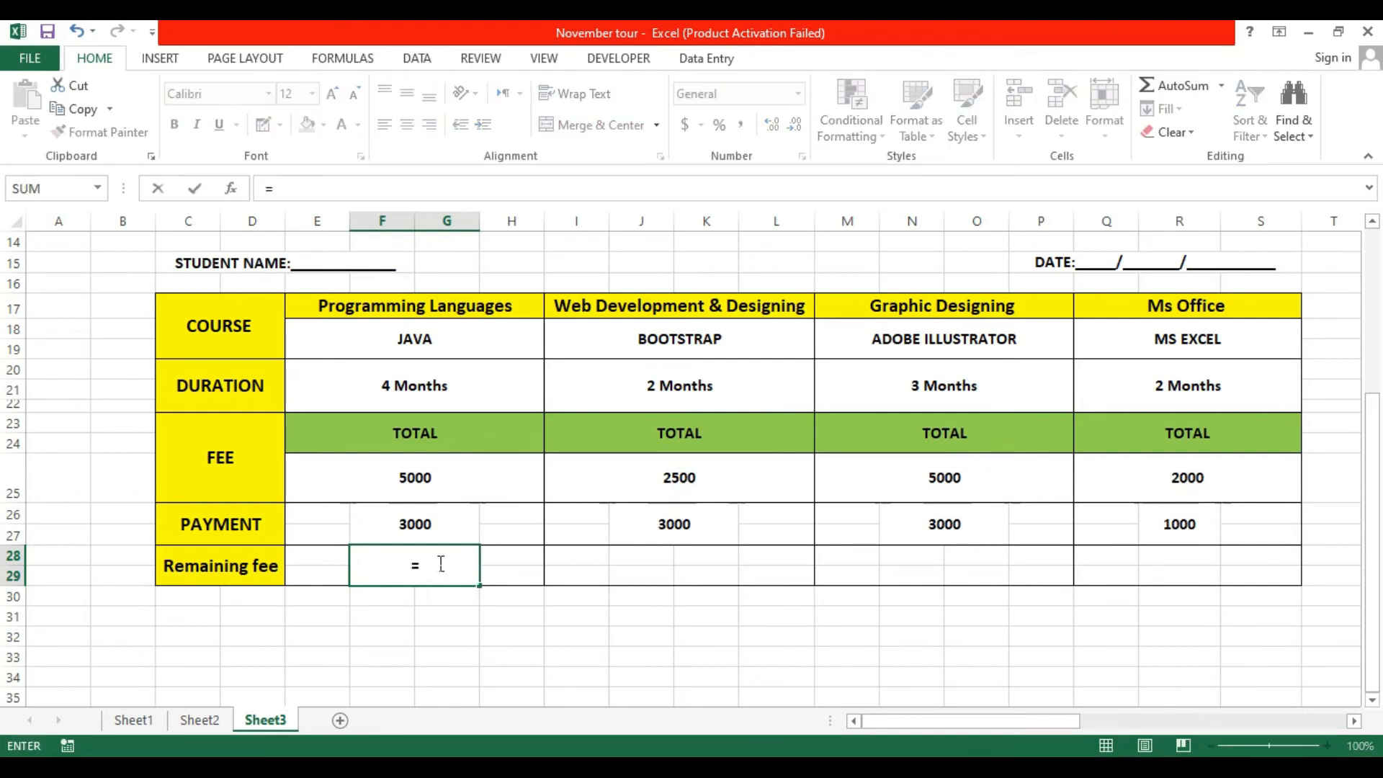
left_click(417, 484)
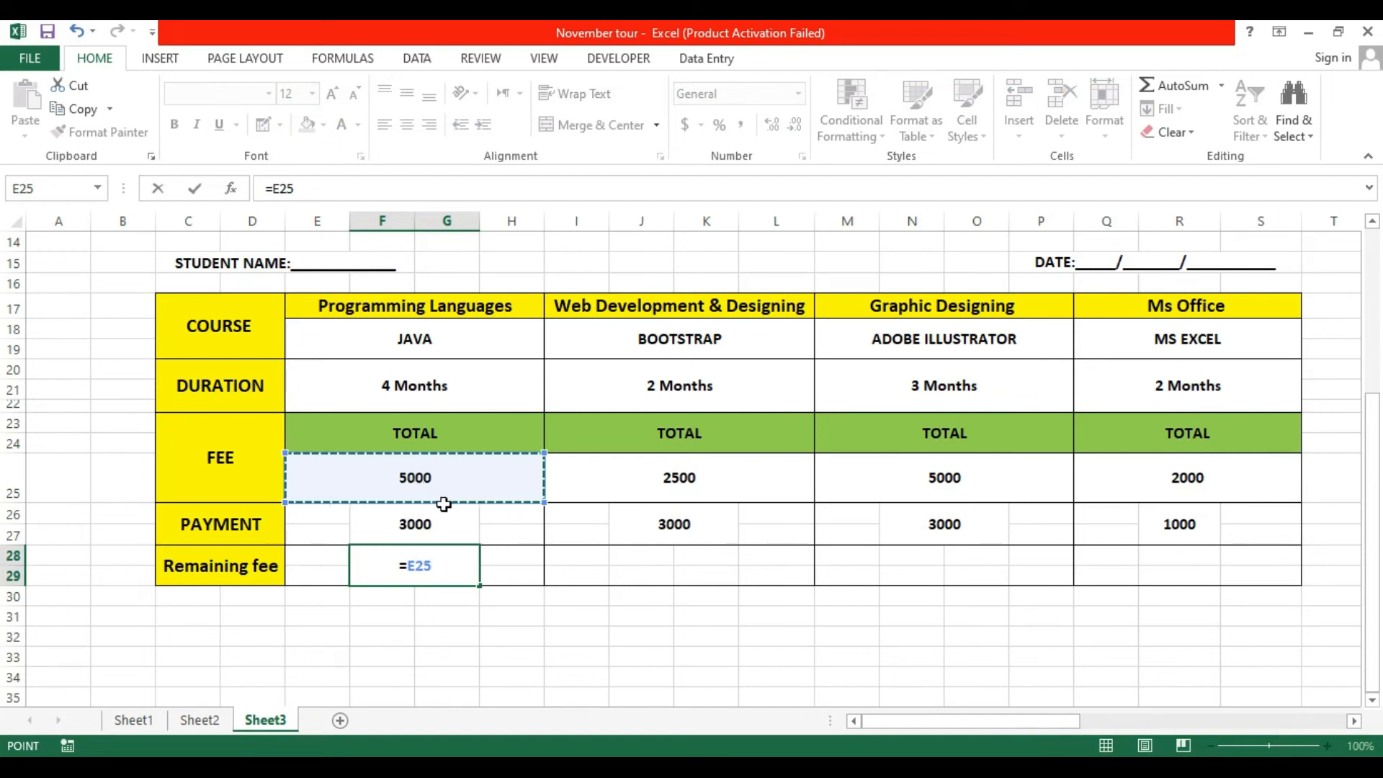
type("-")
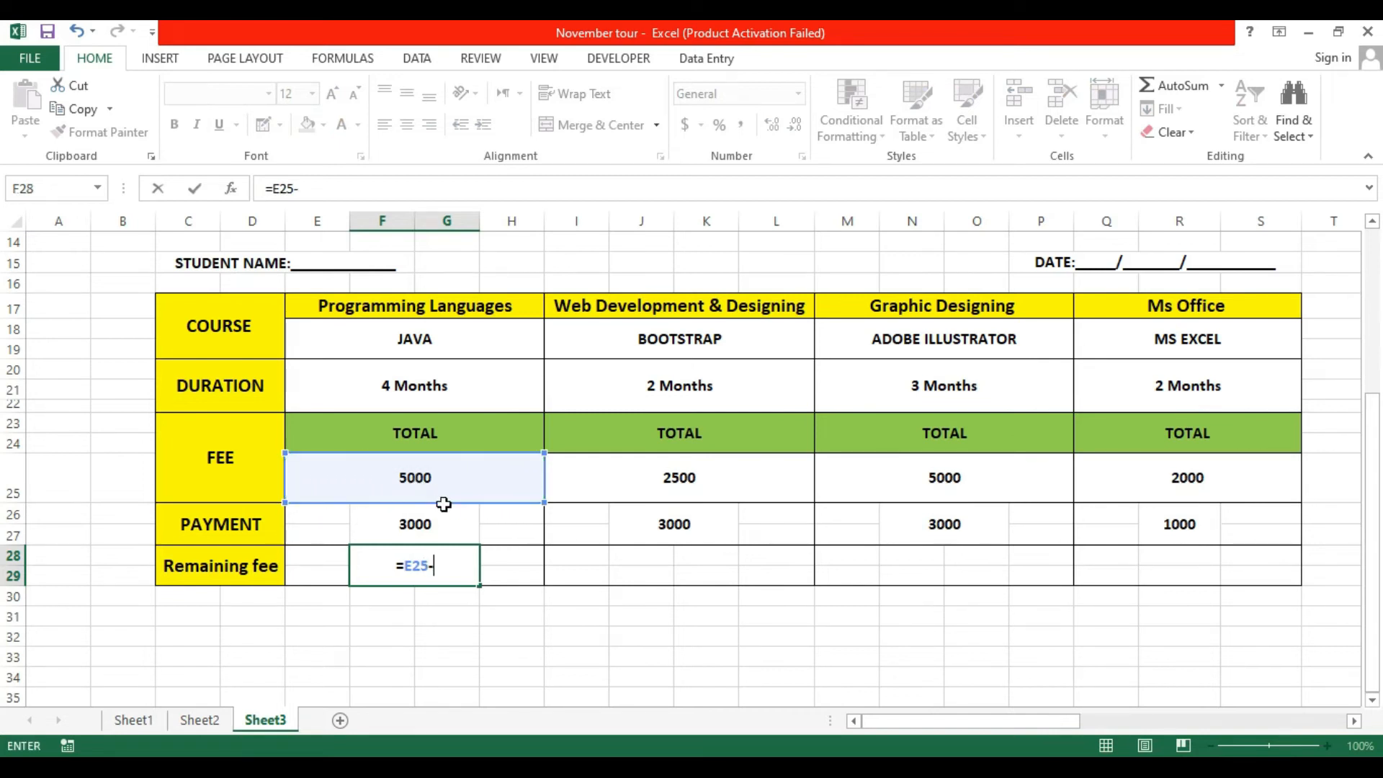
left_click(433, 526)
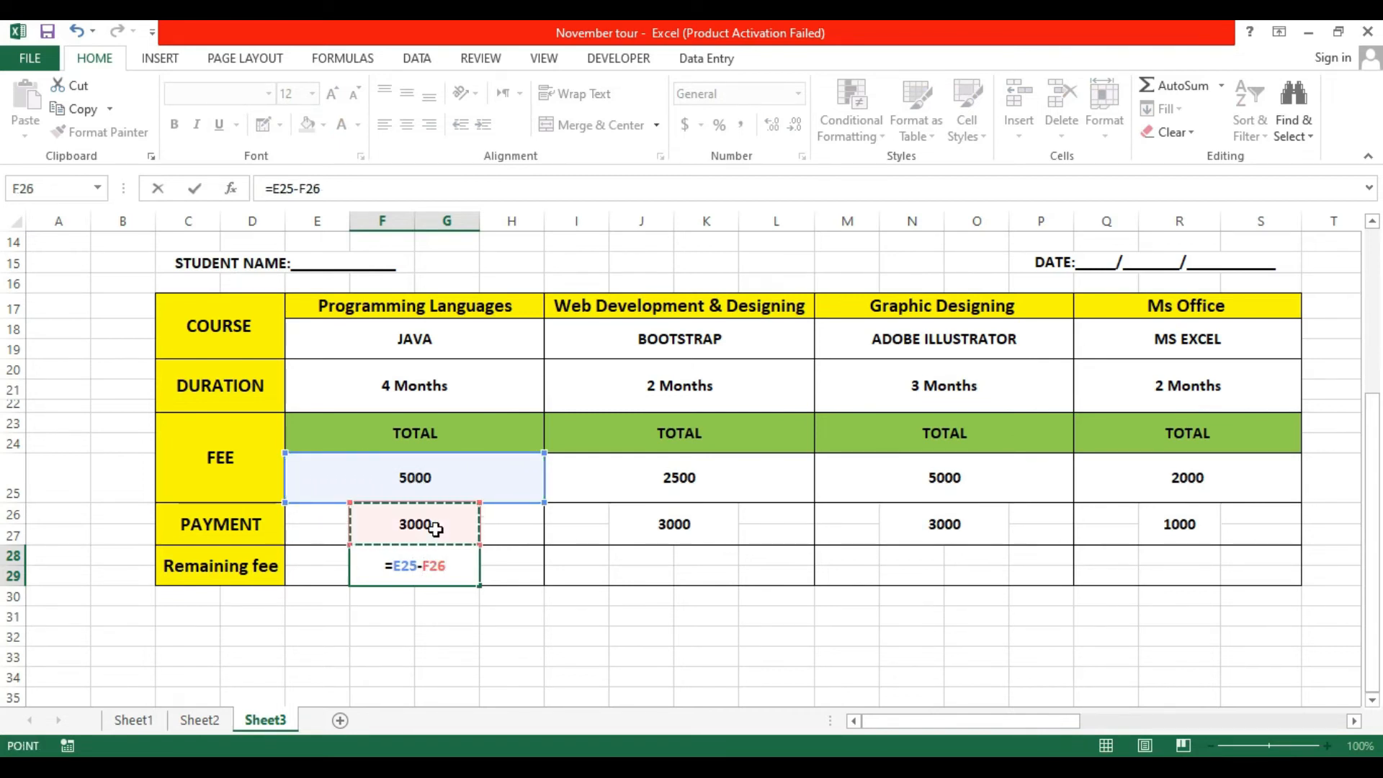
key("Return")
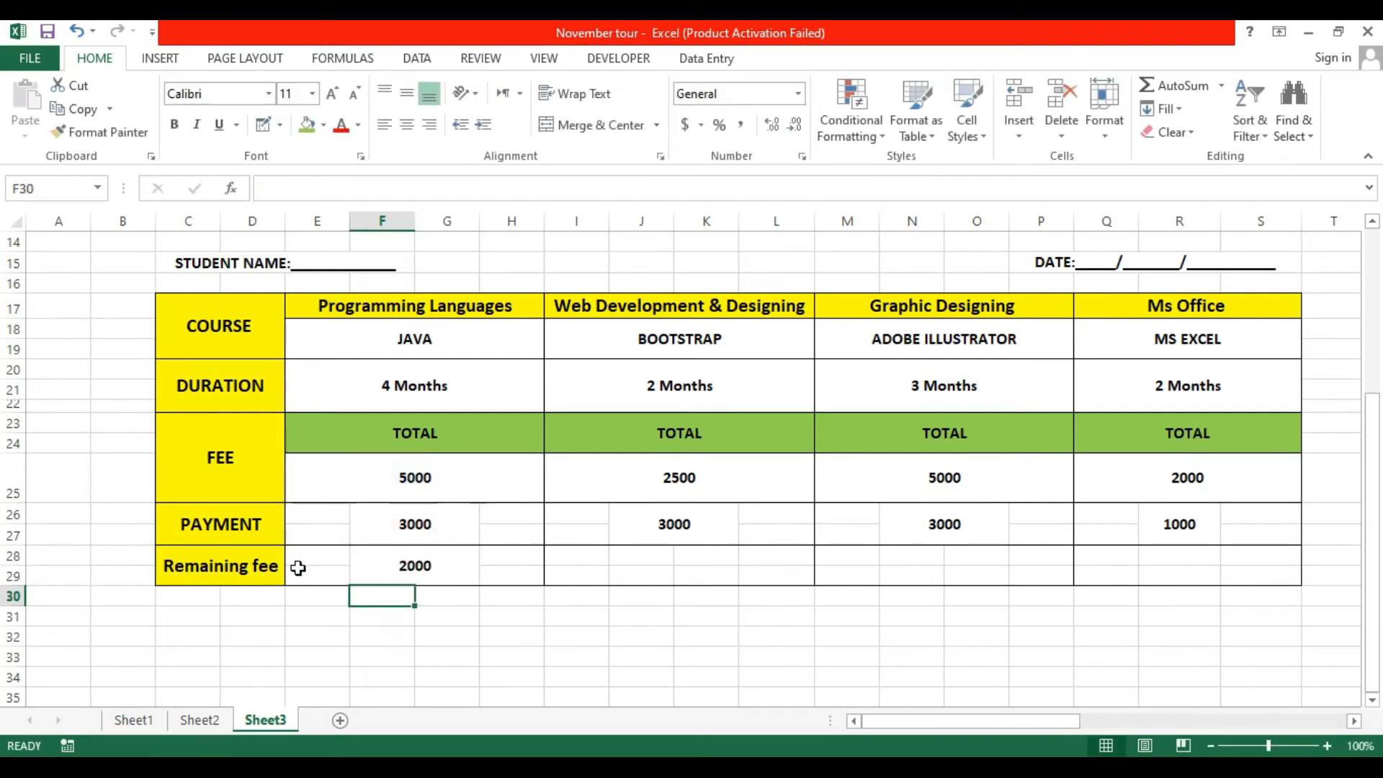
left_click(406, 576)
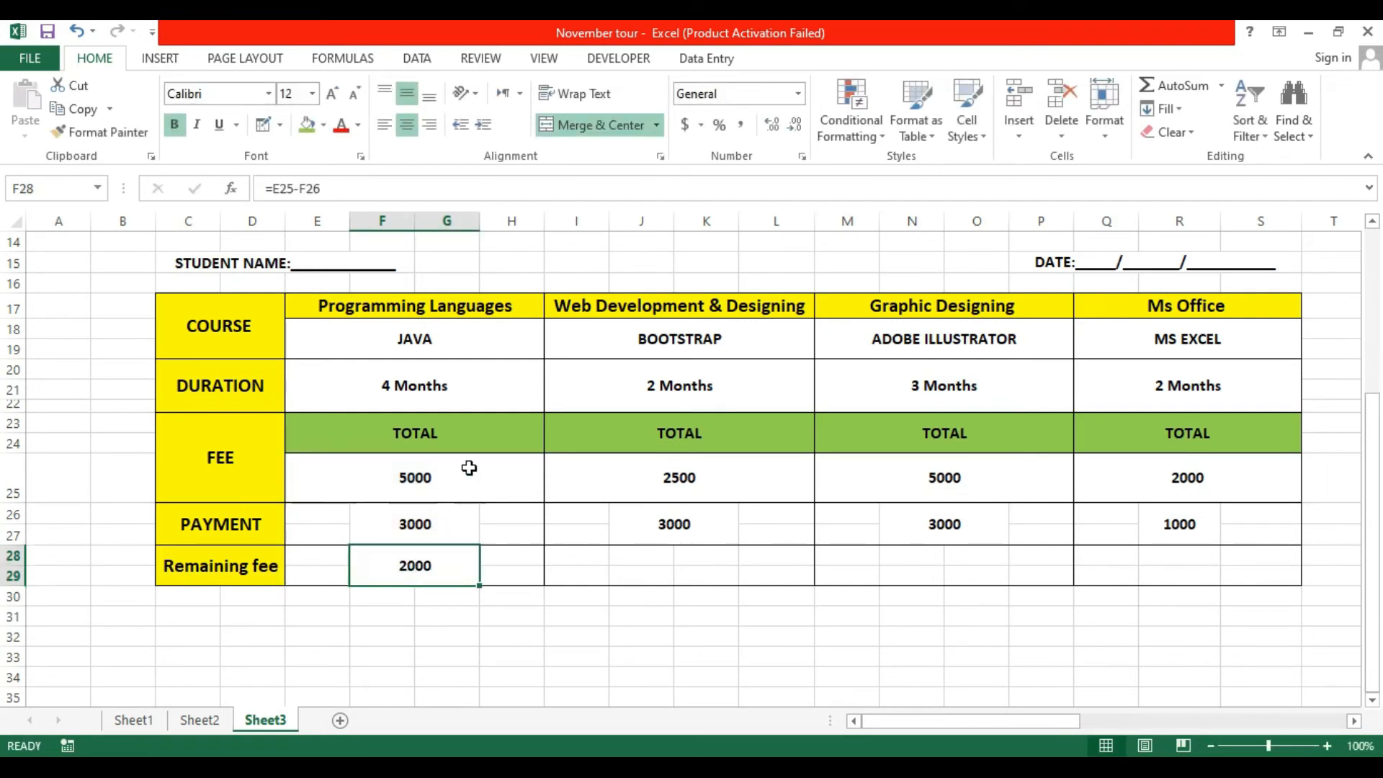
Test the remaining fee formula by choosing the C / C++ course in E18 and a payment of 2000 in F26.
left_click(463, 346)
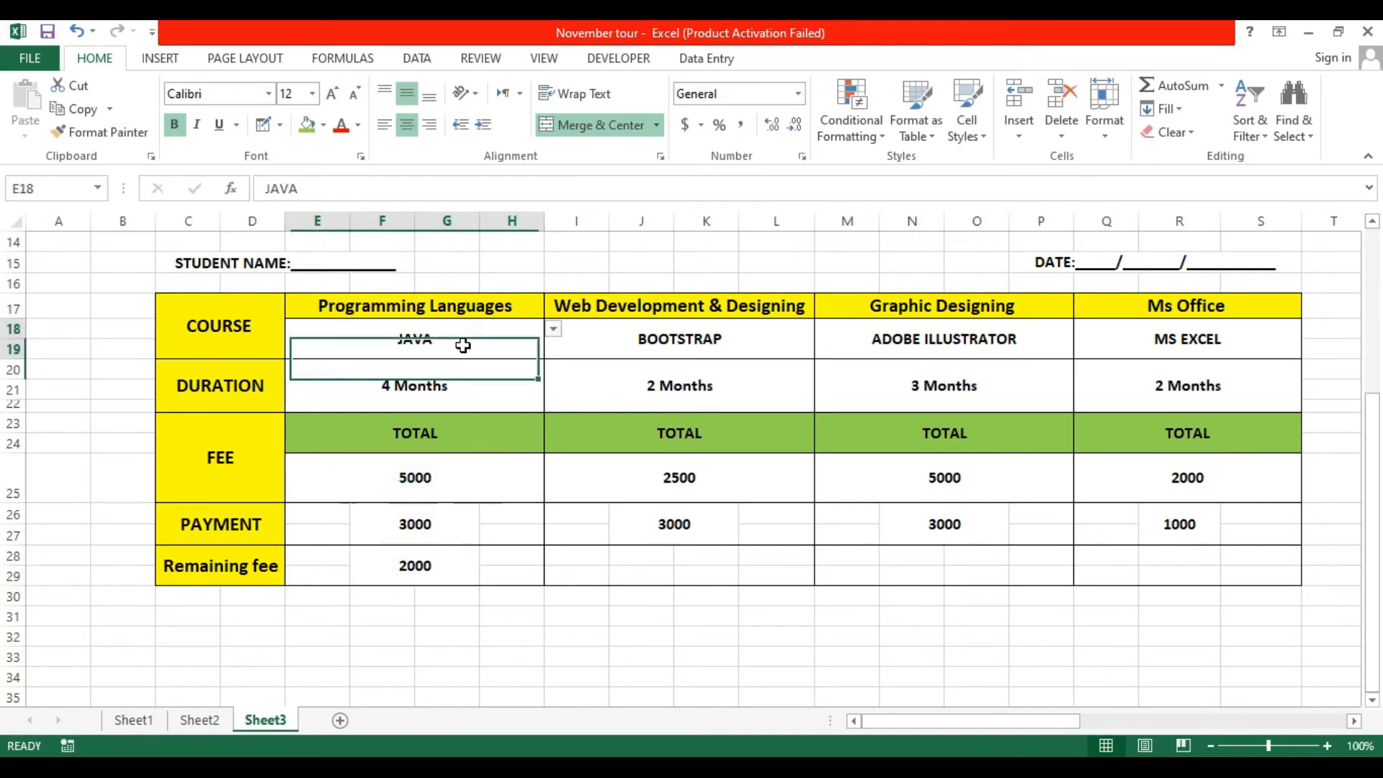
left_click(552, 331)
left_click(506, 347)
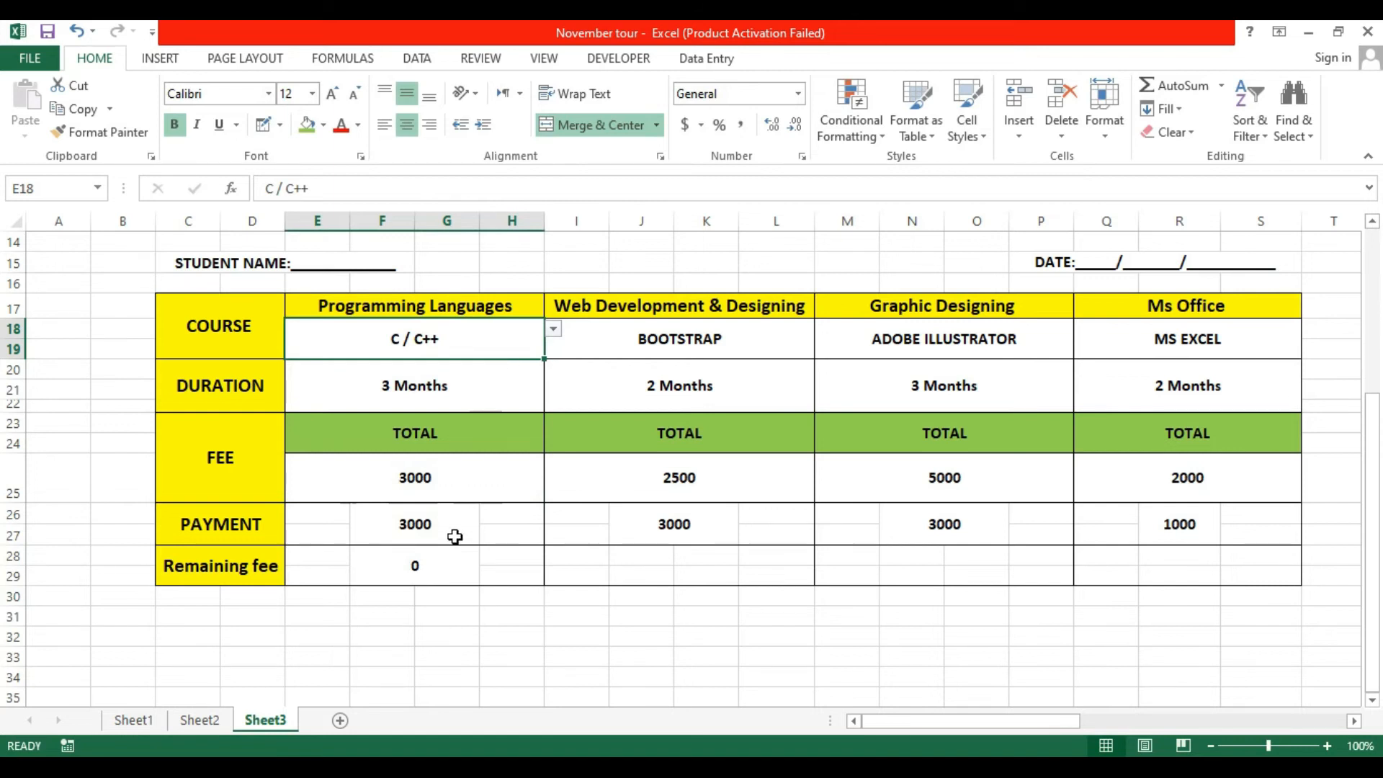
left_click(455, 536)
left_click(488, 514)
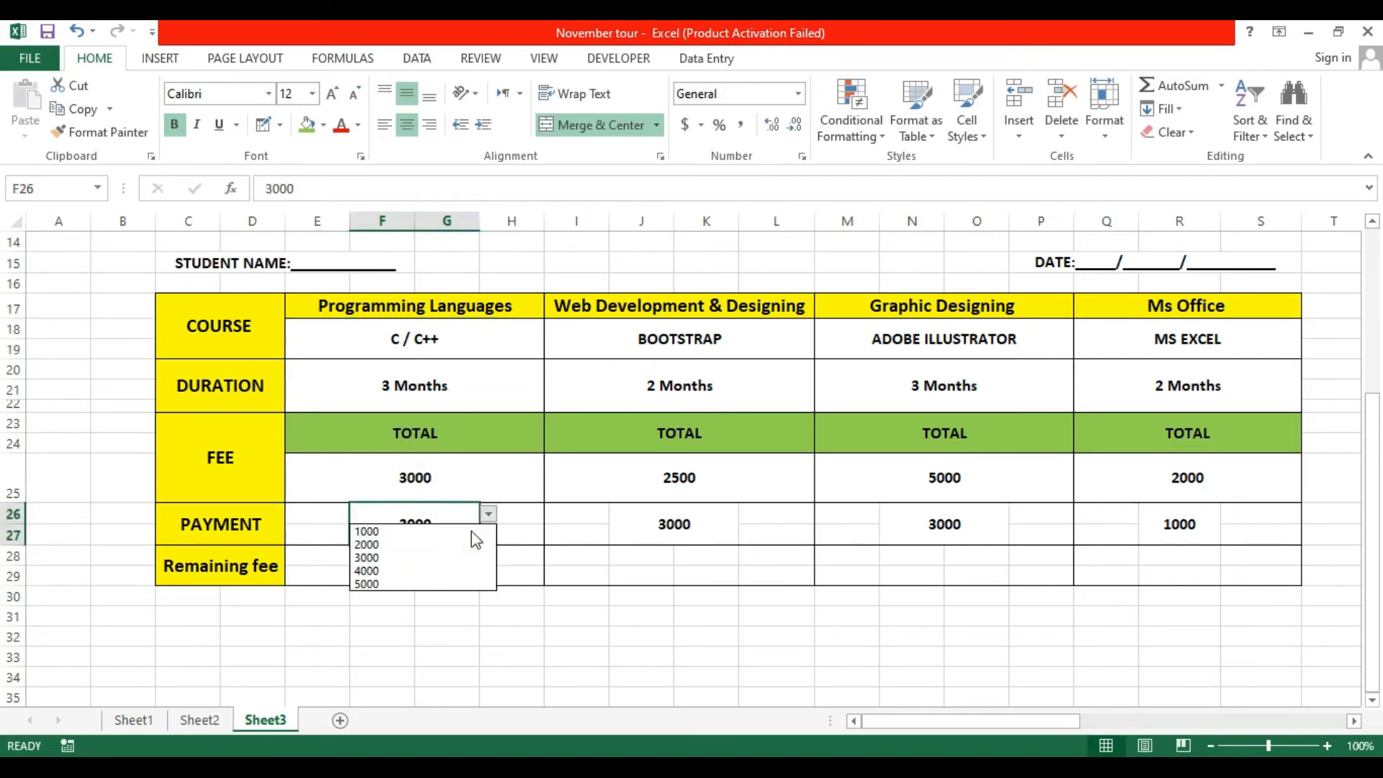
left_click(459, 552)
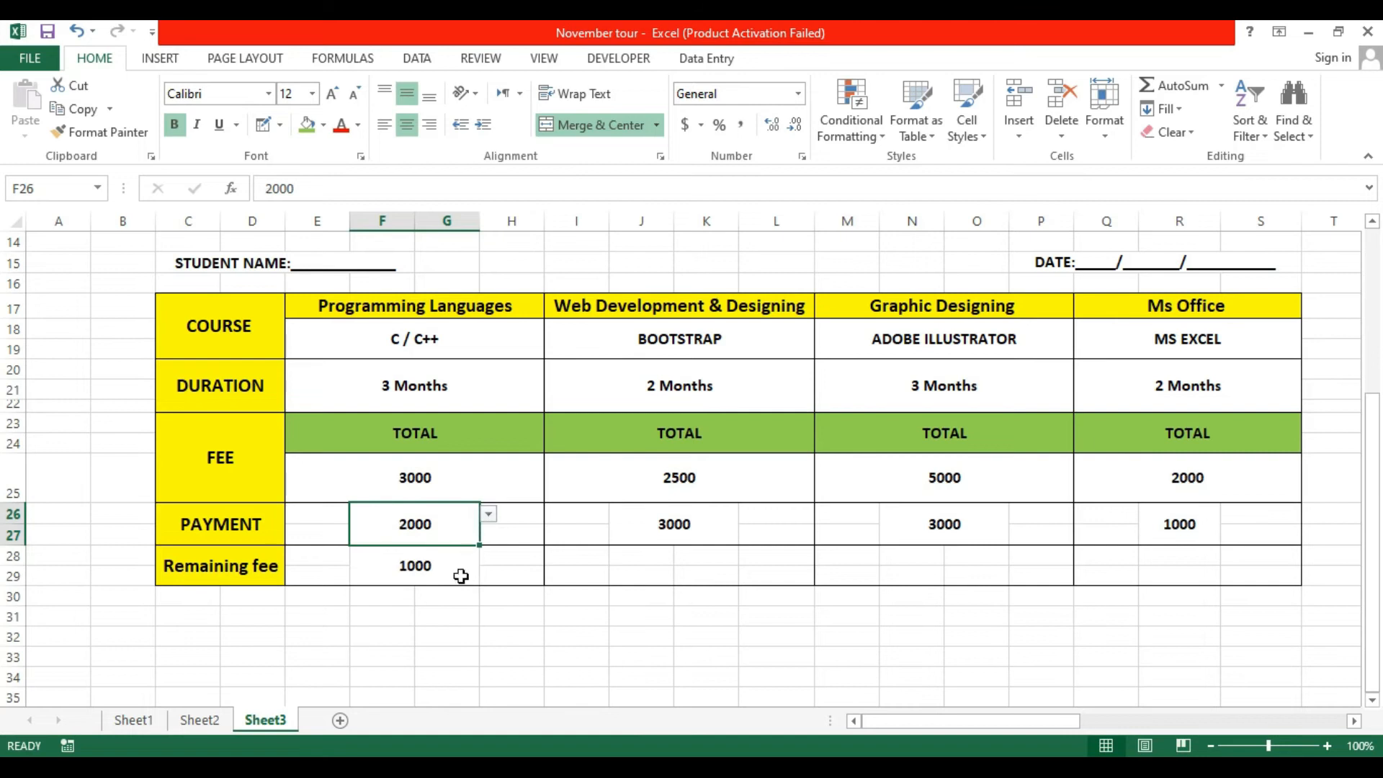
left_click(489, 514)
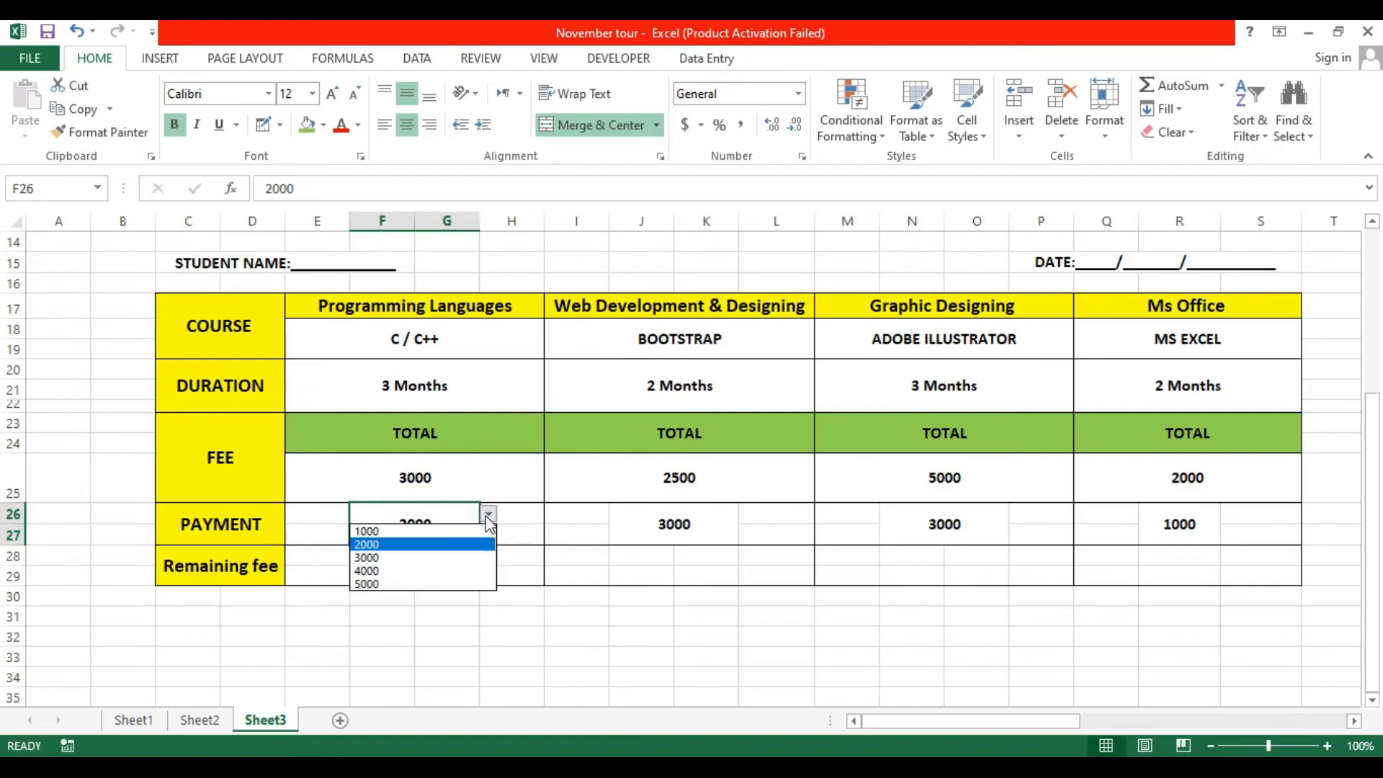
left_click(445, 559)
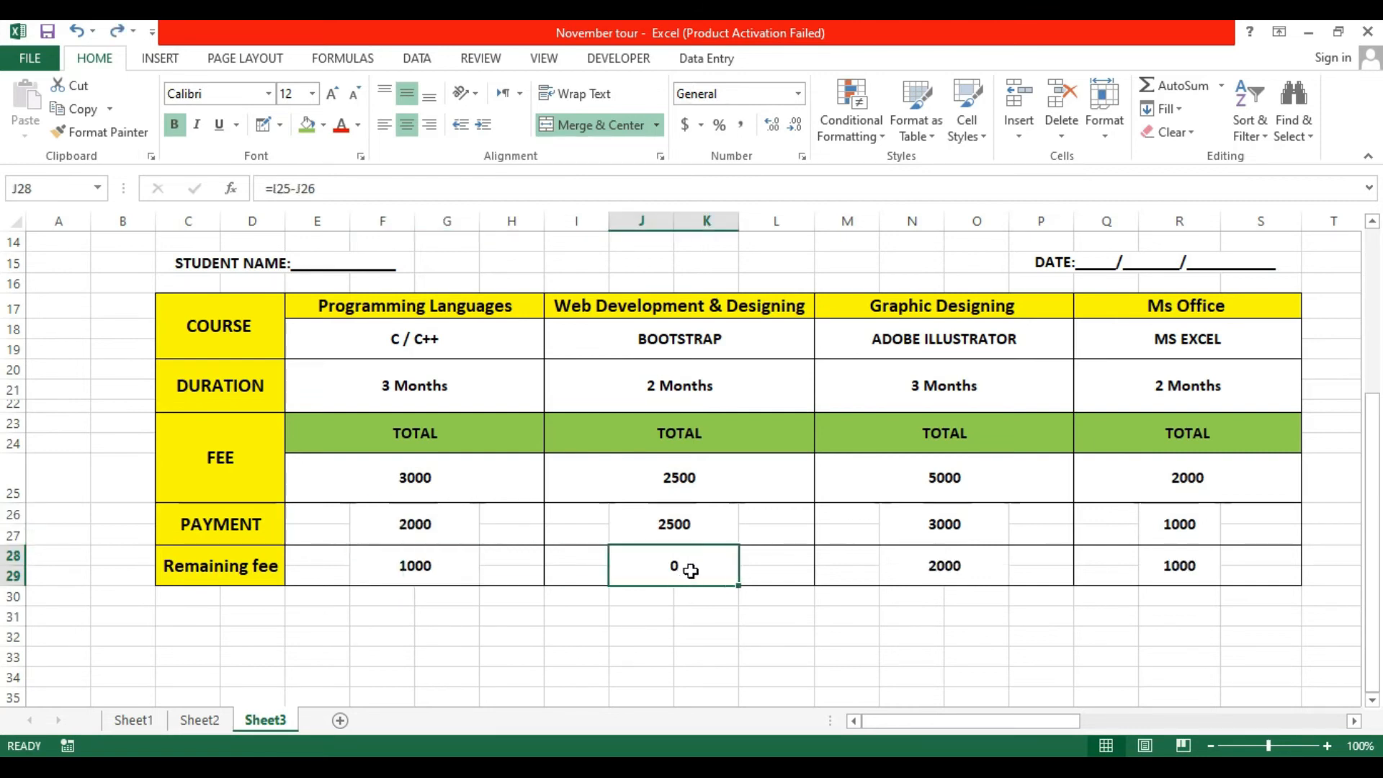
Choose 1000 in the Web Development & Designing payment dropdown in J26.
left_click(717, 540)
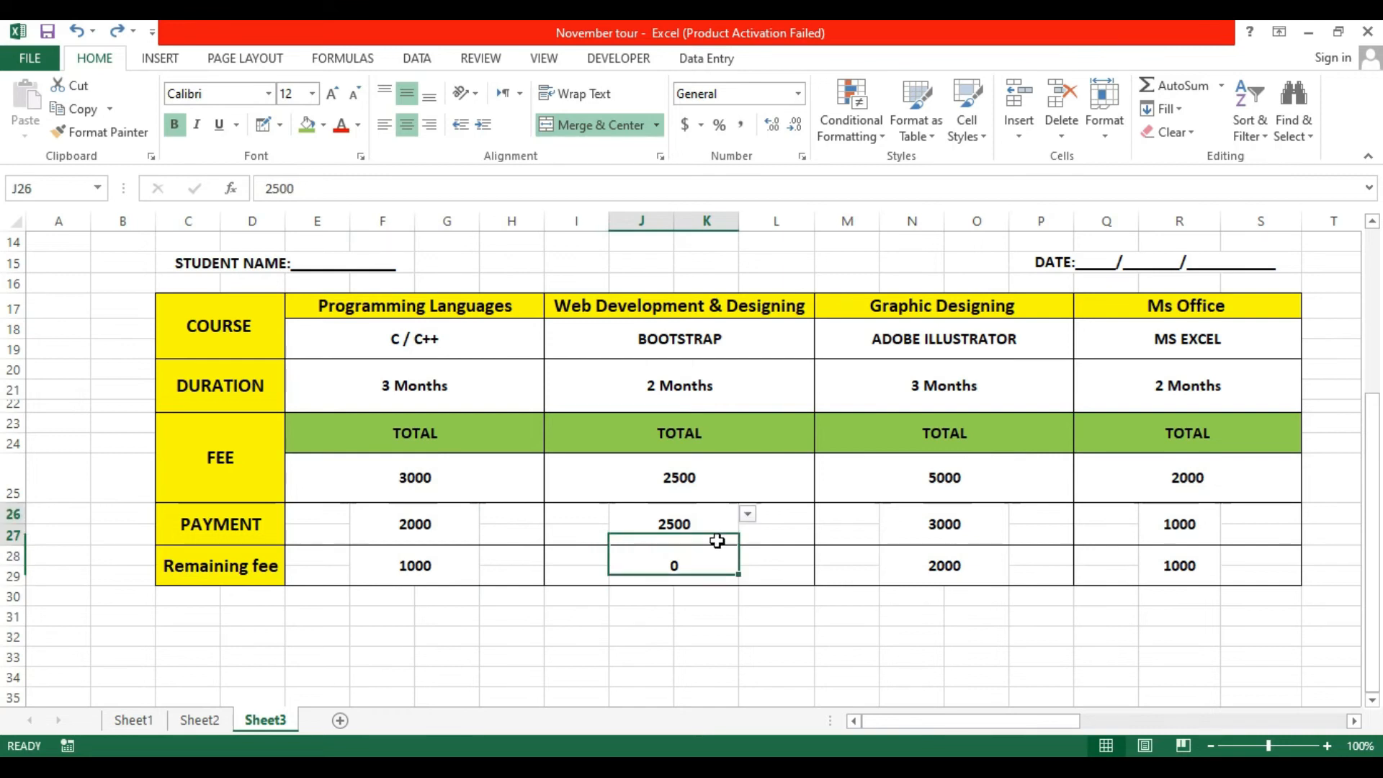
left_click(749, 515)
left_click(708, 549)
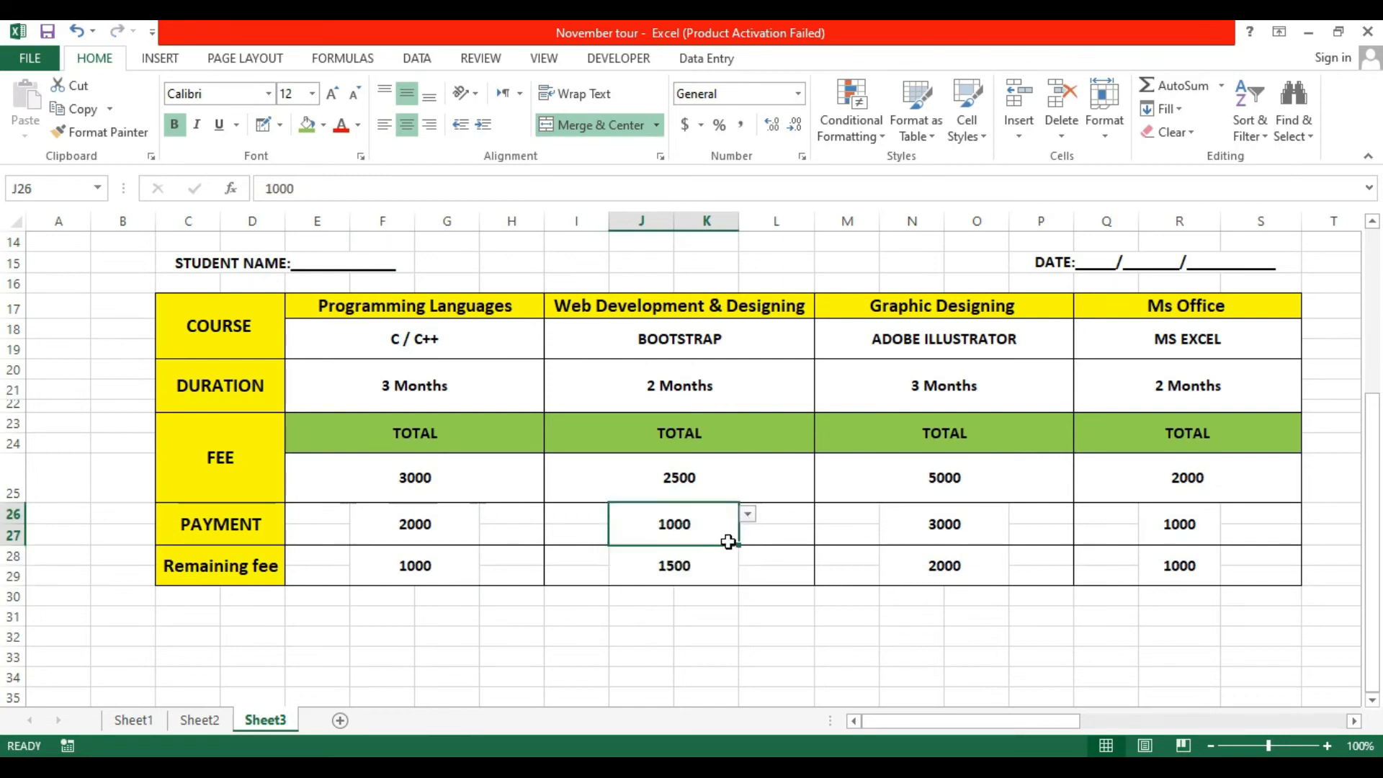
Try 5000 in the Graphic Designing payment dropdown, then leave 1000 selected there and in the Ms Office payment cell R26.
left_click(982, 524)
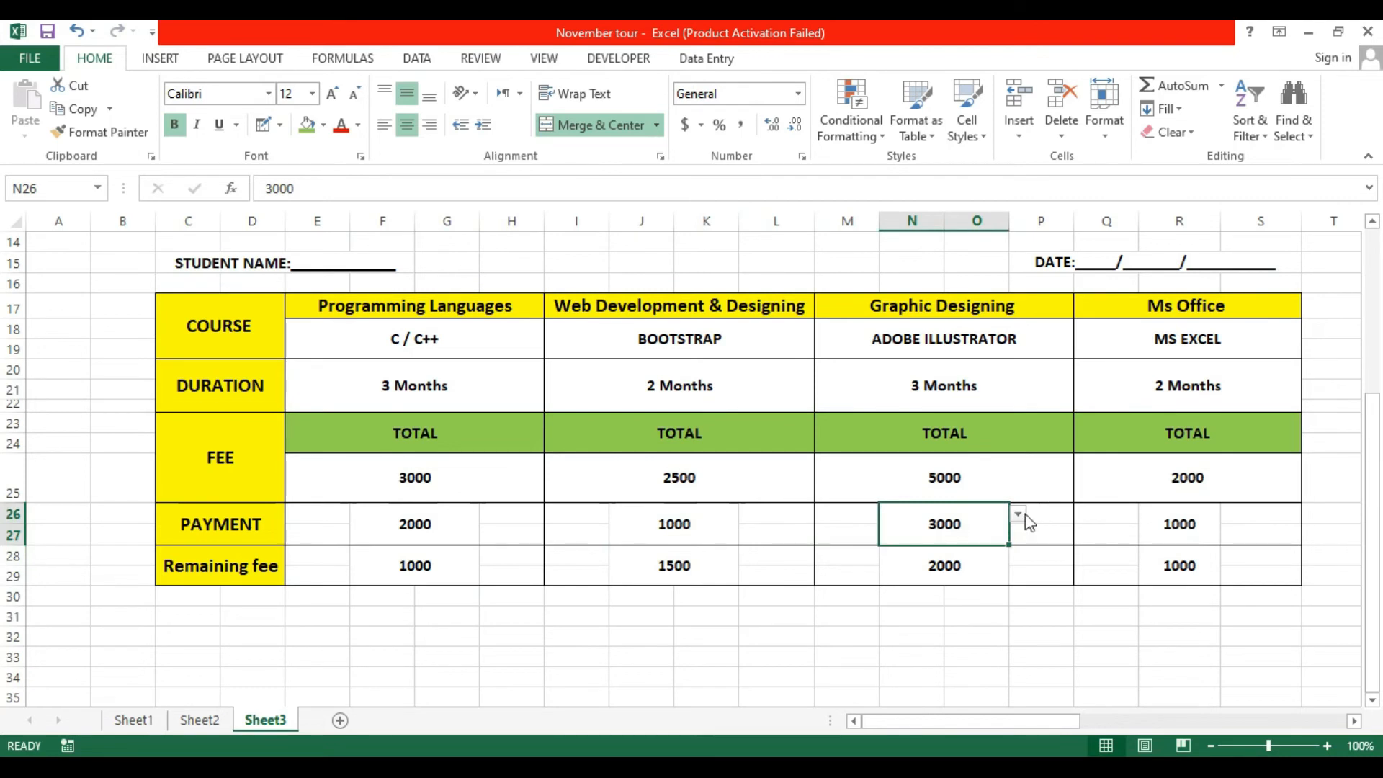
left_click(1019, 514)
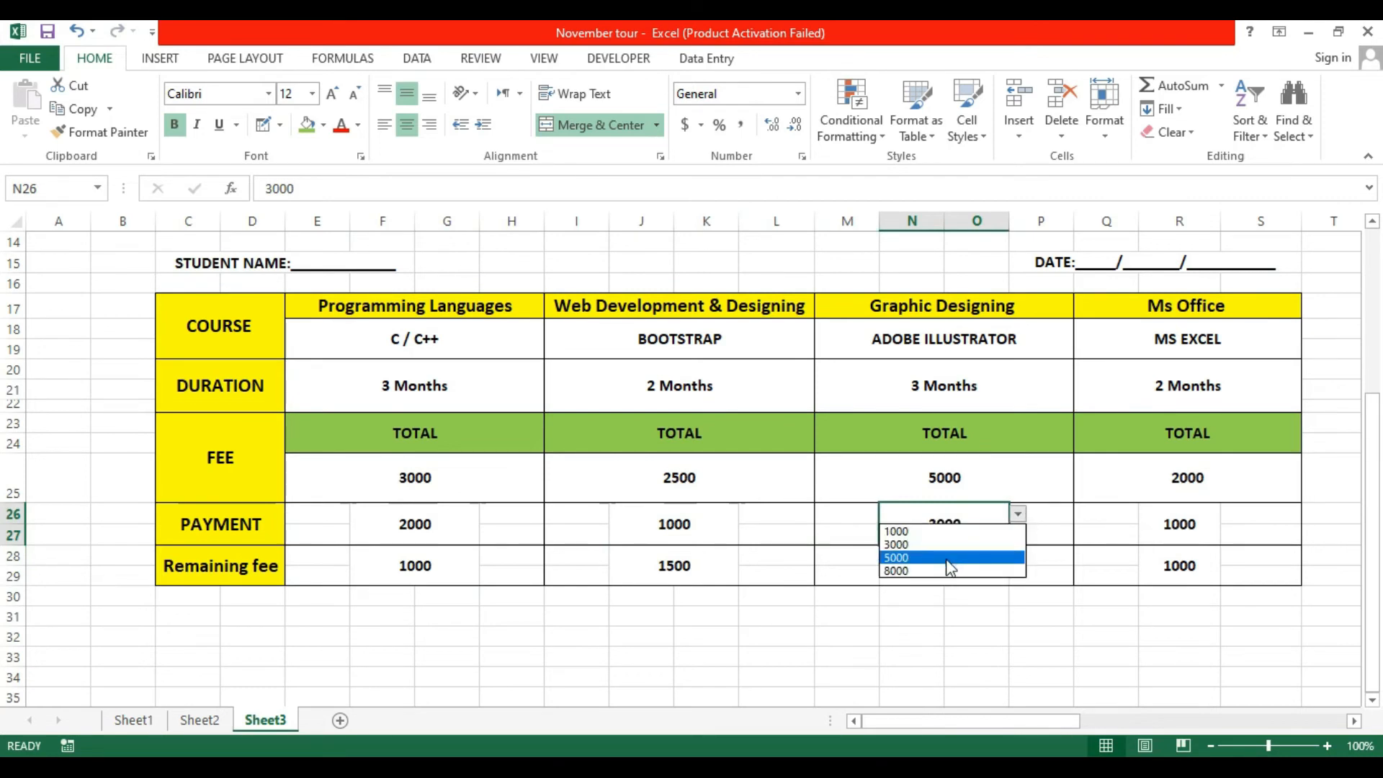
left_click(948, 559)
left_click(1018, 514)
left_click(937, 531)
left_click(1205, 539)
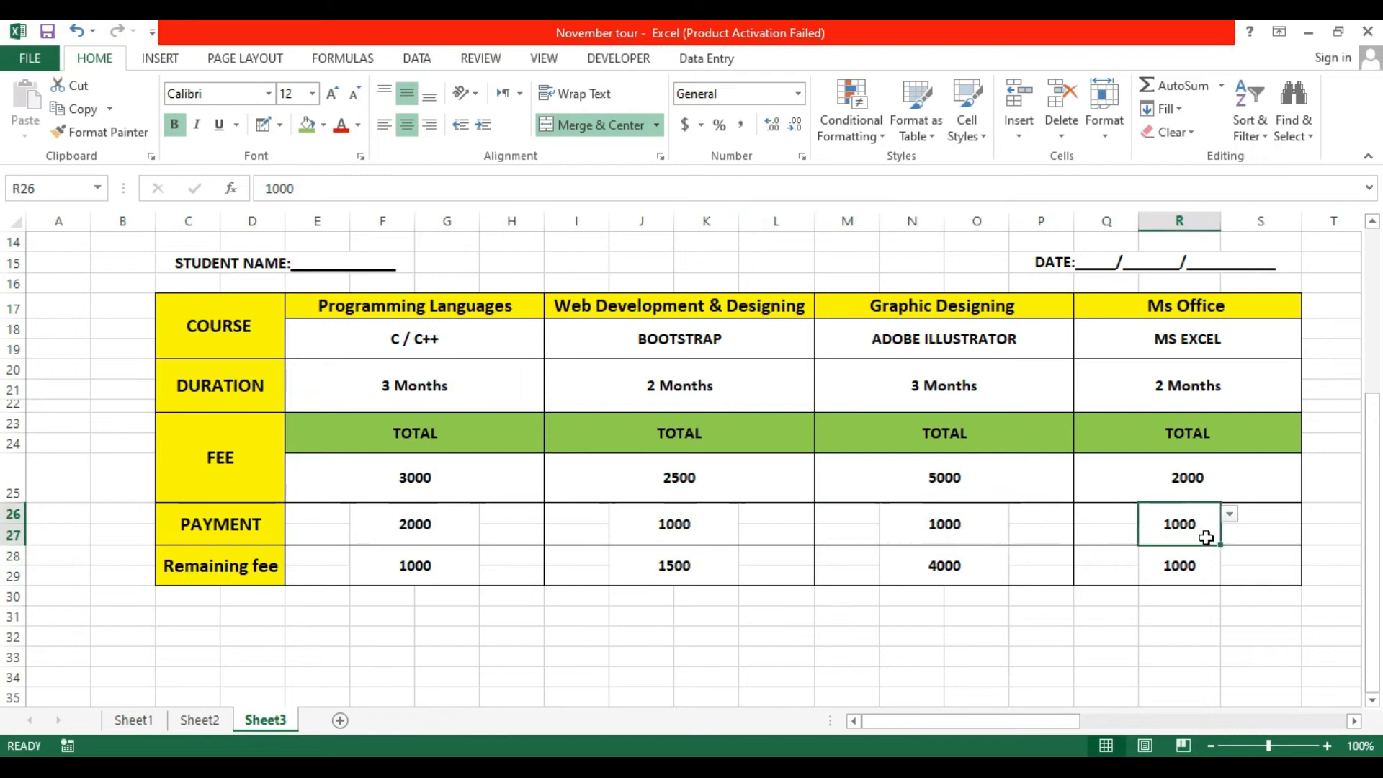
left_click(1230, 514)
left_click(1225, 538)
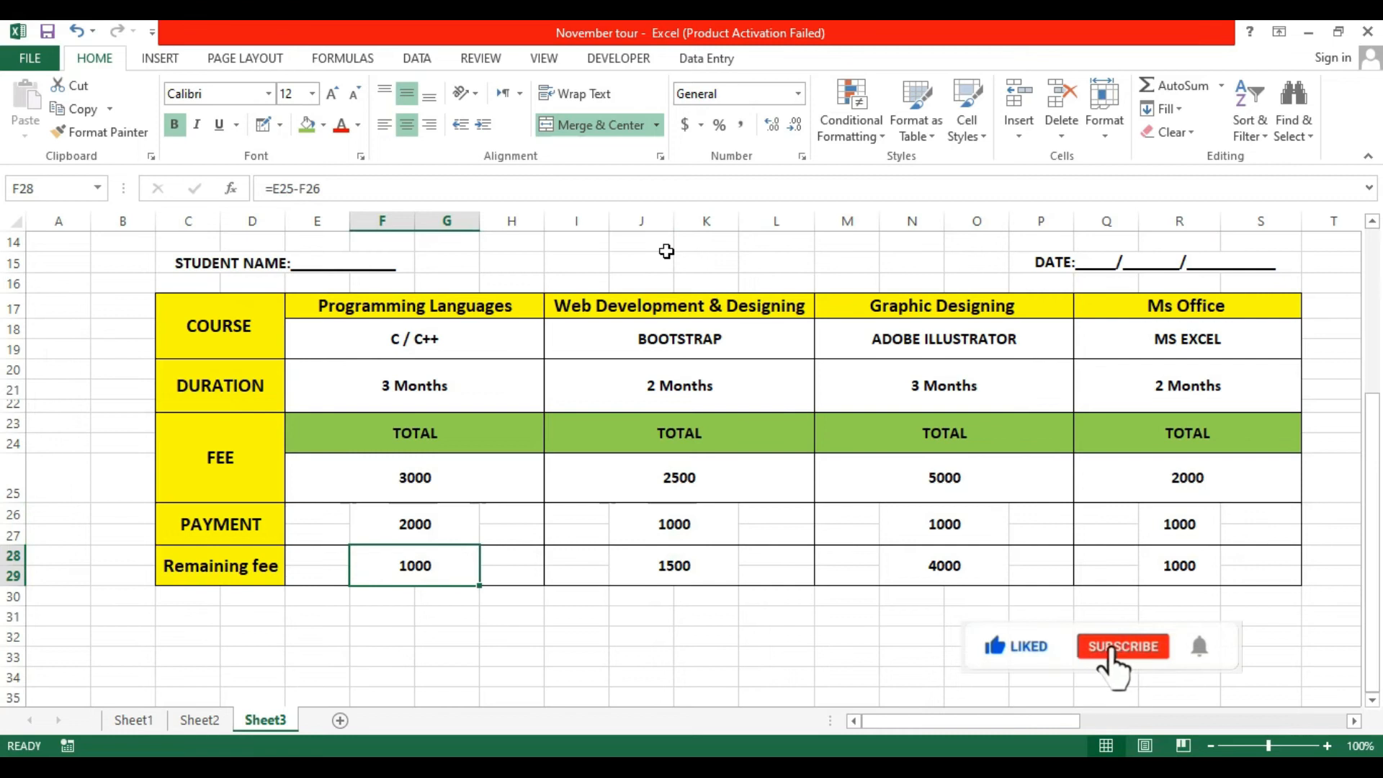
Format the remaining fee in F28 as Accounting with the PKR symbol and 0 decimal places.
left_click(702, 128)
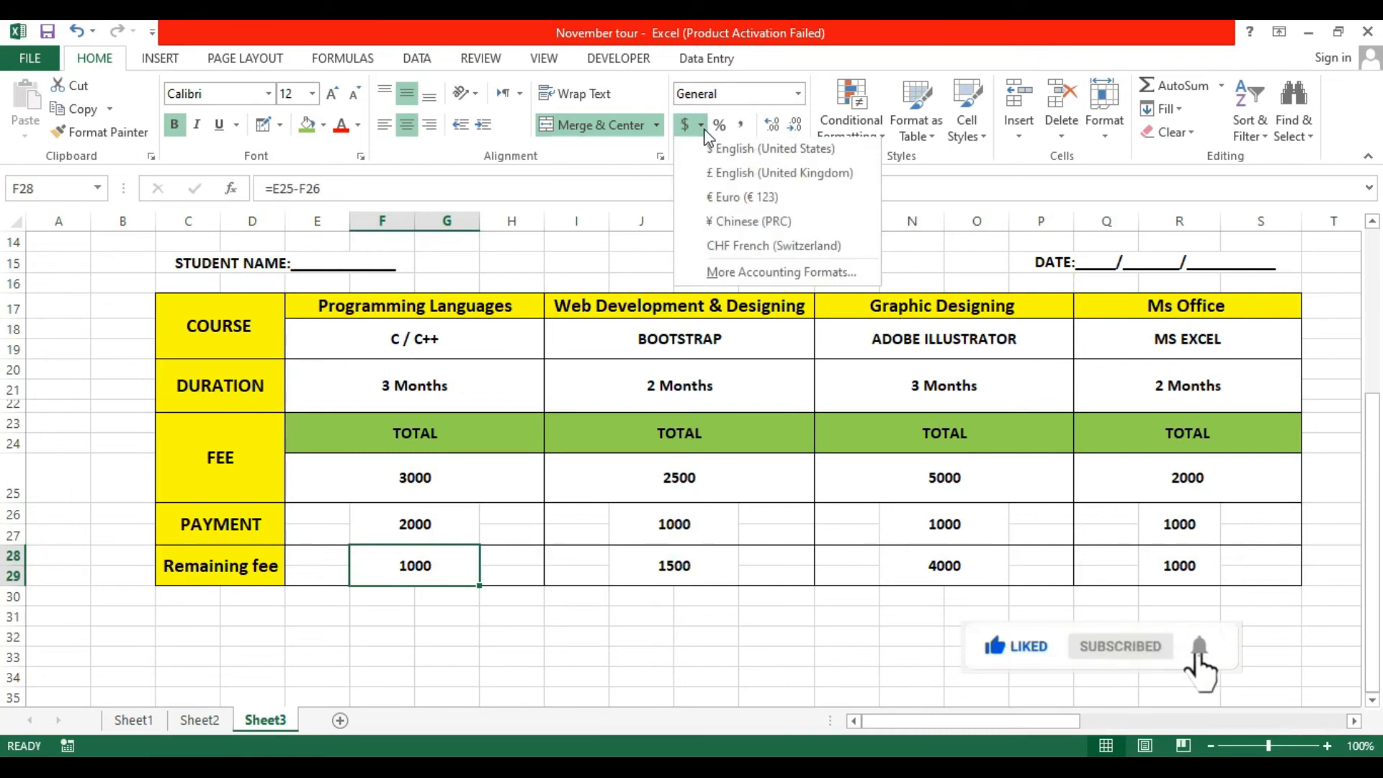
left_click(724, 280)
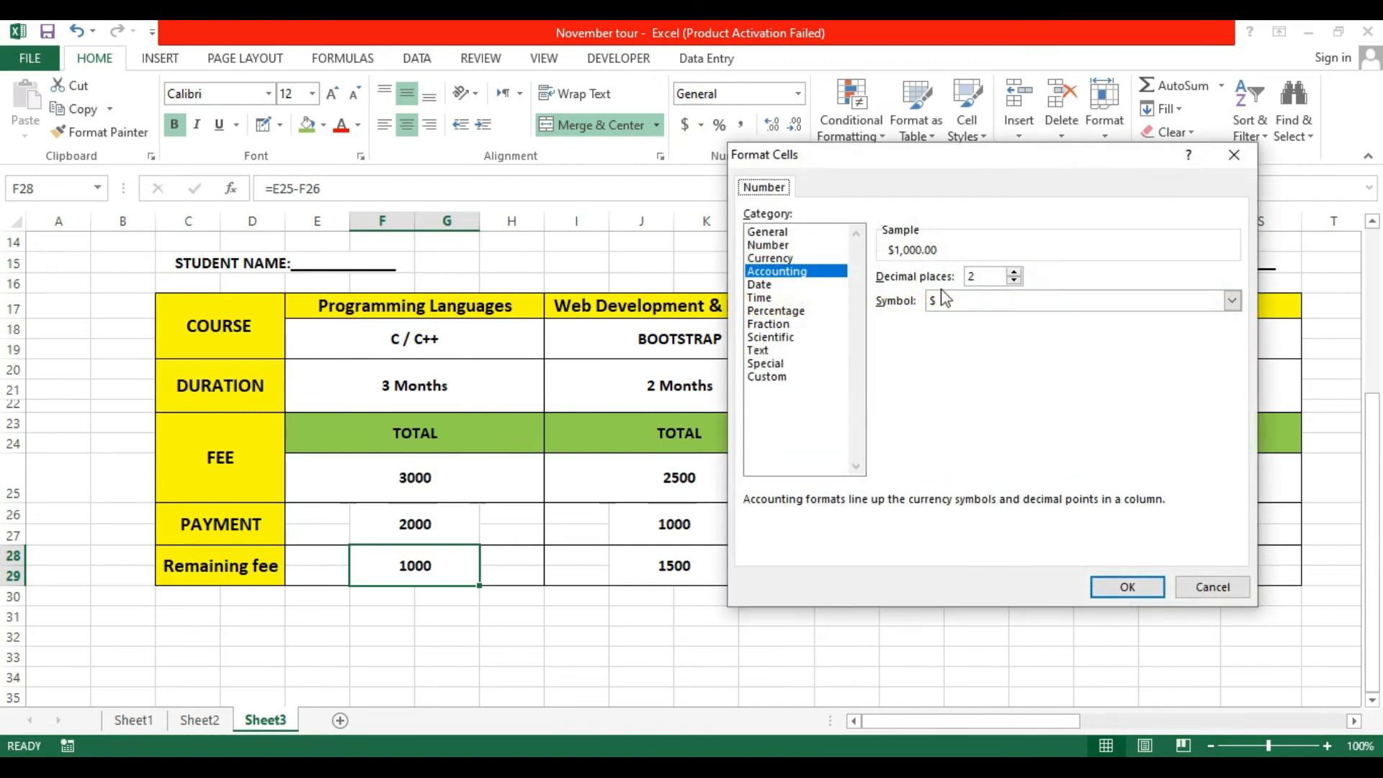
left_click(1229, 299)
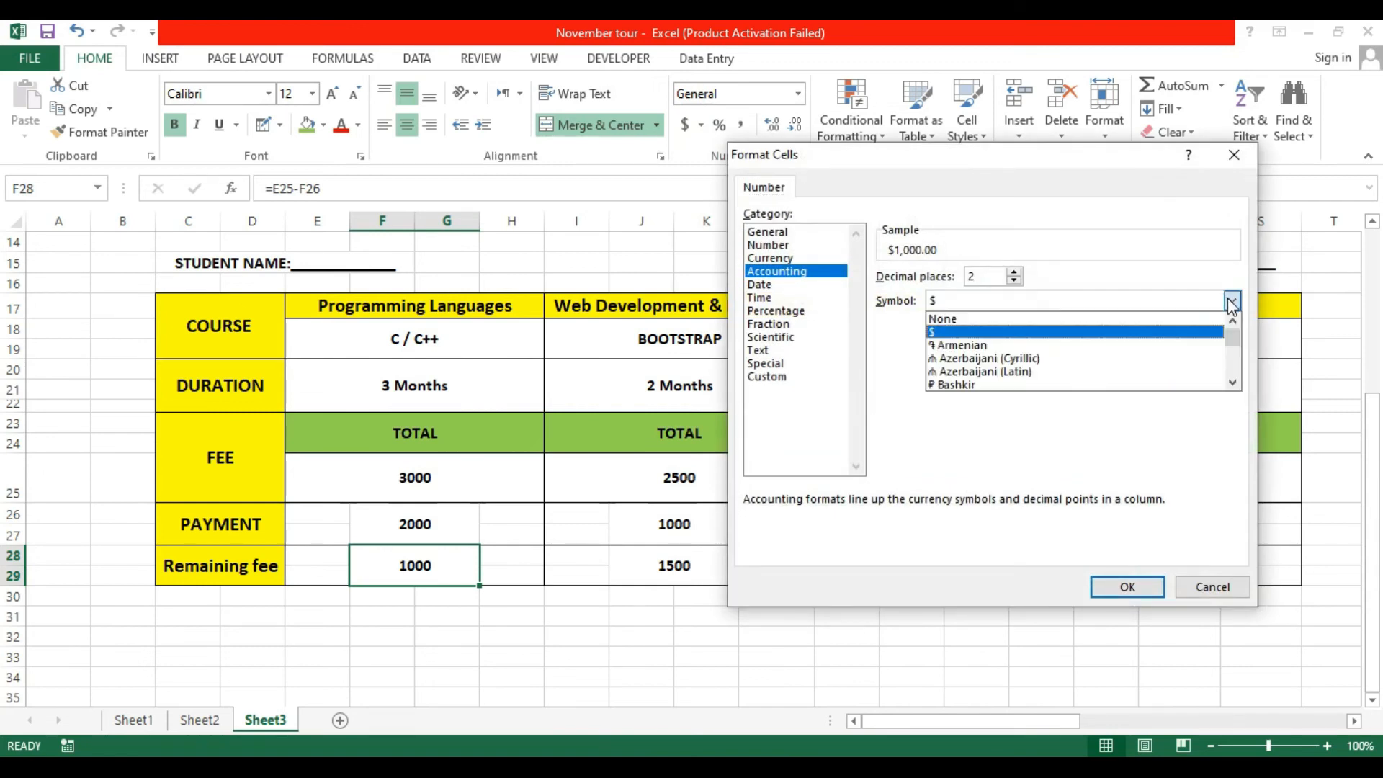
key("p")
key("Down")
key("Down")
key("Down")
key("Down")
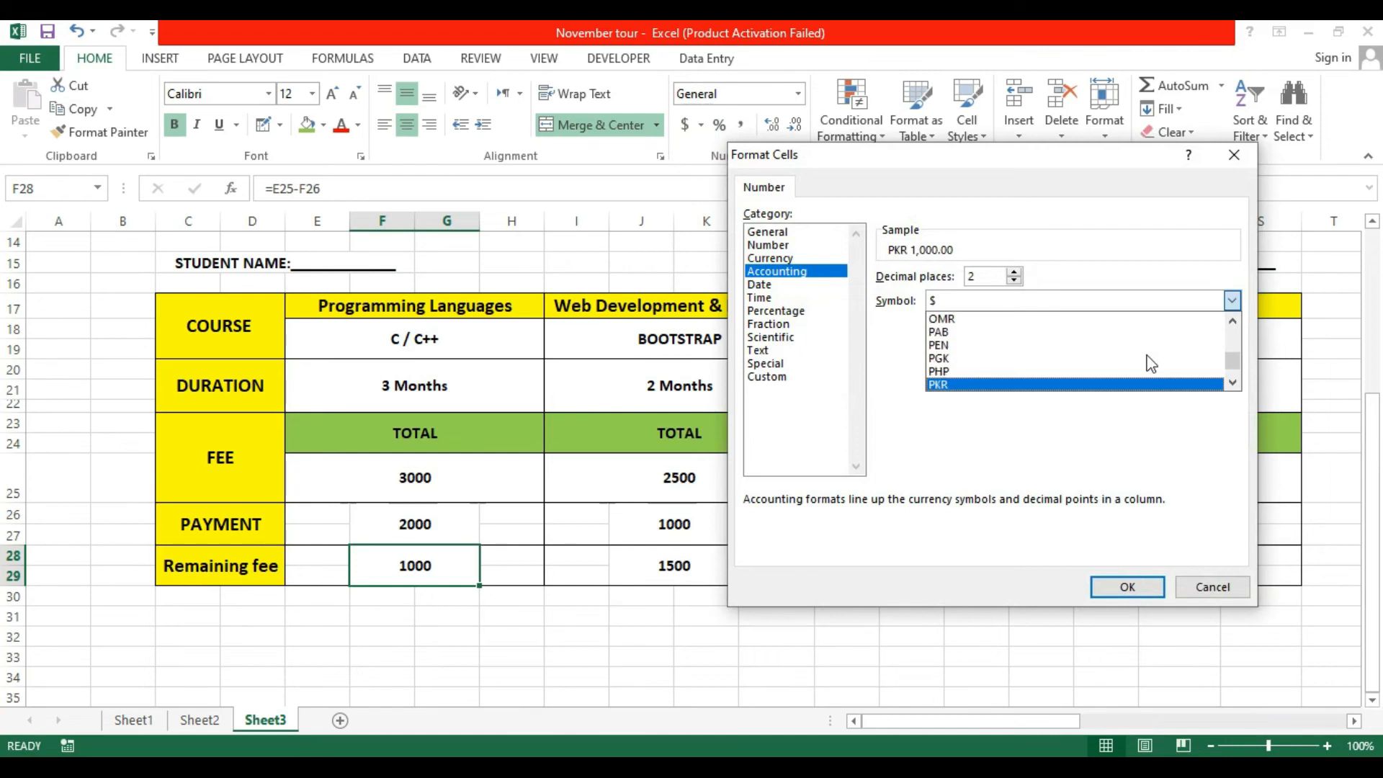
left_click(1092, 386)
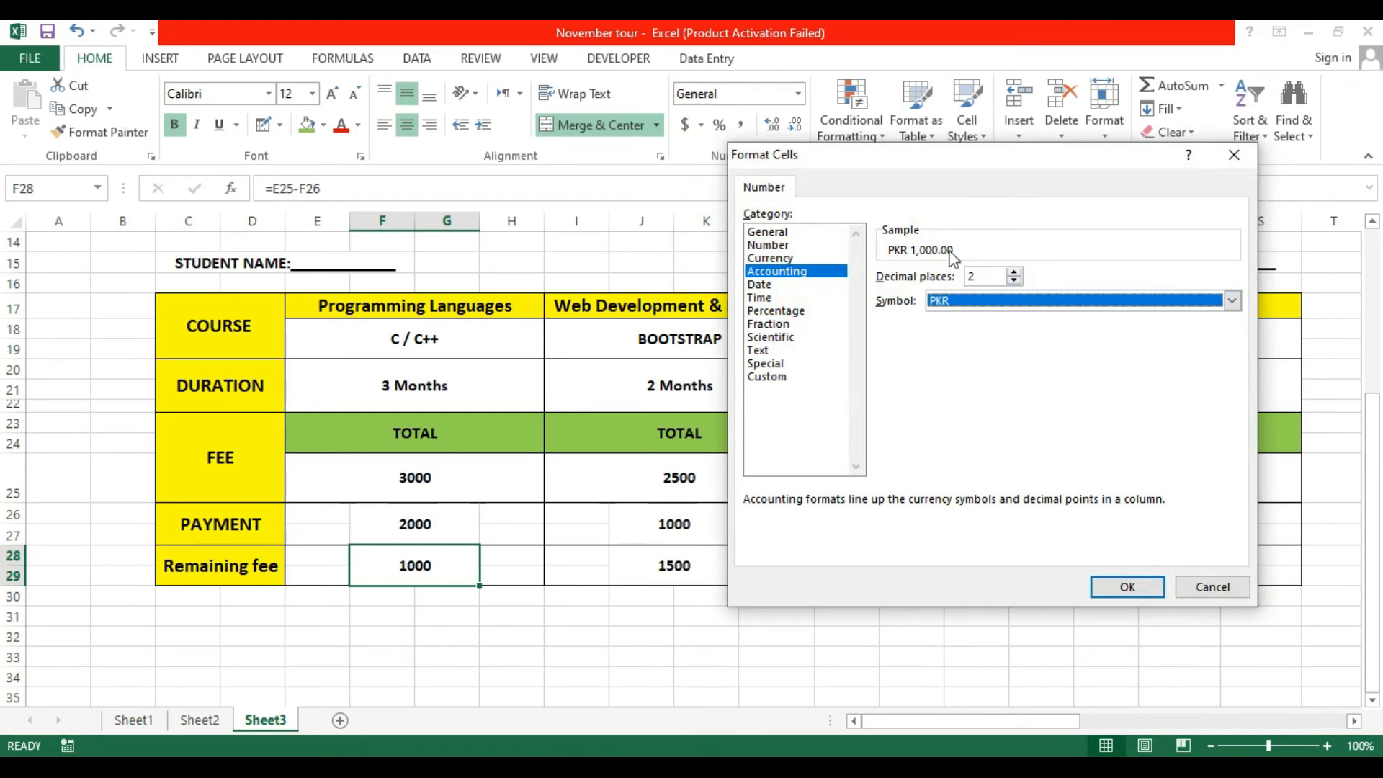
left_click(1015, 280)
left_click(1015, 280)
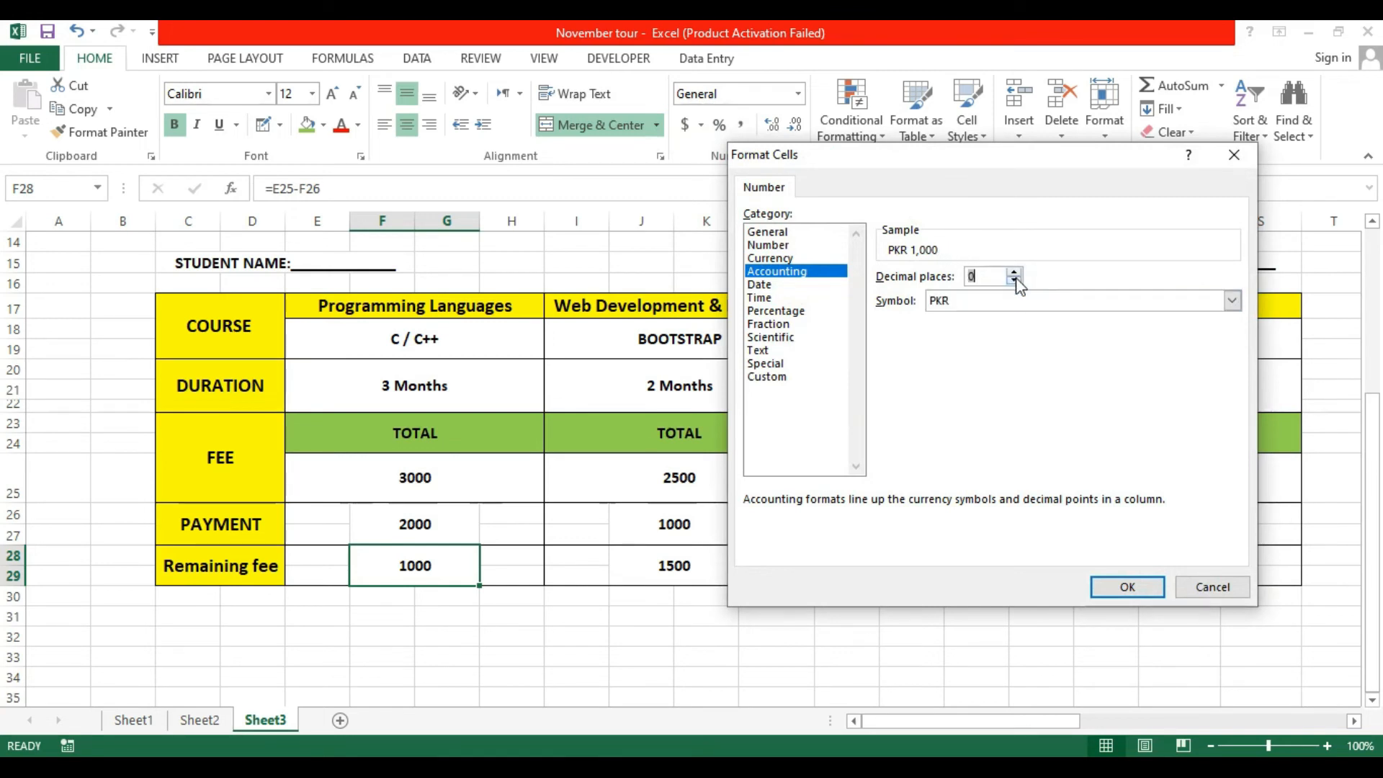
left_click(1144, 588)
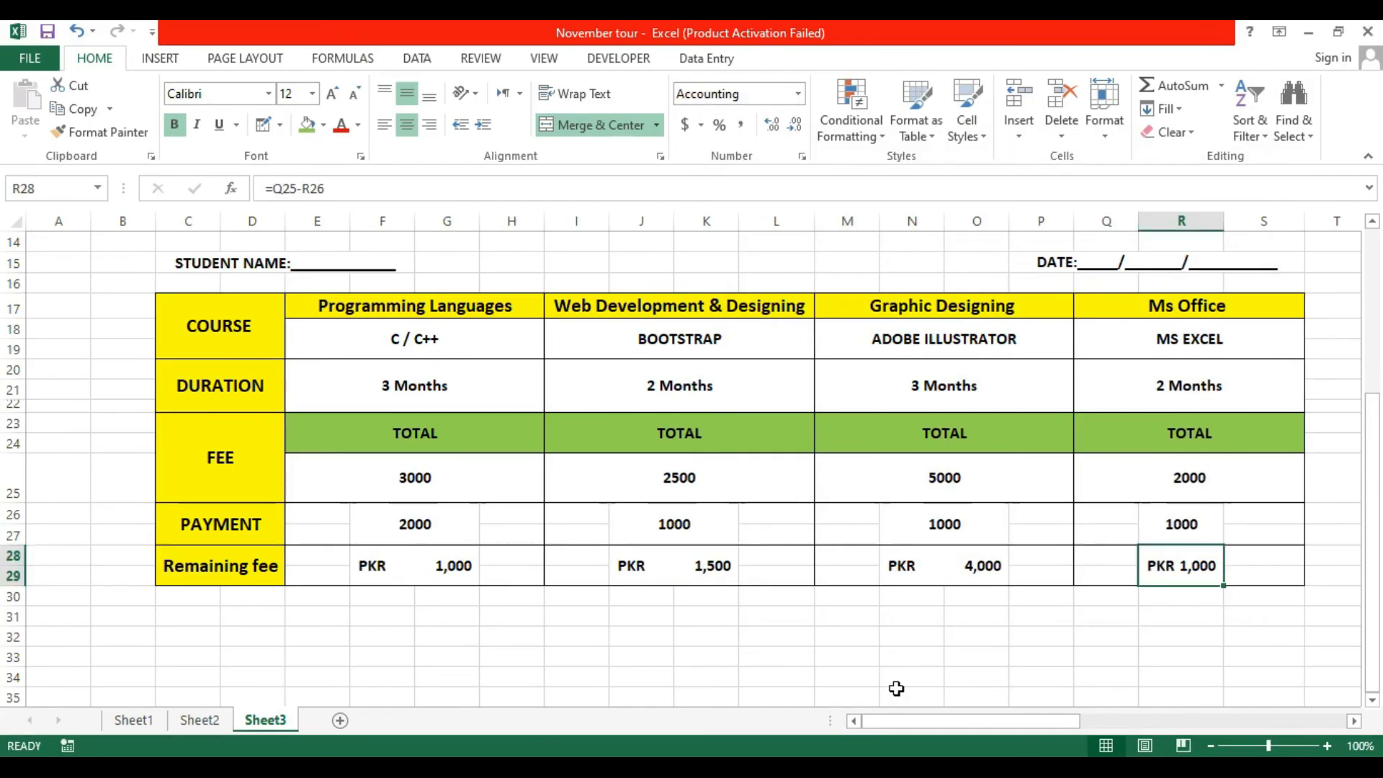
Check the remaining fee formulas in J28, the Graphic Designing cell and R28.
left_click(695, 582)
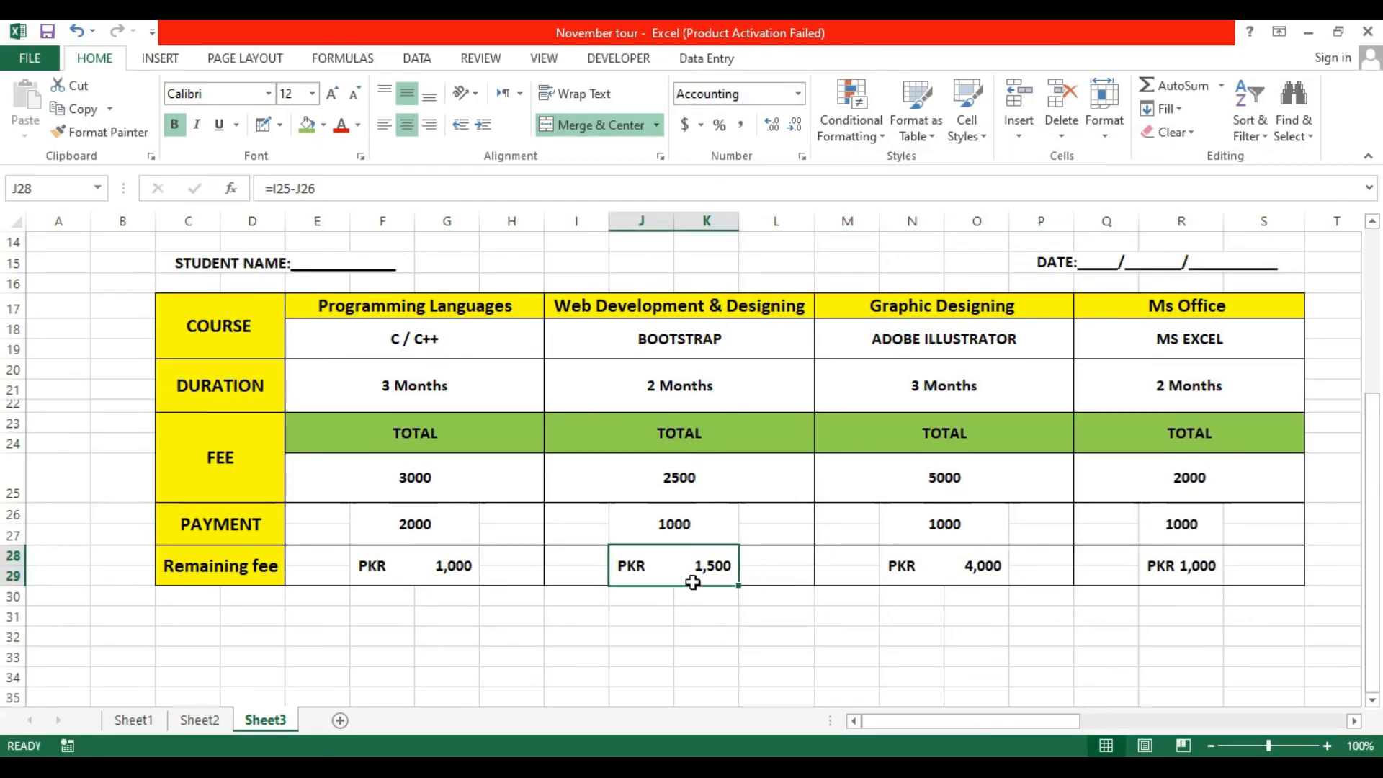
left_click(926, 574)
left_click(1176, 567)
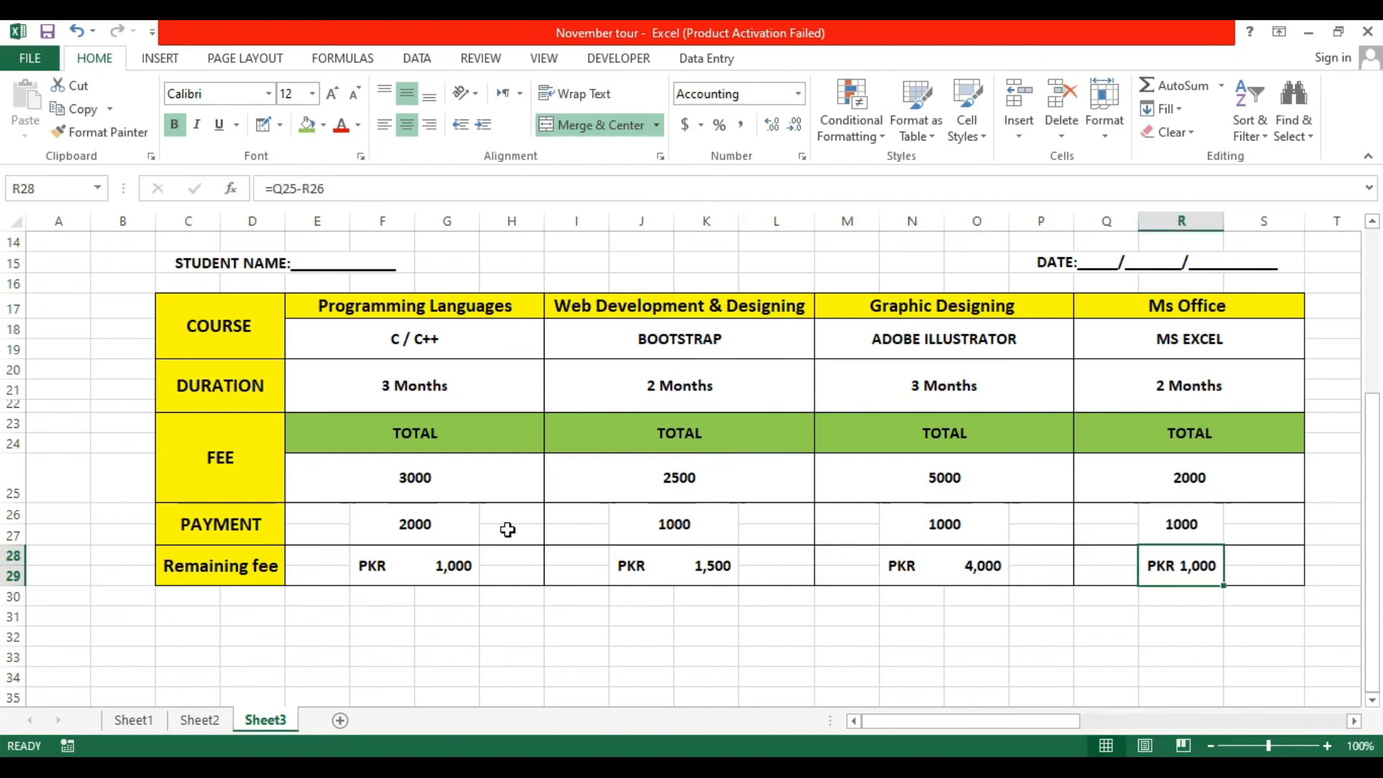
Choose PYTHON as the Programming Languages course in E18 and 4000 as its payment in F26.
left_click(534, 352)
left_click(553, 329)
left_click(481, 382)
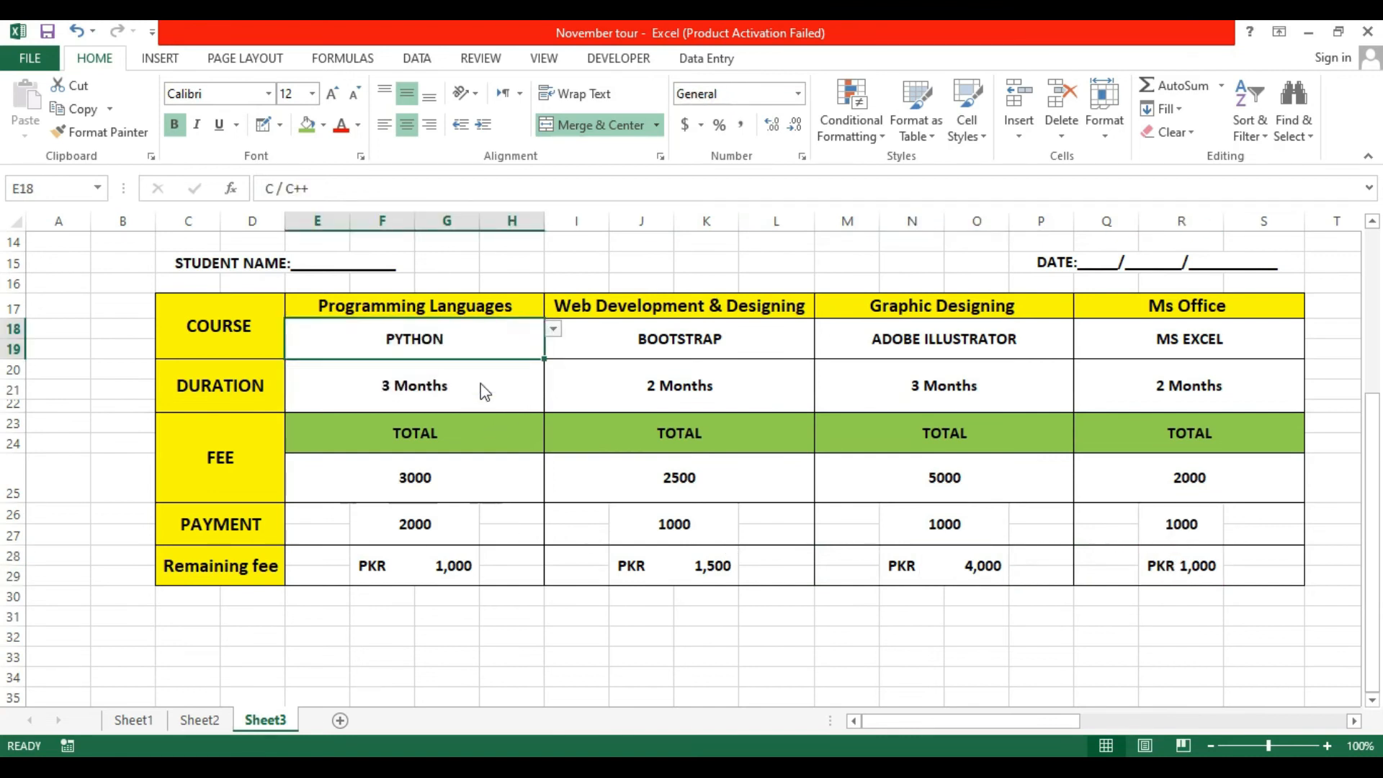
left_click(445, 474)
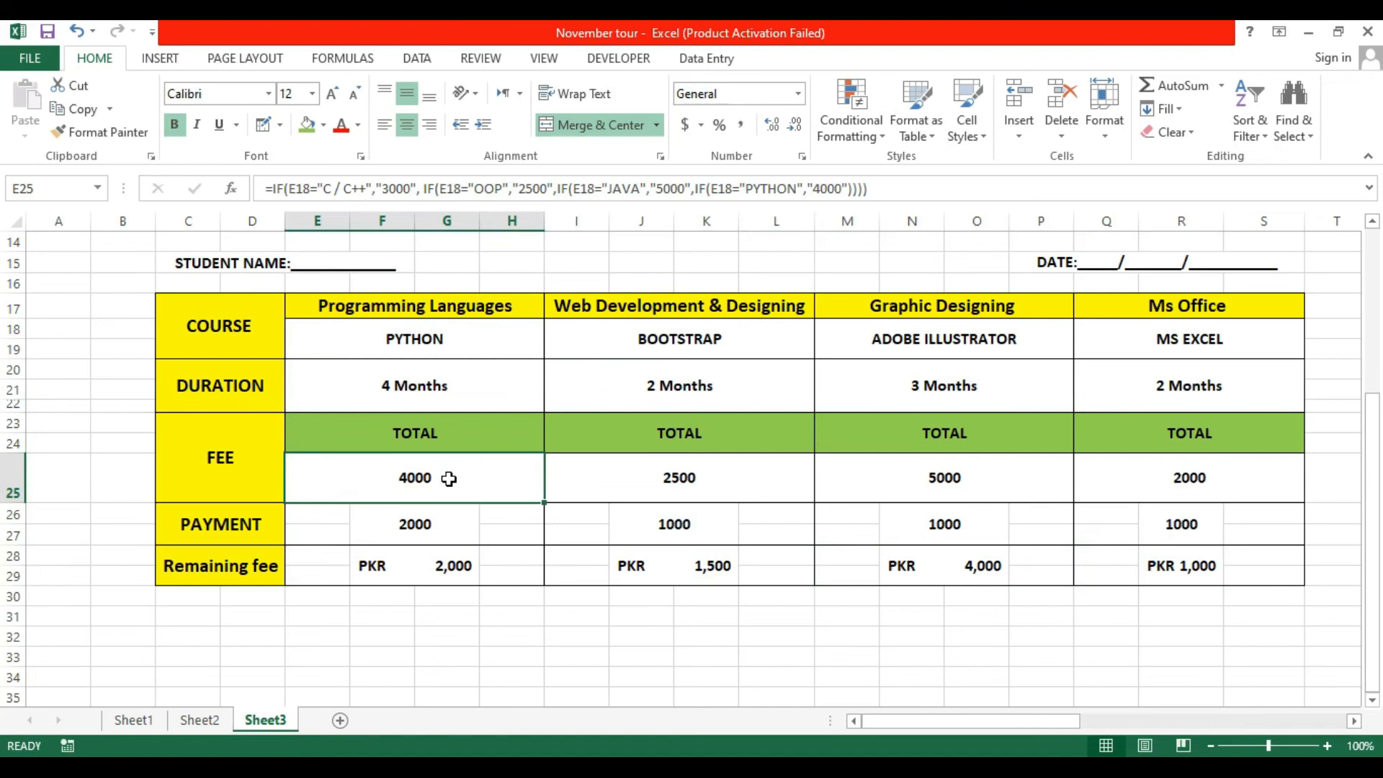
left_click(452, 532)
left_click(489, 515)
left_click(455, 559)
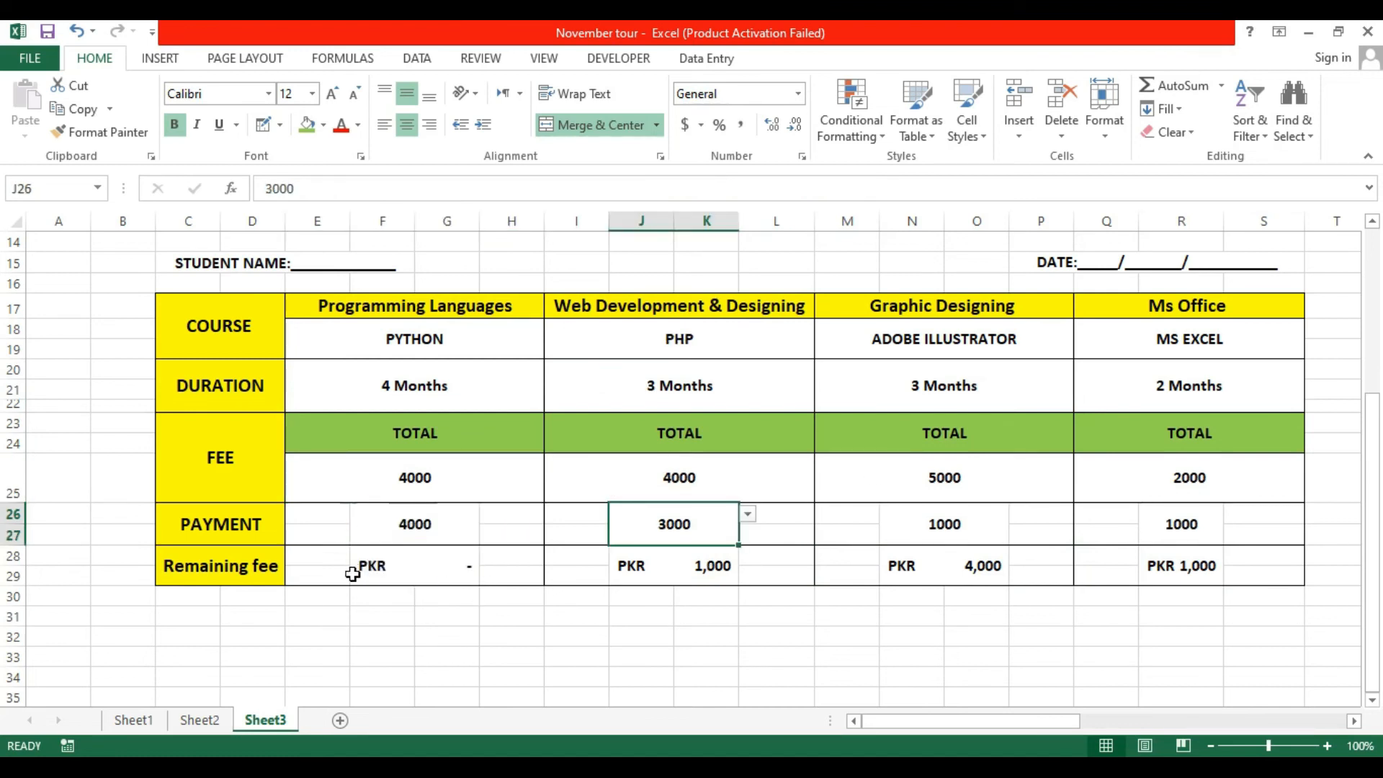
Fill the Remaining fee row from E28 to S29 with yellow and save the workbook.
left_click_drag(346, 573, 1289, 577)
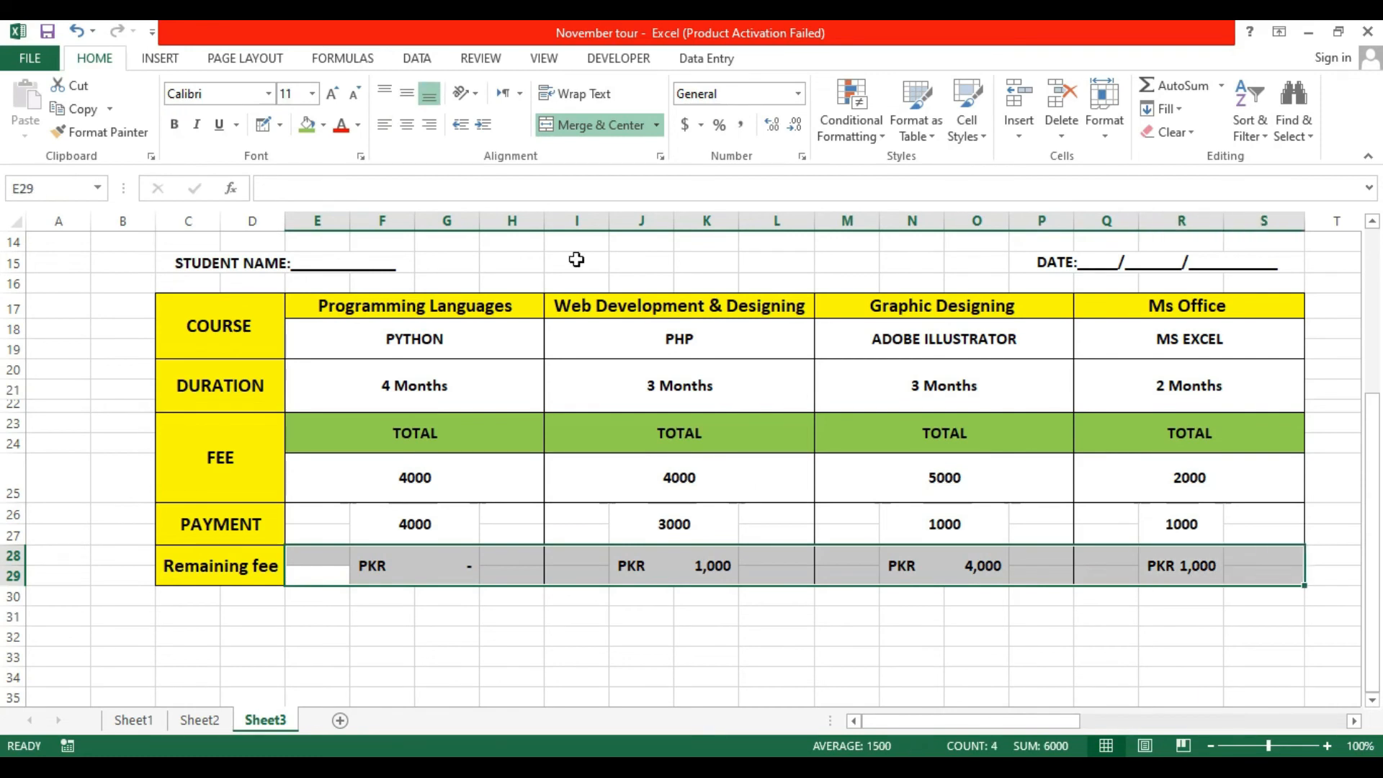
left_click(323, 125)
left_click(360, 280)
key("ctrl+s")
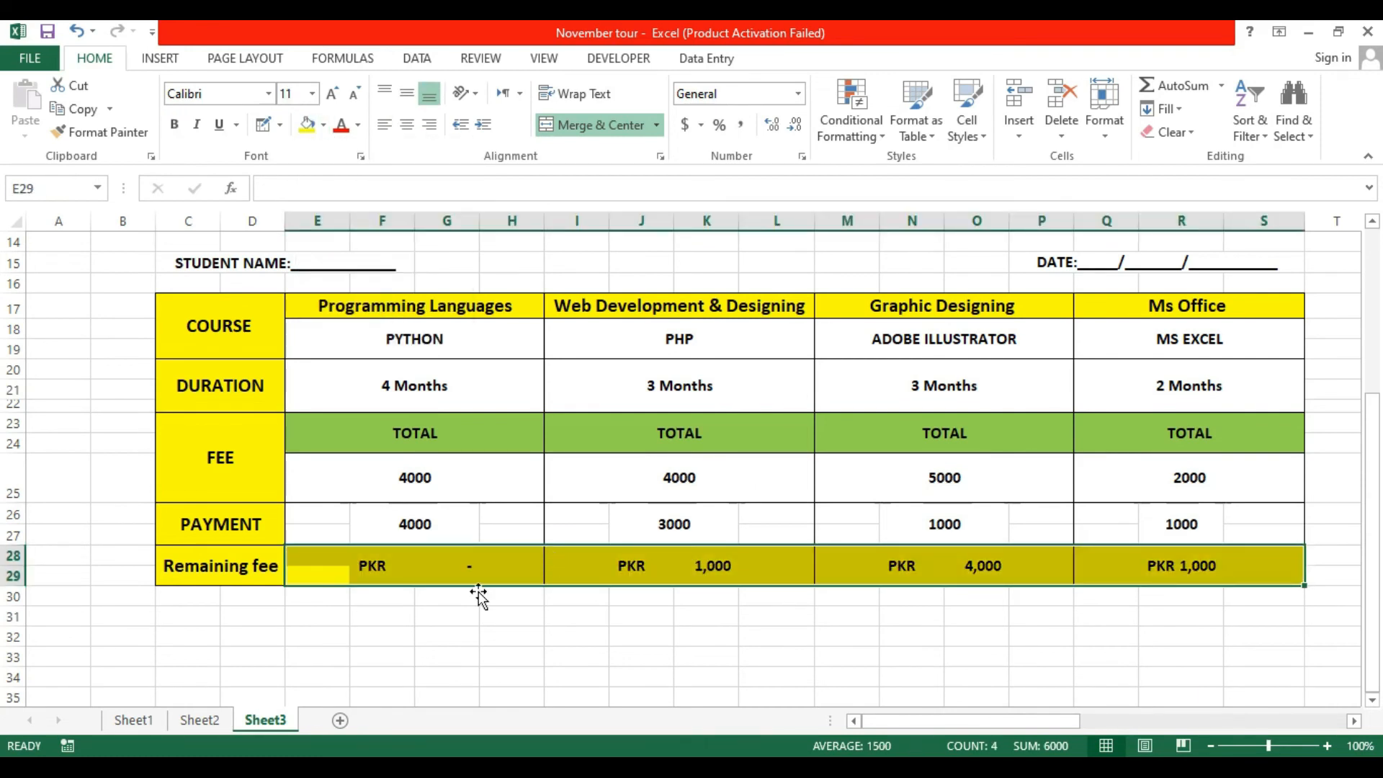
Enter the label TOTAL PAYMENT in O32, below the Graphic Designing part of the fee table.
left_click(1137, 645)
key("Down")
key("Down")
key("Down")
key("Down")
key("Down")
key("Down")
key("Down")
key("Down")
key("Down")
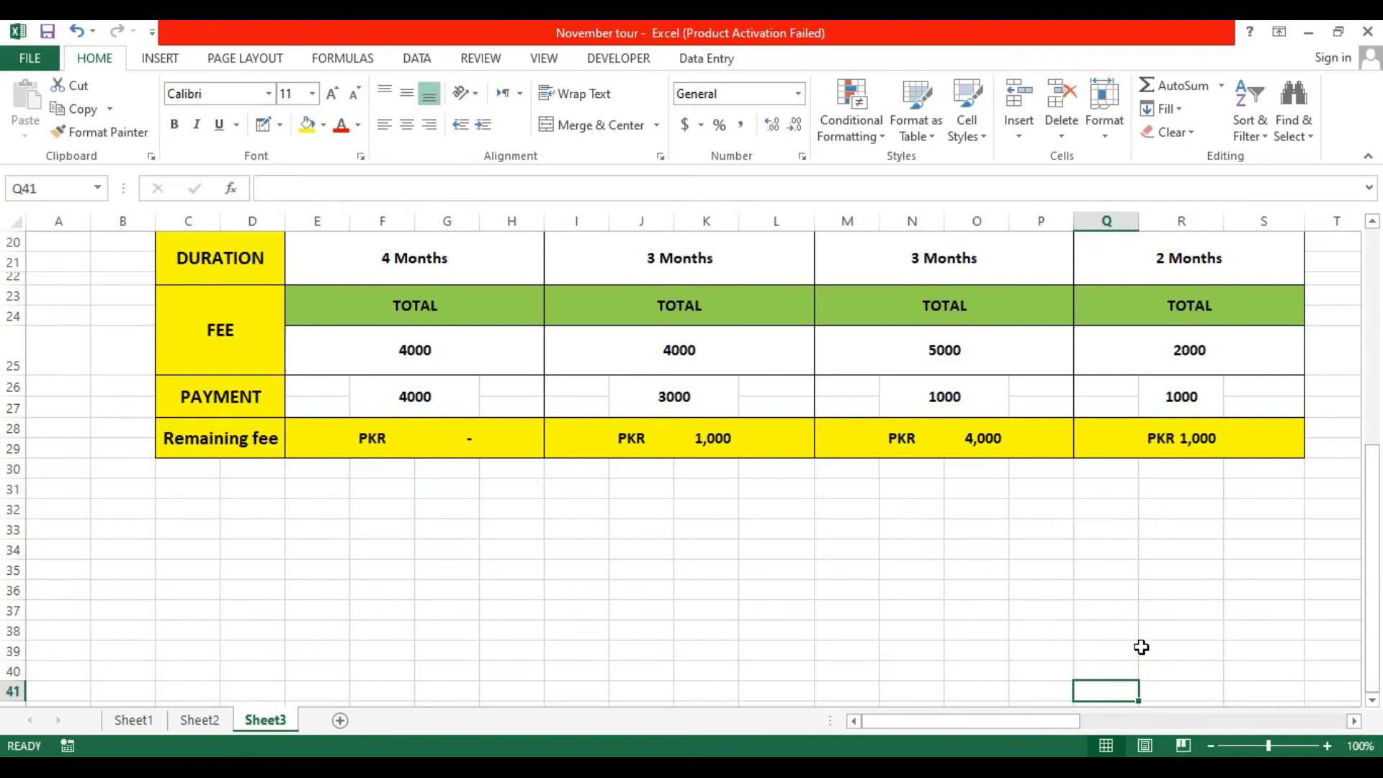
left_click(973, 514)
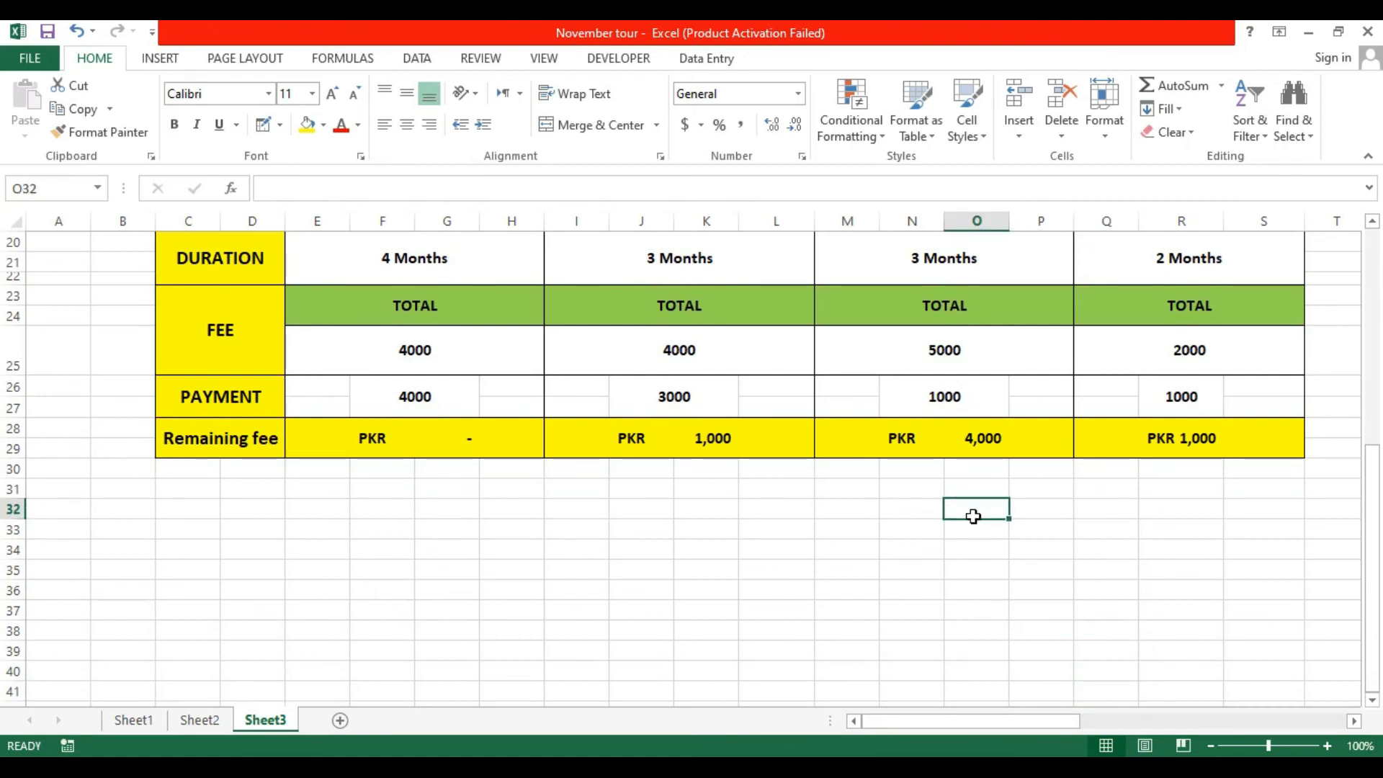
type("TOTAL ")
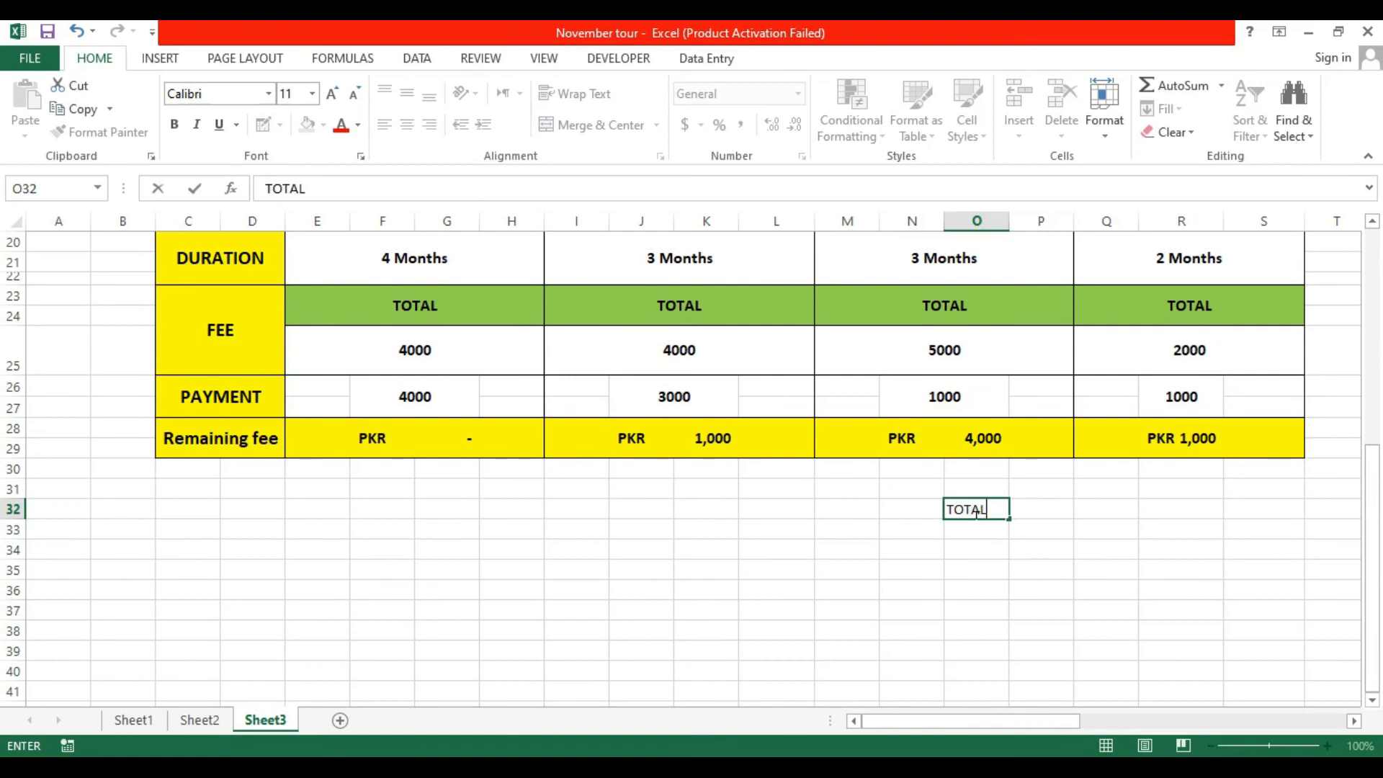
type("PAY")
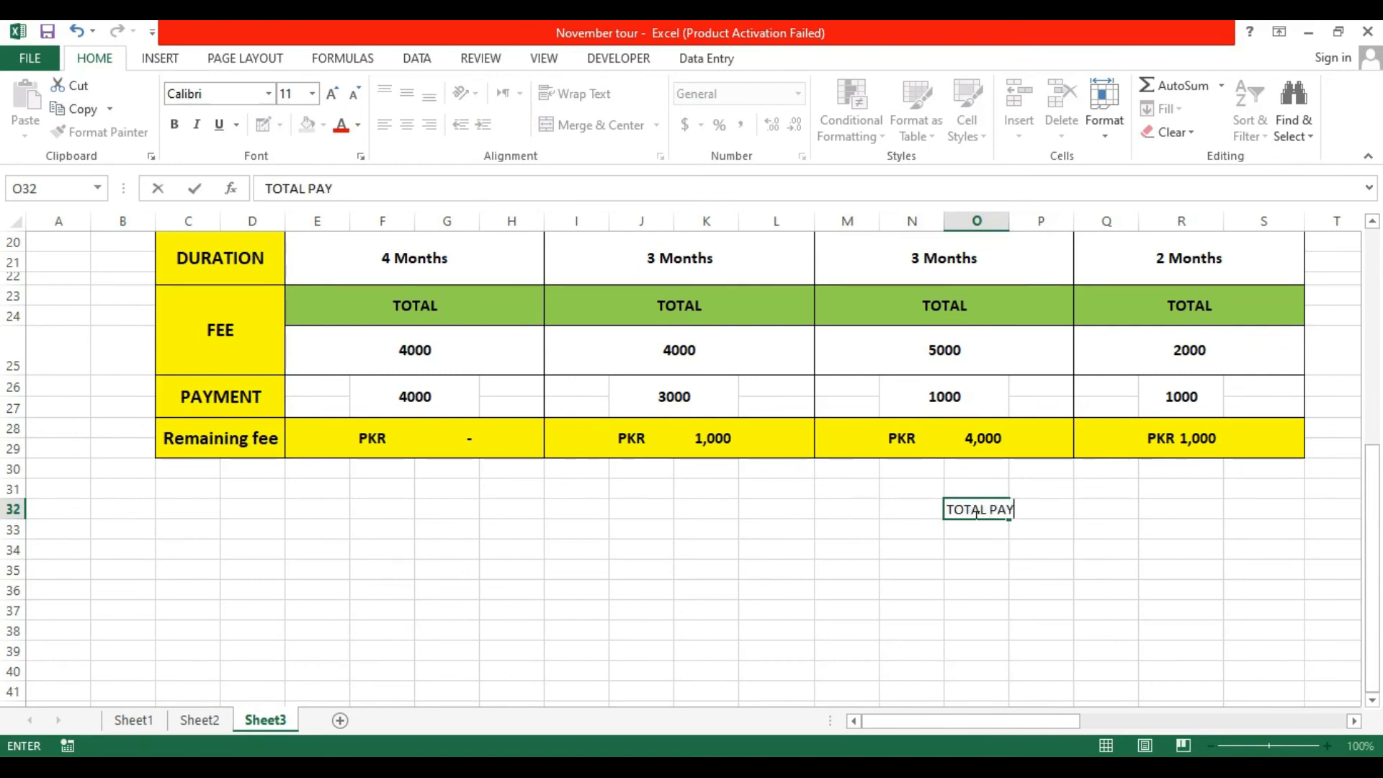
type("MENT")
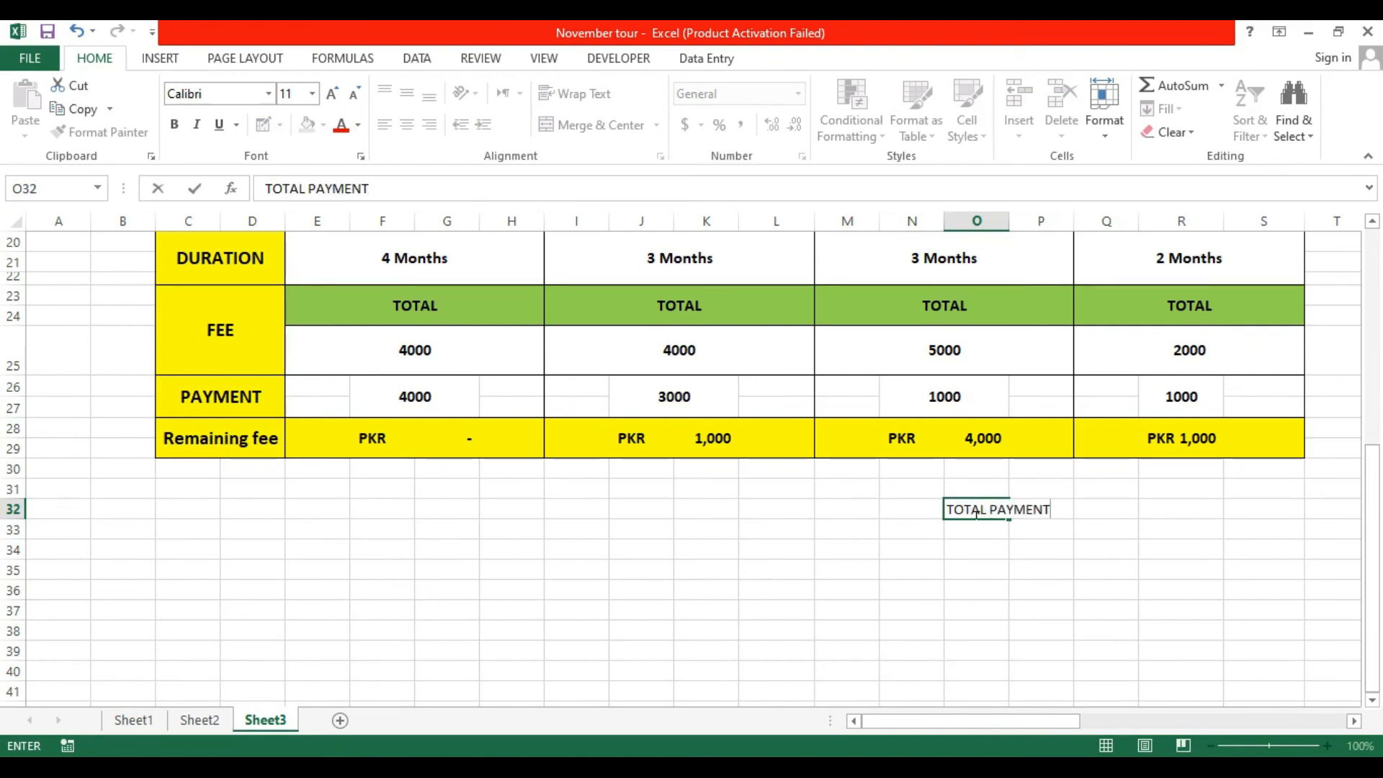
key("Return")
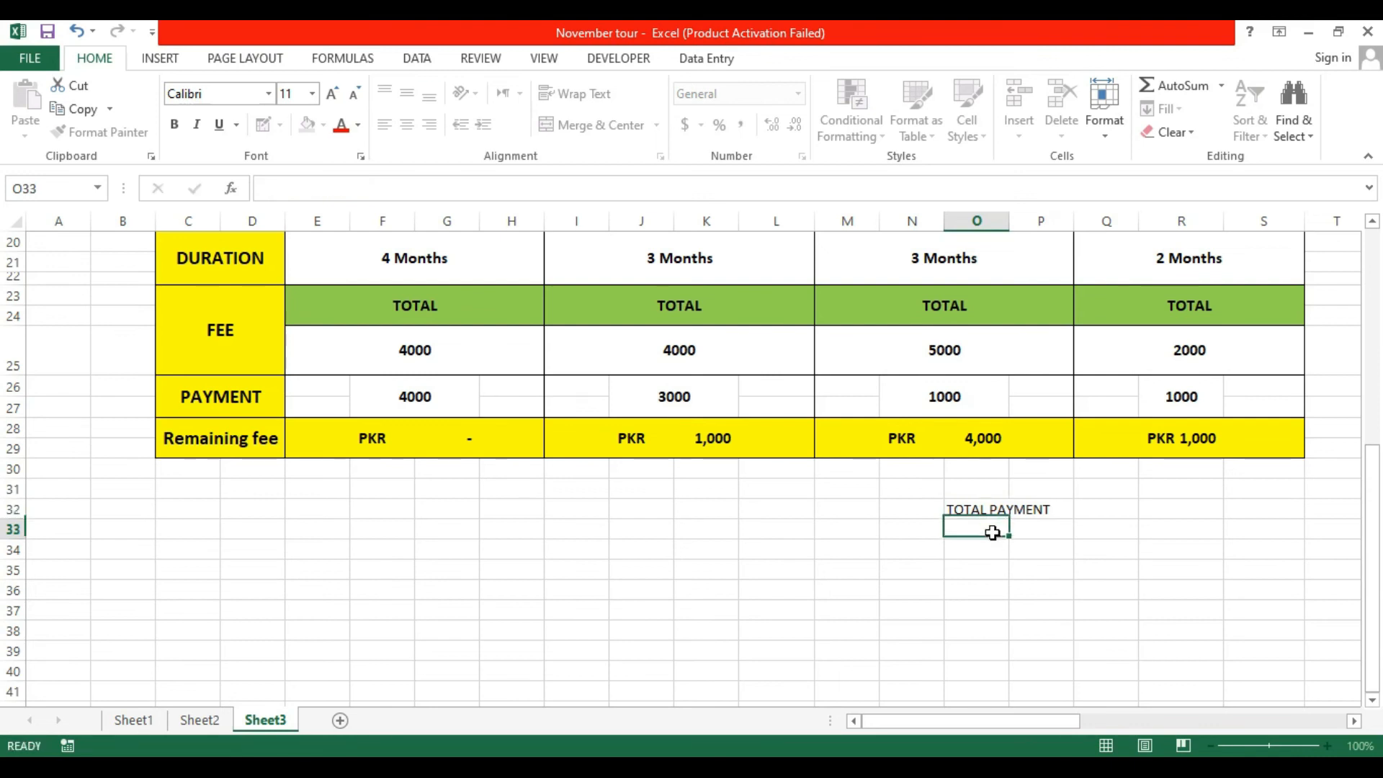
Merge and center O32:P33, middle-align the TOTAL PAYMENT label and make it bold at size 12.
left_click_drag(997, 511, 1045, 538)
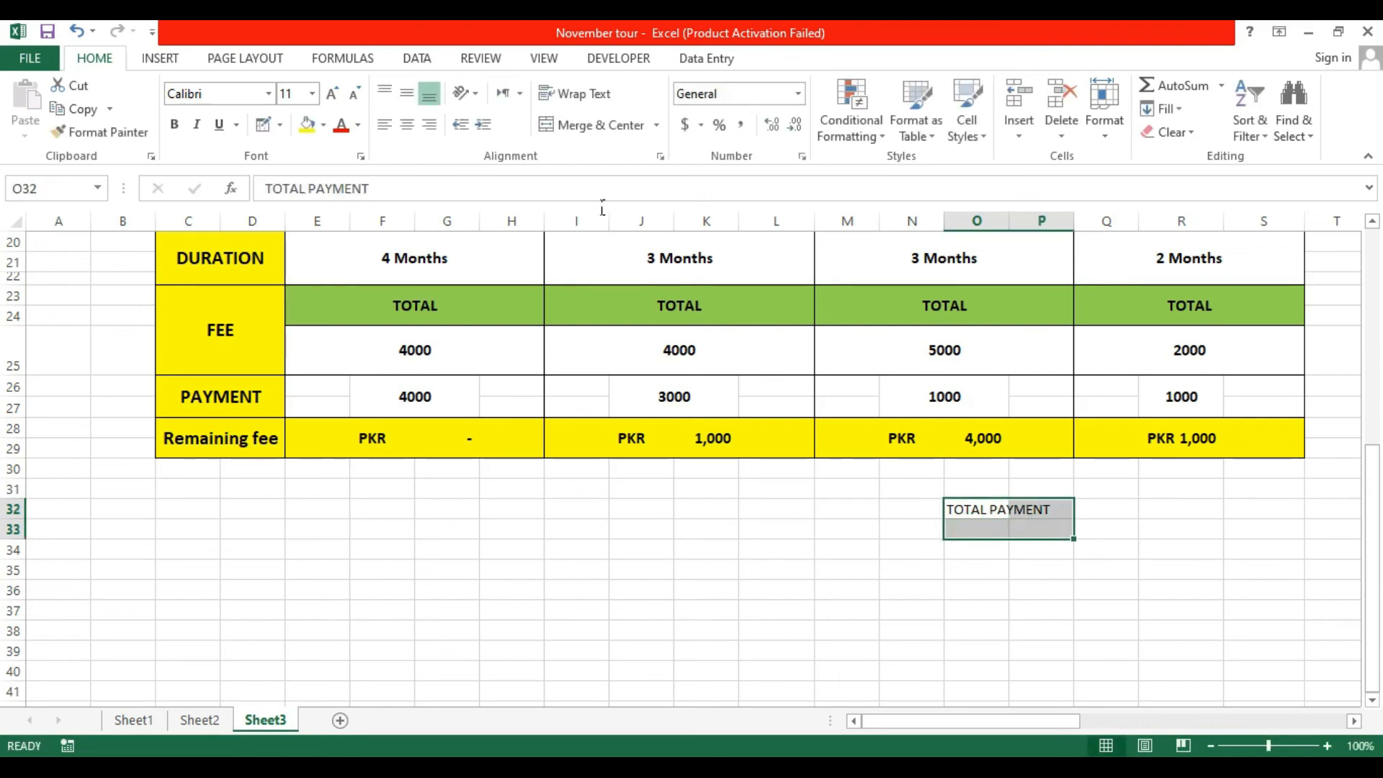
left_click(585, 125)
left_click(408, 95)
left_click(332, 94)
left_click(174, 125)
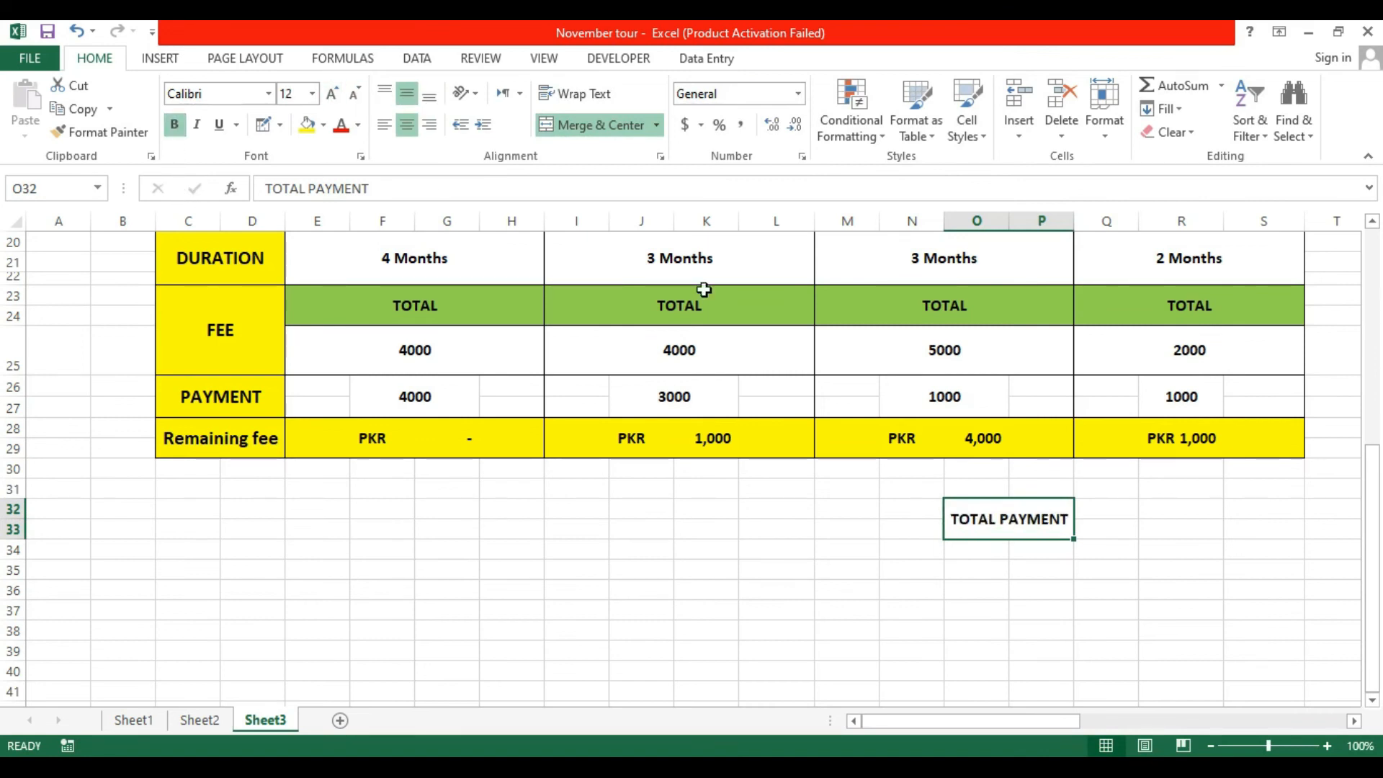
Merge and center Q32:R33 beside TOTAL PAYMENT, middle-align it, make it bold and add borders.
left_click_drag(1096, 508, 1173, 534)
left_click(590, 125)
left_click(407, 94)
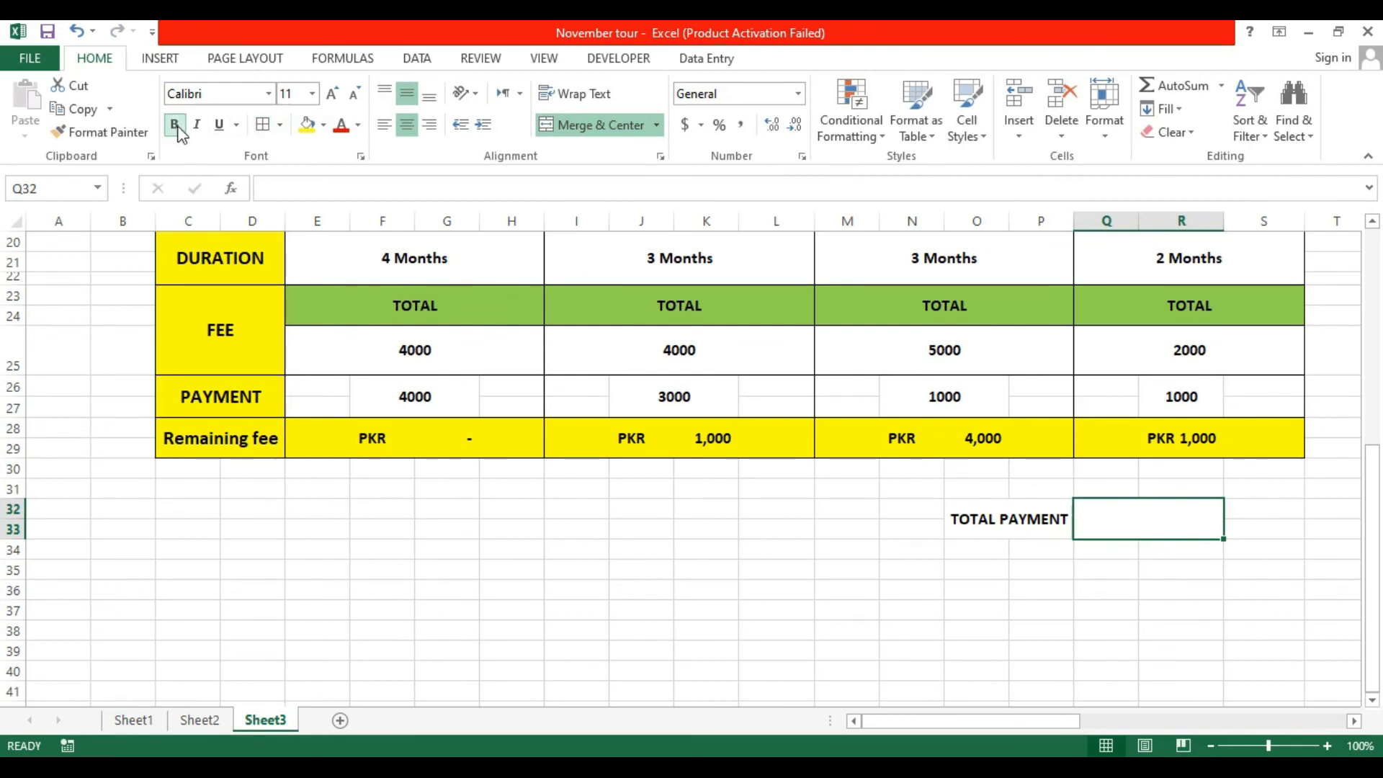
left_click(280, 124)
left_click(298, 292)
left_click(1093, 600)
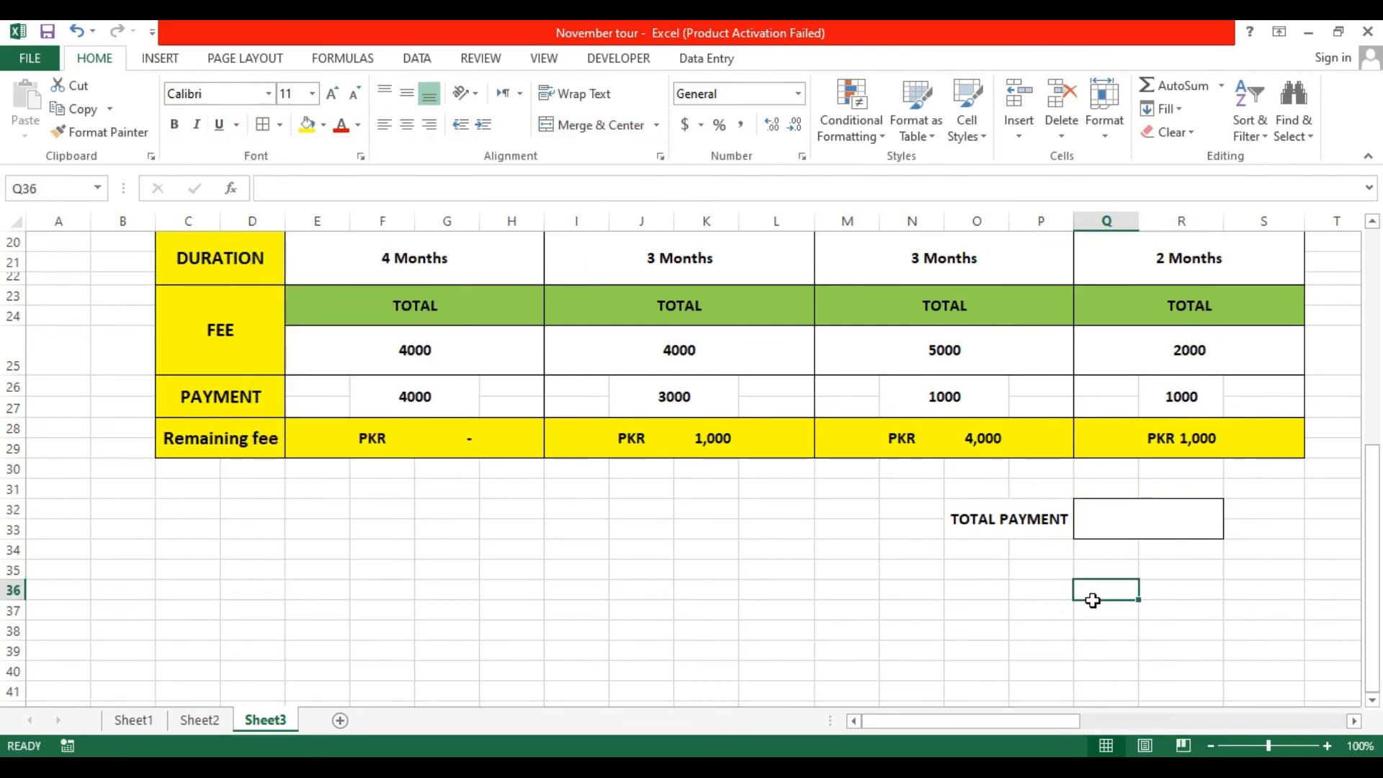
Enter the label TOTAL REMAINING in O36, below the TOTAL PAYMENT label.
left_click(981, 595)
type("TO")
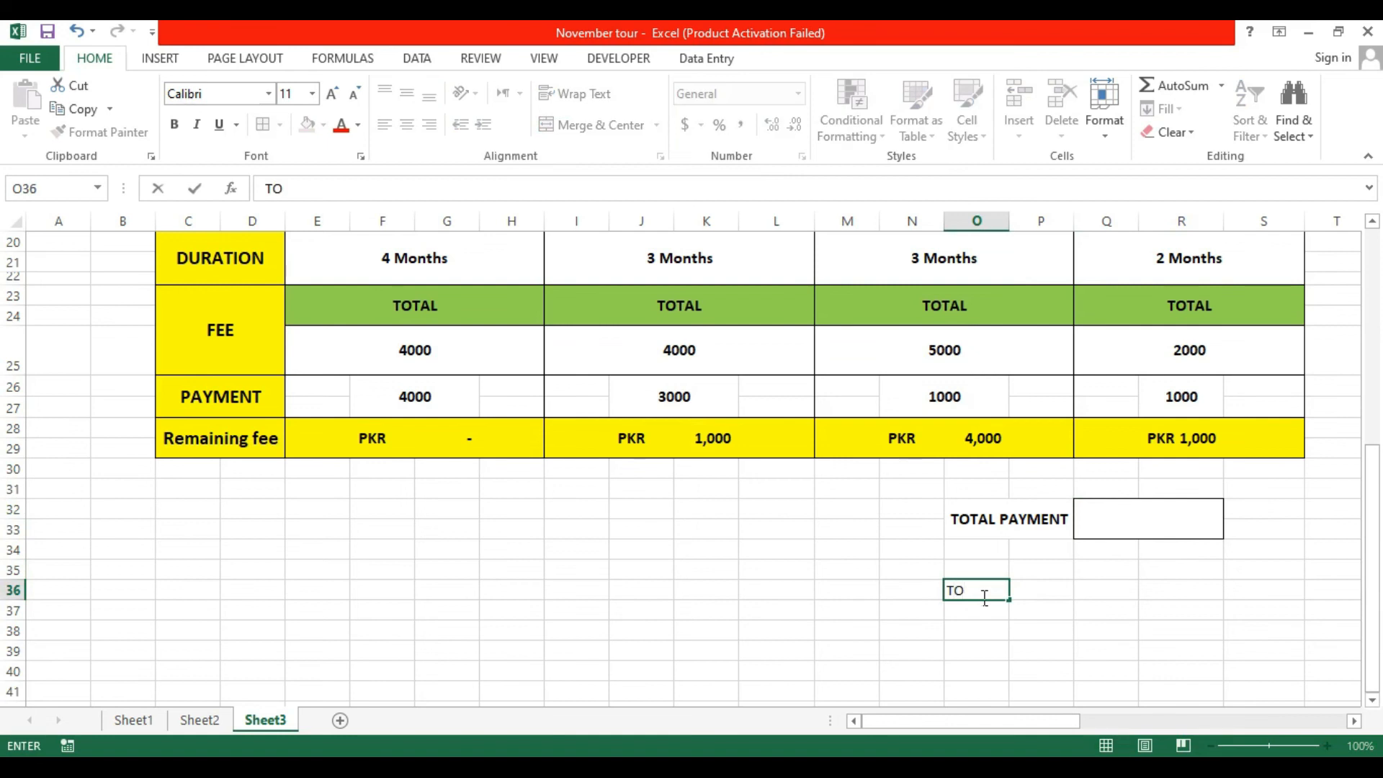
type("TAL REMAINING")
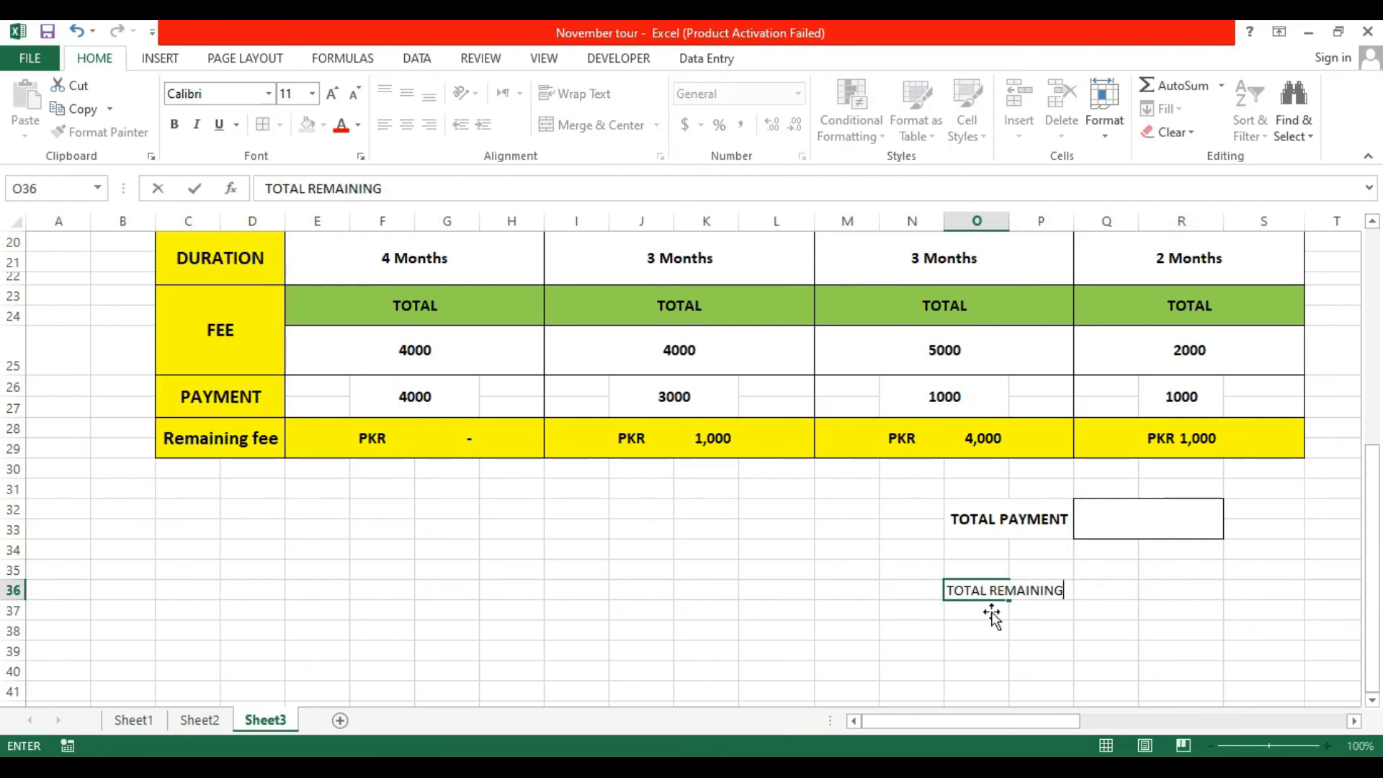
key("Return")
Merge and center O36:P37, middle-align the TOTAL REMAINING label and make it bold at size 12.
left_click_drag(984, 592, 1040, 608)
left_click(591, 125)
left_click(407, 93)
left_click(332, 93)
left_click(174, 125)
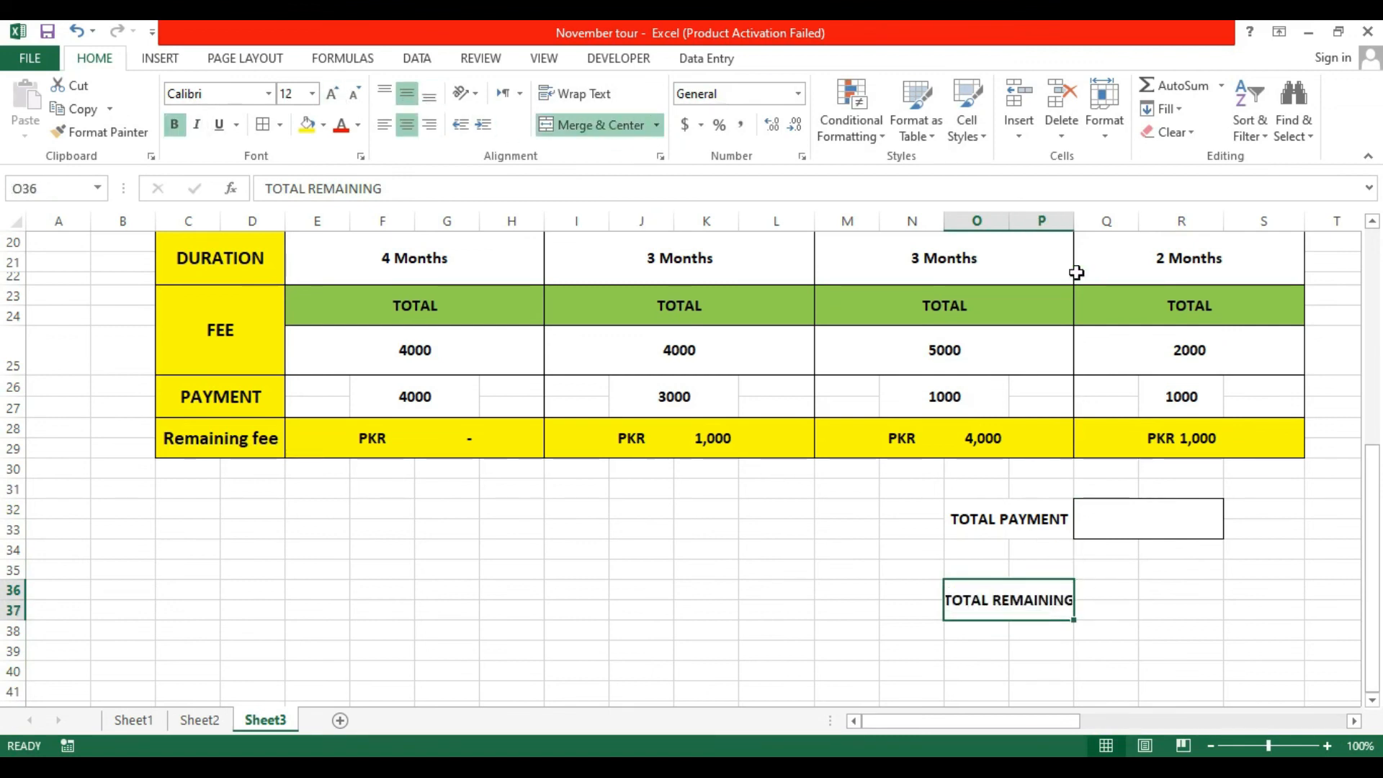
Merge and center Q36:R37 beside TOTAL REMAINING, middle-align it, and apply bold, size 12 and borders.
left_click_drag(1115, 595, 1182, 618)
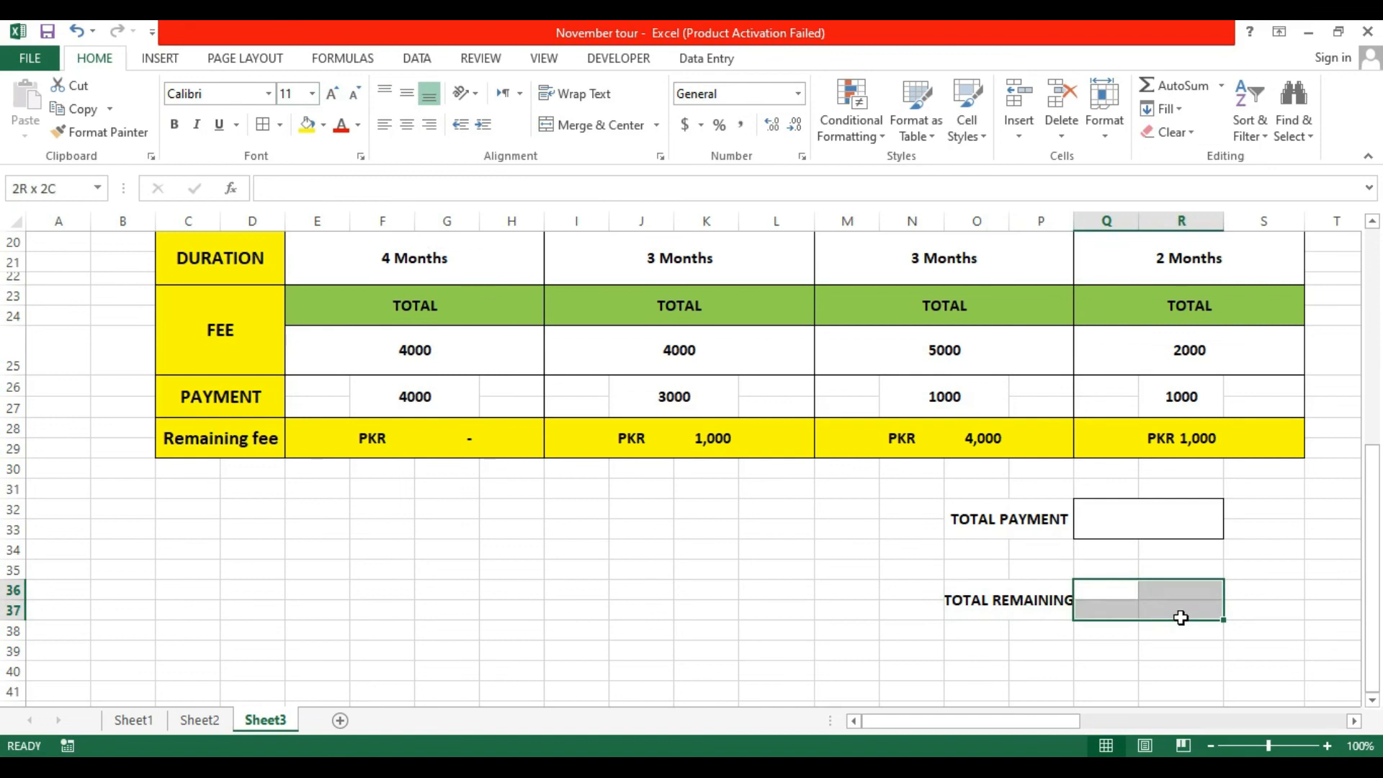
left_click(407, 94)
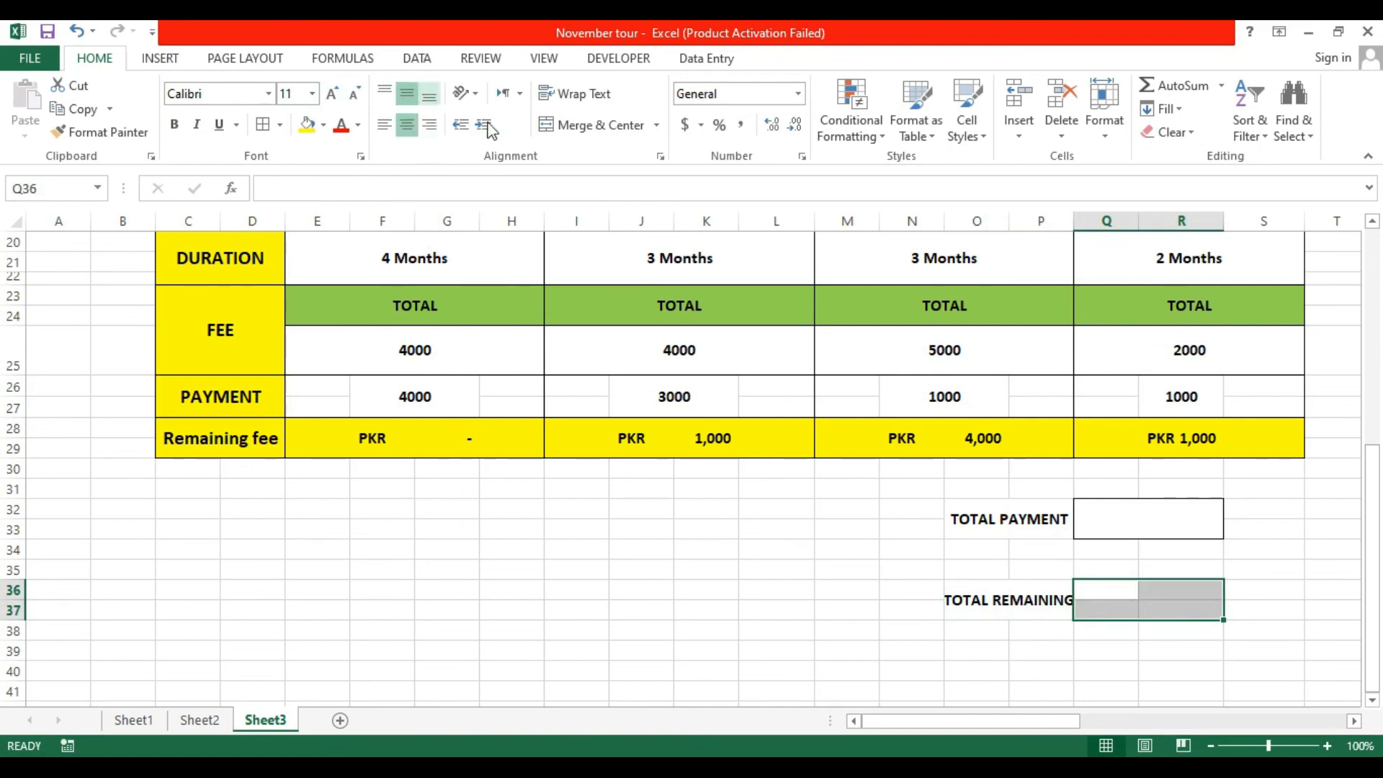
left_click(591, 125)
left_click(331, 94)
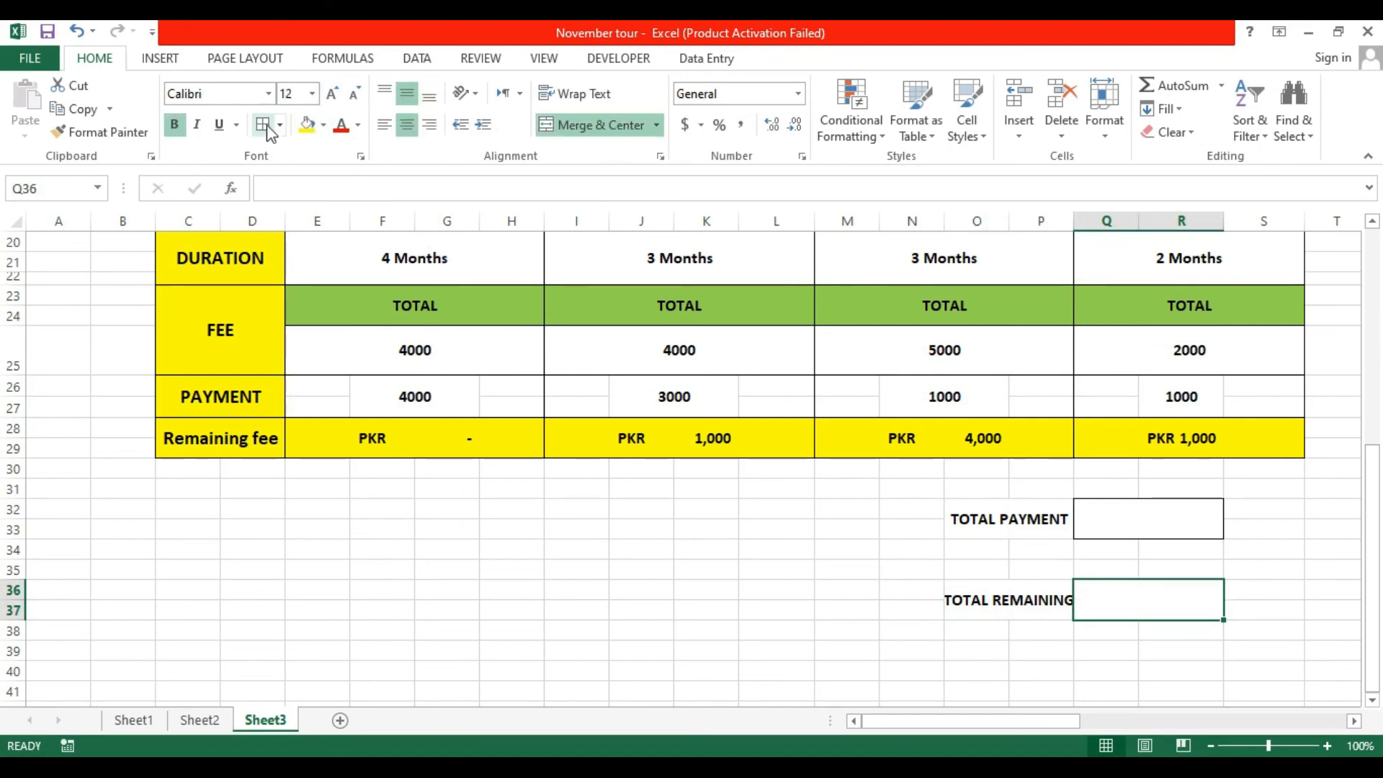
left_click(1062, 638)
Add up the four course payments in Q32 with the formula =F26+J26+N26+R26.
left_click(1117, 535)
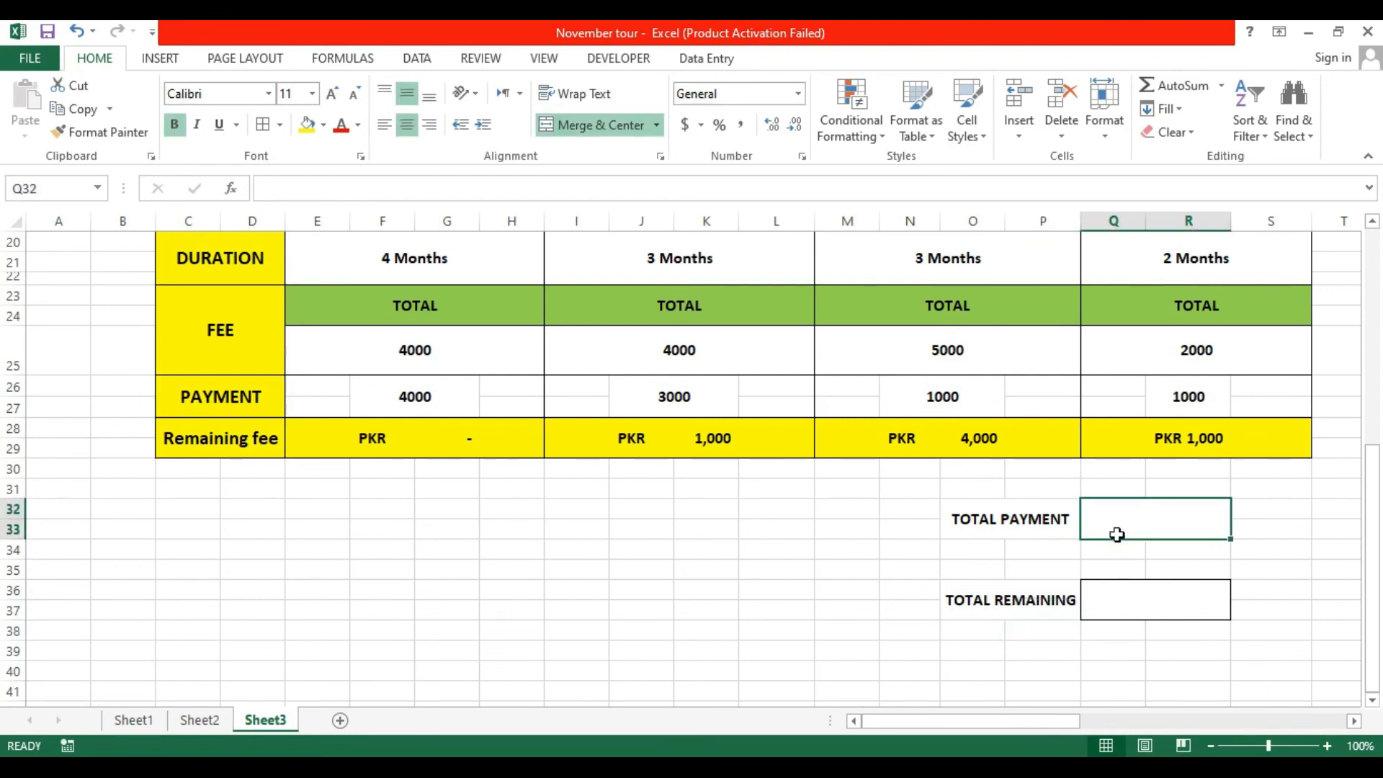
type("=")
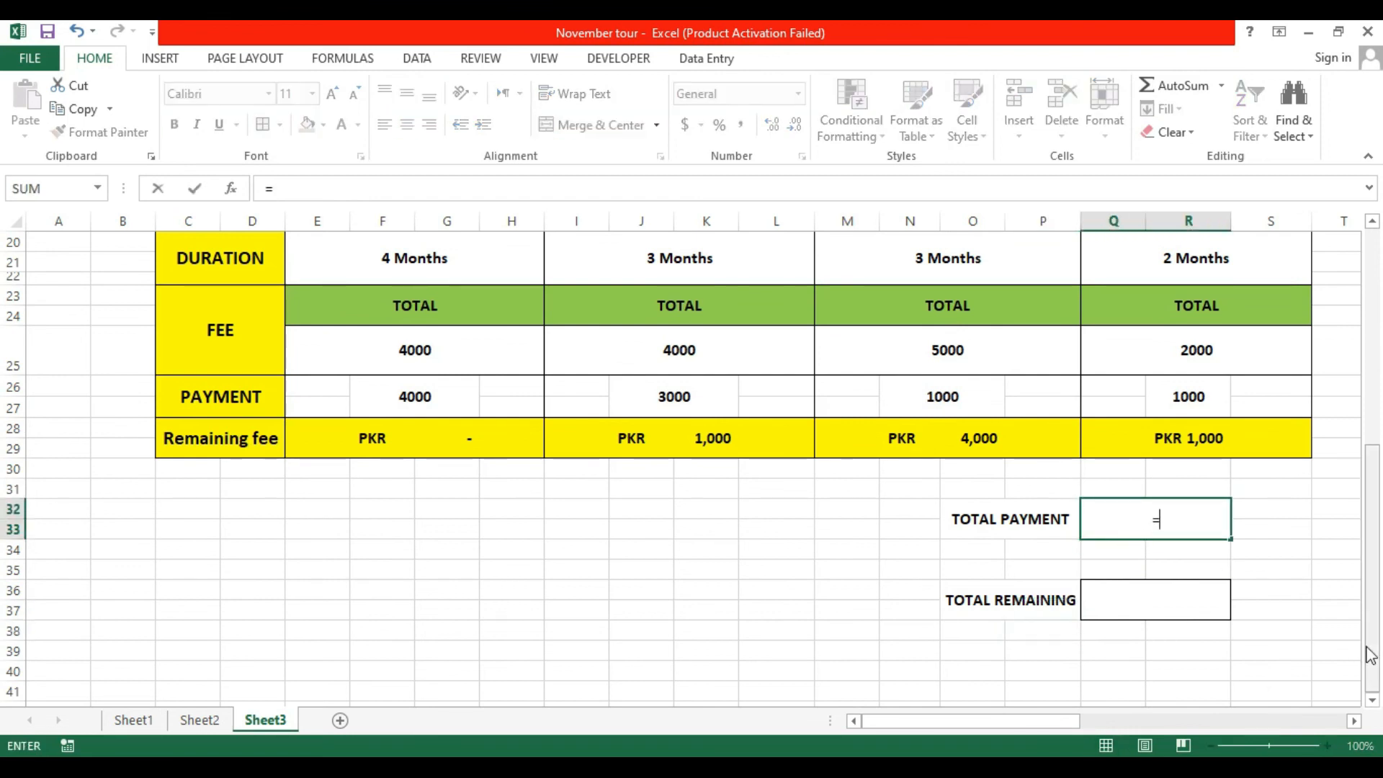
left_click_drag(1376, 641, 1376, 581)
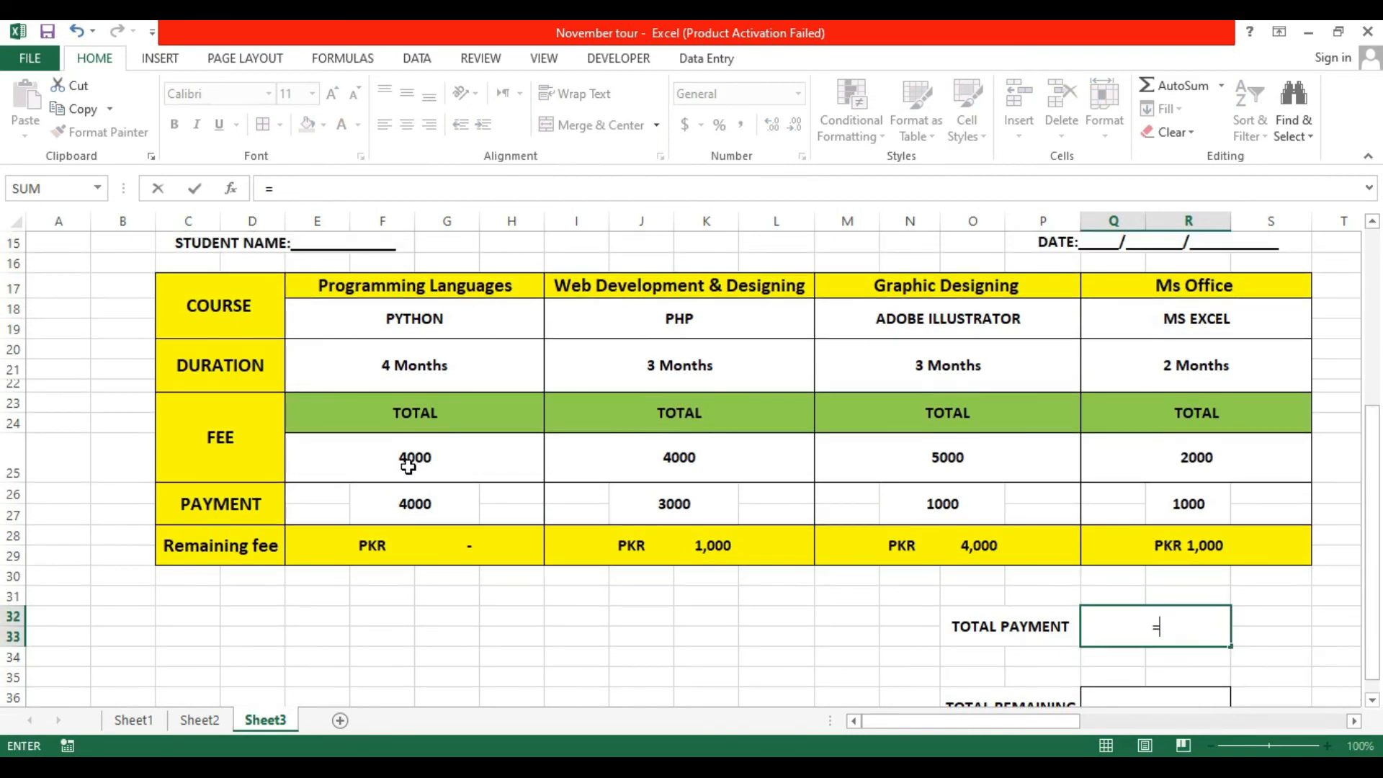
left_click(427, 511)
type("+")
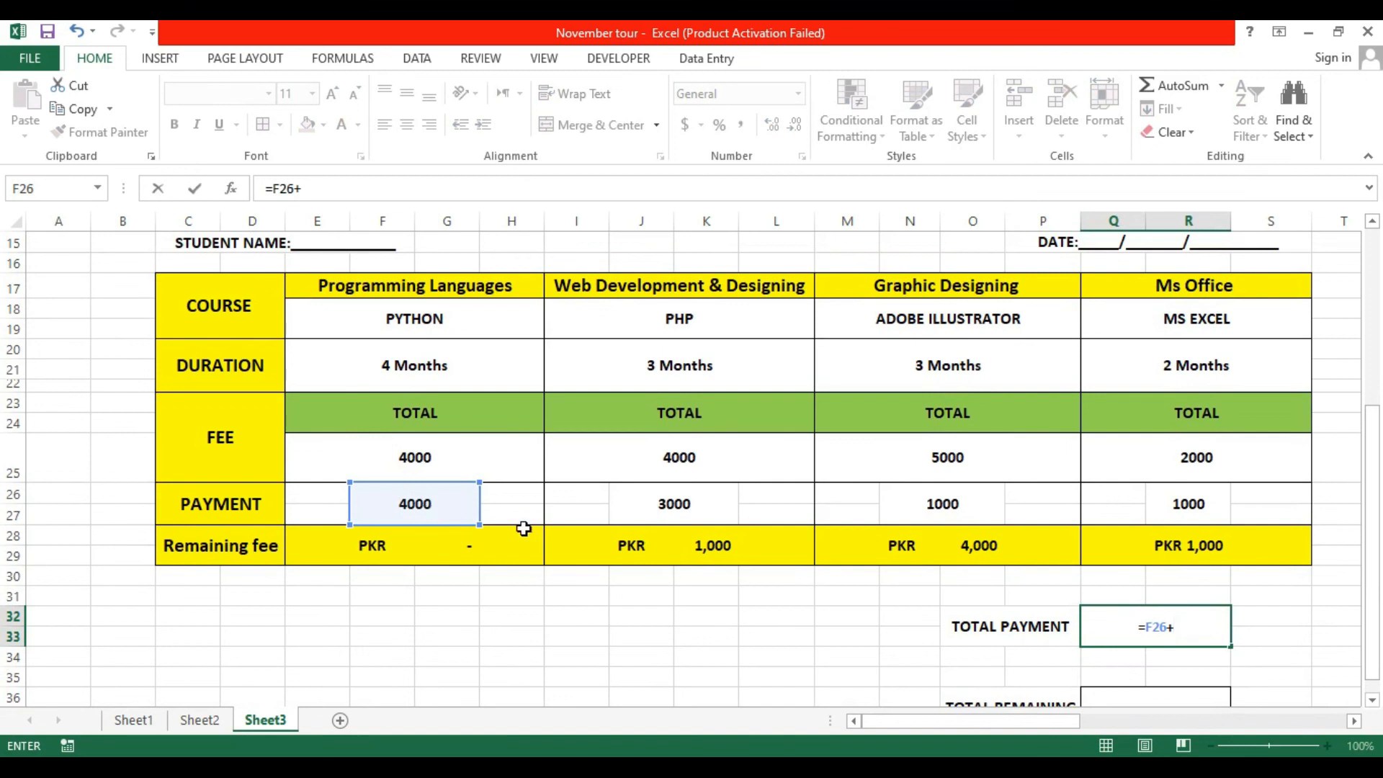
left_click(717, 518)
type("+")
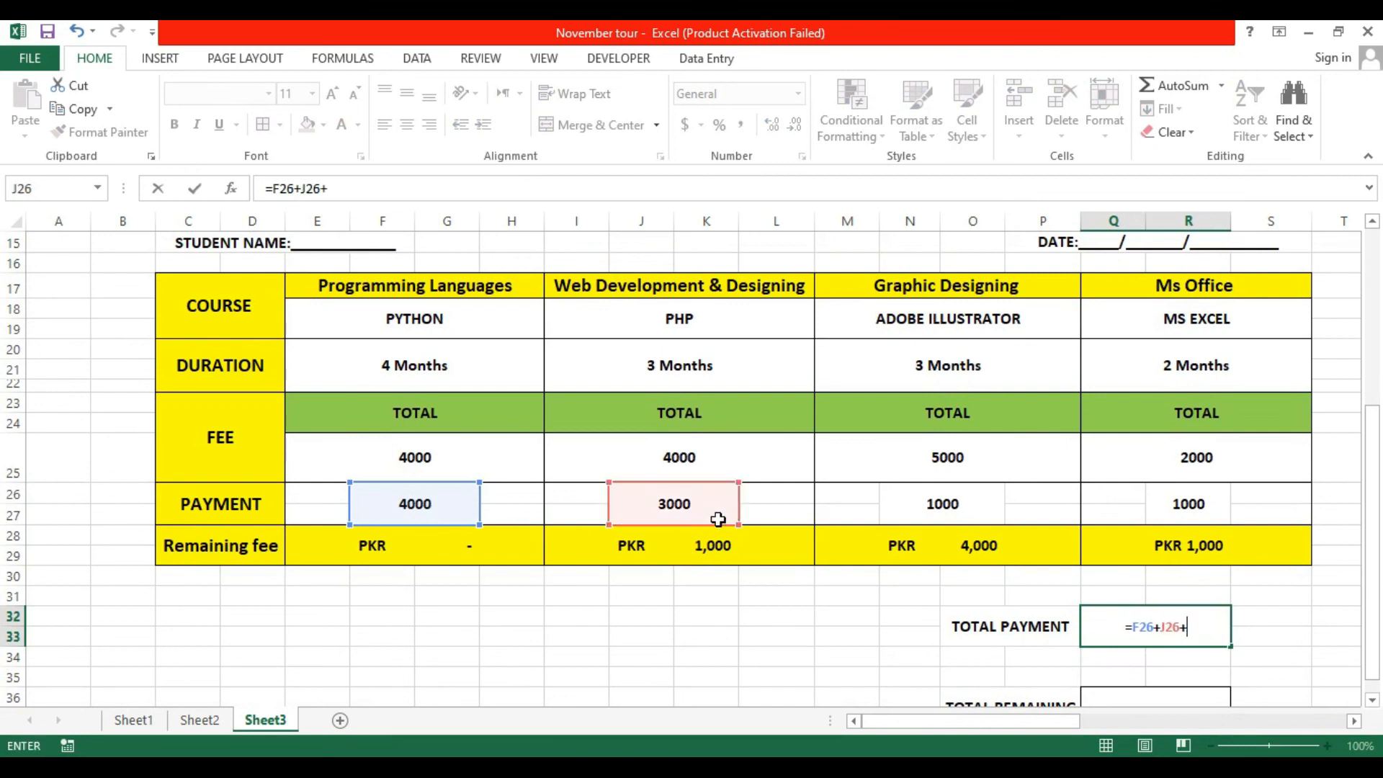
left_click(934, 504)
type("+")
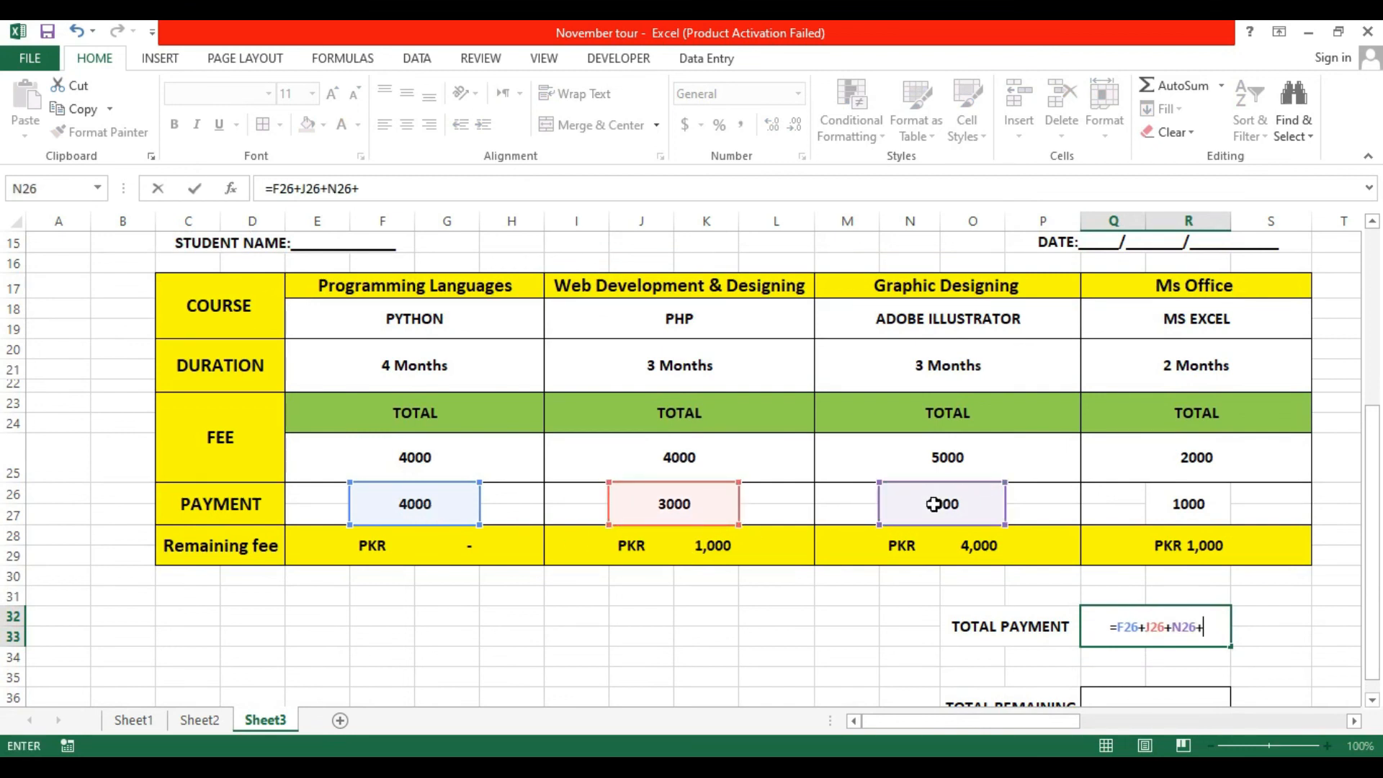
left_click(1193, 505)
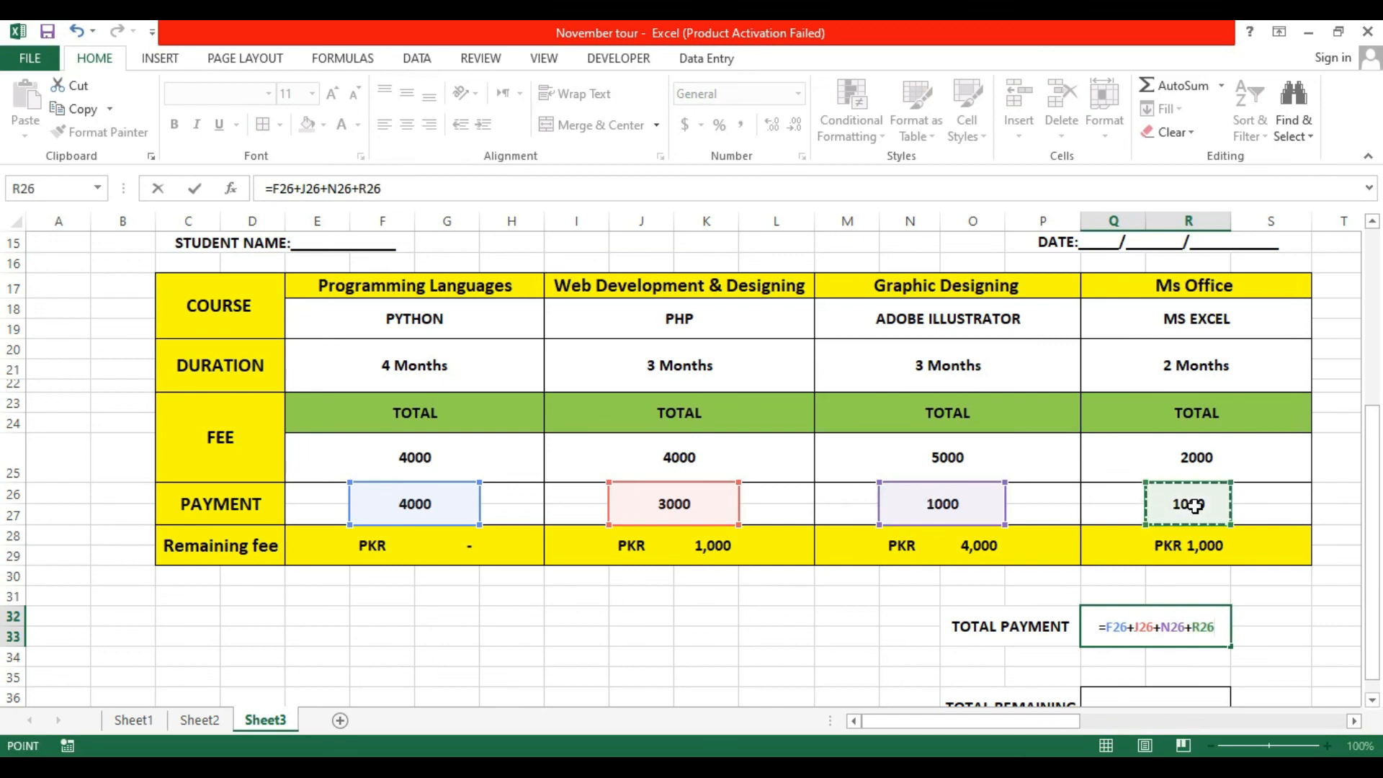
key("Return")
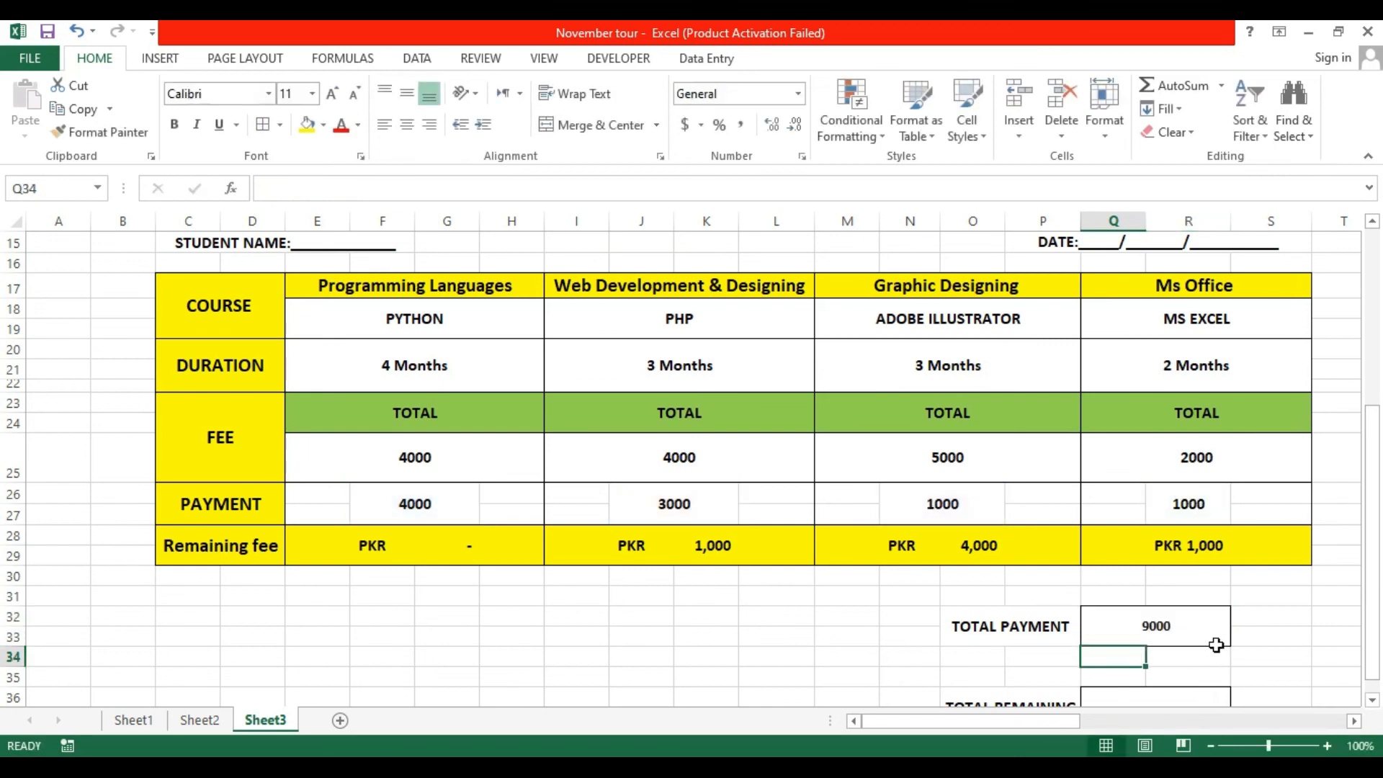
Choose 2000 as the payment for both Programming Languages in F26 and Web Development & Designing in J26.
left_click_drag(1378, 497, 1374, 520)
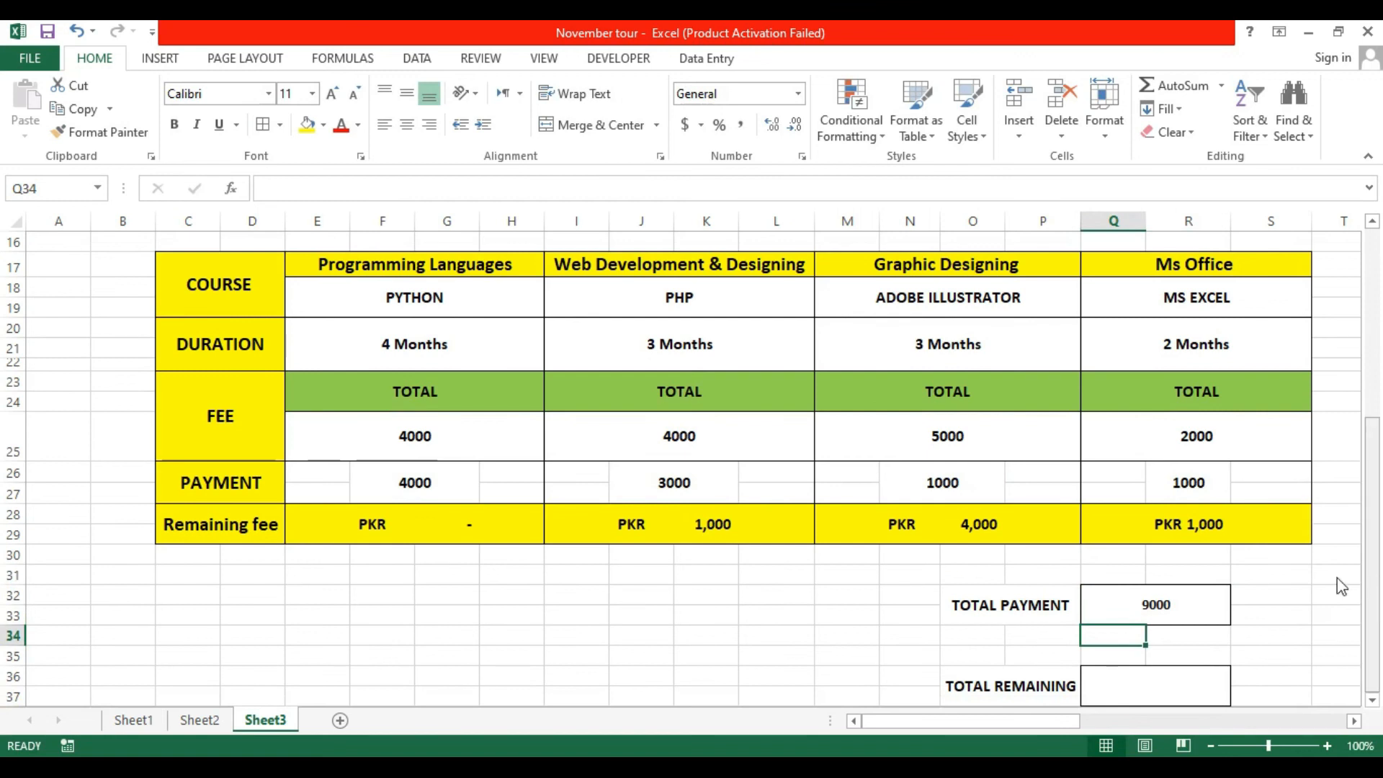
left_click(457, 481)
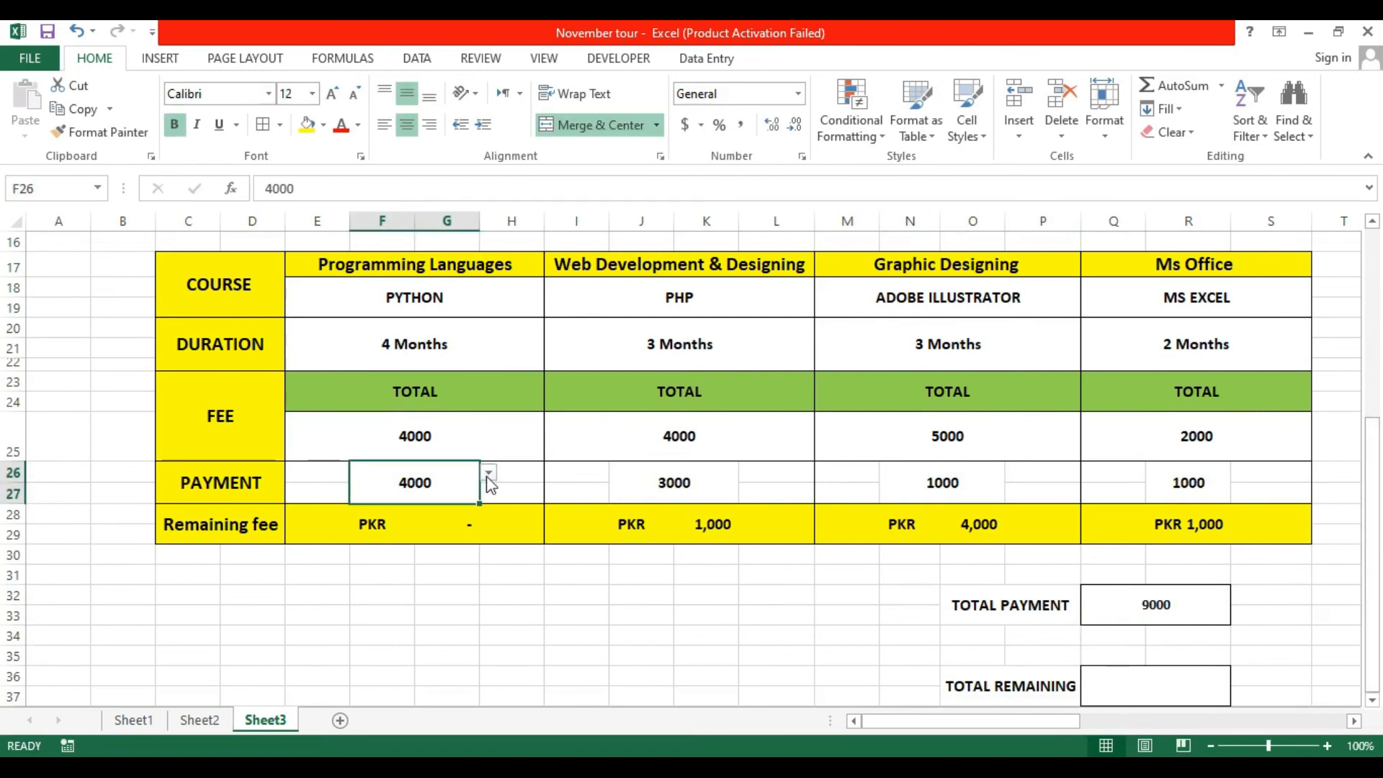
left_click(488, 473)
left_click(462, 504)
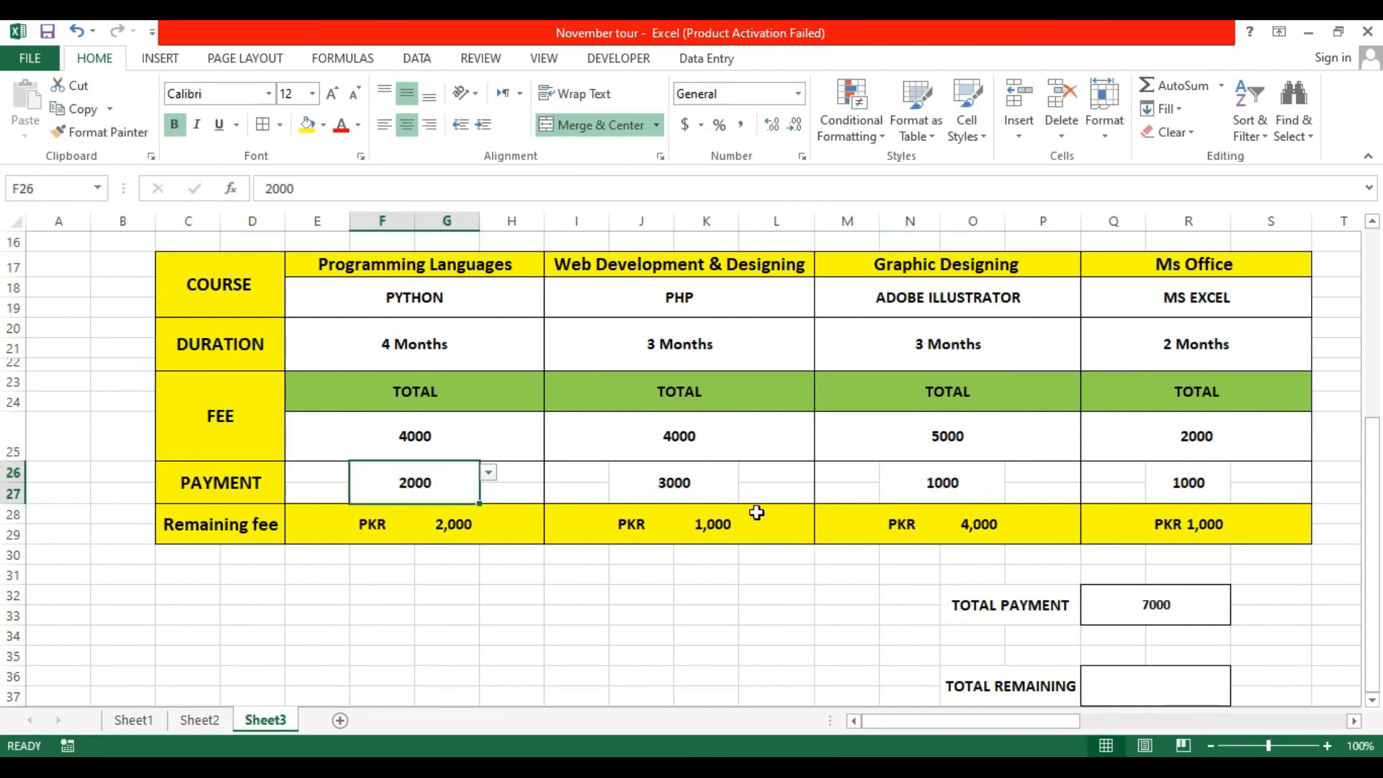
left_click(729, 485)
left_click(749, 474)
left_click(703, 503)
Add up the four remaining fees in Q36 with the formula =F28+J28+N28+R28.
scroll(703, 504, "down", 2)
left_click(1187, 592)
type("=")
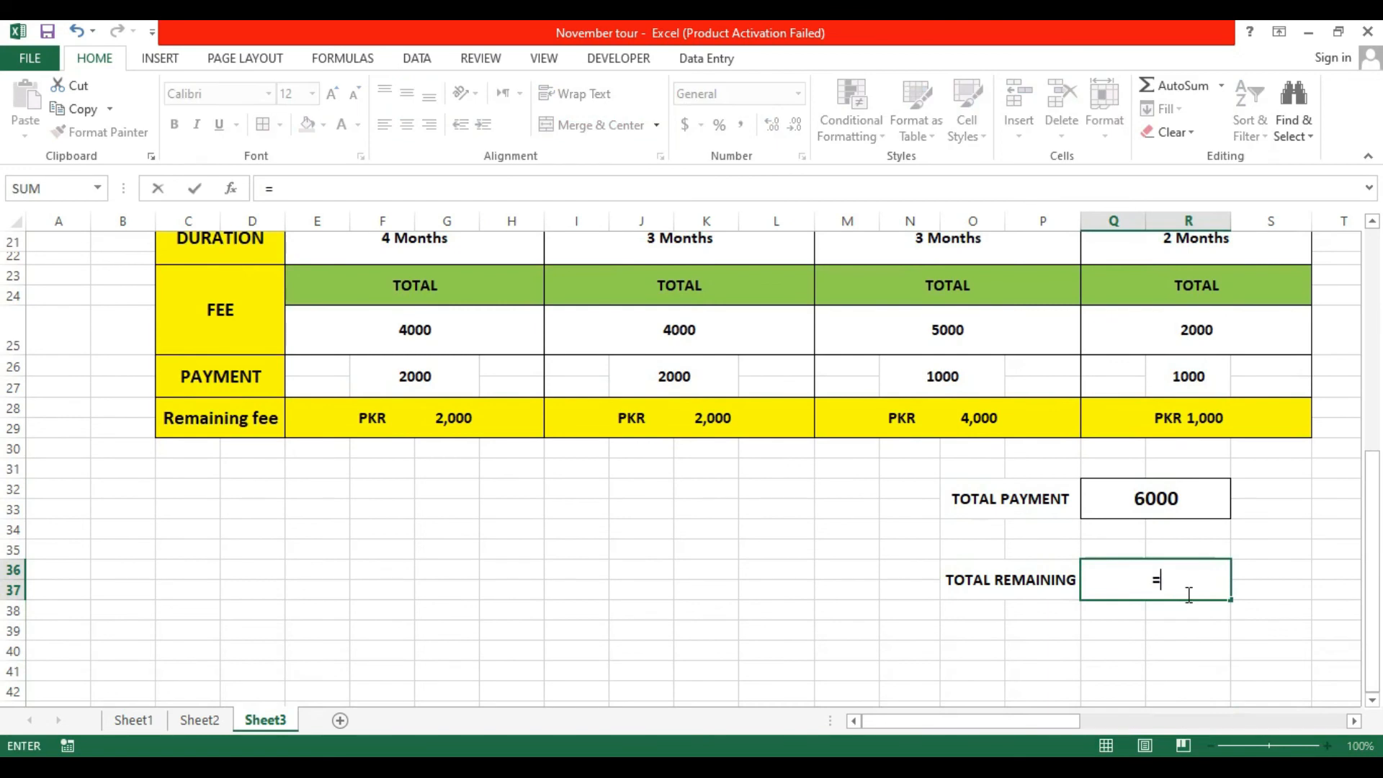
left_click(455, 423)
type("+")
left_click(669, 438)
type("+")
left_click(994, 438)
type("+")
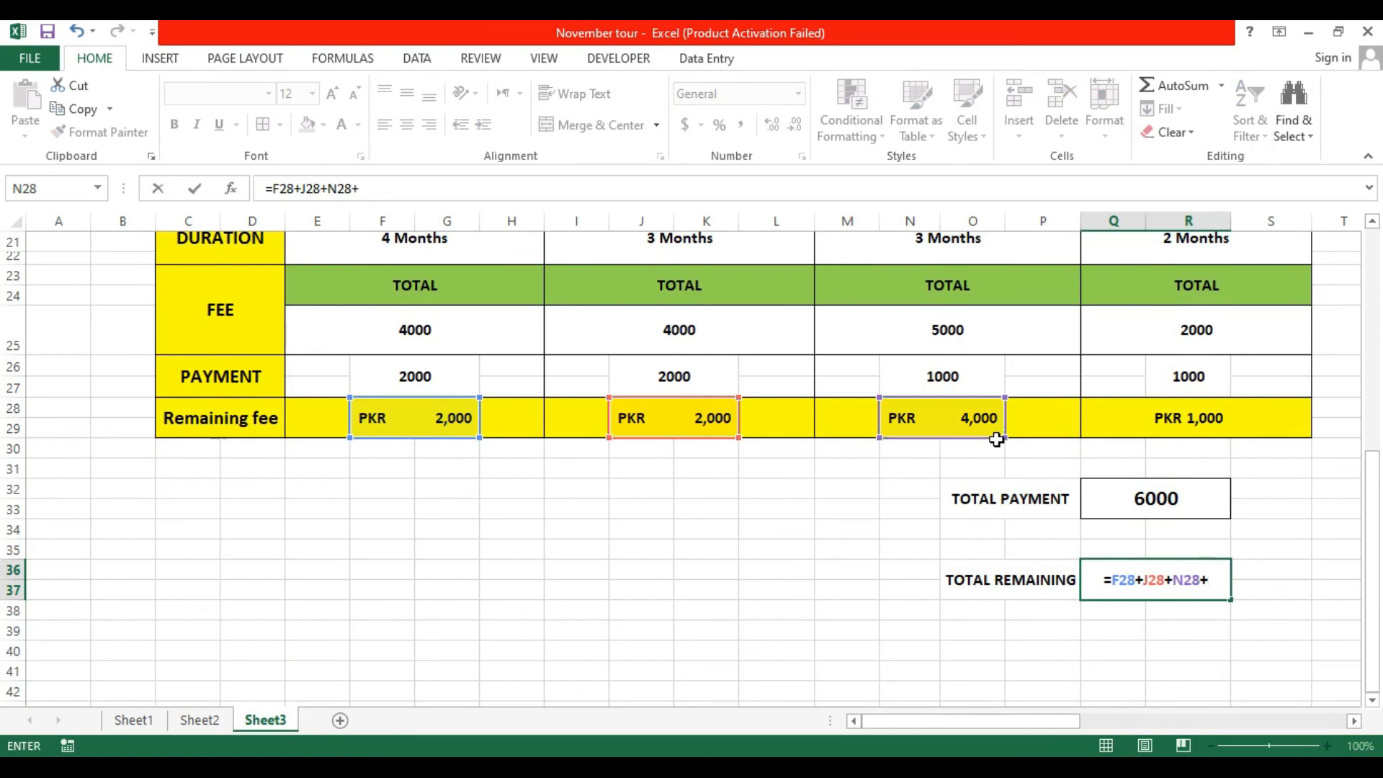
left_click(1197, 430)
key("Return")
left_click(1198, 585)
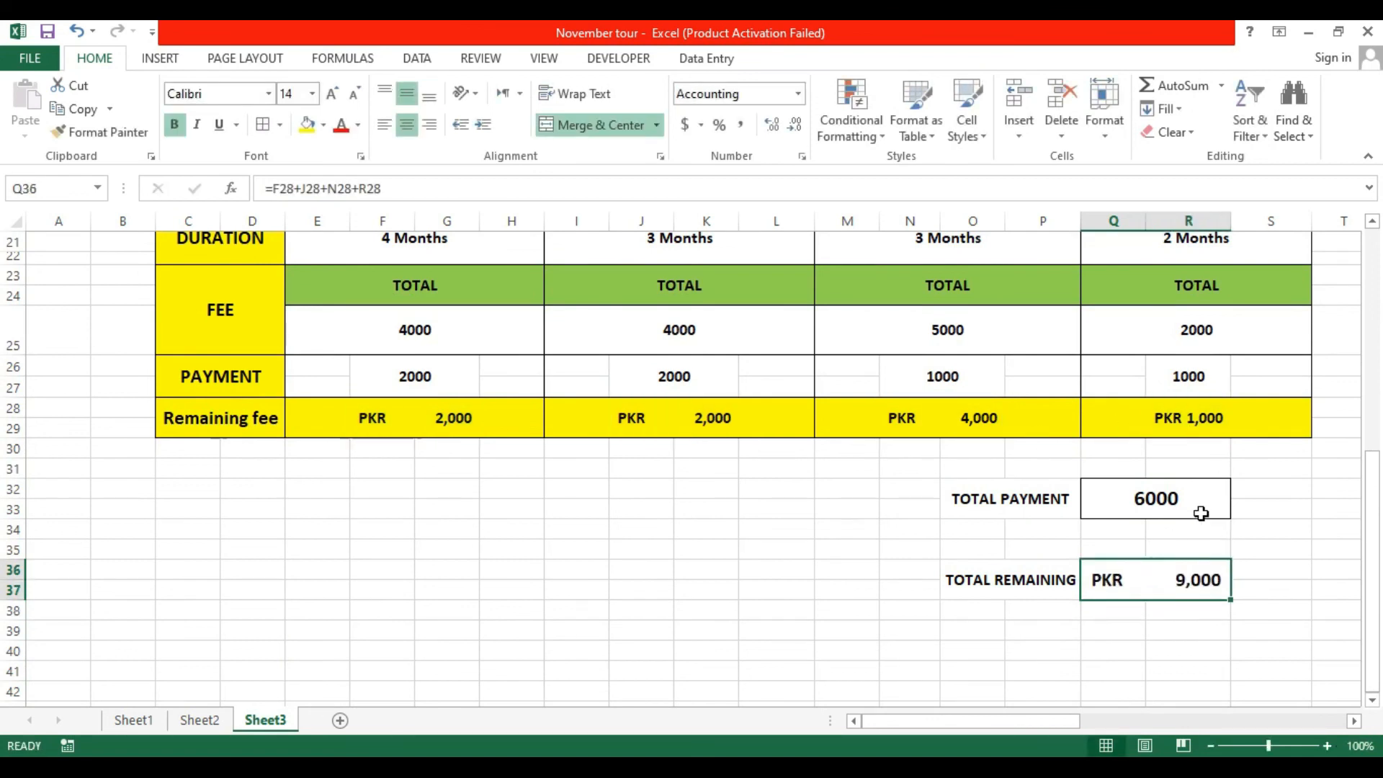
Format the total payment in Q32 as Accounting with the PKR symbol and 0 decimal places.
left_click(1201, 513)
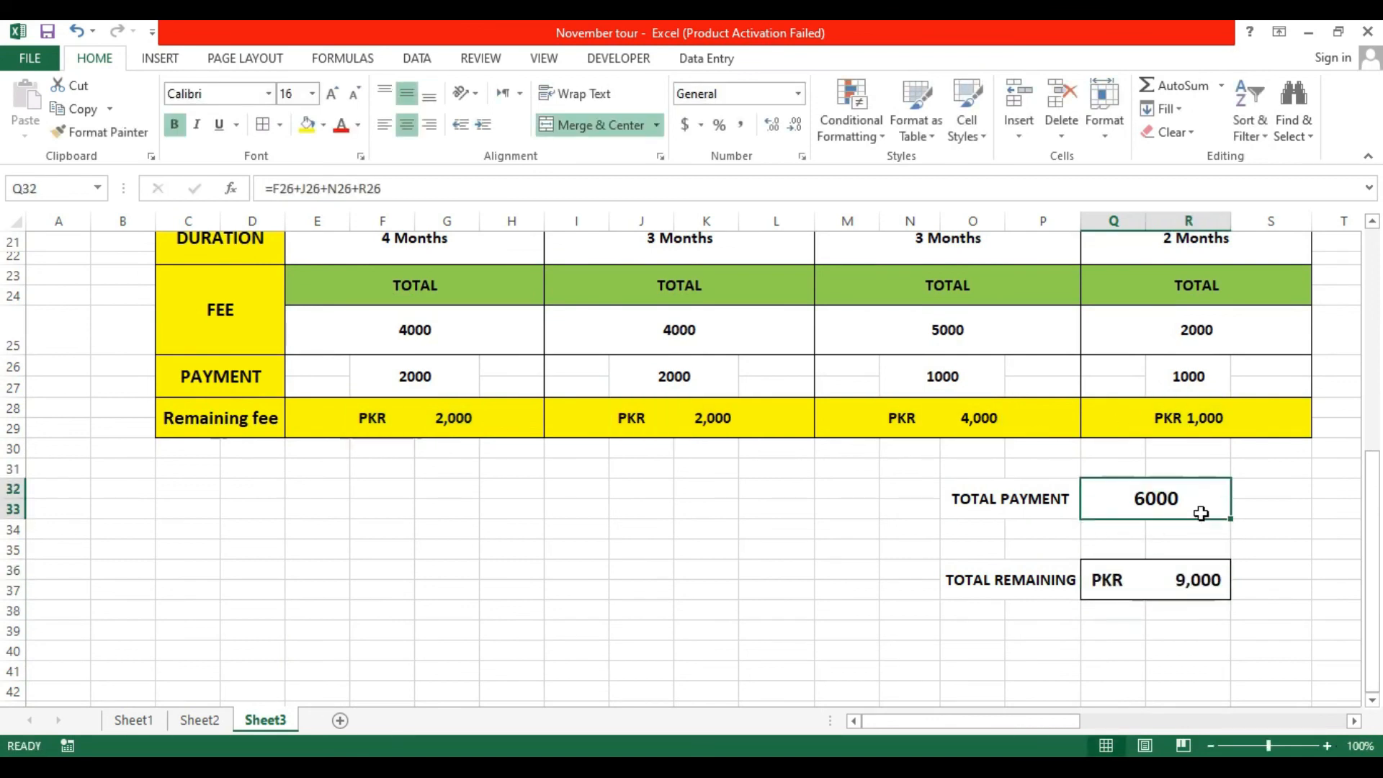
left_click(701, 126)
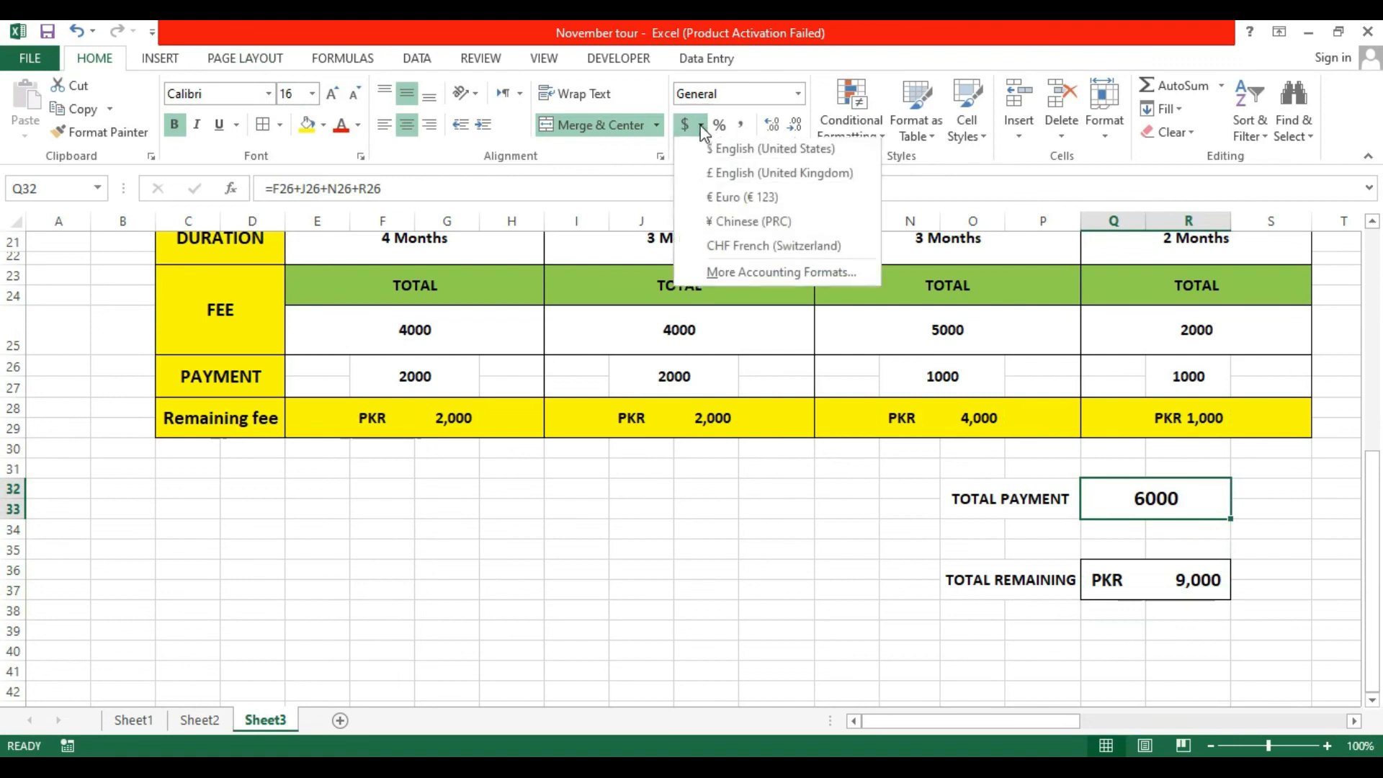
left_click(766, 278)
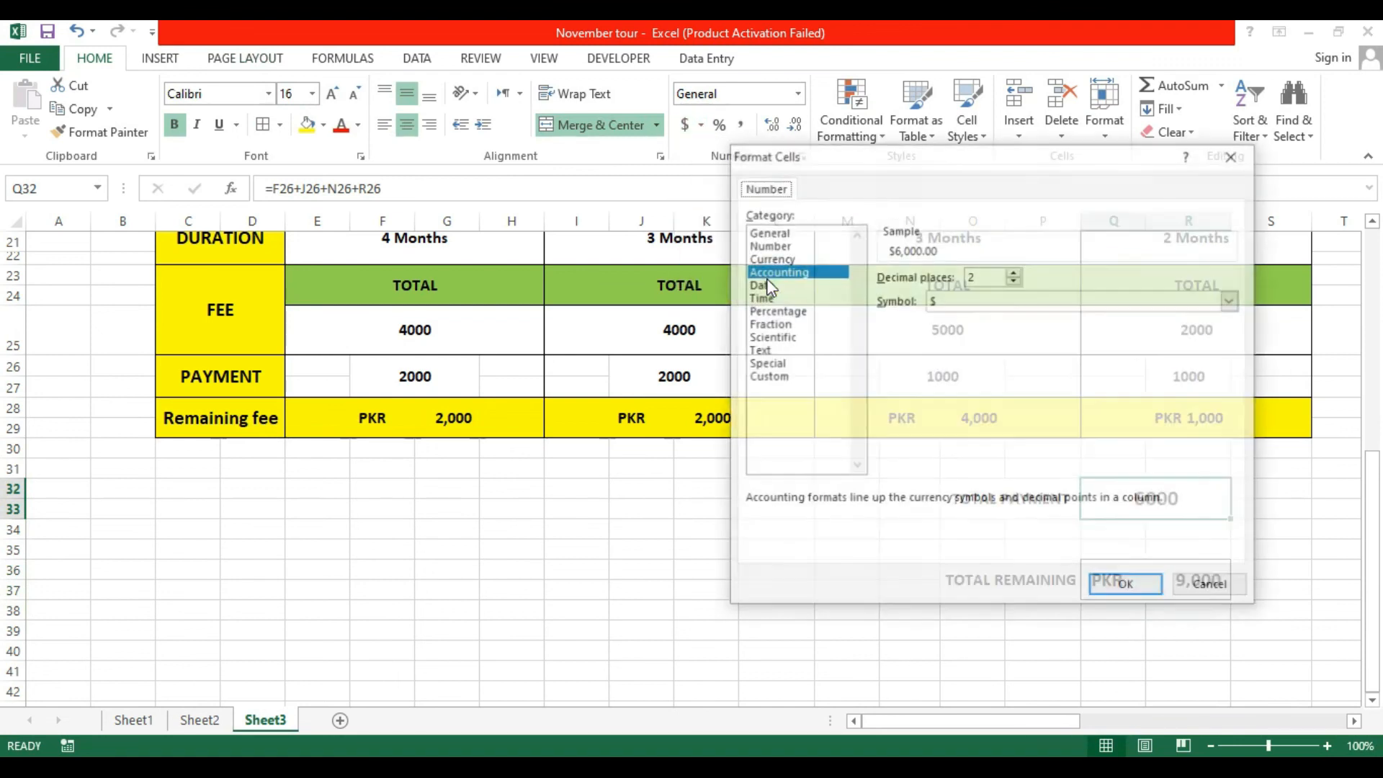
left_click(950, 302)
key("p")
key("Down")
key("Down")
key("Down")
key("Down")
key("Down")
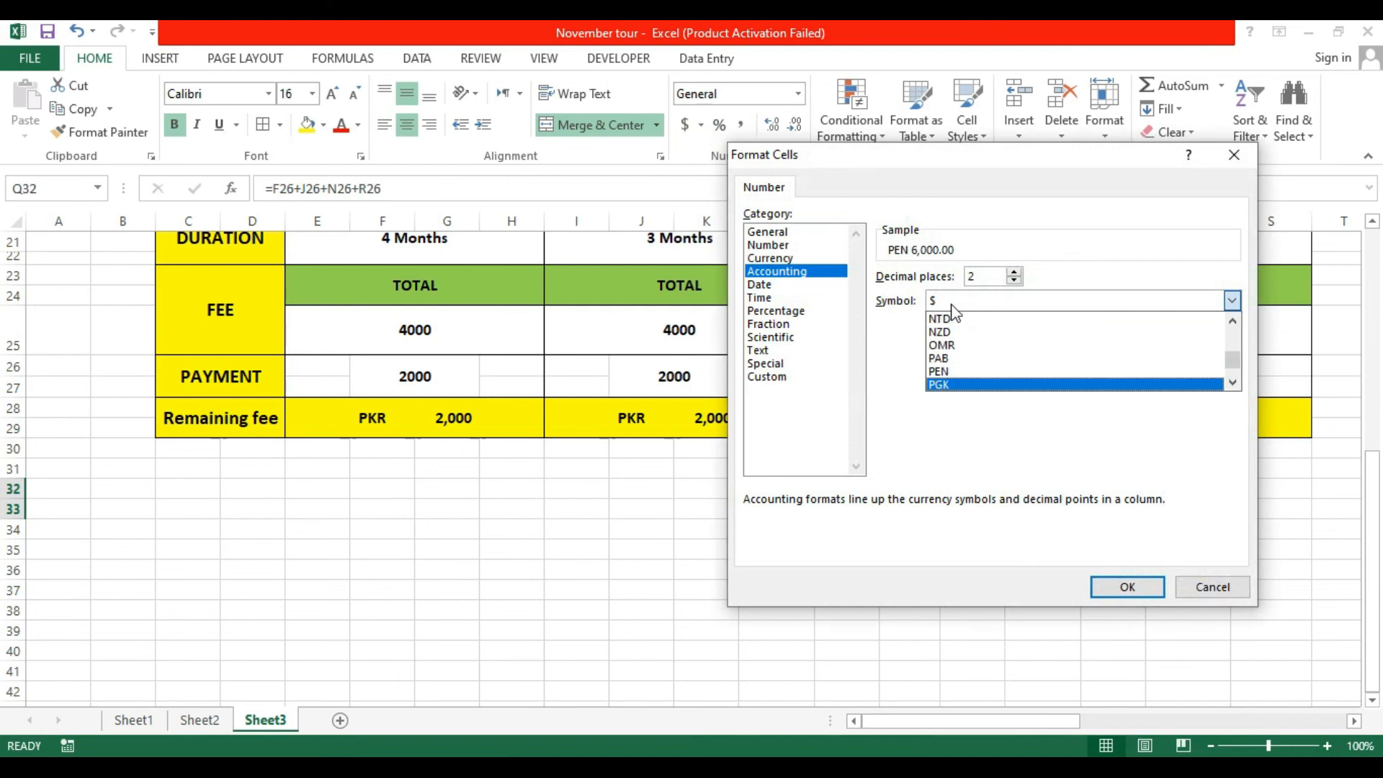
key("Up")
key("Return")
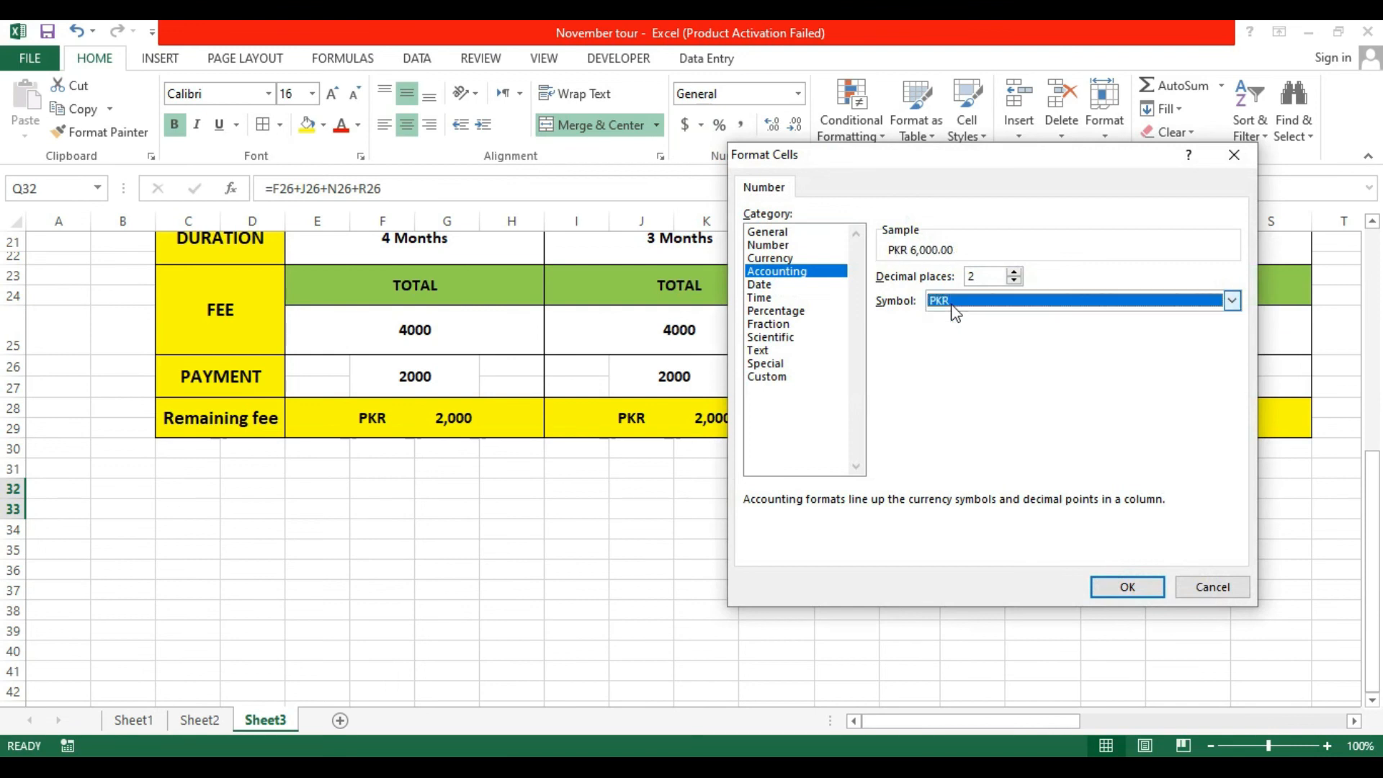
left_click(1014, 280)
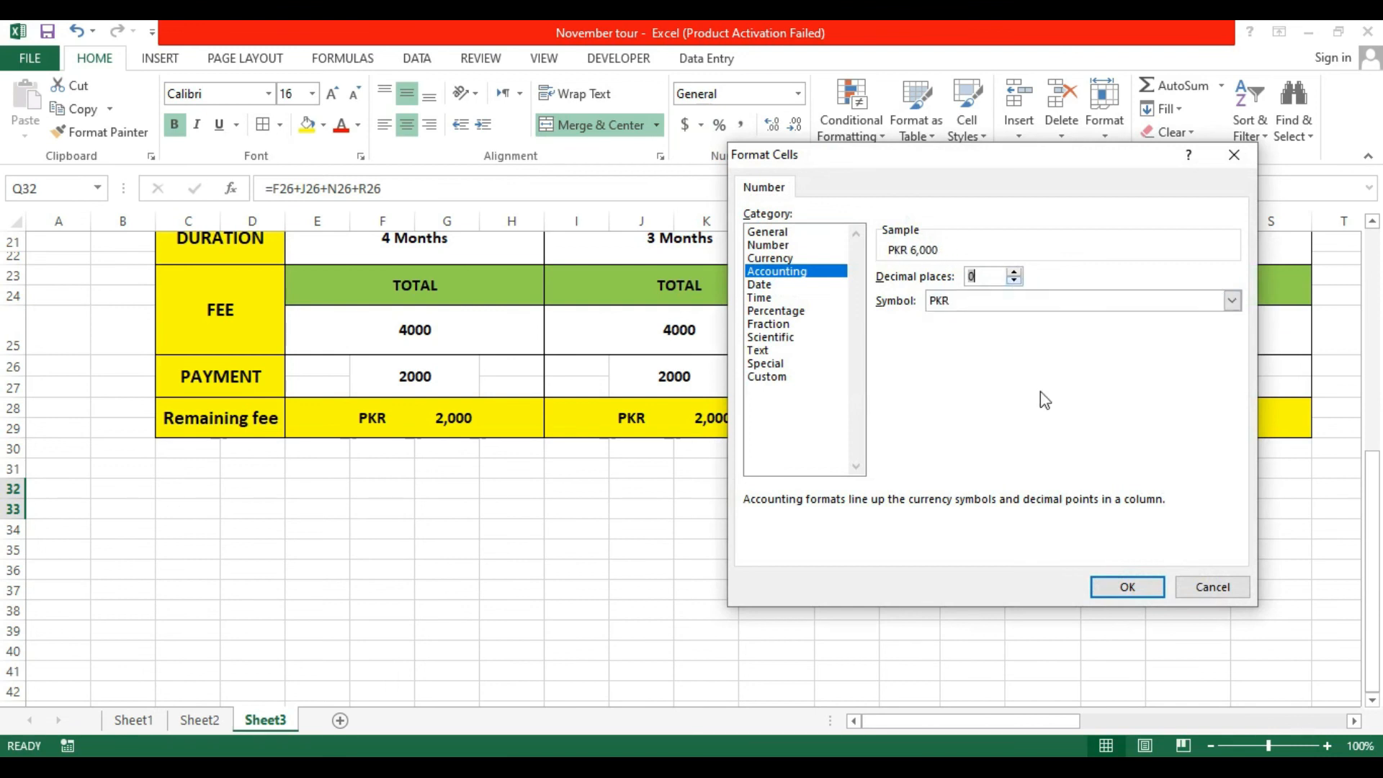
left_click(1118, 585)
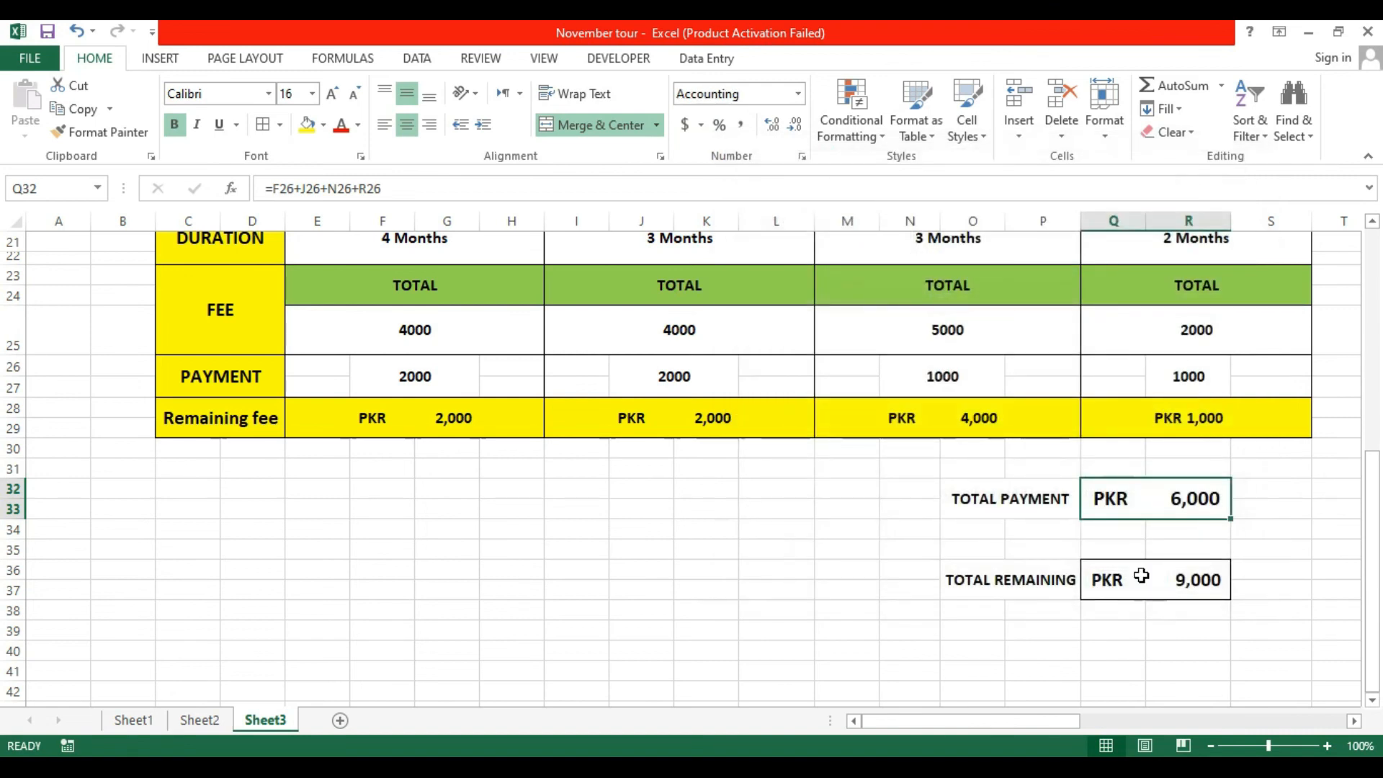
Zoom the sheet out to 70% to view the whole admission form with its totals.
left_click_drag(1373, 565, 1368, 508)
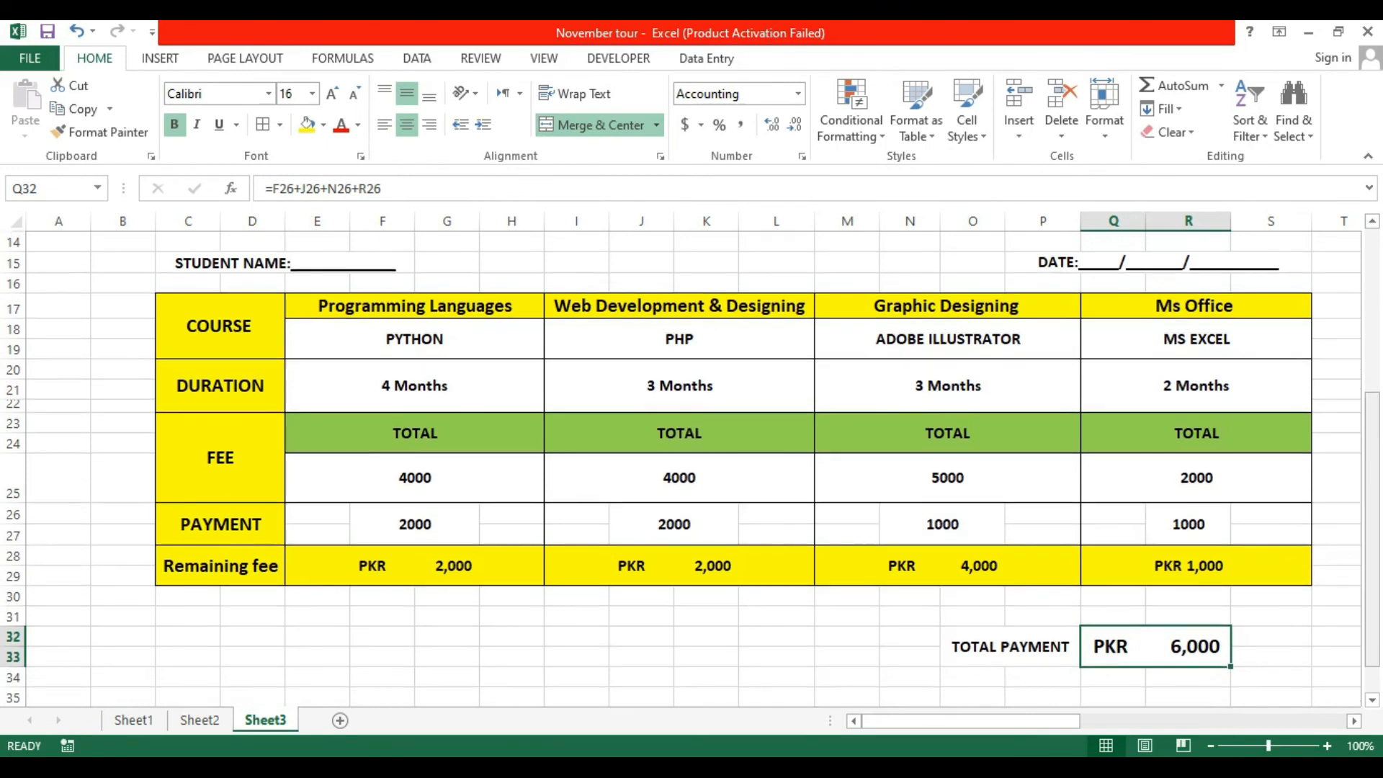
left_click(1211, 745)
left_click(1212, 745)
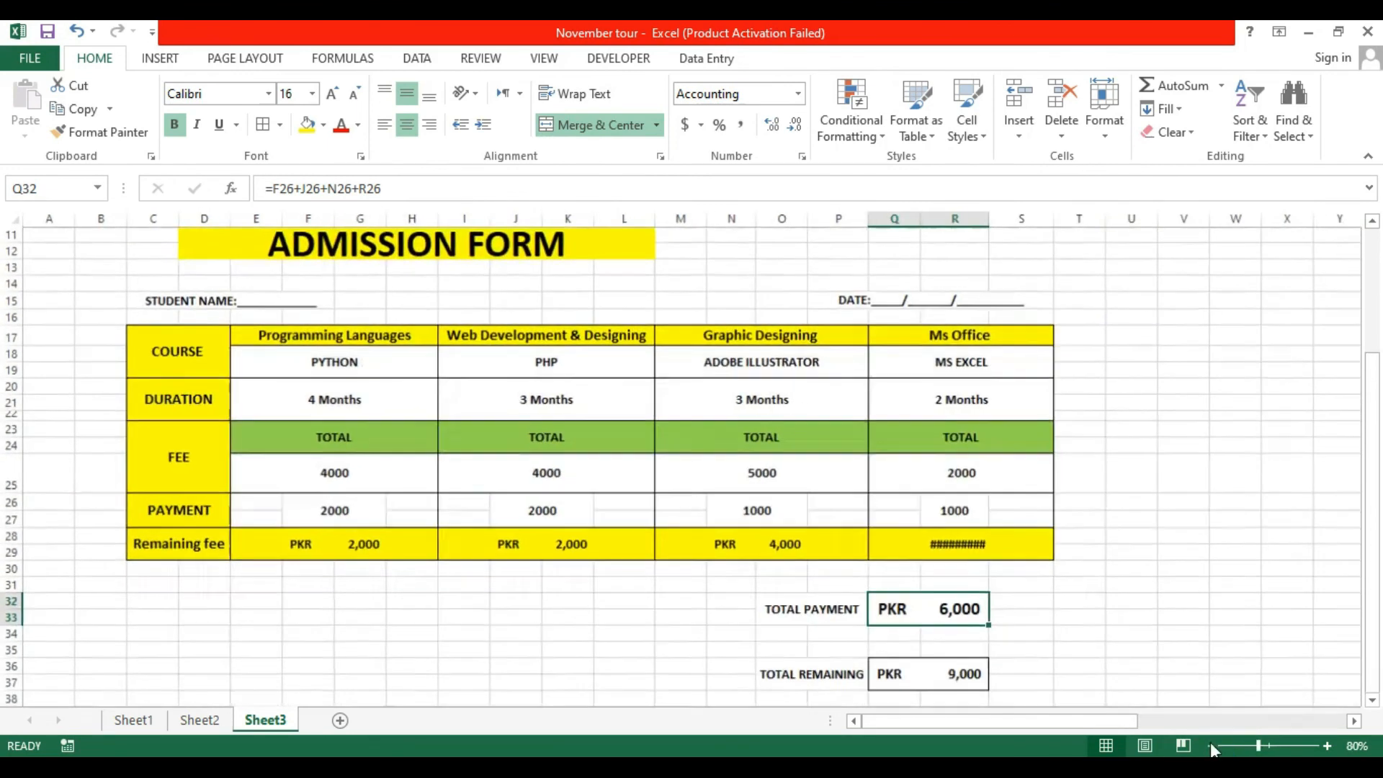
left_click(1211, 745)
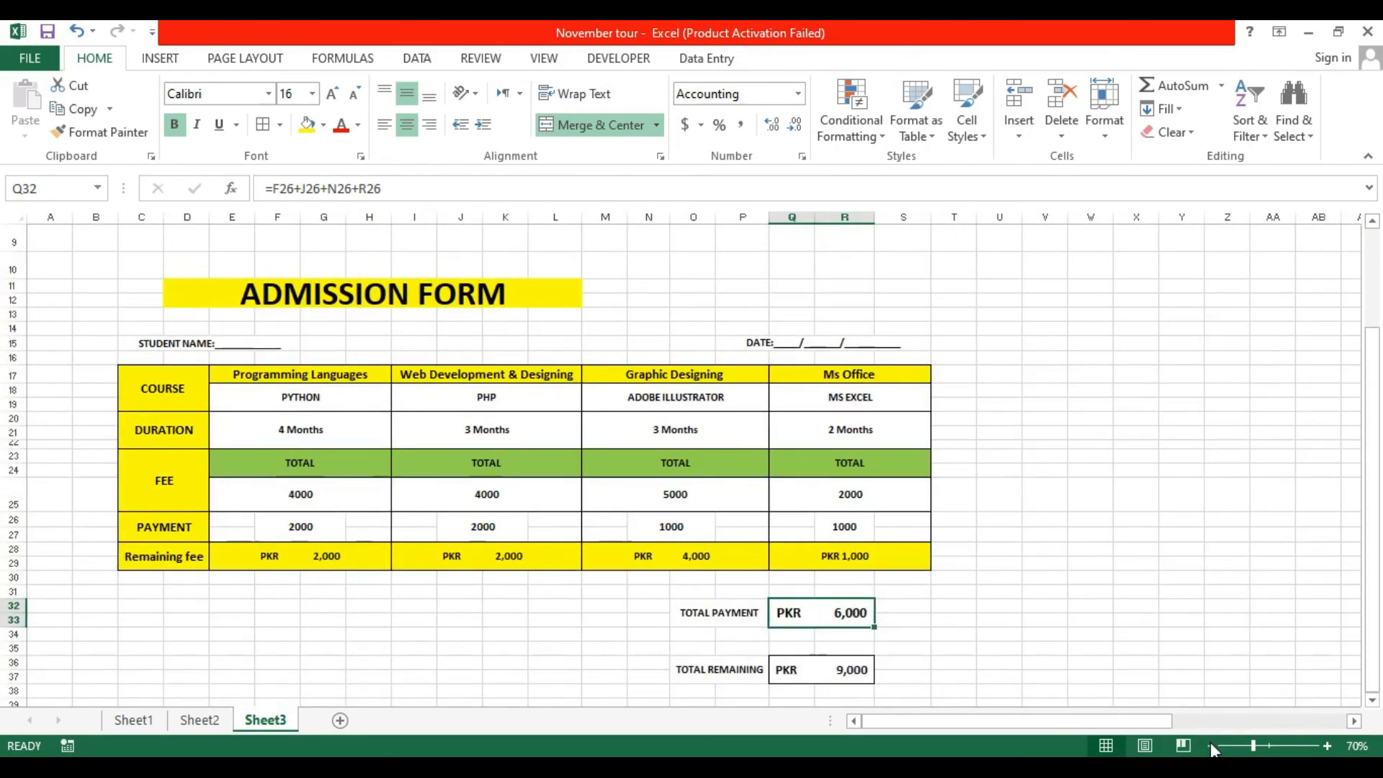